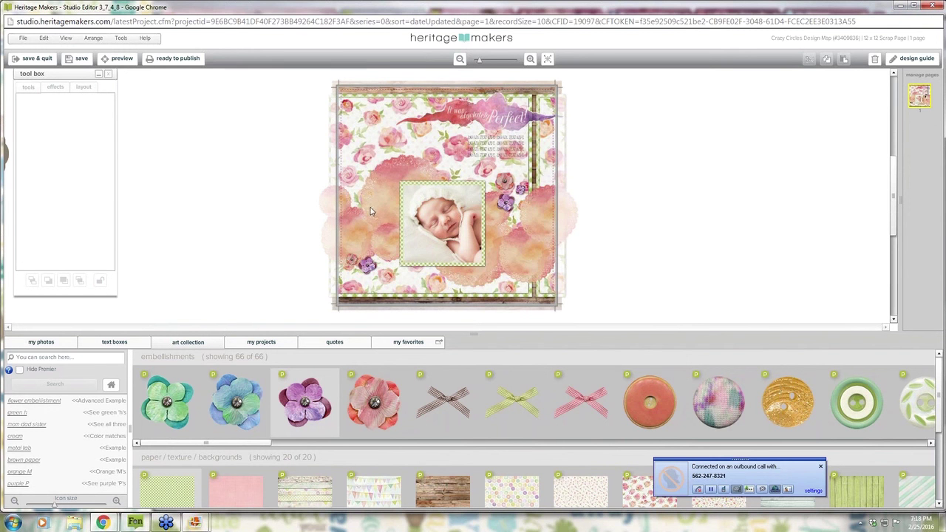
Step: Return the art collection from the current set to the full list of collections
{"action": "left_click", "coordinate": [113, 385]}
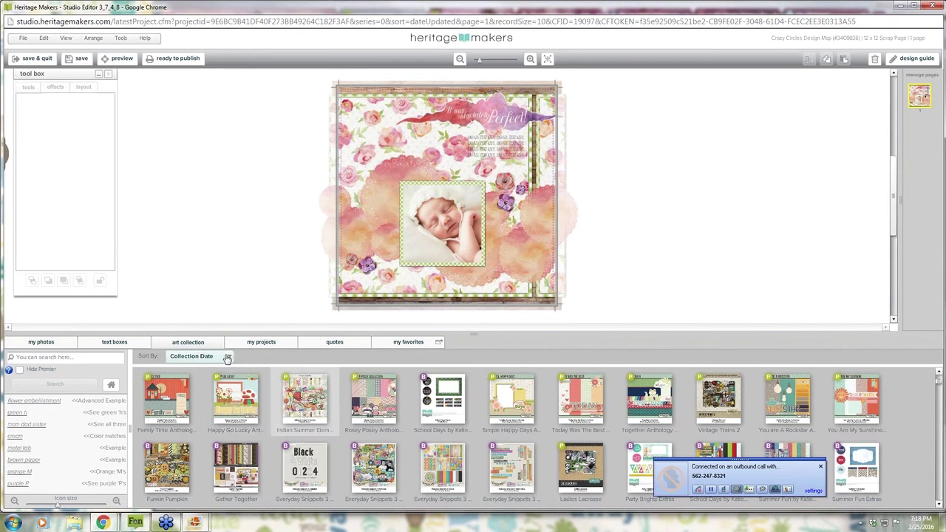
{"action": "mouse_move", "coordinate": [311, 407]}
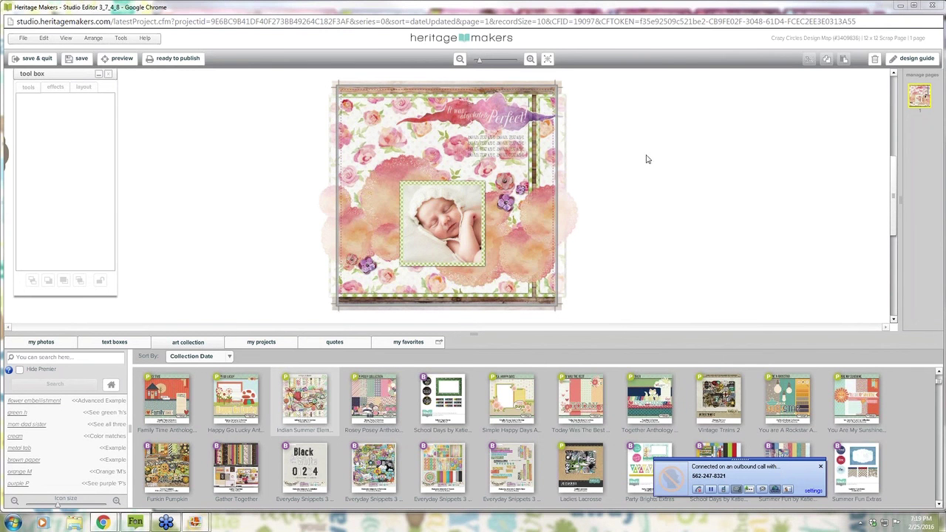
Step: Close the Crazy Circles project and open Grid play 2, showing its first page without the design guide
{"action": "left_click", "coordinate": [932, 6]}
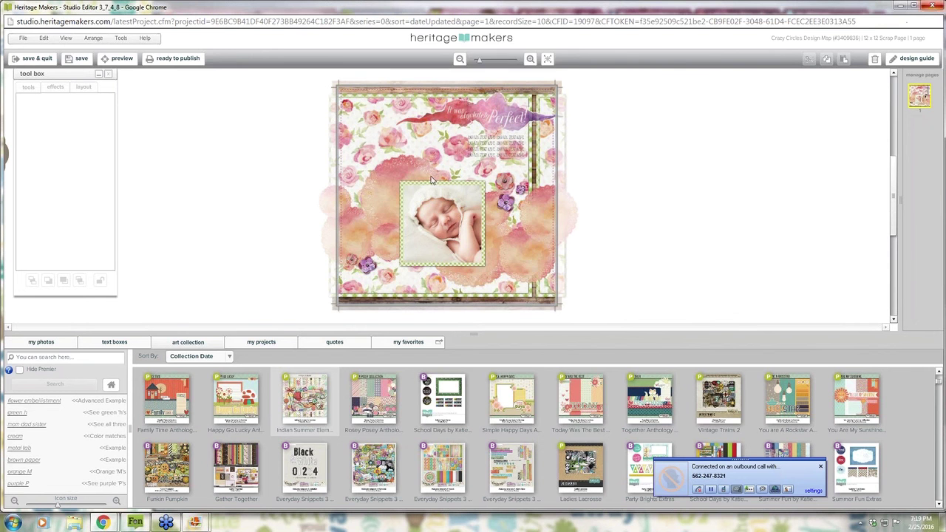
{"action": "left_click", "coordinate": [477, 98]}
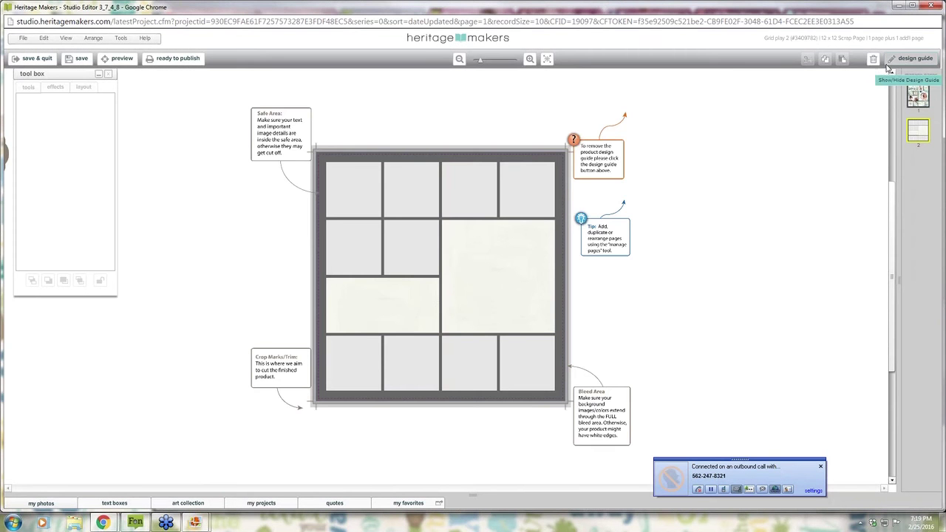
{"action": "left_click", "coordinate": [900, 64]}
{"action": "left_click", "coordinate": [546, 59]}
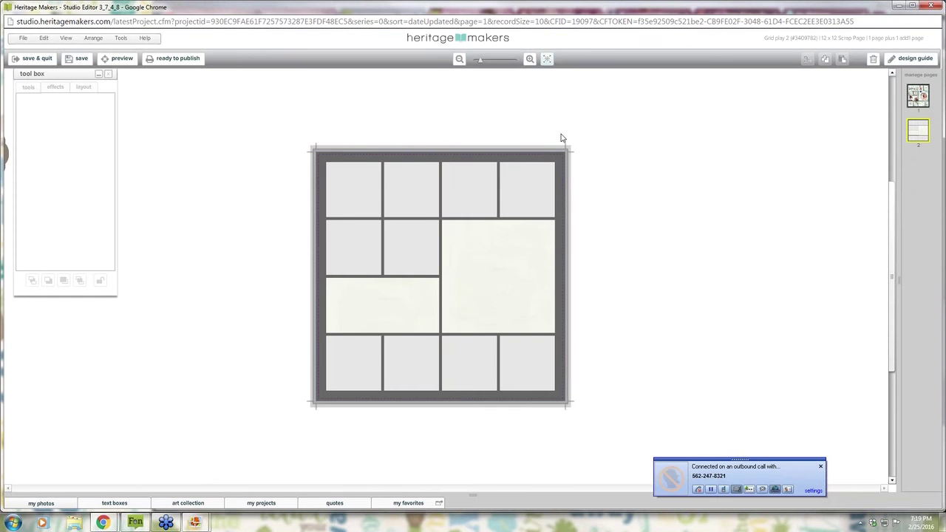
{"action": "left_click", "coordinate": [917, 96]}
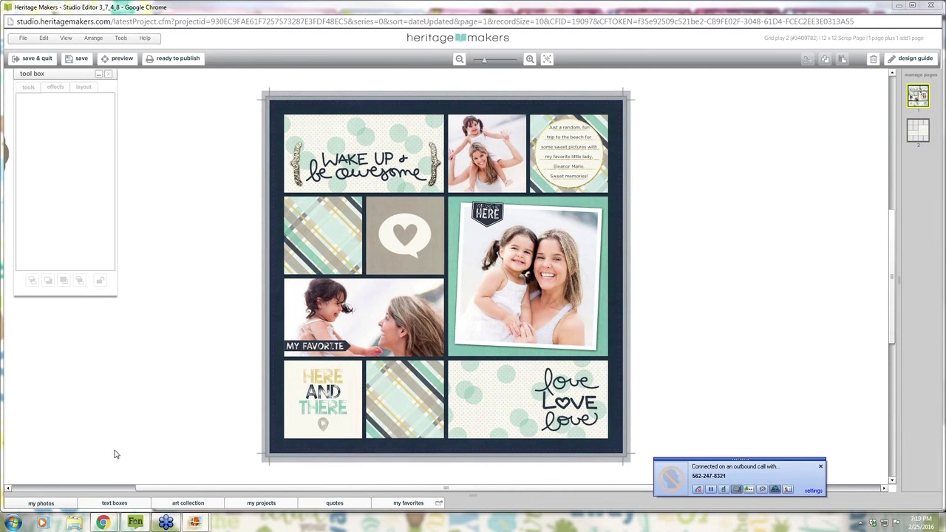
Step: Browse the photo albums in the Studio 101 Class and Studio U Class folders and open the Father album
{"action": "left_click", "coordinate": [49, 502]}
{"action": "left_click", "coordinate": [85, 420]}
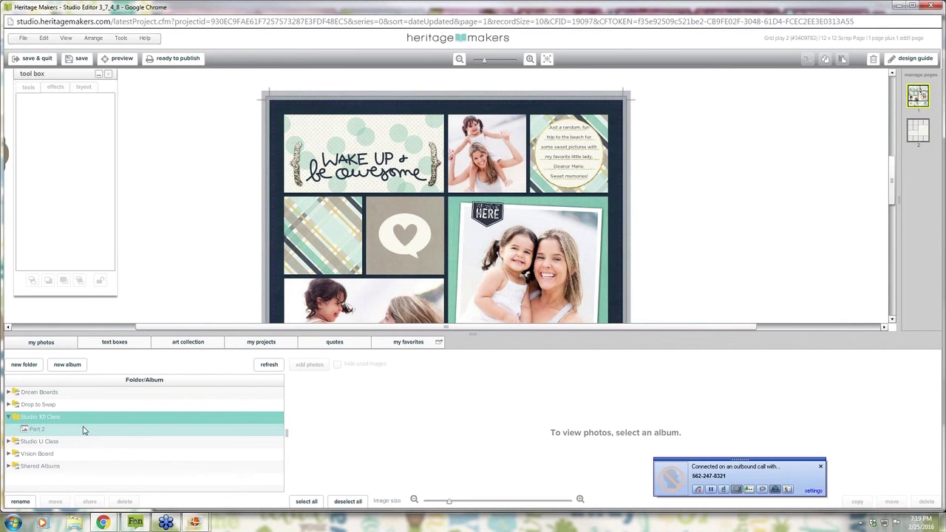
{"action": "left_click", "coordinate": [83, 429]}
{"action": "left_click", "coordinate": [83, 442]}
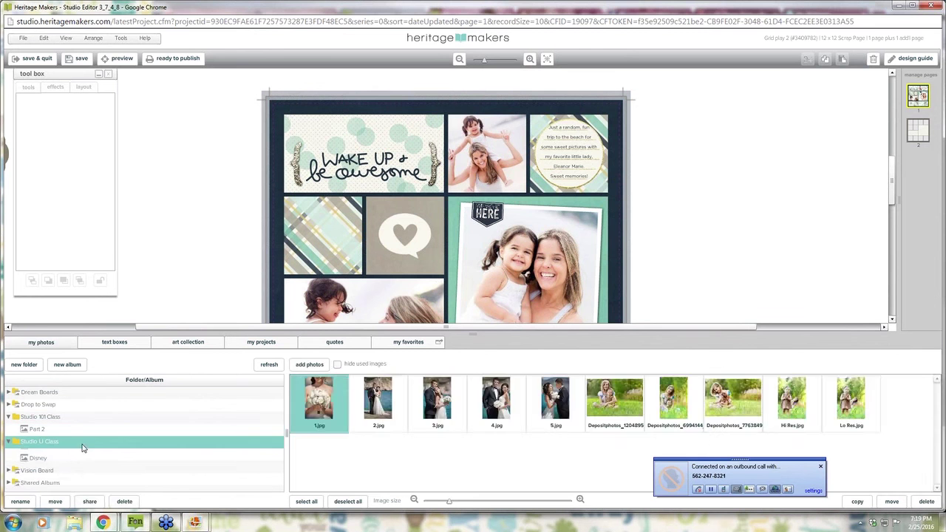
{"action": "left_click", "coordinate": [73, 465]}
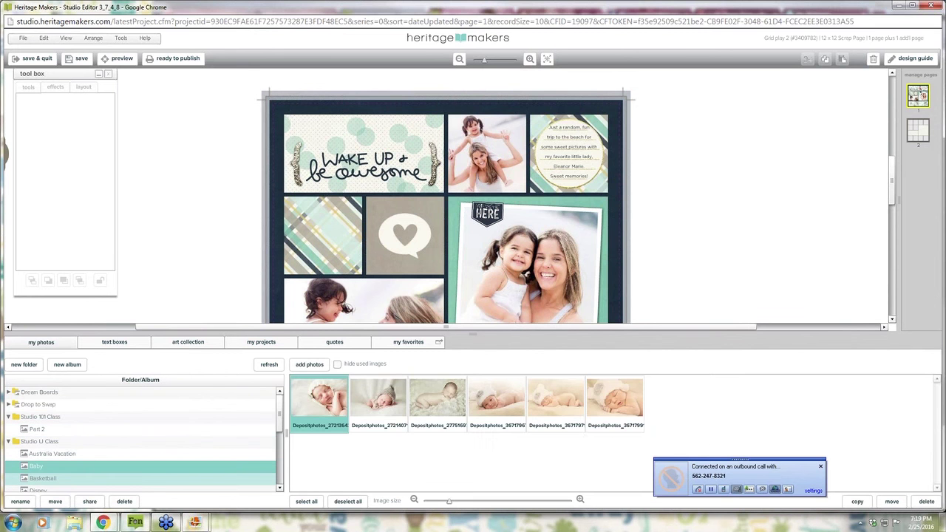
{"action": "left_click", "coordinate": [67, 479]}
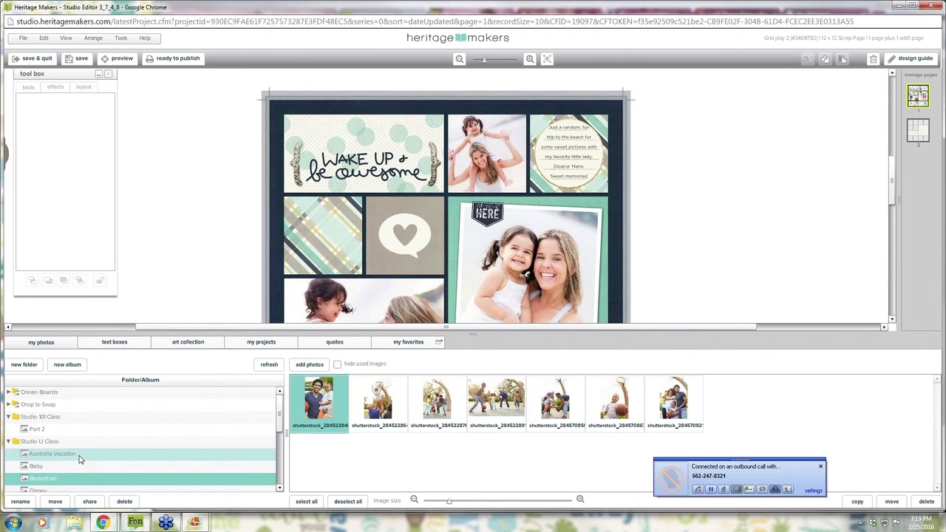
{"action": "left_click", "coordinate": [74, 490]}
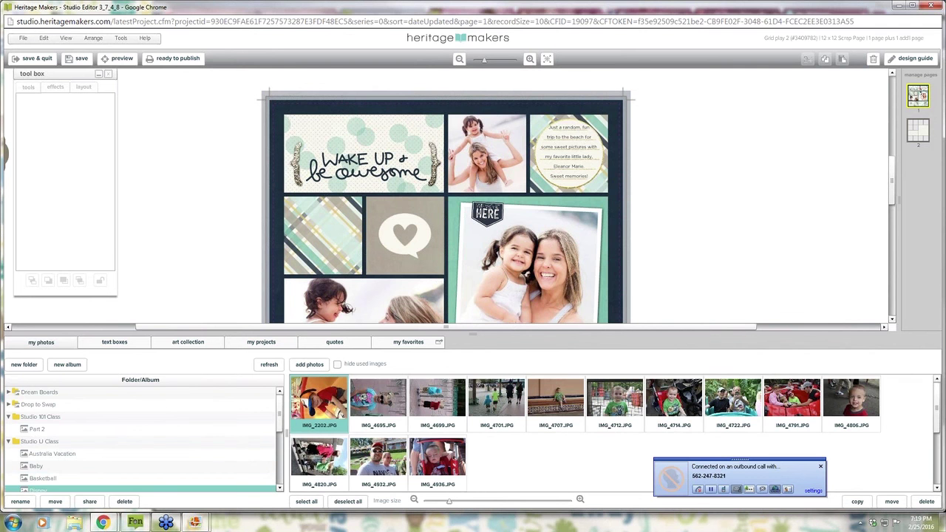
{"action": "scroll", "coordinate": [283, 441], "scroll_direction": "down", "scroll_amount": 1}
{"action": "left_click", "coordinate": [48, 466]}
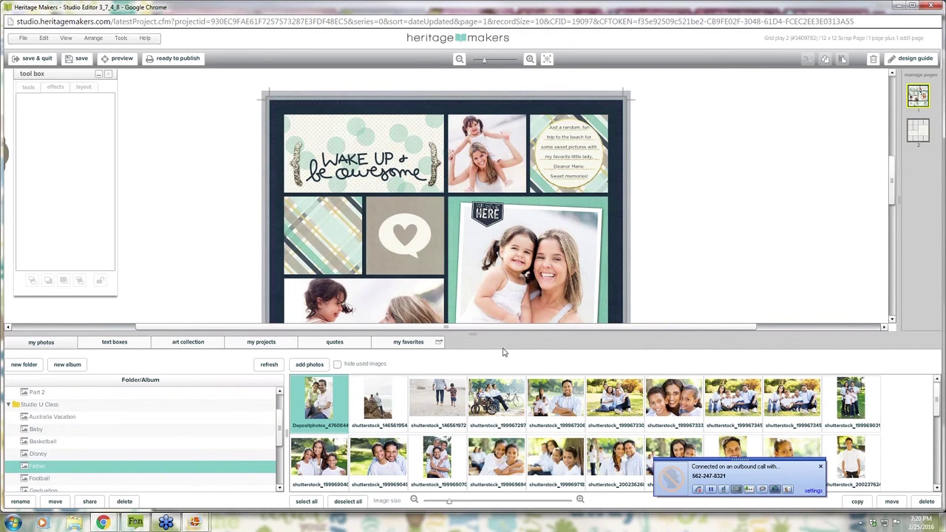
Step: Swap the large framed photo for the family sitting on the grass and the My Favorite photo for two smiling children, panned within its frame
{"action": "left_click", "coordinate": [546, 61]}
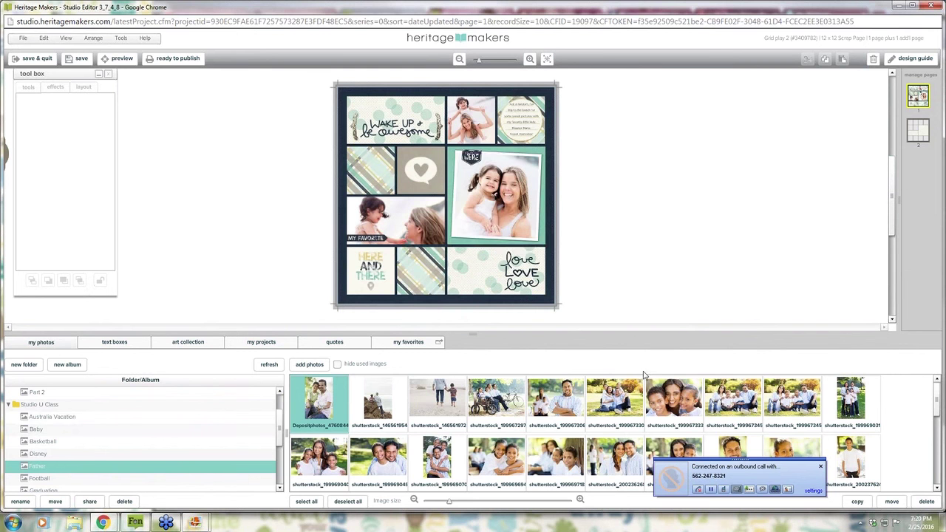
{"action": "left_click_drag", "start_coordinate": [645, 403], "coordinate": [489, 194]}
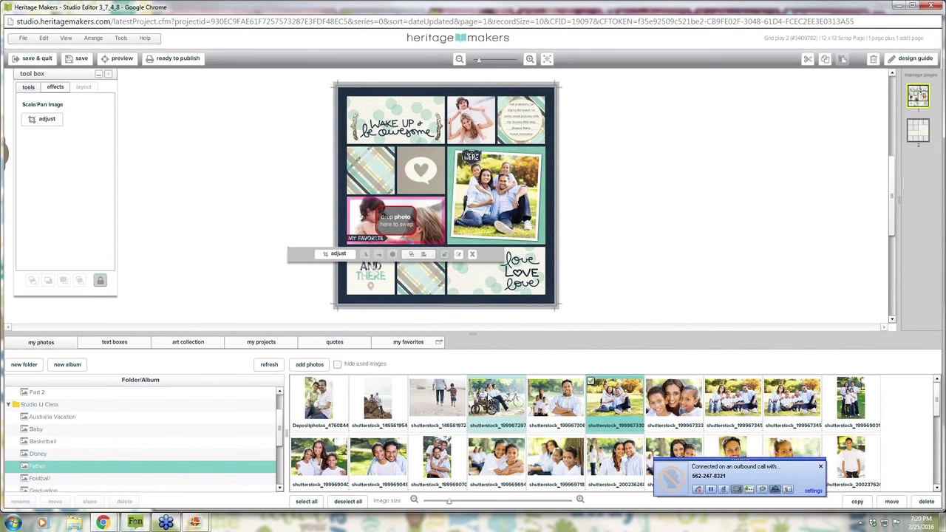
{"action": "left_click_drag", "start_coordinate": [494, 399], "coordinate": [466, 429]}
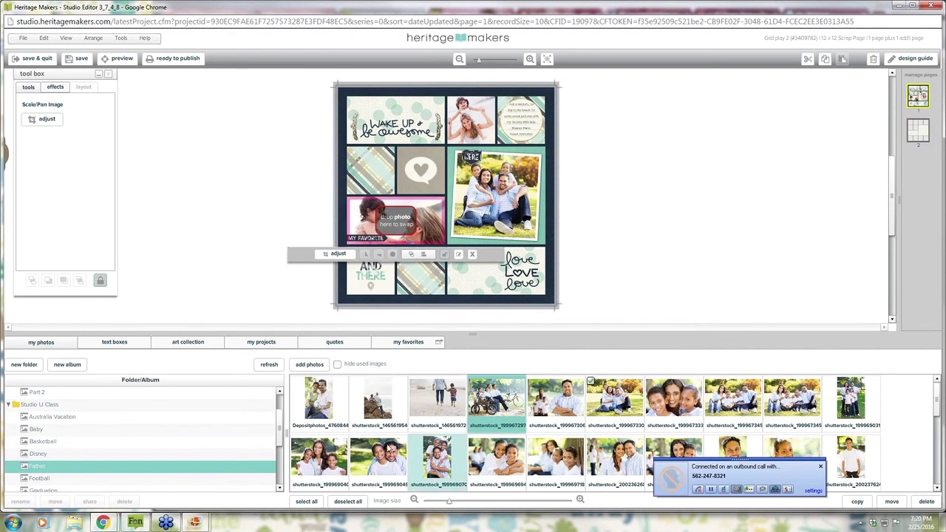
{"action": "left_click_drag", "start_coordinate": [486, 467], "coordinate": [399, 216]}
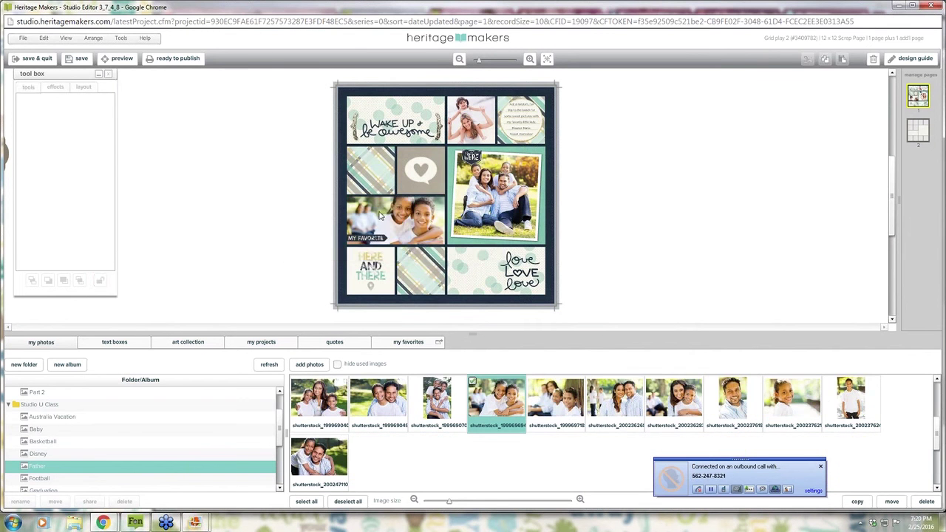
{"action": "left_click", "coordinate": [60, 125]}
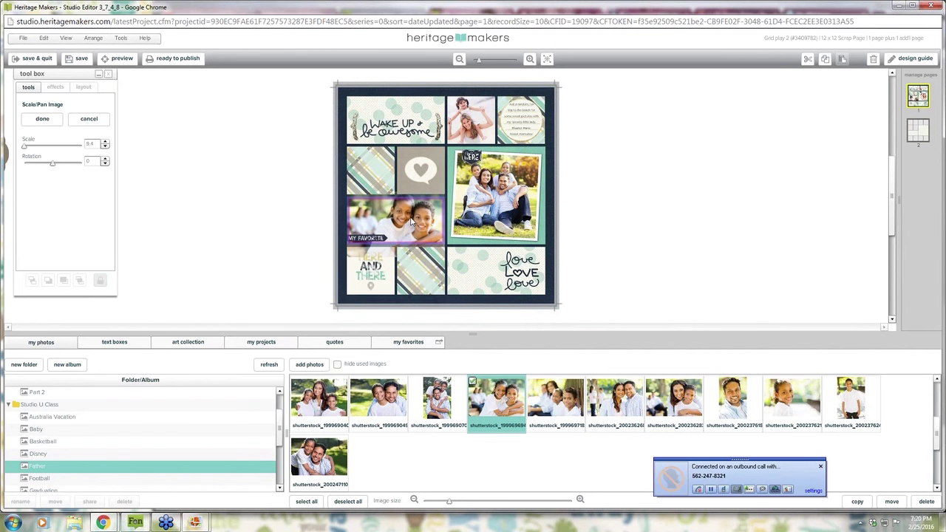
{"action": "left_click", "coordinate": [411, 220]}
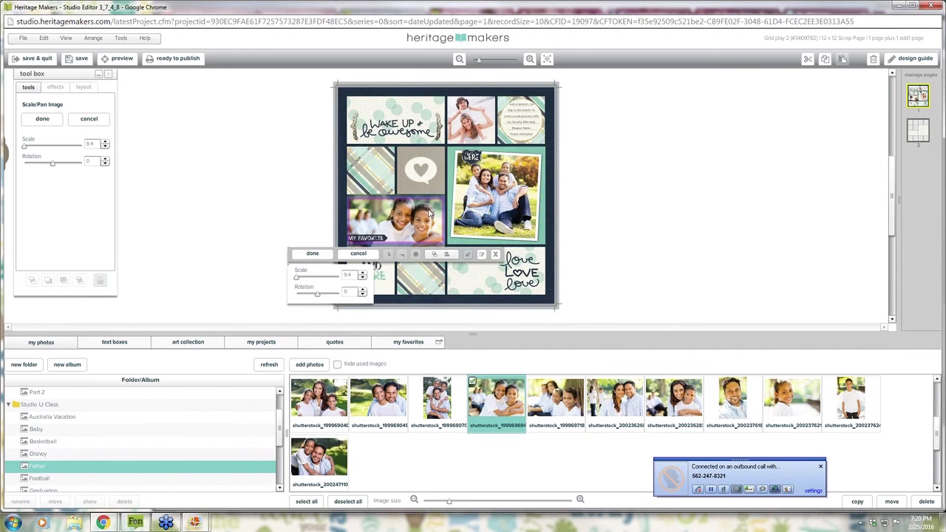
Step: Swap the small photo beside the journaling circle for the mother and child picture and pan it within its frame
{"action": "left_click", "coordinate": [470, 129]}
{"action": "left_click_drag", "start_coordinate": [674, 399], "coordinate": [464, 118]}
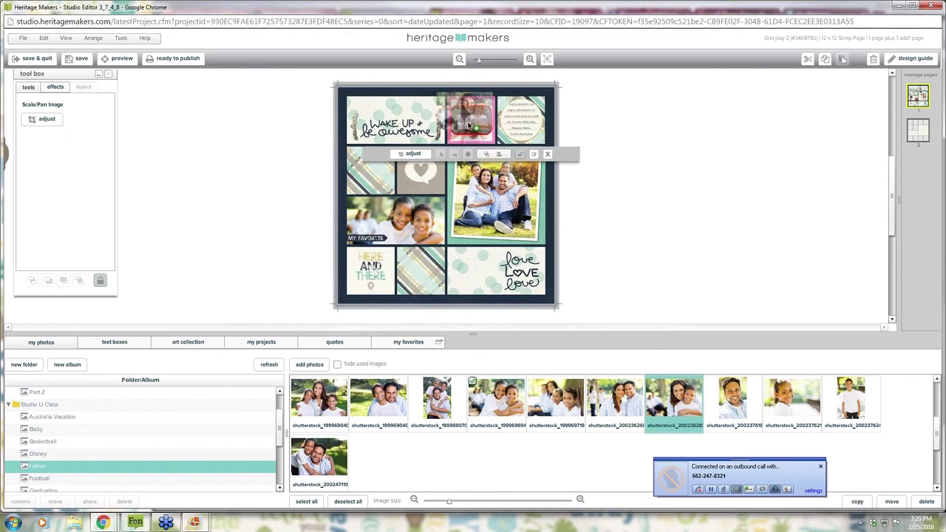
{"action": "left_click", "coordinate": [46, 119]}
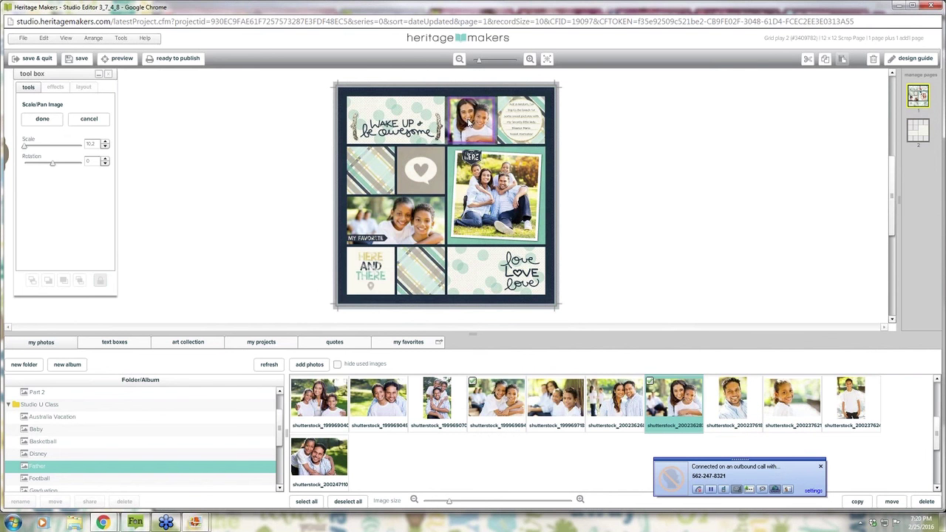
{"action": "left_click_drag", "start_coordinate": [468, 123], "coordinate": [468, 124]}
{"action": "left_click", "coordinate": [655, 127]}
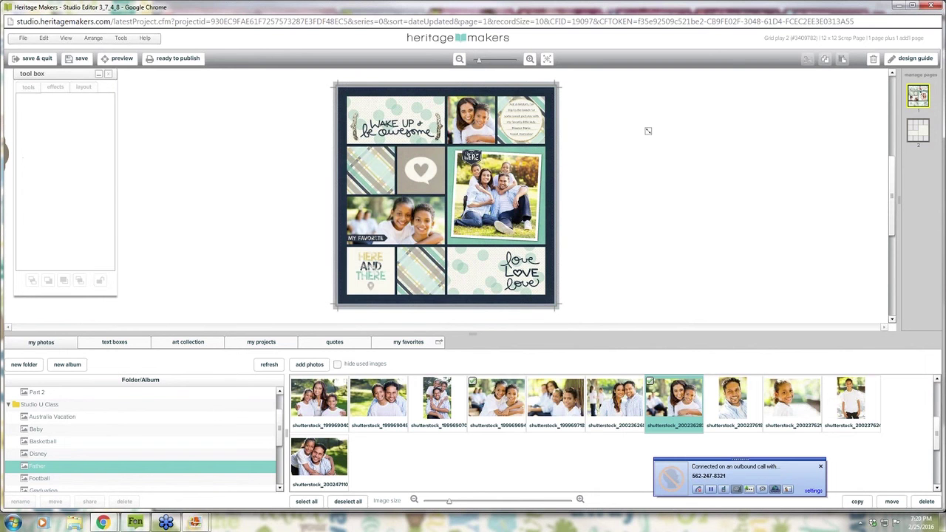
Step: Replace the plaid square beside the Here and There card with the photo of the father hugged by his child
{"action": "left_click", "coordinate": [440, 288]}
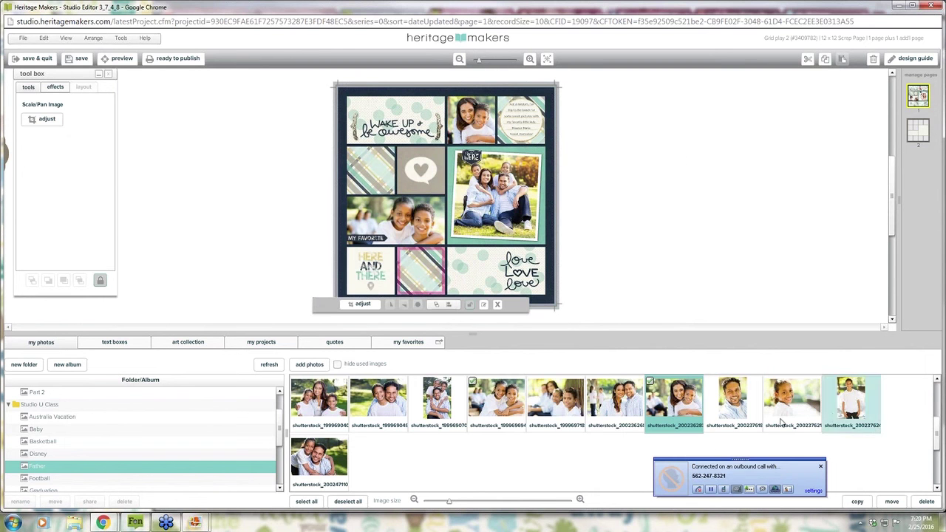
{"action": "left_click_drag", "start_coordinate": [318, 462], "coordinate": [419, 271]}
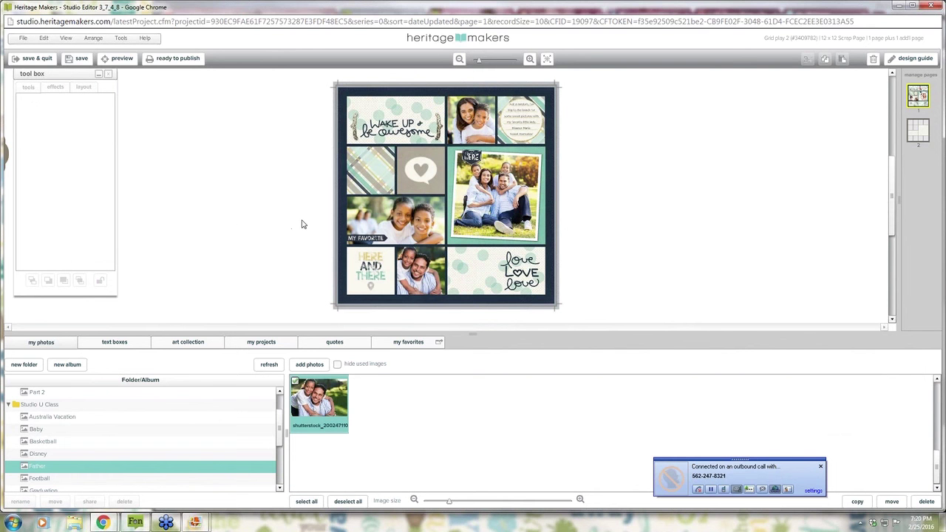
Step: Replace the dotted paper behind the Love Love Love word art with the father and child photo having blurred people behind, and adjust its framing
{"action": "left_click_drag", "start_coordinate": [936, 459], "coordinate": [937, 435]}
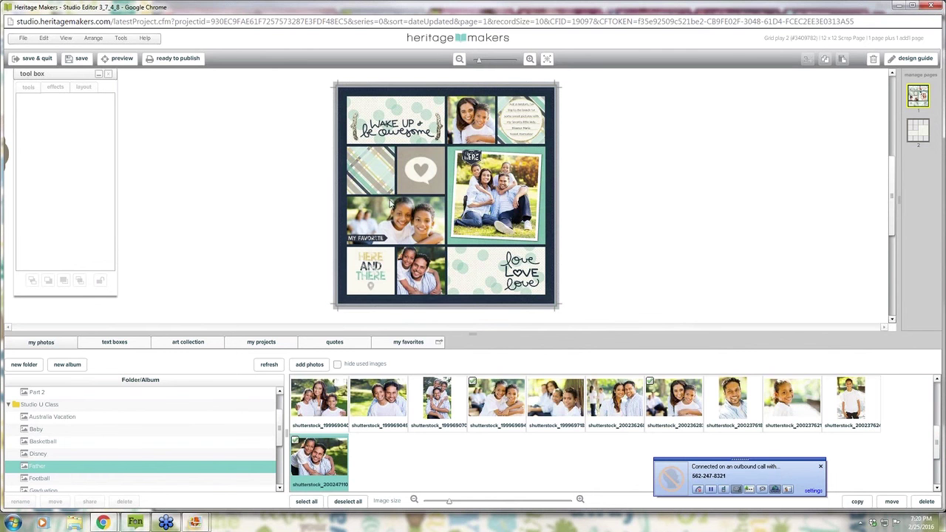
{"action": "left_click", "coordinate": [485, 275]}
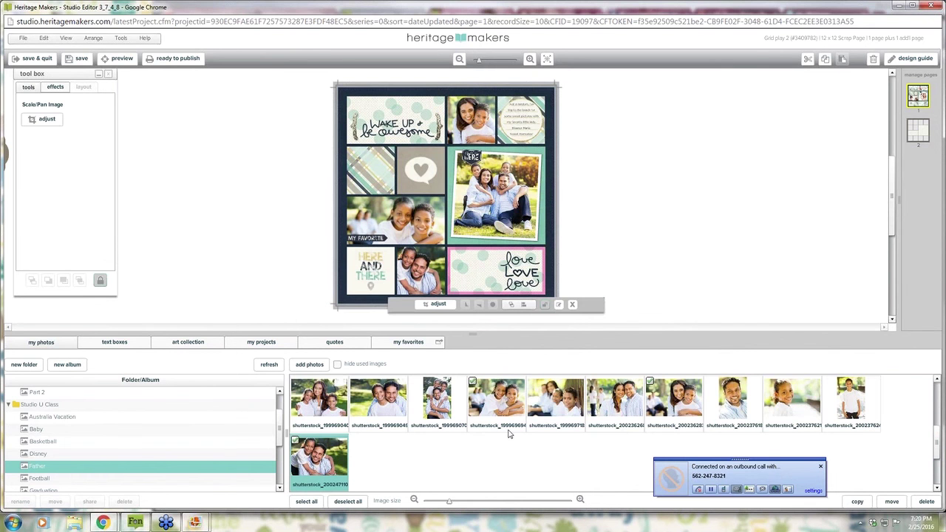
{"action": "left_click_drag", "start_coordinate": [556, 402], "coordinate": [499, 272]}
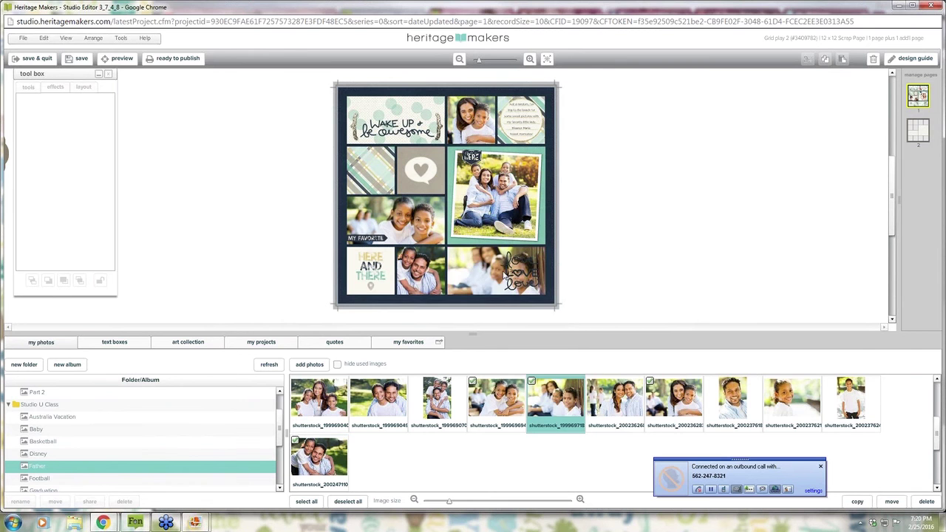
{"action": "left_click", "coordinate": [52, 124]}
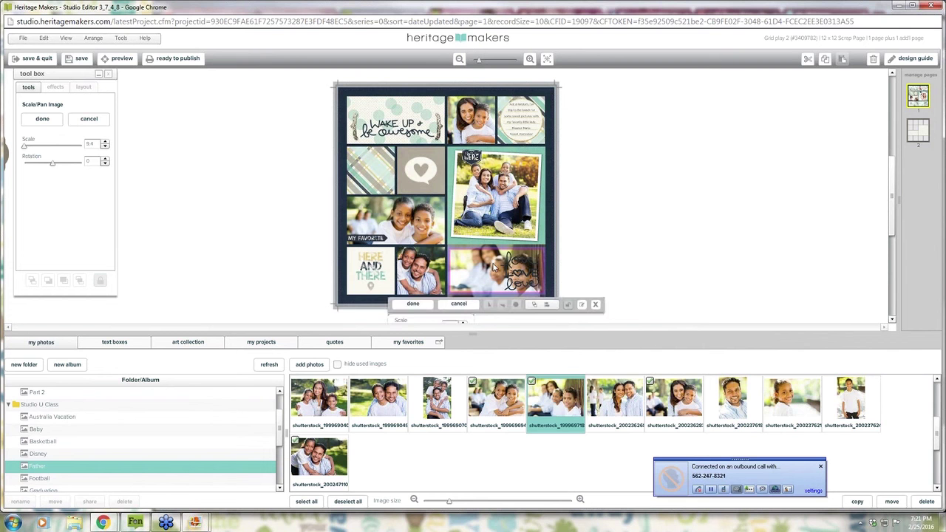
{"action": "left_click", "coordinate": [635, 224]}
{"action": "left_click", "coordinate": [653, 263]}
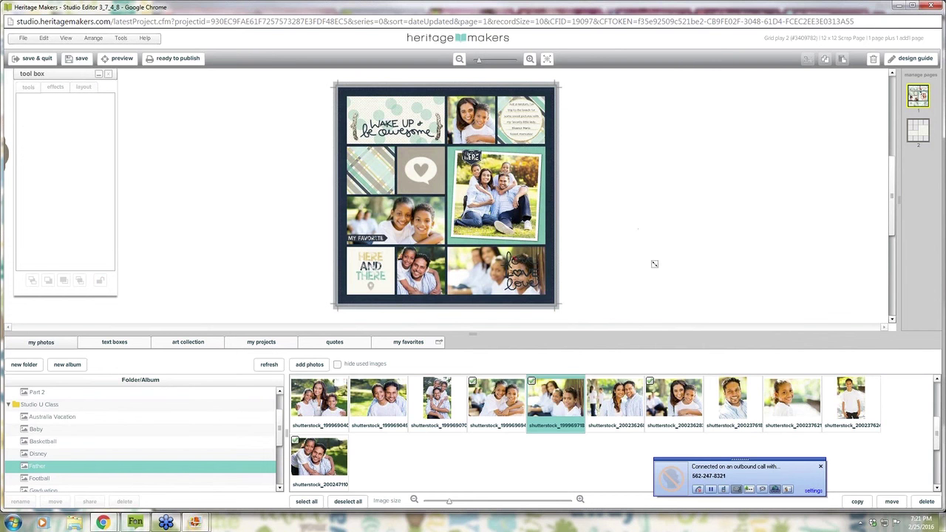
Step: Search the art collection for "shape" and open the Shapes collection to view its shapes and photo placeholders
{"action": "left_click", "coordinate": [521, 276]}
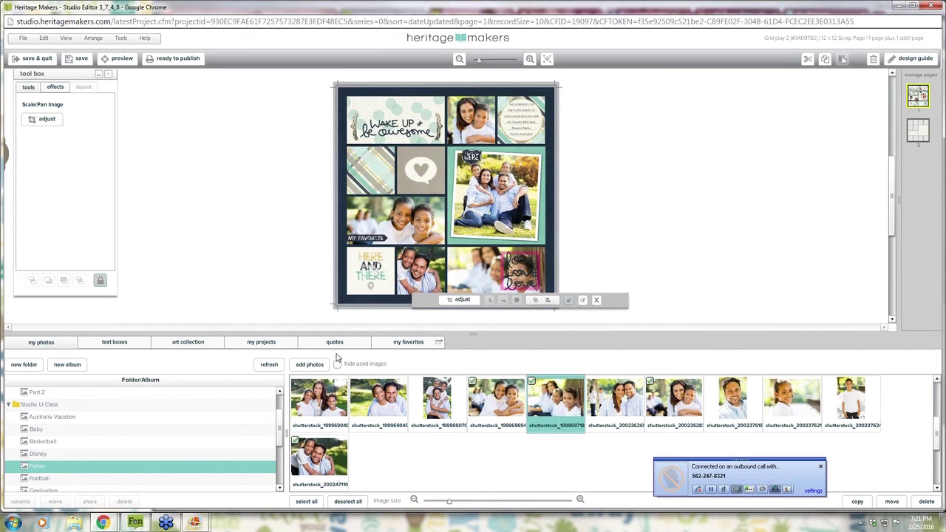
{"action": "left_click", "coordinate": [265, 345]}
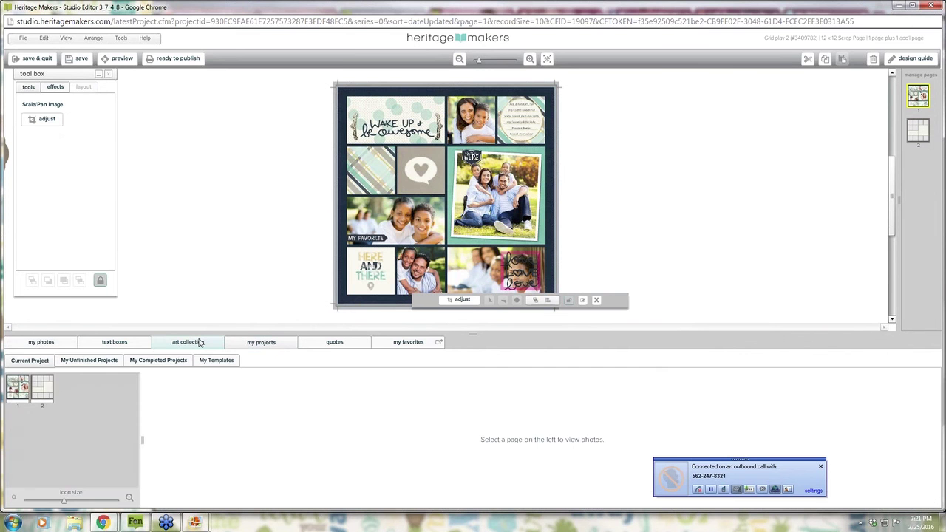
{"action": "left_click", "coordinate": [198, 342]}
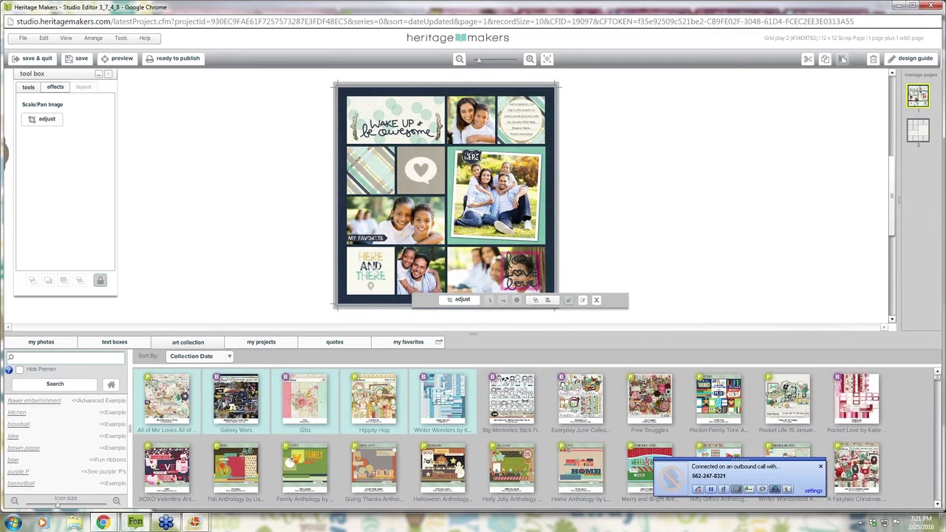
{"action": "type", "text": "shape"}
{"action": "key", "text": "Return"}
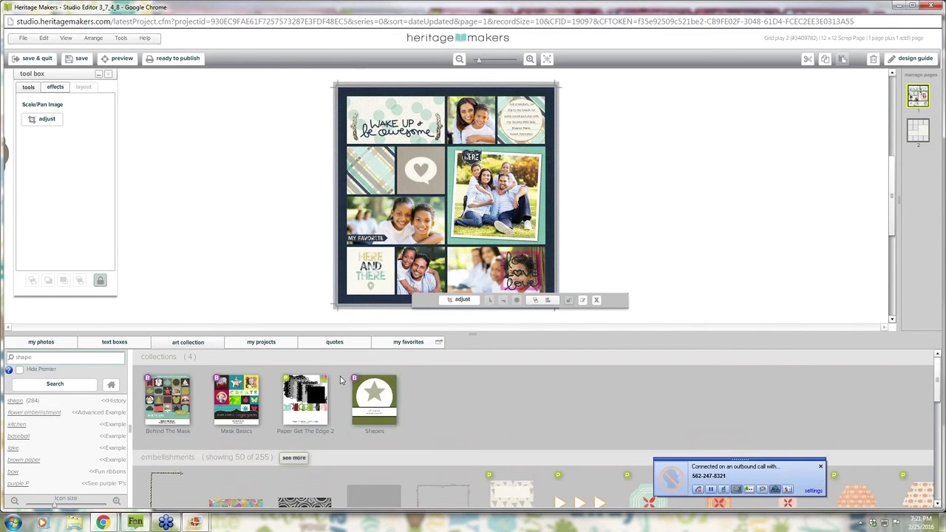
{"action": "left_click", "coordinate": [388, 413]}
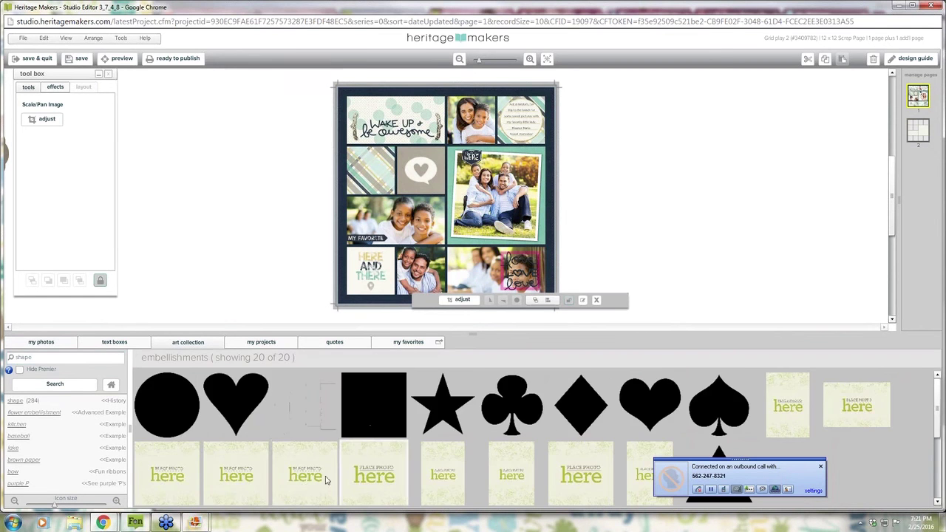
{"action": "left_click_drag", "start_coordinate": [302, 478], "coordinate": [424, 231]}
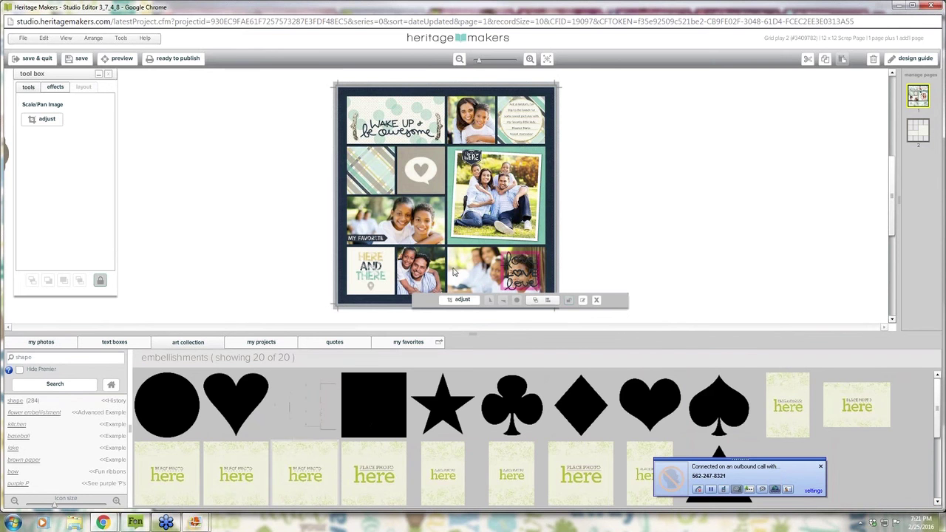
{"action": "left_click", "coordinate": [292, 238]}
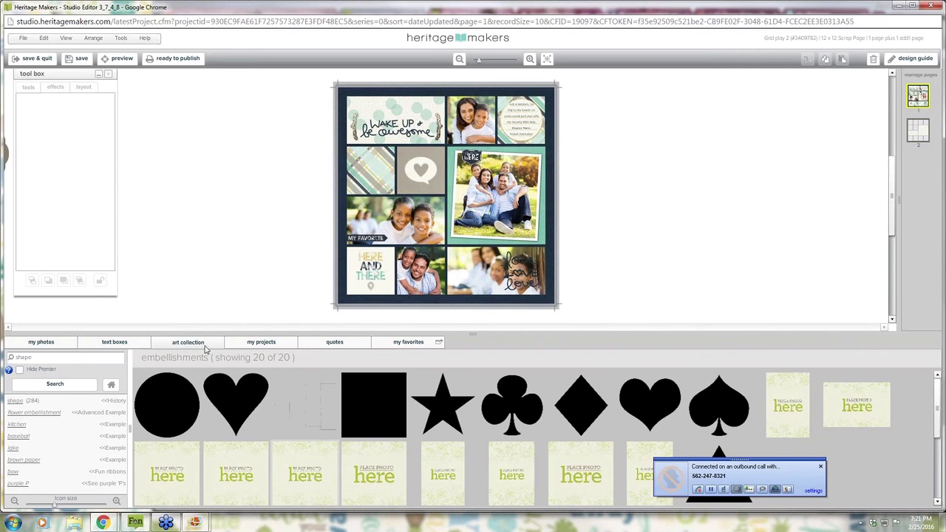
Step: Return to the full list of art collections, browse through it and open the A Happy Family collection
{"action": "left_click", "coordinate": [262, 344]}
{"action": "left_click", "coordinate": [189, 344]}
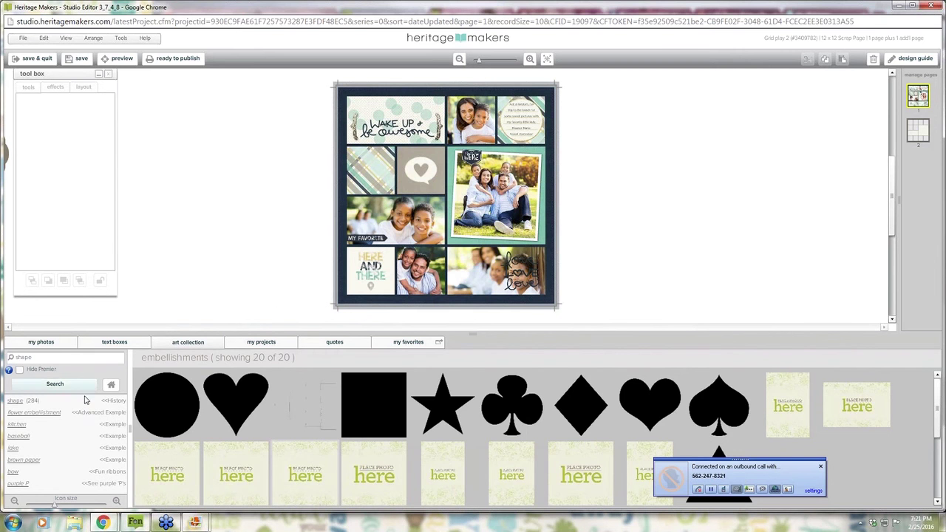
{"action": "left_click", "coordinate": [111, 389]}
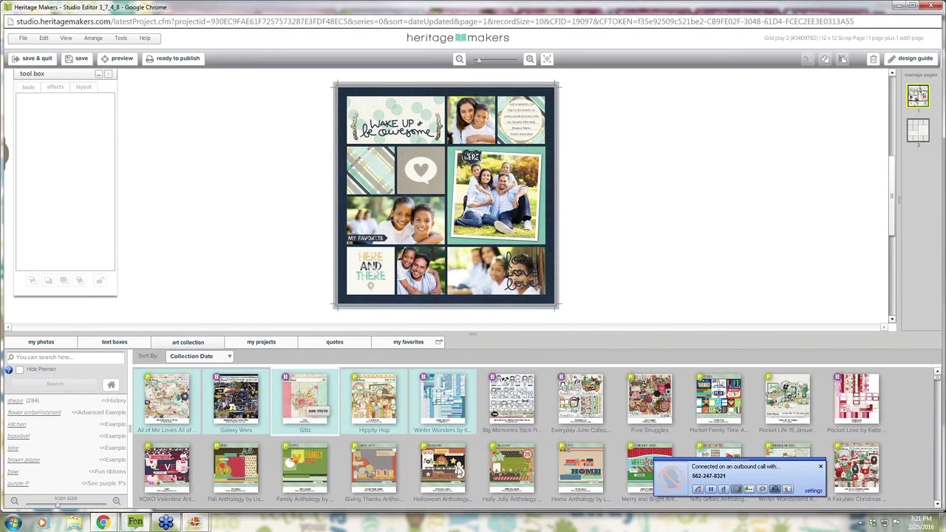
{"action": "left_click", "coordinate": [938, 462]}
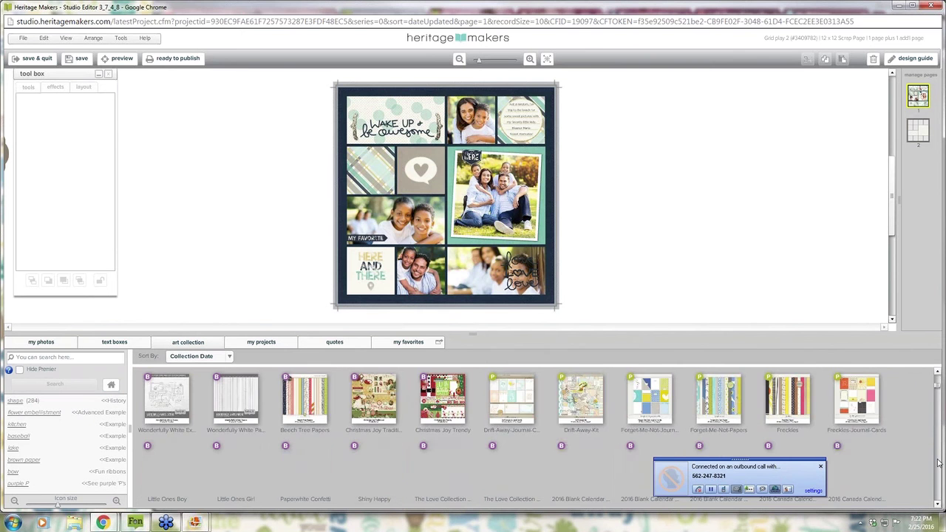
{"action": "left_click", "coordinate": [938, 462]}
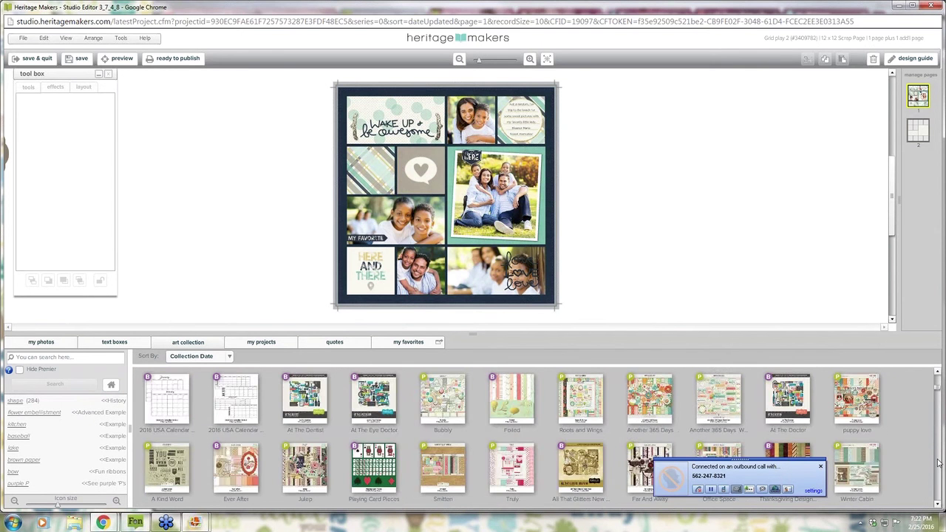
{"action": "left_click", "coordinate": [938, 462]}
{"action": "left_click", "coordinate": [939, 462]}
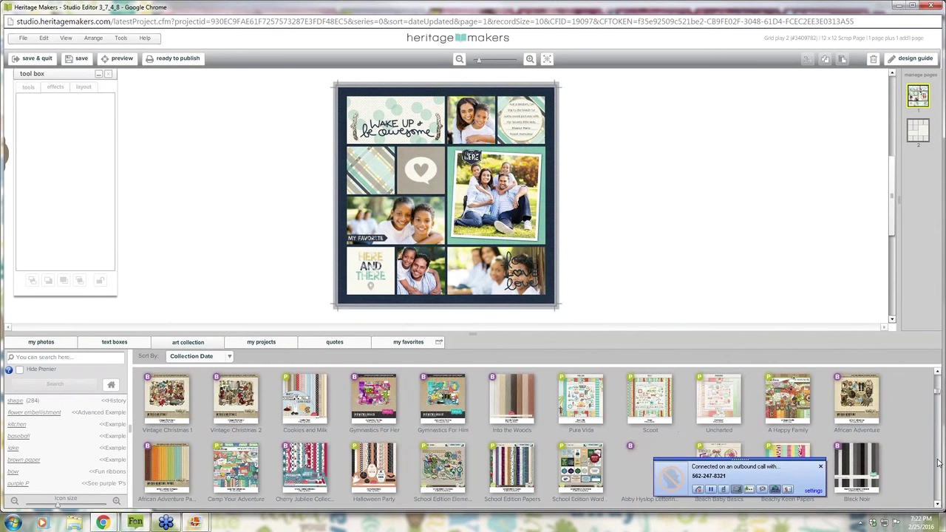
{"action": "left_click", "coordinate": [938, 464]}
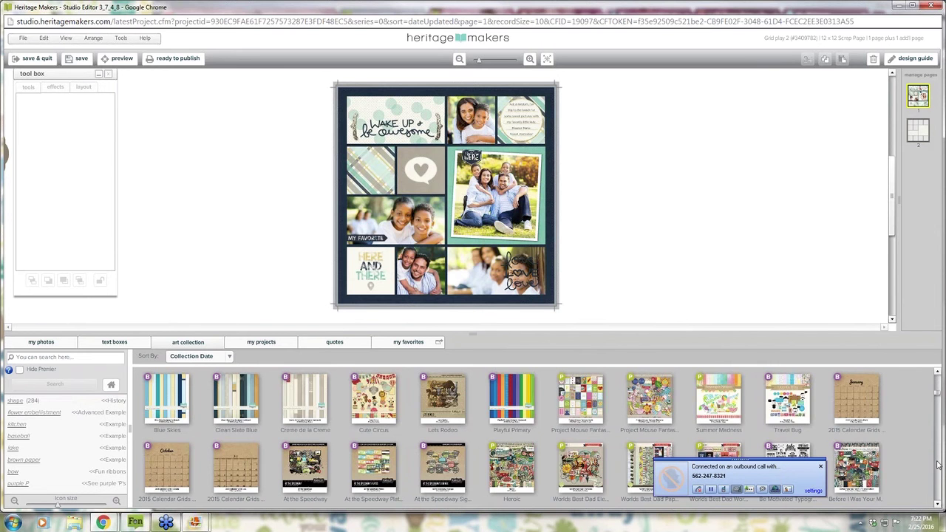
{"action": "left_click", "coordinate": [939, 464]}
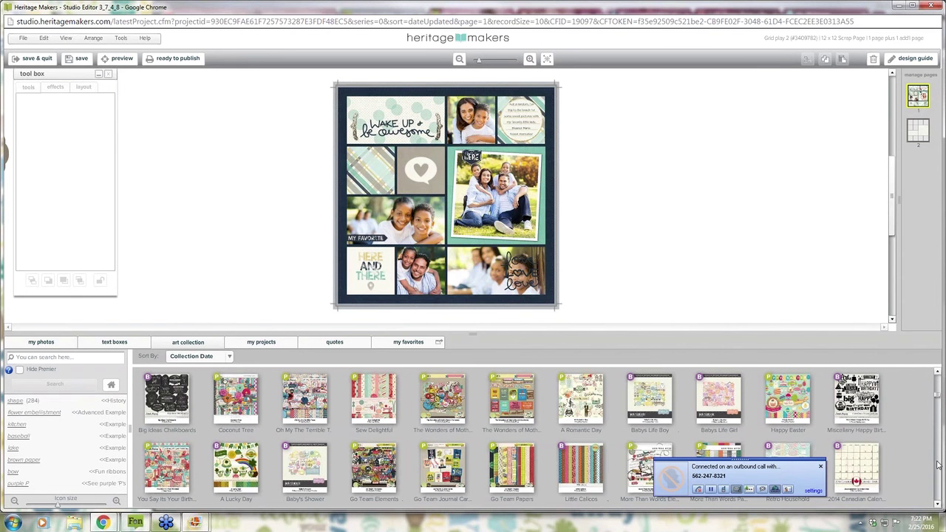
{"action": "left_click", "coordinate": [938, 463]}
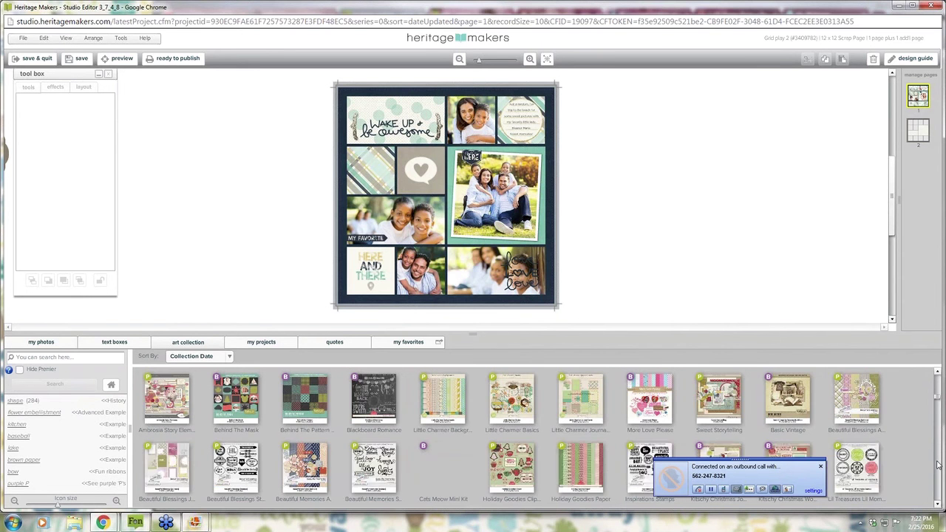
{"action": "left_click", "coordinate": [938, 395]}
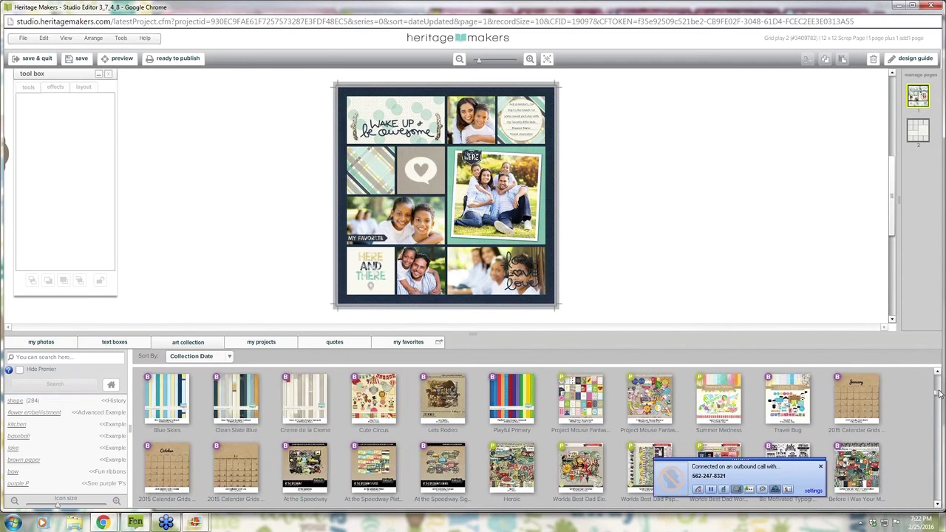
{"action": "left_click", "coordinate": [938, 396]}
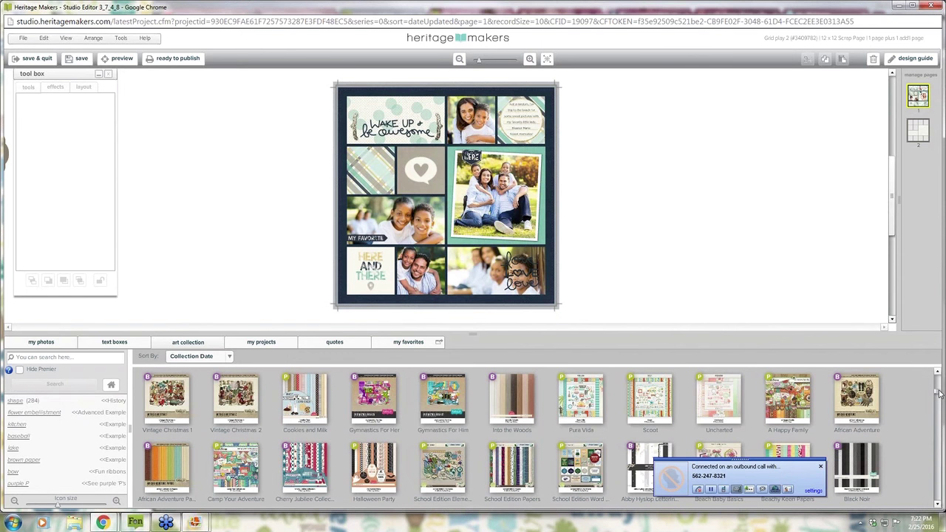
{"action": "left_click", "coordinate": [796, 415]}
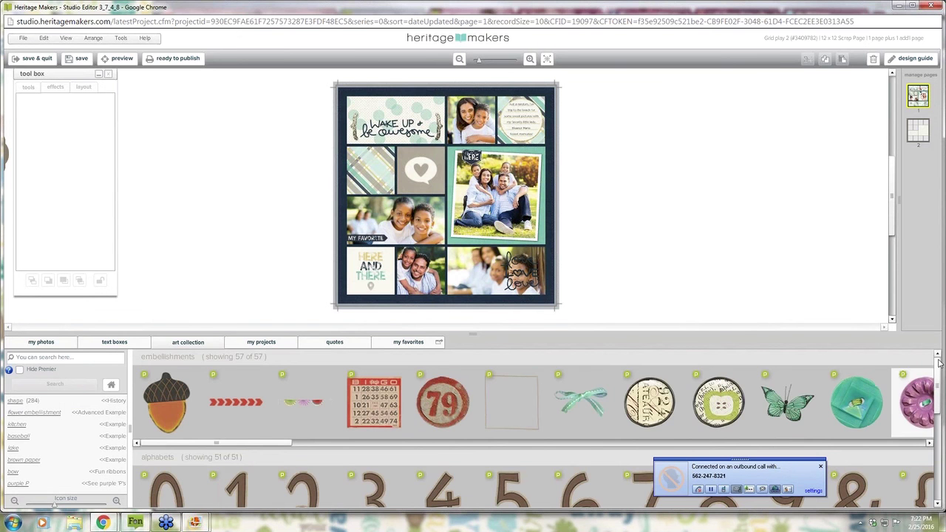
Step: Replace the page's navy background with the wood plank paper from the A Happy Family collection
{"action": "scroll", "coordinate": [937, 429], "scroll_direction": "down", "scroll_amount": 5}
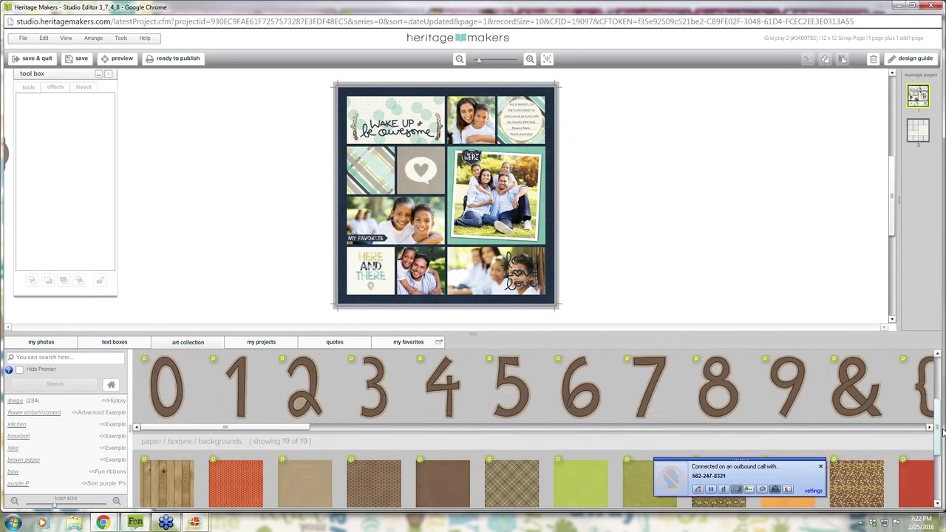
{"action": "scroll", "coordinate": [937, 436], "scroll_direction": "down", "scroll_amount": 2}
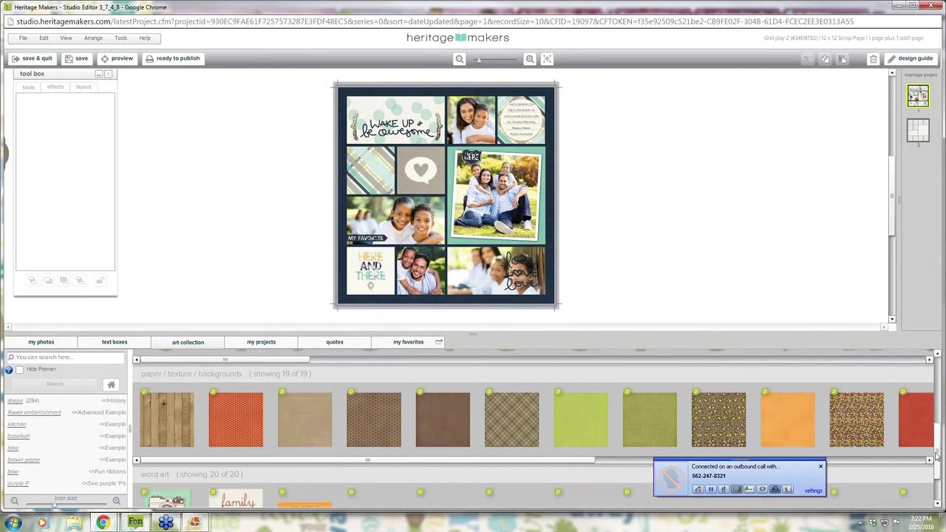
{"action": "scroll", "coordinate": [938, 465], "scroll_direction": "down", "scroll_amount": 1}
{"action": "scroll", "coordinate": [936, 465], "scroll_direction": "down", "scroll_amount": 1}
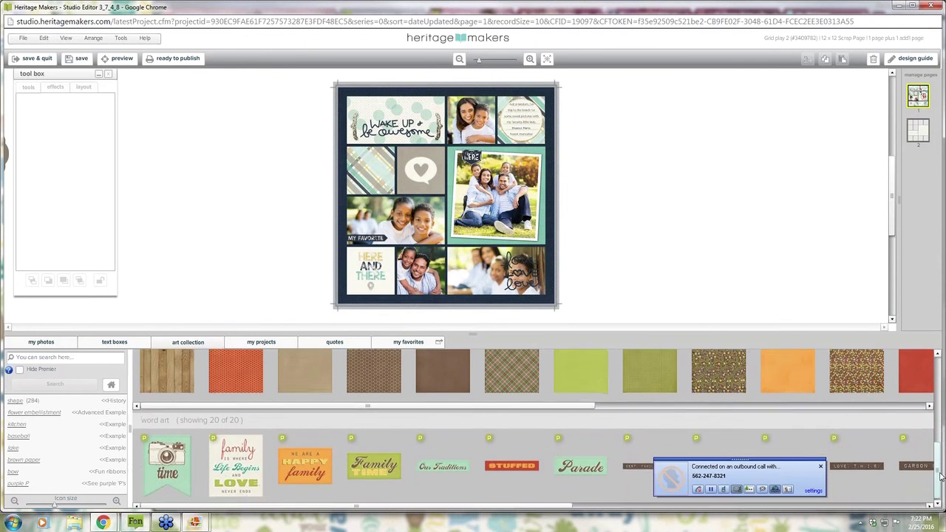
{"action": "scroll", "coordinate": [937, 465], "scroll_direction": "up", "scroll_amount": 1}
{"action": "scroll", "coordinate": [163, 423], "scroll_direction": "up", "scroll_amount": 1}
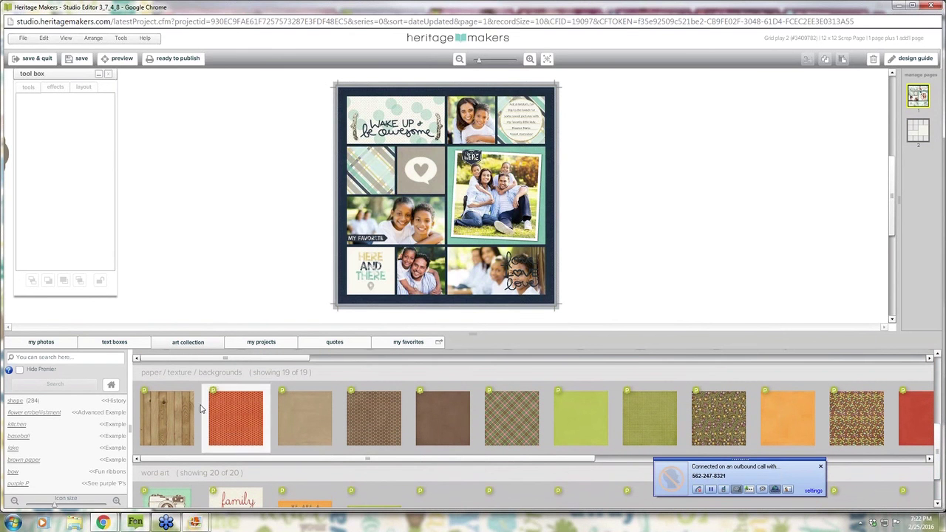
{"action": "left_click", "coordinate": [365, 303]}
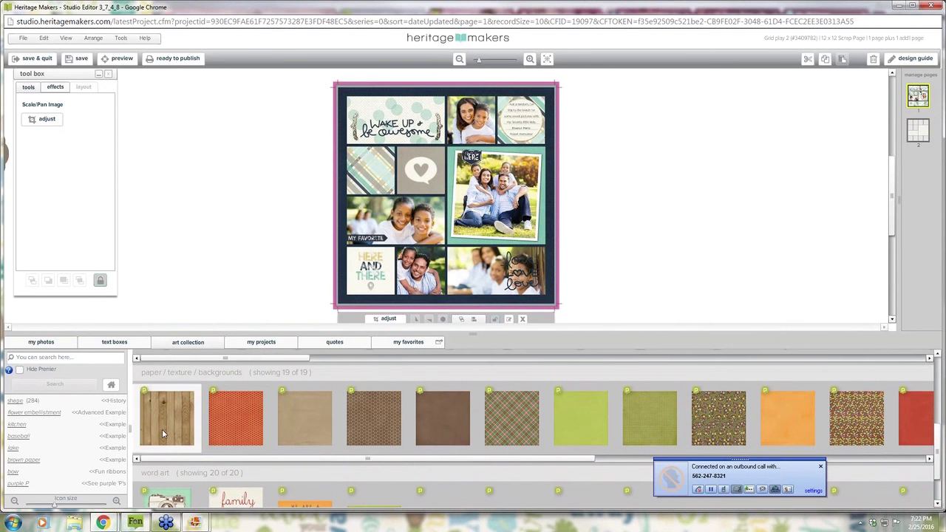
{"action": "left_click_drag", "start_coordinate": [162, 429], "coordinate": [448, 223]}
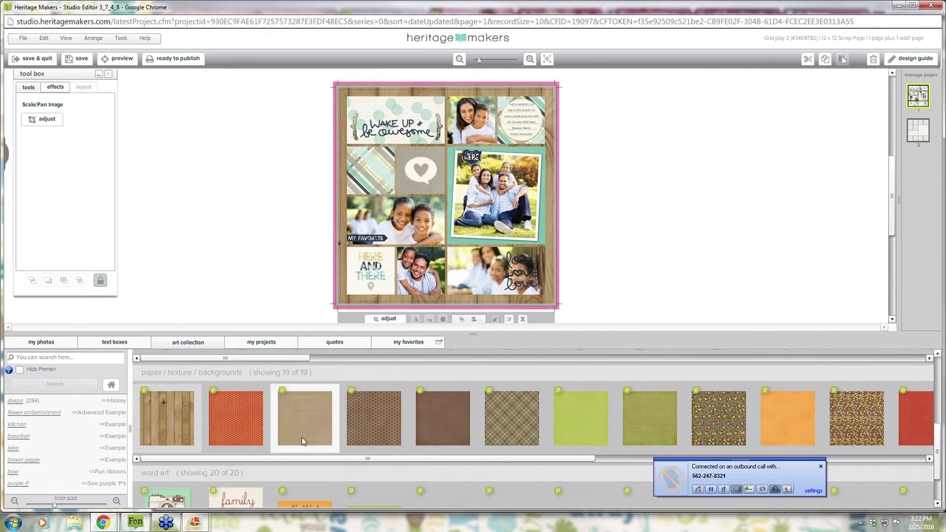
Step: Try the plain tan and red honeycomb papers as the page background, and reapply the wood plank paper
{"action": "left_click_drag", "start_coordinate": [288, 433], "coordinate": [440, 196]}
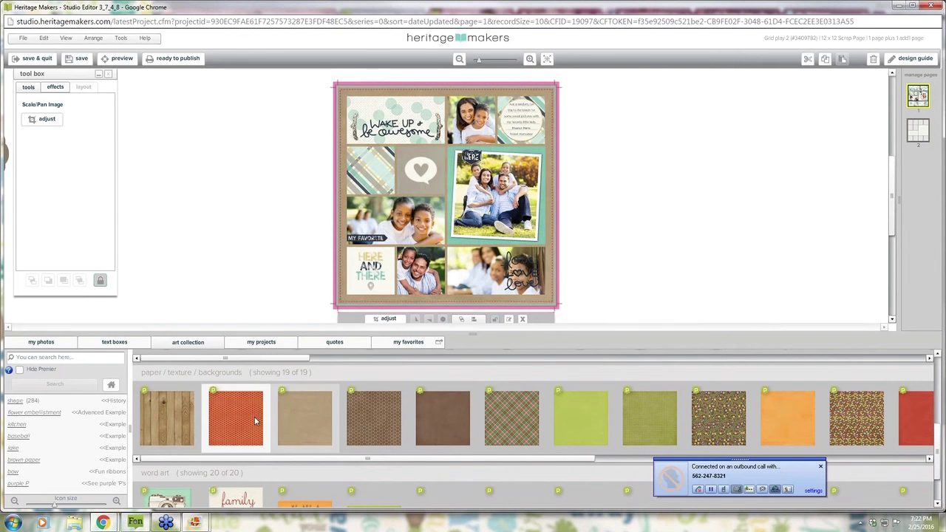
{"action": "left_click_drag", "start_coordinate": [238, 421], "coordinate": [447, 189]}
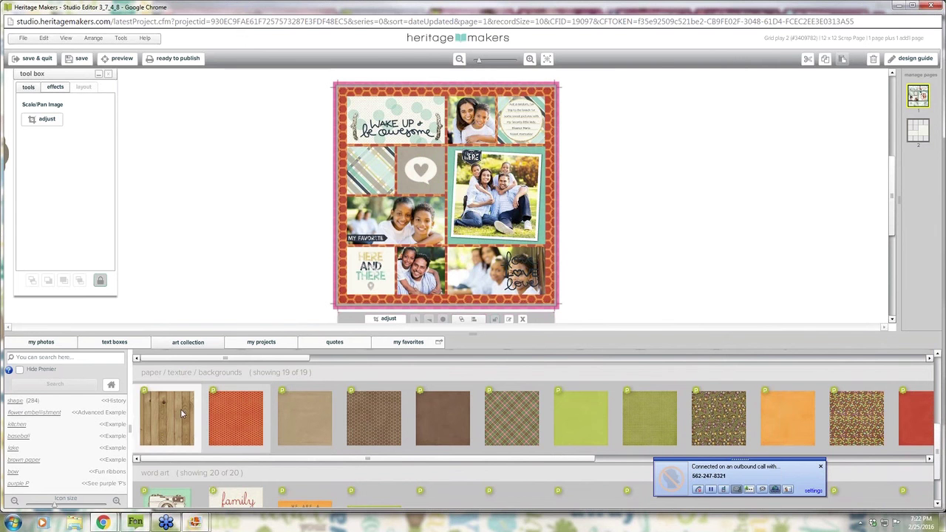
{"action": "left_click_drag", "start_coordinate": [170, 397], "coordinate": [445, 194]}
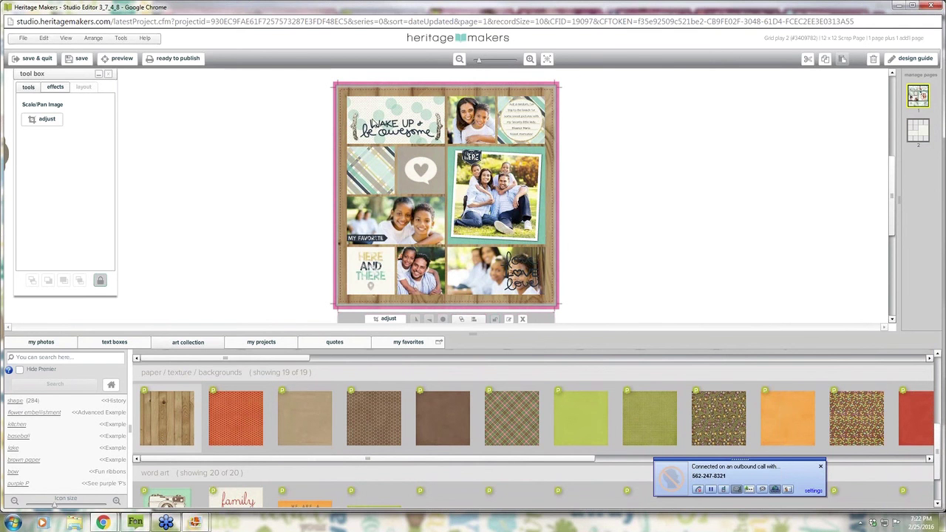
Step: Apply the patterned brown paper behind the Wake Up + Be Awesome word art and behind the large family photo
{"action": "left_click", "coordinate": [382, 120]}
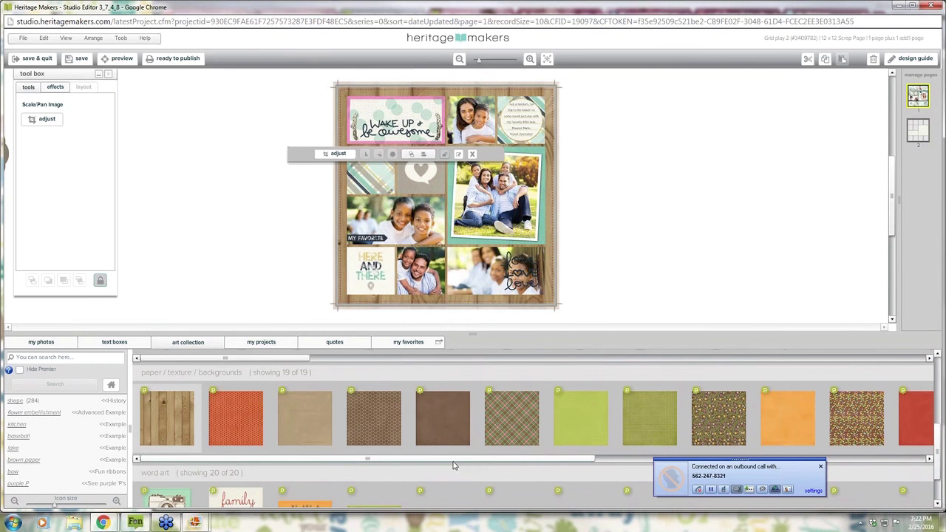
{"action": "left_click_drag", "start_coordinate": [467, 459], "coordinate": [540, 460]}
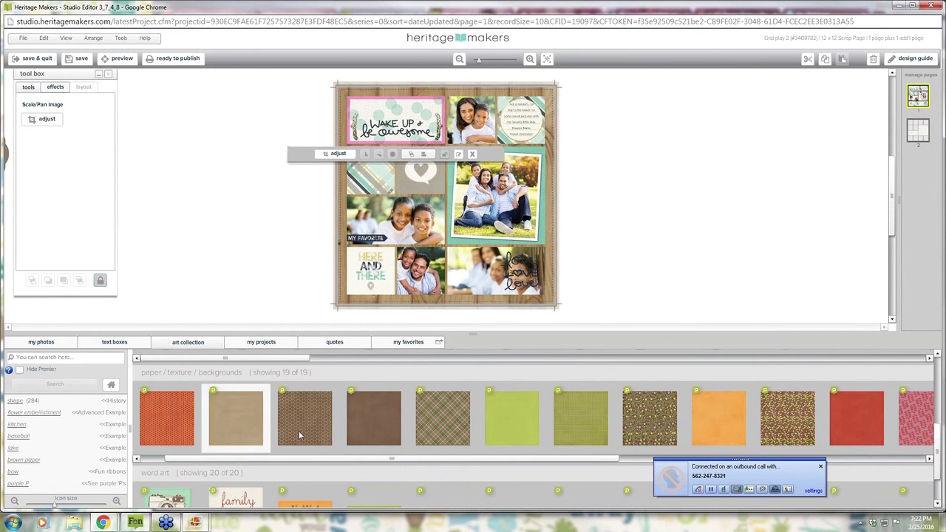
{"action": "left_click_drag", "start_coordinate": [296, 423], "coordinate": [416, 127]}
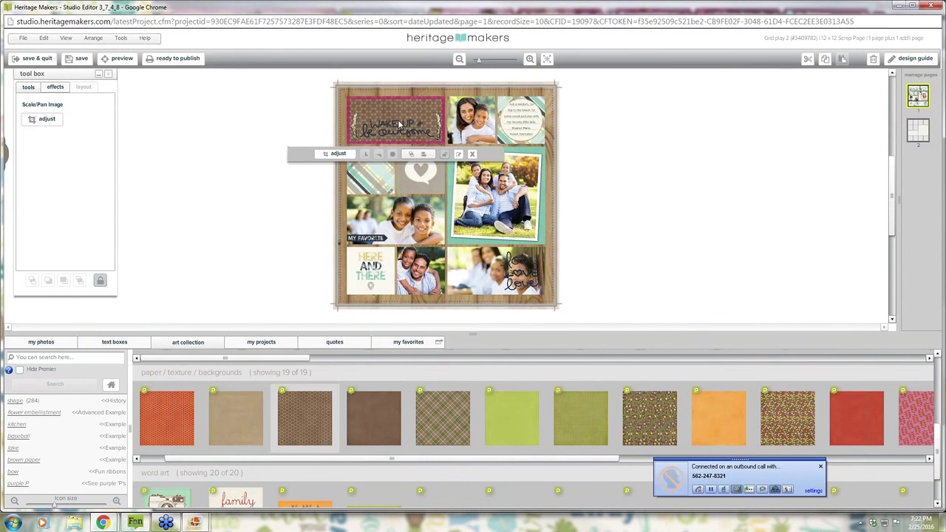
{"action": "left_click", "coordinate": [460, 246]}
{"action": "left_click_drag", "start_coordinate": [294, 420], "coordinate": [490, 190]}
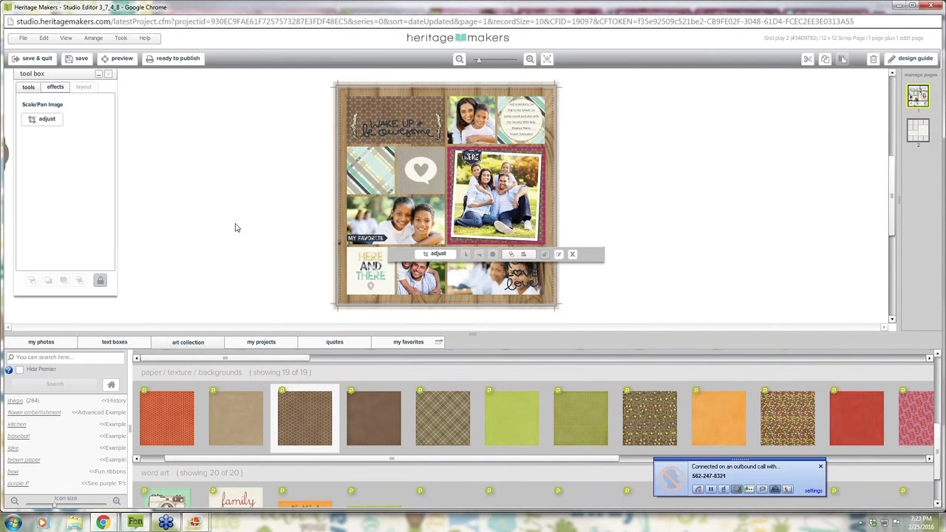
Step: Replace the plaid square and the paper behind the large family photo with the olive green paper
{"action": "left_click", "coordinate": [378, 176]}
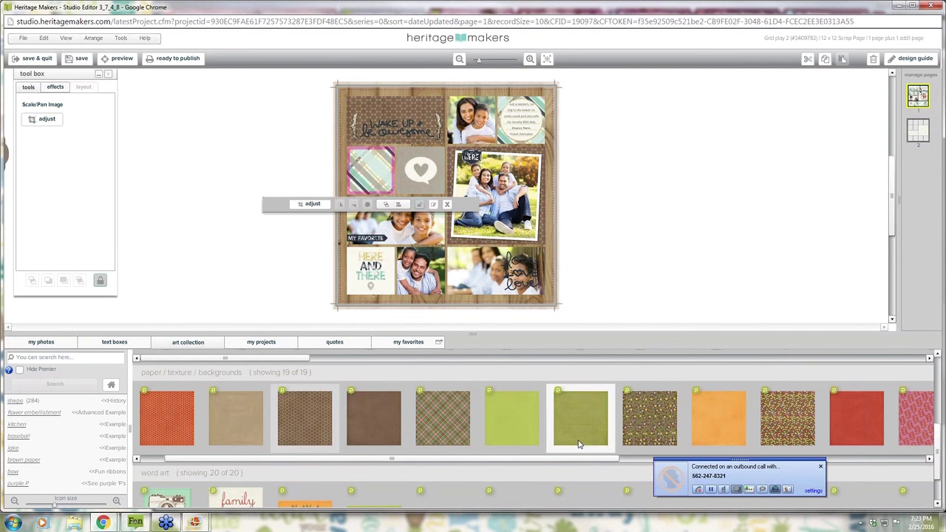
{"action": "left_click_drag", "start_coordinate": [581, 443], "coordinate": [347, 172]}
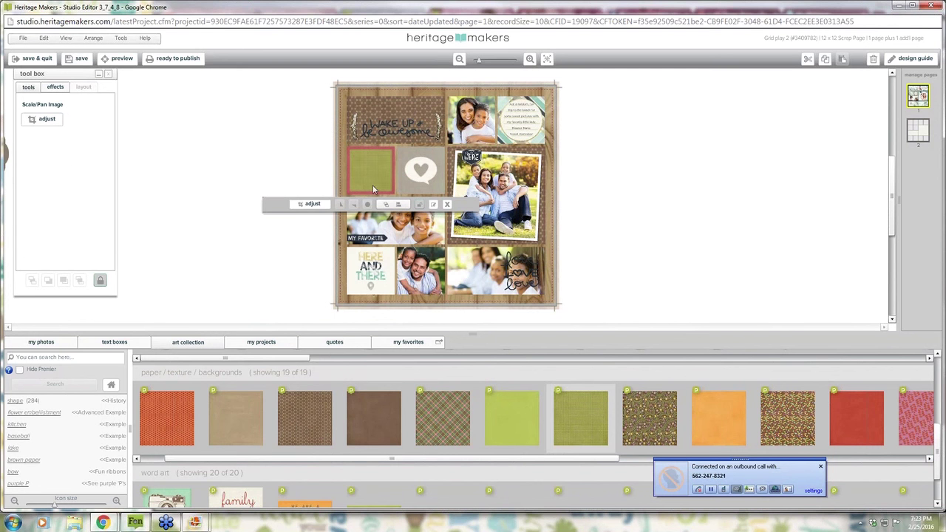
{"action": "left_click", "coordinate": [455, 241]}
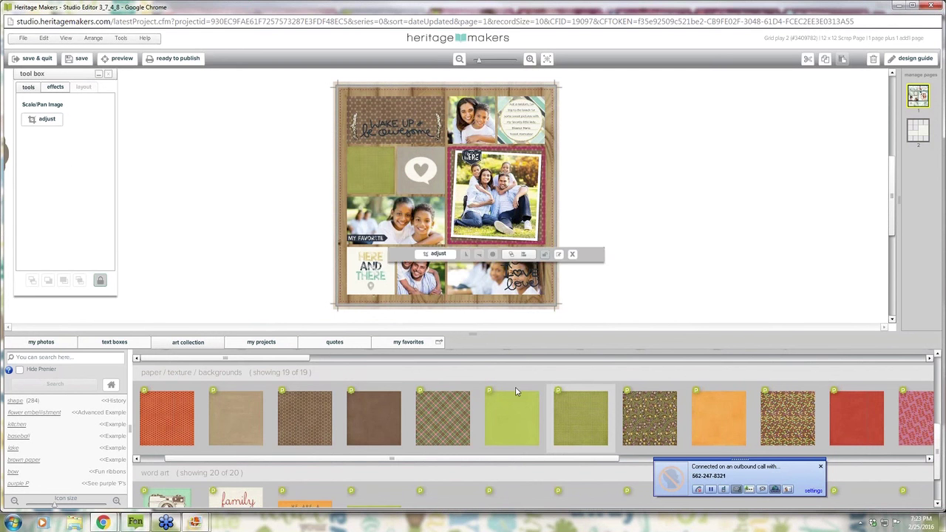
{"action": "left_click_drag", "start_coordinate": [568, 428], "coordinate": [414, 168]}
{"action": "left_click_drag", "start_coordinate": [311, 193], "coordinate": [449, 159]}
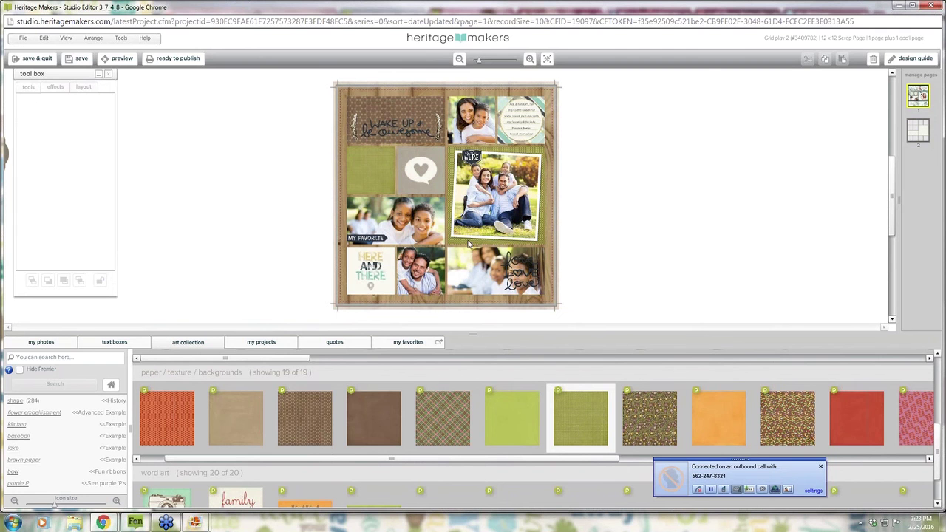
Step: Match the small olive square's paper scale to that of the large photo's backing paper by setting it to 15.1
{"action": "left_click", "coordinate": [370, 174]}
{"action": "left_click", "coordinate": [452, 181]}
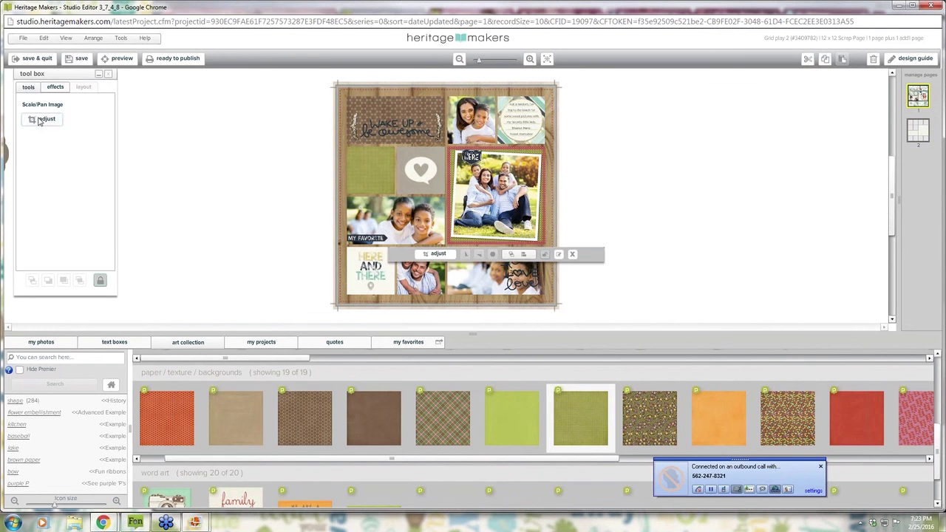
{"action": "left_click", "coordinate": [44, 120]}
{"action": "left_click", "coordinate": [88, 119]}
{"action": "left_click", "coordinate": [43, 120]}
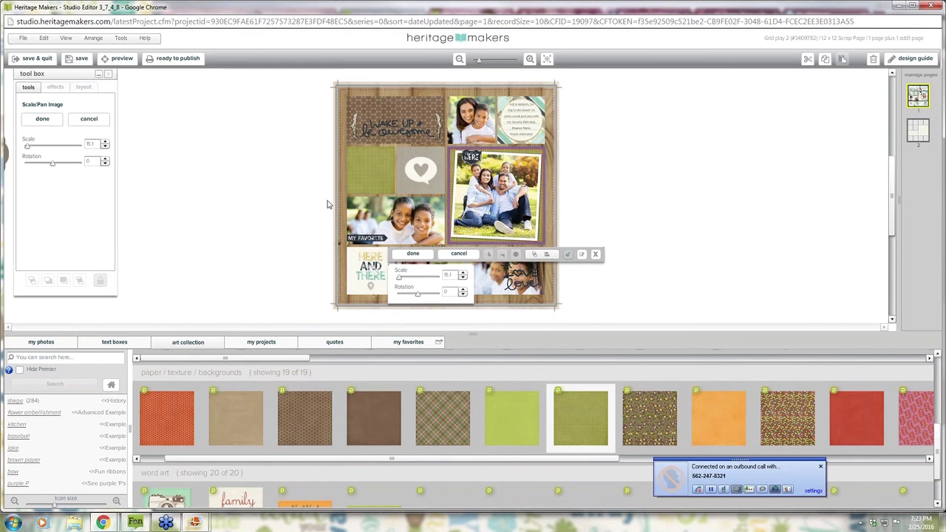
{"action": "left_click", "coordinate": [370, 175]}
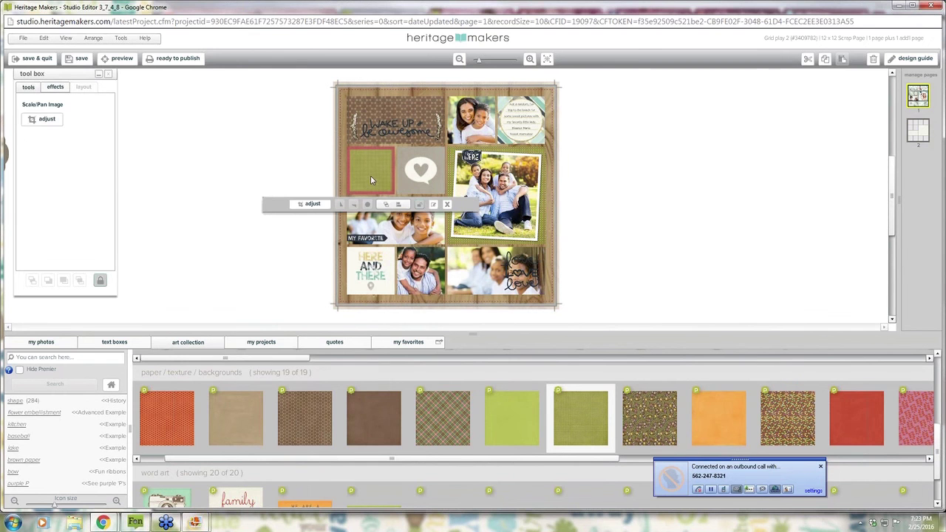
{"action": "left_click", "coordinate": [43, 122]}
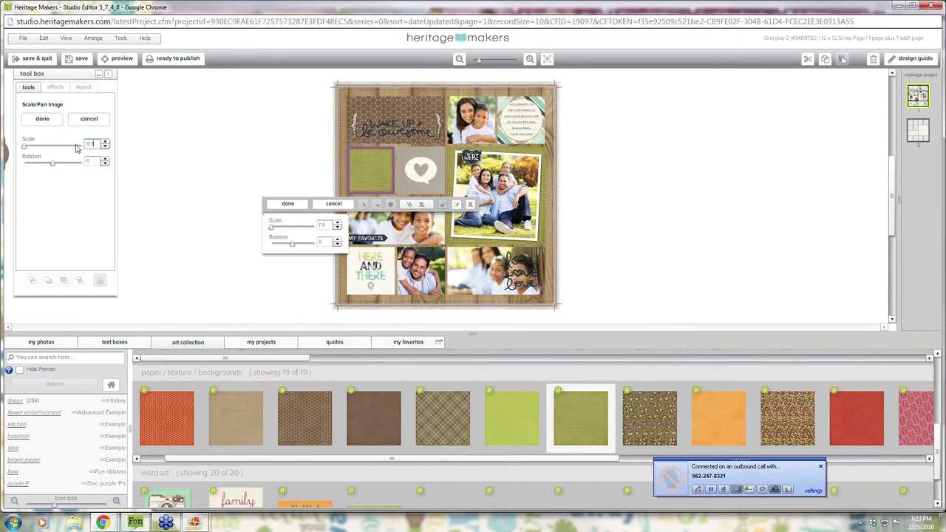
{"action": "key", "text": "Return"}
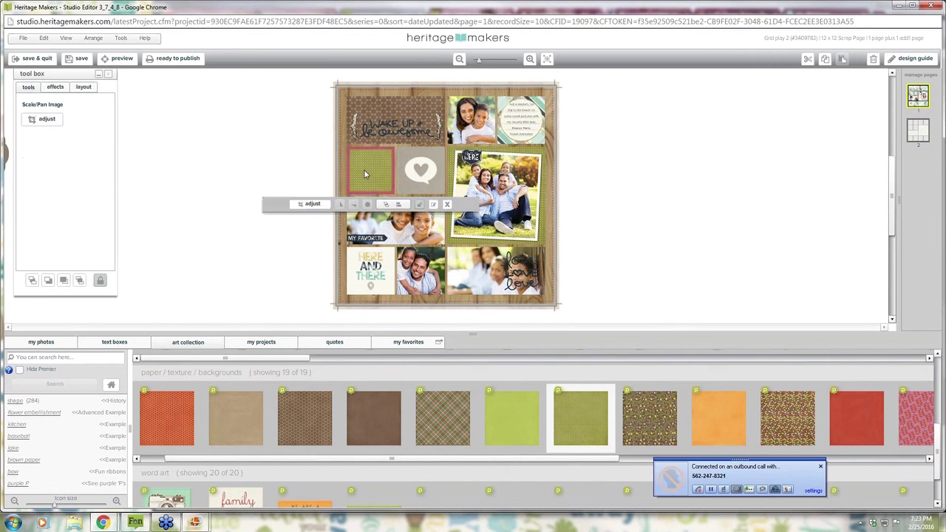
Step: Try enlarging the pattern of the small olive green square's paper to a scale of about 31
{"action": "left_click", "coordinate": [31, 140]}
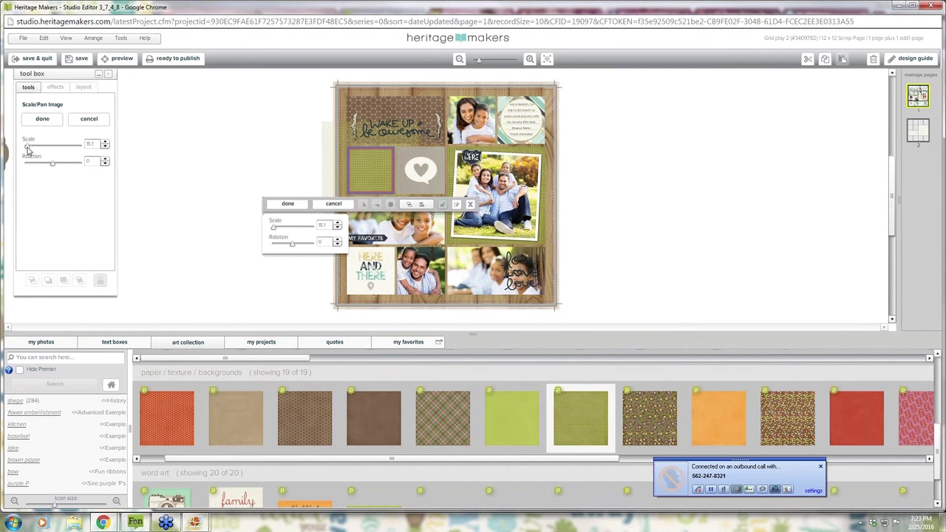
{"action": "left_click_drag", "start_coordinate": [28, 150], "coordinate": [39, 150]}
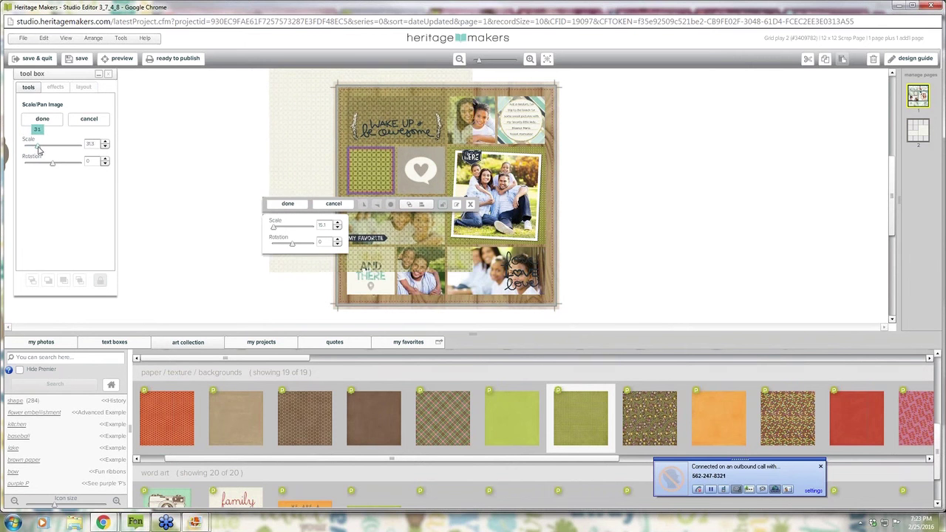
{"action": "left_click", "coordinate": [150, 147]}
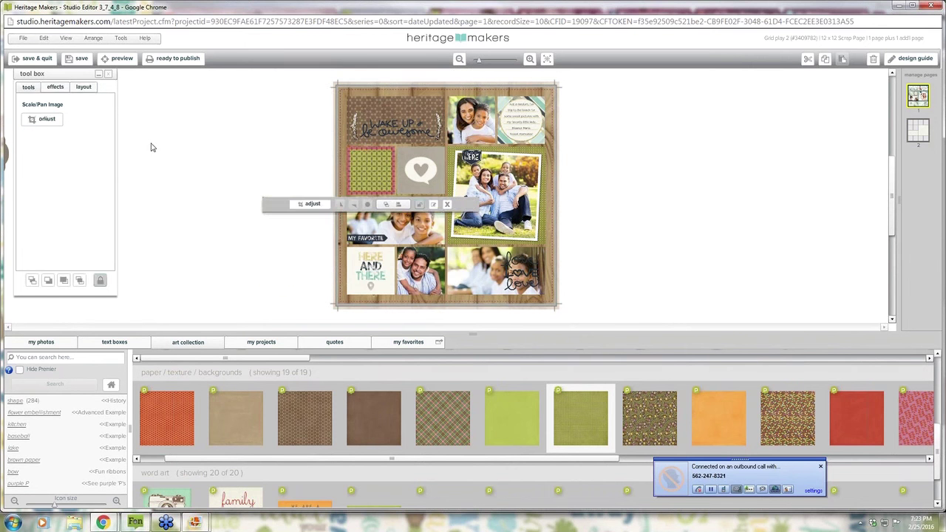
{"action": "left_click", "coordinate": [284, 169]}
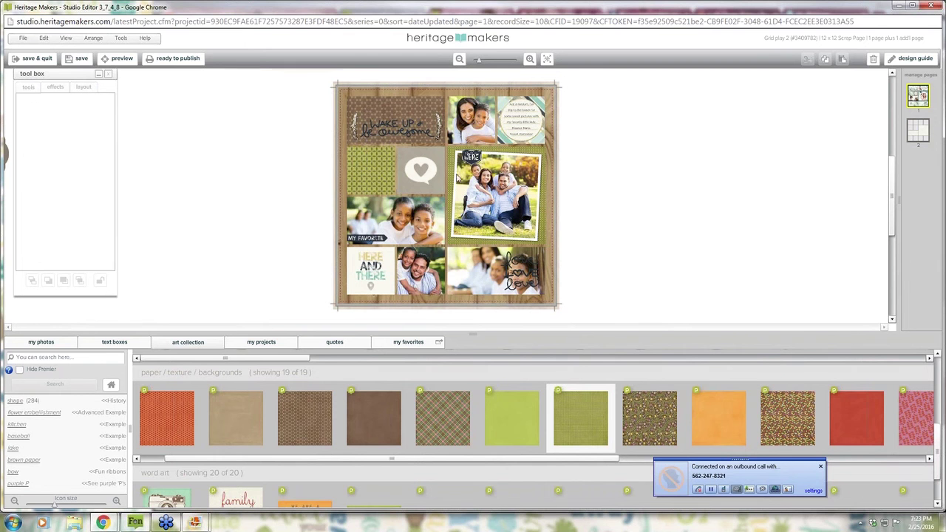
Step: Apply lime green paper to the small olive square and the text square, and plaid paper behind the Wake Up word art and large photo
{"action": "left_click", "coordinate": [375, 180]}
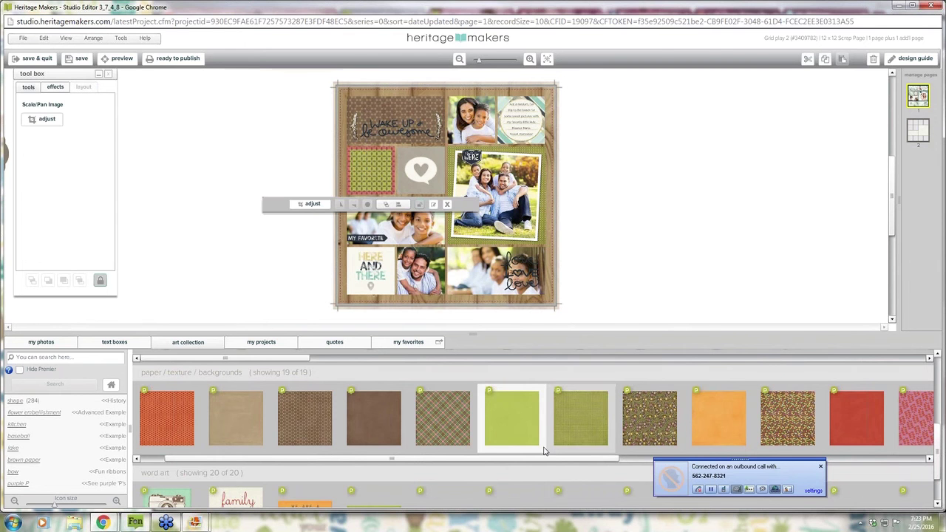
{"action": "left_click_drag", "start_coordinate": [521, 429], "coordinate": [374, 176]}
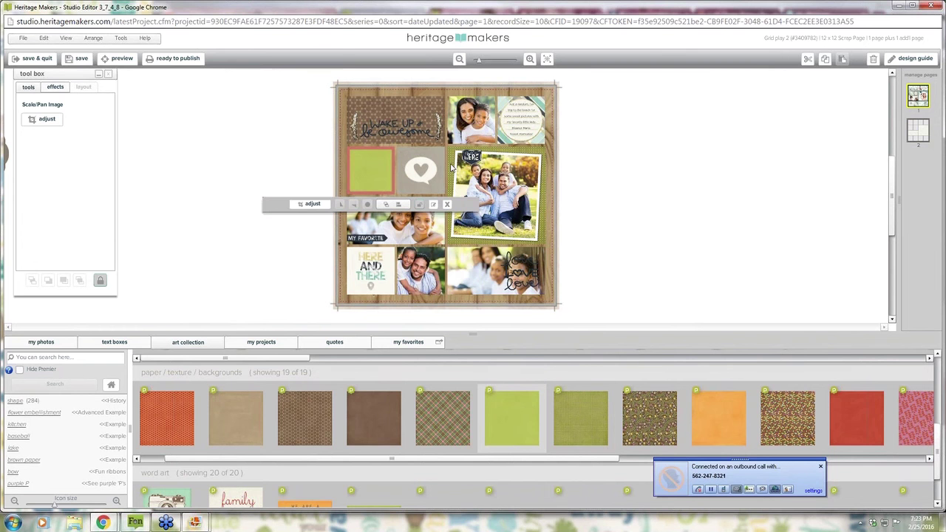
{"action": "left_click_drag", "start_coordinate": [441, 418], "coordinate": [419, 136]}
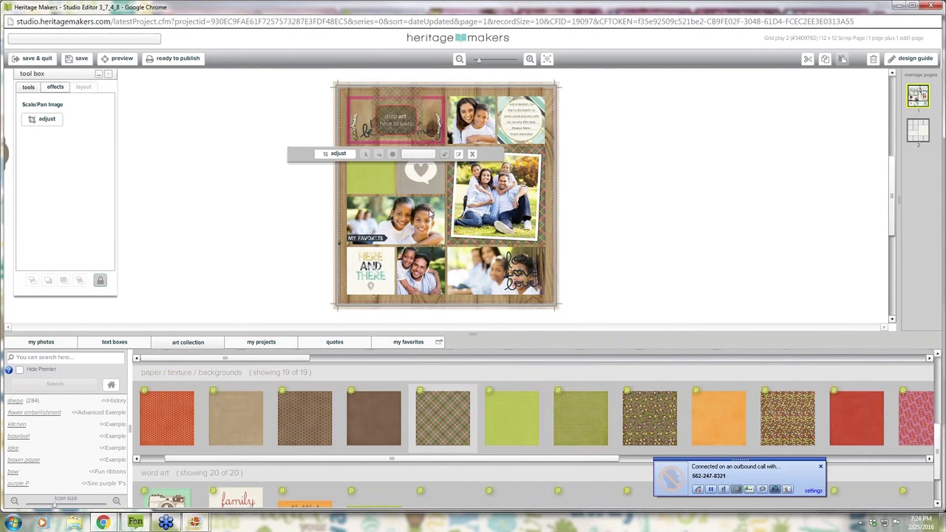
{"action": "left_click", "coordinate": [505, 144]}
{"action": "left_click_drag", "start_coordinate": [512, 418], "coordinate": [520, 115]}
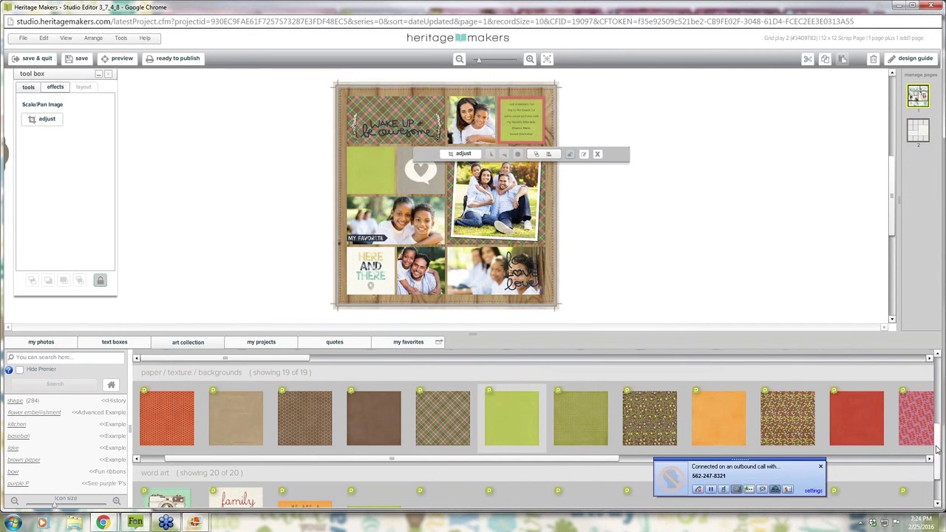
Step: Replace the Here and There square with the solid brown paper, locking the square in place
{"action": "scroll", "coordinate": [936, 449], "scroll_direction": "down", "scroll_amount": 3}
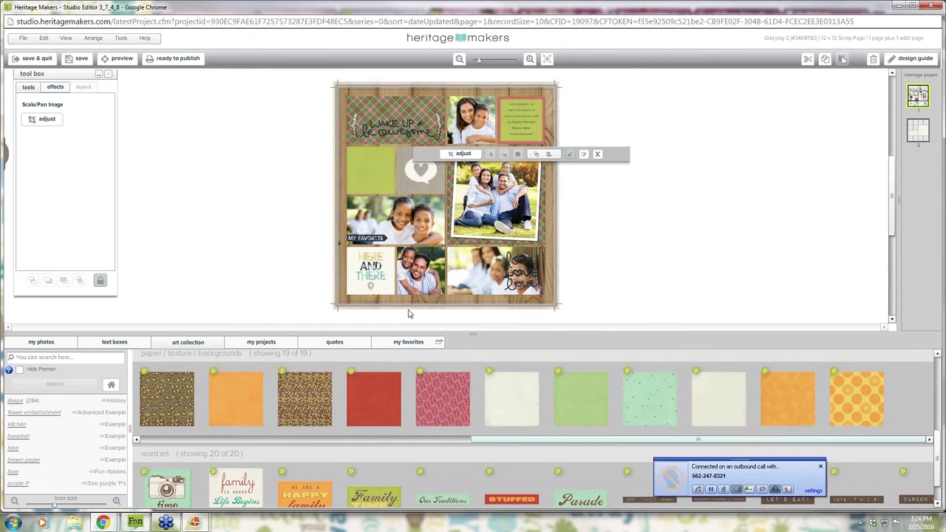
{"action": "left_click", "coordinate": [384, 287]}
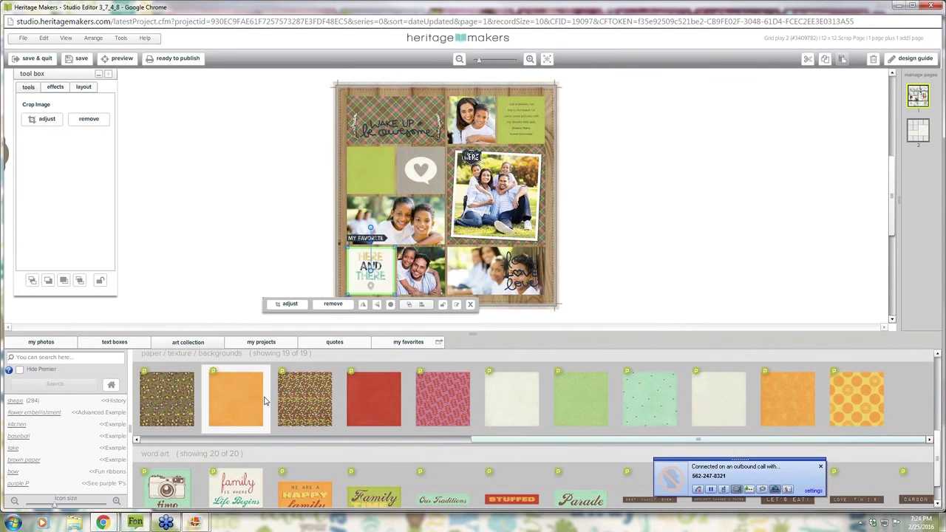
{"action": "left_click_drag", "start_coordinate": [502, 439], "coordinate": [266, 442]}
{"action": "left_click_drag", "start_coordinate": [319, 409], "coordinate": [318, 245]}
{"action": "left_click", "coordinate": [371, 270]}
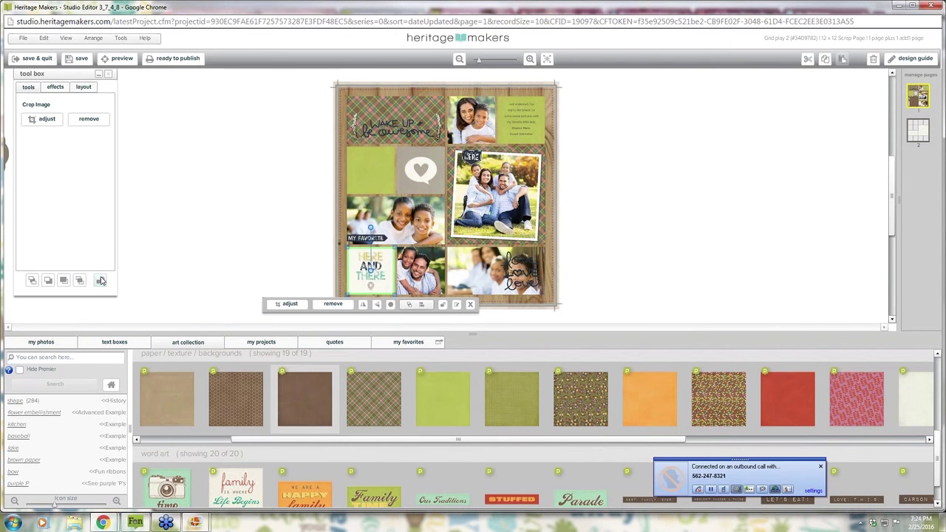
{"action": "left_click", "coordinate": [102, 281]}
{"action": "left_click_drag", "start_coordinate": [304, 399], "coordinate": [375, 273]}
{"action": "left_click", "coordinate": [230, 209]}
Step: Set the paper scale of the small lime green square to 15
{"action": "left_click", "coordinate": [361, 182]}
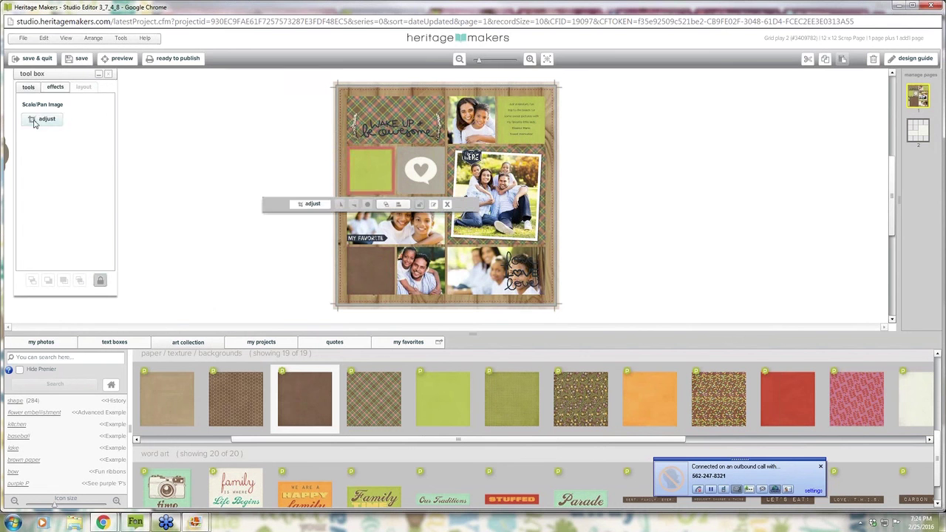
{"action": "left_click", "coordinate": [44, 119]}
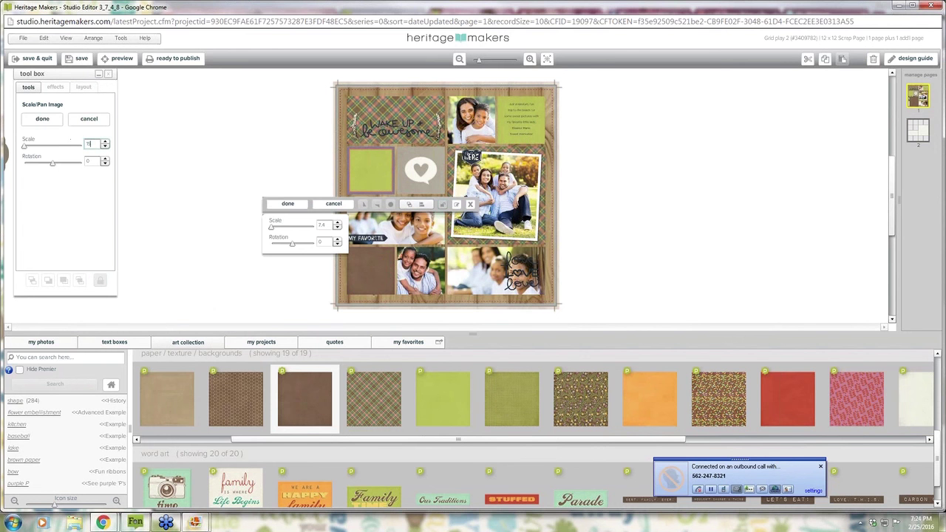
{"action": "type", "text": "15"}
{"action": "left_click", "coordinate": [288, 203]}
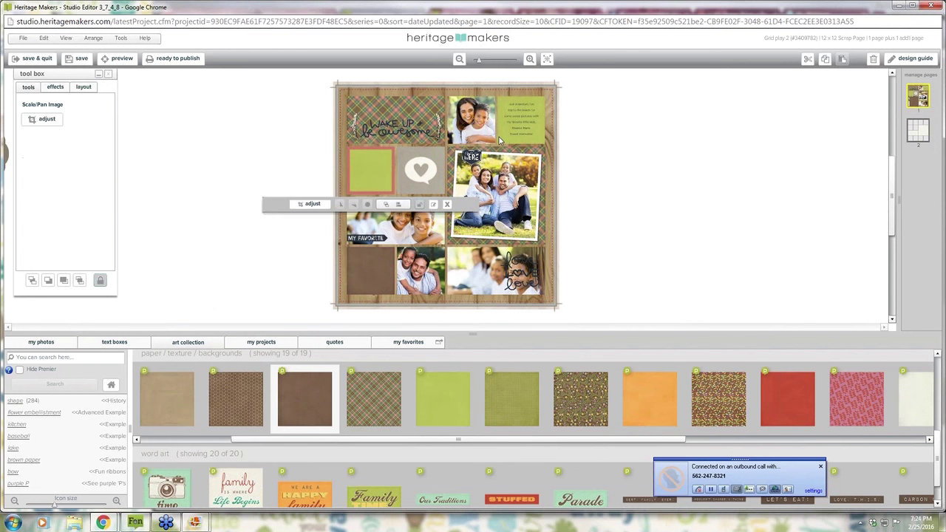
Step: Adjust the paper scale of the lime green text square and of the solid brown square
{"action": "left_click", "coordinate": [499, 137]}
{"action": "left_click", "coordinate": [41, 121]}
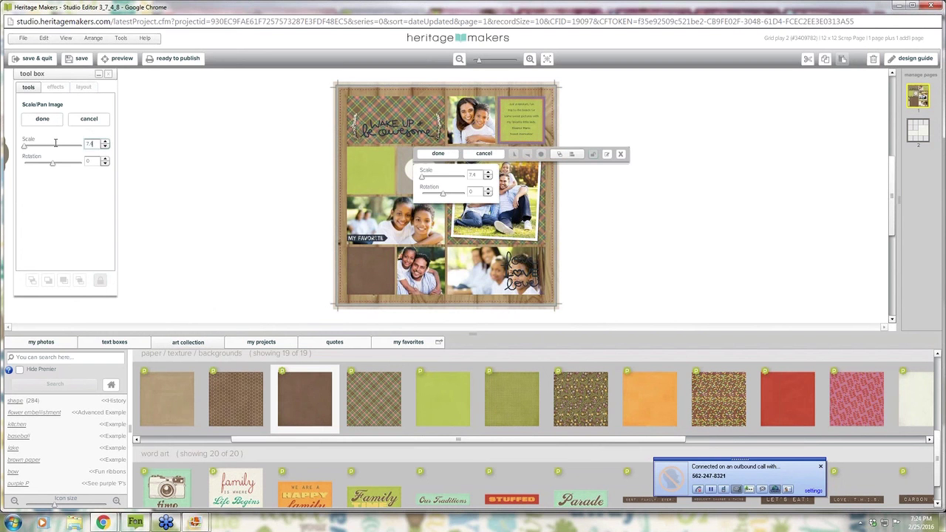
{"action": "left_click", "coordinate": [356, 268]}
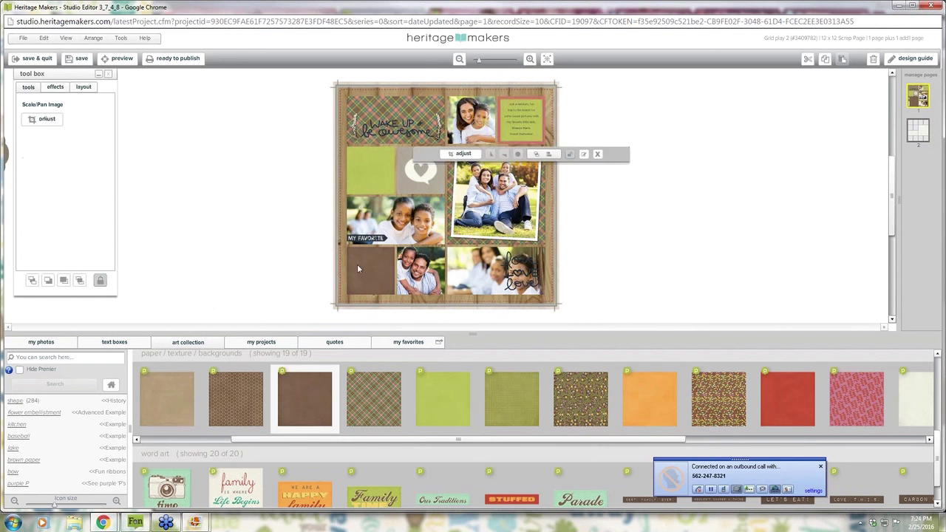
{"action": "double_click", "coordinate": [370, 271]}
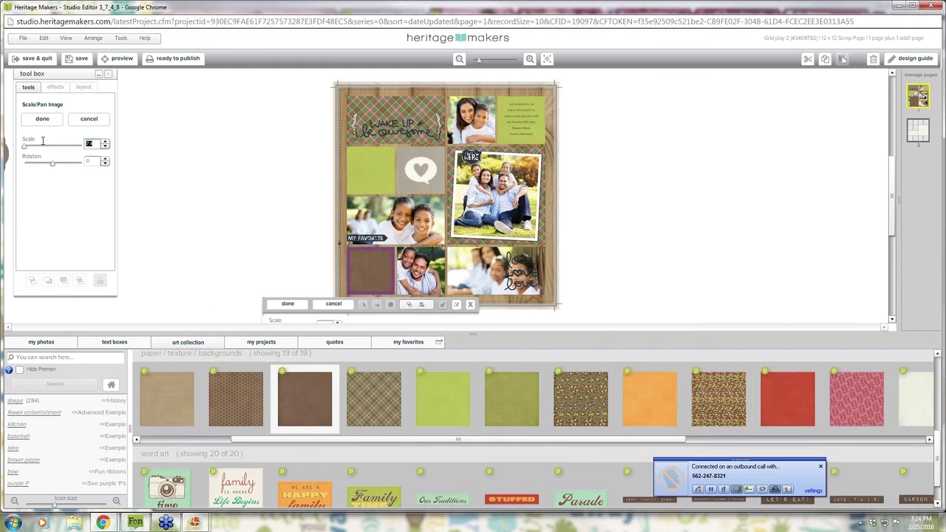
{"action": "left_click", "coordinate": [256, 161]}
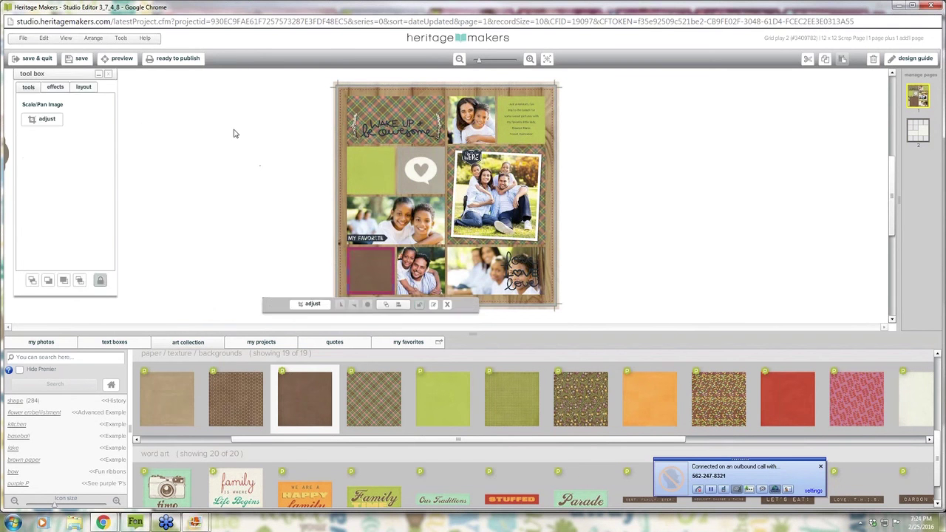
{"action": "left_click", "coordinate": [233, 134]}
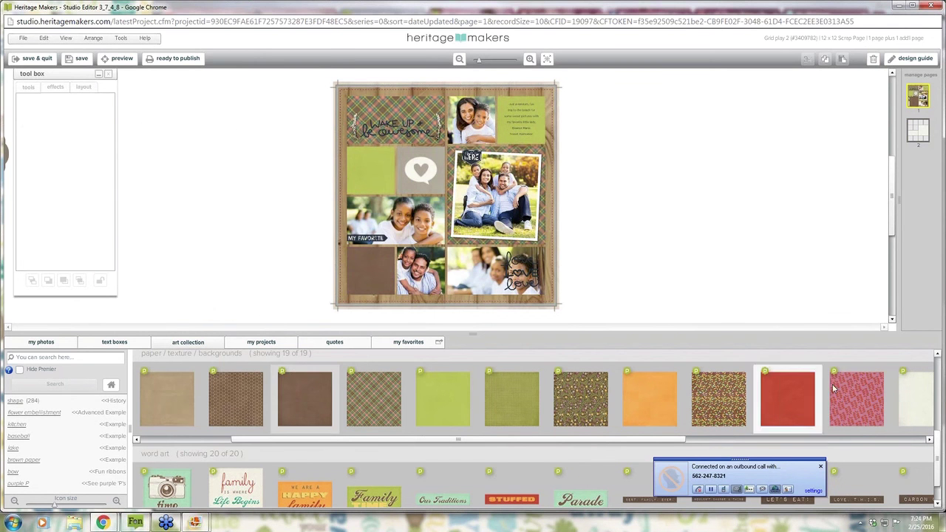
Step: Place the Family Is Everything word art on the solid brown square
{"action": "scroll", "coordinate": [936, 444], "scroll_direction": "down", "scroll_amount": 2}
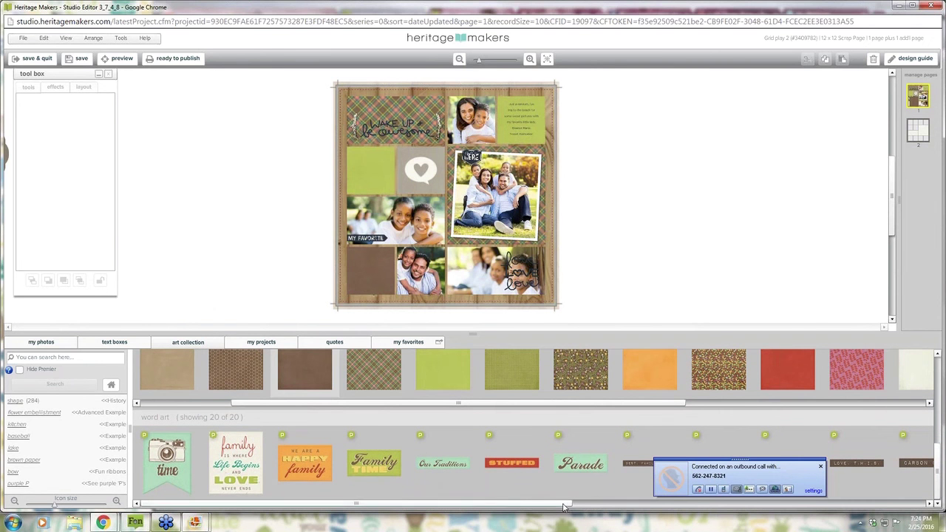
{"action": "left_click_drag", "start_coordinate": [577, 506], "coordinate": [879, 526]}
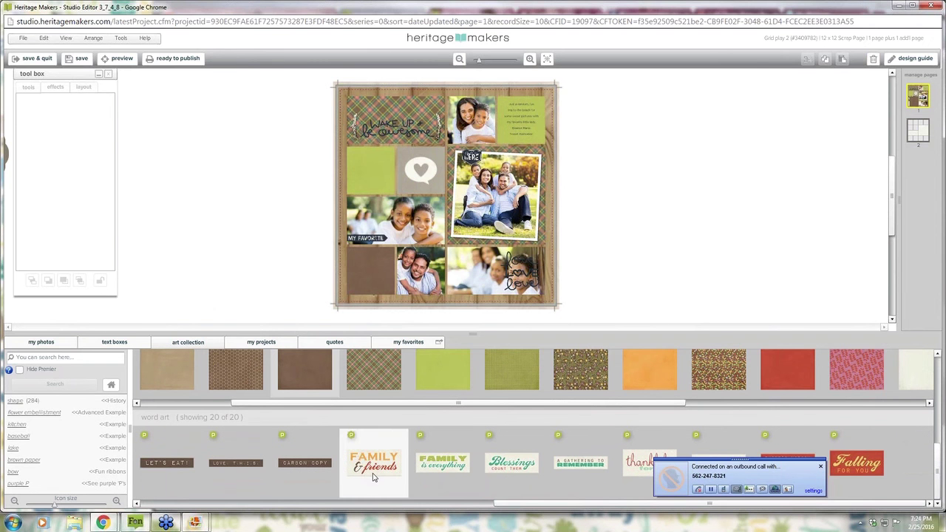
{"action": "left_click_drag", "start_coordinate": [443, 476], "coordinate": [367, 265]}
Step: Unlock the My Favorite tag on the wide family photo and delete it
{"action": "left_click", "coordinate": [364, 240]}
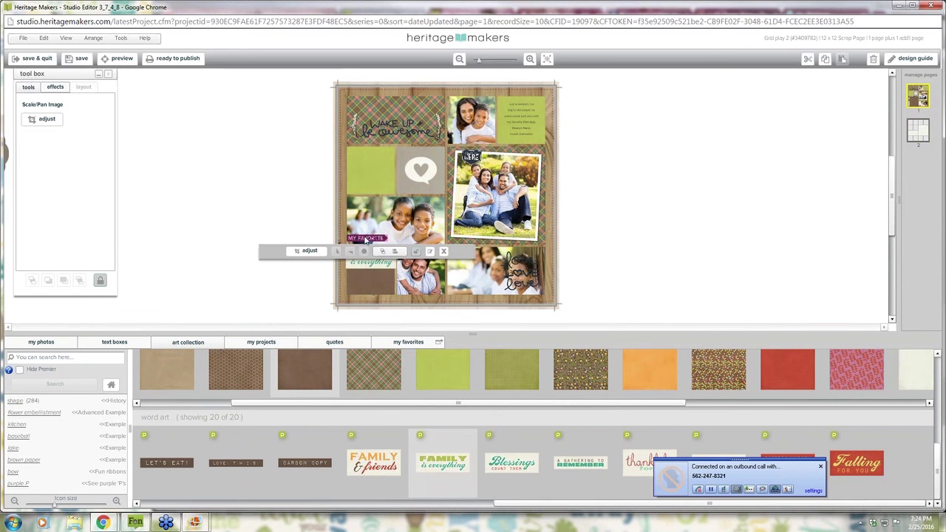
{"action": "left_click", "coordinate": [102, 280]}
{"action": "key", "text": "Delete"}
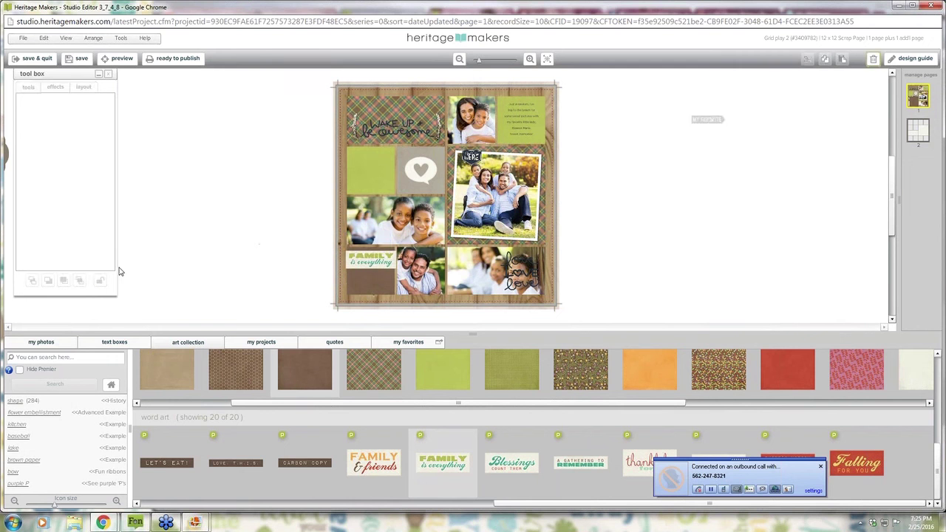
Step: Add a drop shadow to the Family Is Everything word art and shrink it to fit inside the brown square
{"action": "left_click", "coordinate": [370, 263]}
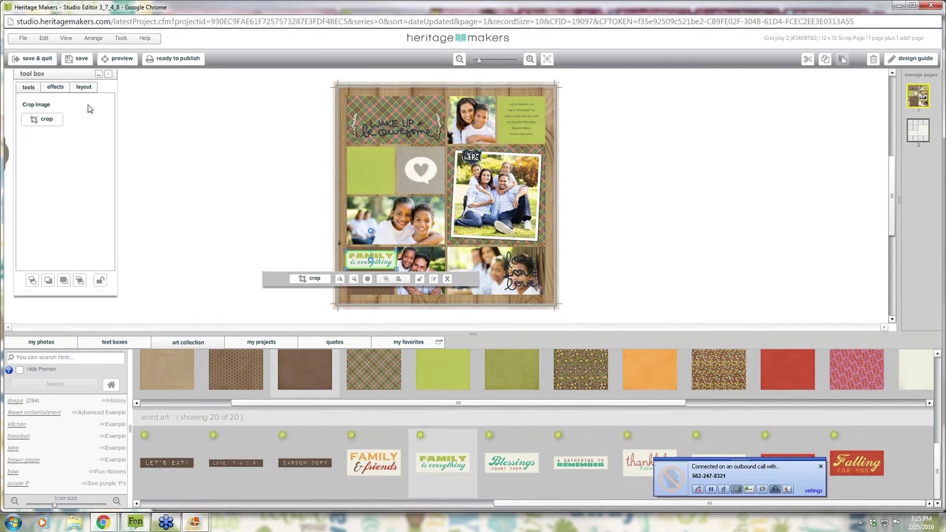
{"action": "left_click", "coordinate": [57, 88]}
{"action": "left_click", "coordinate": [52, 210]}
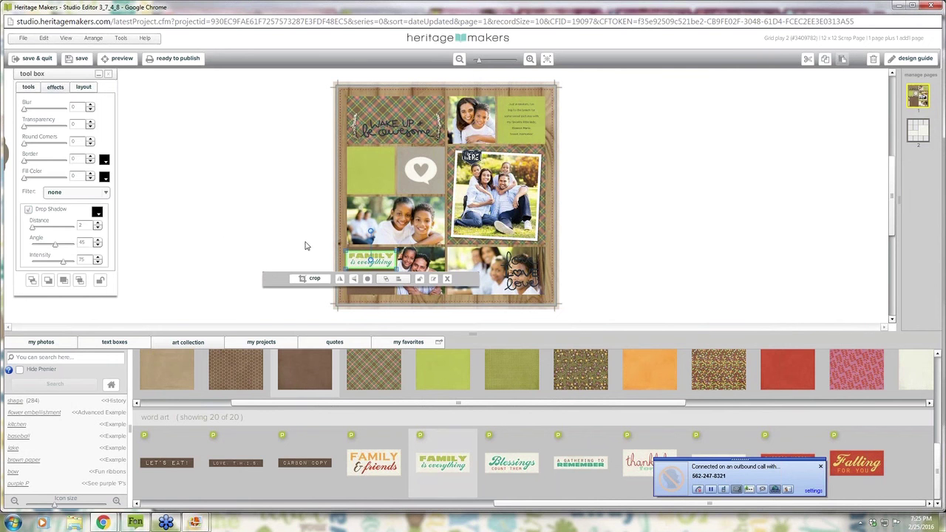
{"action": "mouse_move", "coordinate": [367, 264]}
{"action": "left_mouse_down"}
{"action": "mouse_move", "coordinate": [372, 233]}
{"action": "mouse_move", "coordinate": [369, 266]}
{"action": "mouse_move", "coordinate": [384, 262]}
{"action": "left_mouse_up"}
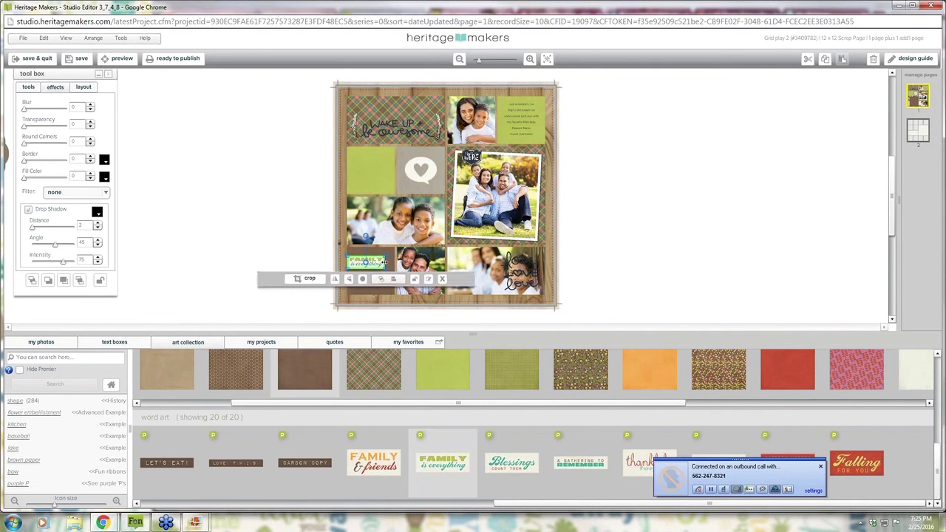
Step: Add a drop shadow to the brown square and center the Family Is Everything word art near the square's upper edge
{"action": "left_click", "coordinate": [380, 253]}
{"action": "left_click", "coordinate": [47, 211]}
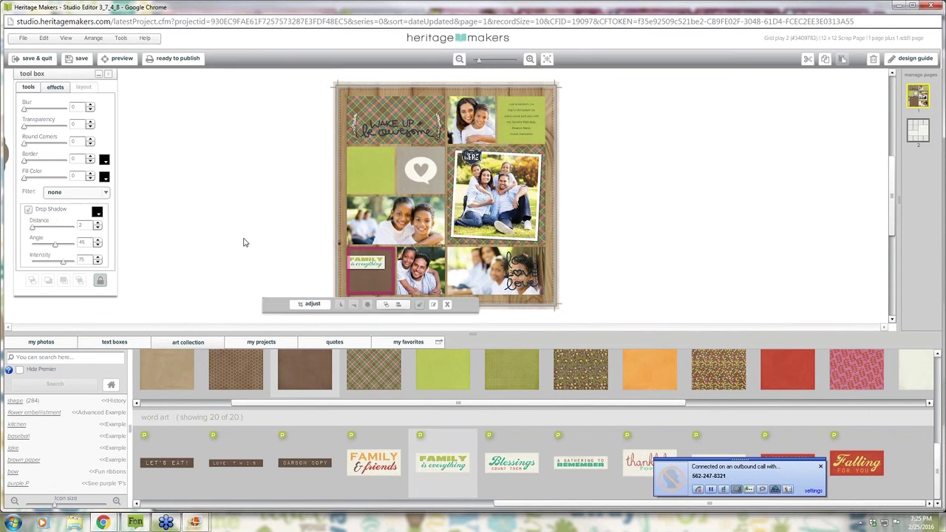
{"action": "left_click", "coordinate": [362, 265]}
{"action": "left_click_drag", "start_coordinate": [379, 268], "coordinate": [377, 259]}
{"action": "left_click", "coordinate": [305, 227]}
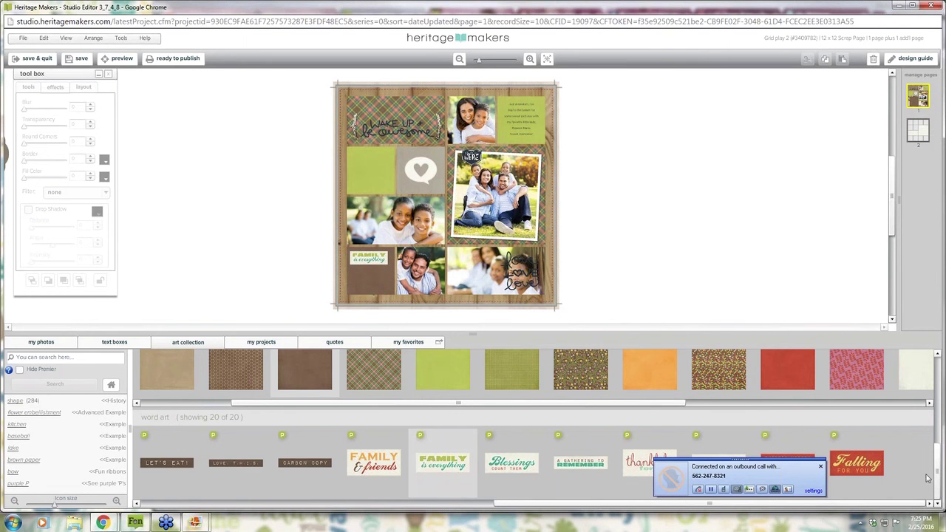
Step: Place the Family Time word art between the brown square and the couple photo, and move Family Is Everything onto the small lime green square
{"action": "left_click_drag", "start_coordinate": [913, 506], "coordinate": [573, 509]}
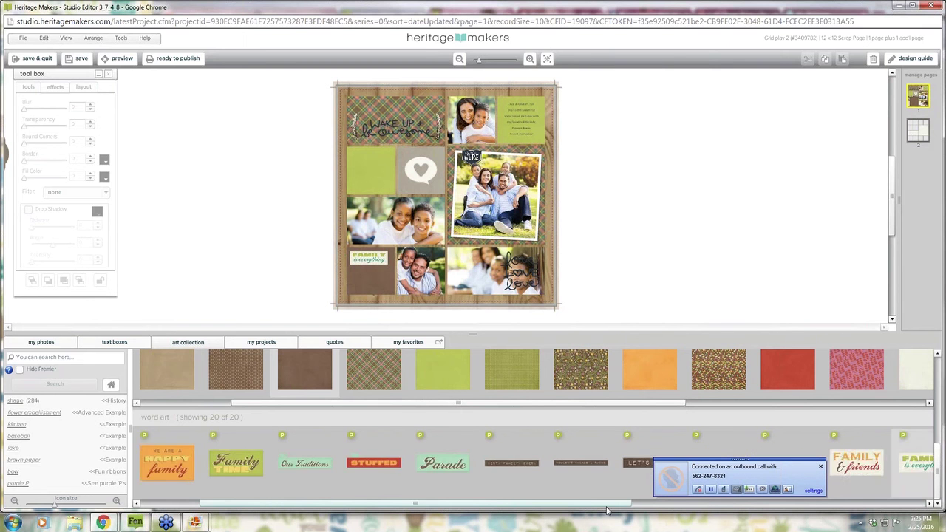
{"action": "left_click_drag", "start_coordinate": [374, 464], "coordinate": [380, 164]}
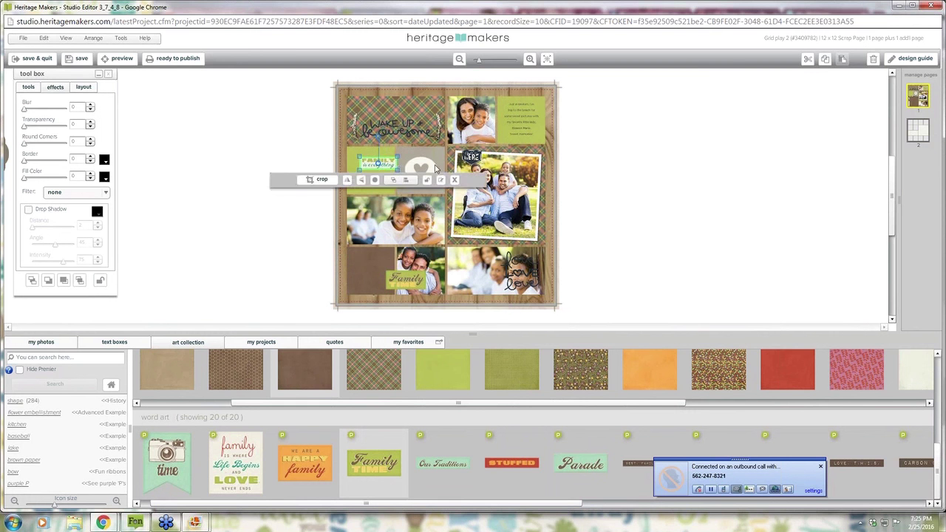
Step: Replace the heart speech bubble square with the solid brown paper and adjust its paper scale
{"action": "left_click", "coordinate": [420, 170]}
{"action": "left_click_drag", "start_coordinate": [305, 369], "coordinate": [421, 170]}
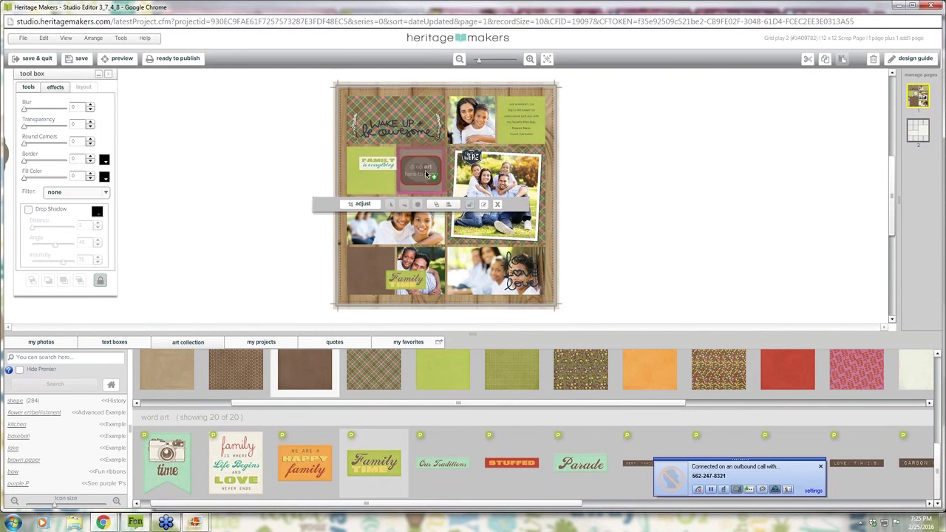
{"action": "left_click", "coordinate": [32, 88]}
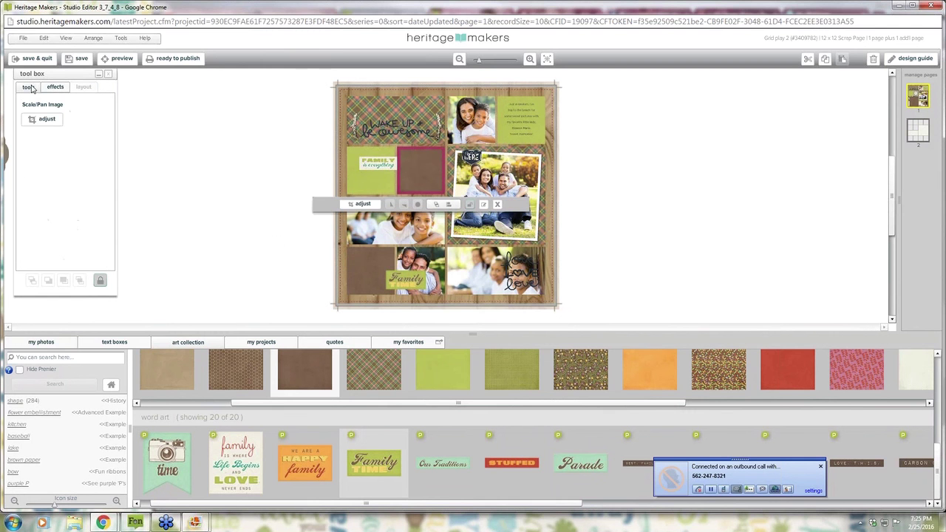
{"action": "left_click", "coordinate": [44, 122]}
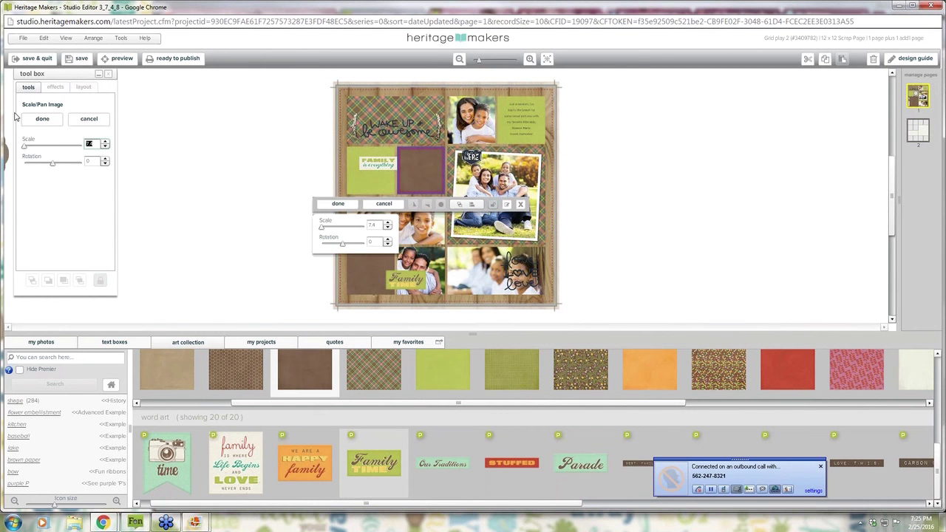
{"action": "key", "text": "Return"}
{"action": "left_click", "coordinate": [342, 238]}
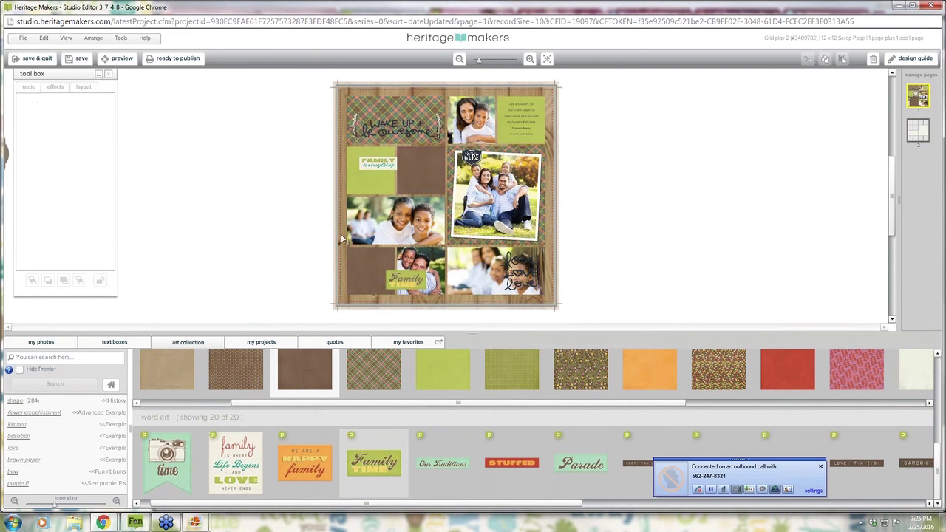
Step: Move the Family Is Everything word art to the upper part of the brown square beside the small lime green square
{"action": "left_click", "coordinate": [414, 281]}
{"action": "left_click_drag", "start_coordinate": [379, 164], "coordinate": [418, 159]}
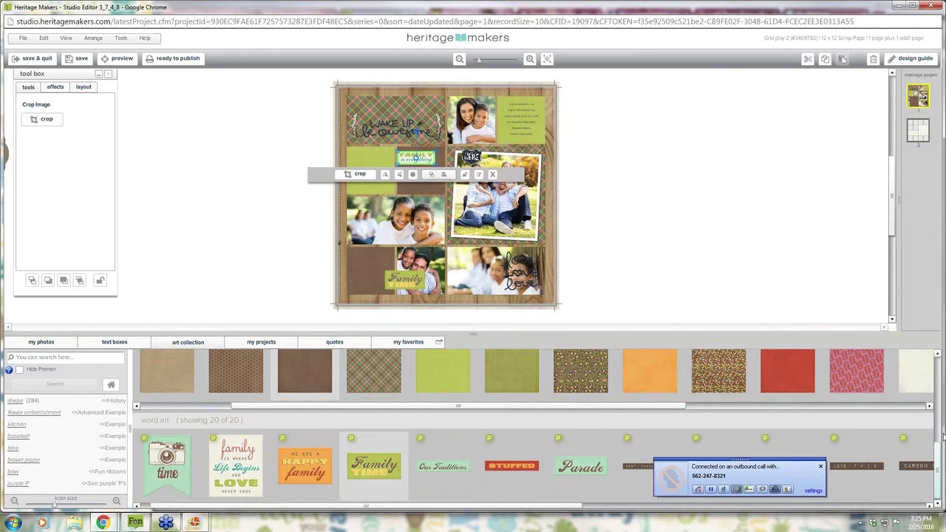
Step: Place the green tree embellishment over the plaid and brown squares and give it a drop shadow with distance 2, angle 45 and intensity 75
{"action": "scroll", "coordinate": [279, 452], "scroll_direction": "up", "scroll_amount": 5}
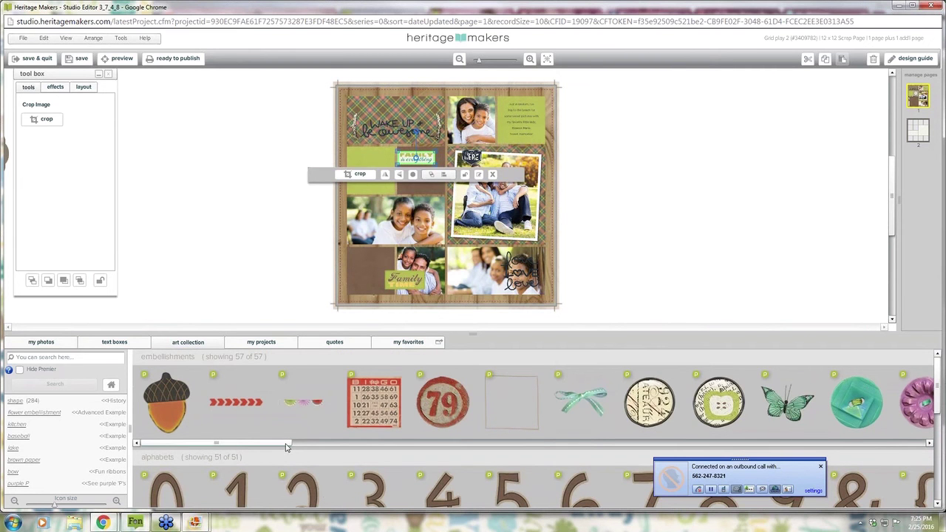
{"action": "left_click_drag", "start_coordinate": [286, 446], "coordinate": [732, 468]}
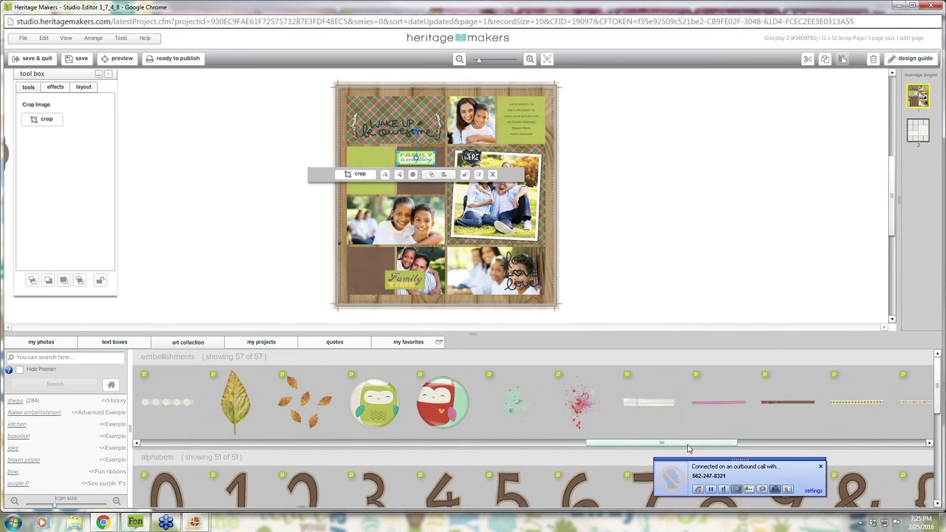
{"action": "scroll", "coordinate": [752, 414], "scroll_direction": "right", "scroll_amount": 10}
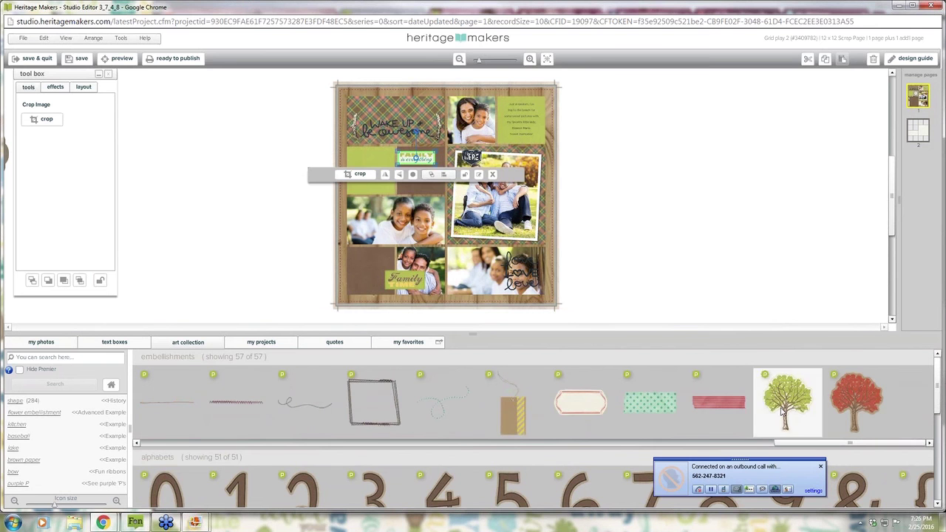
{"action": "left_click_drag", "start_coordinate": [783, 412], "coordinate": [420, 147]}
{"action": "left_click", "coordinate": [56, 87]}
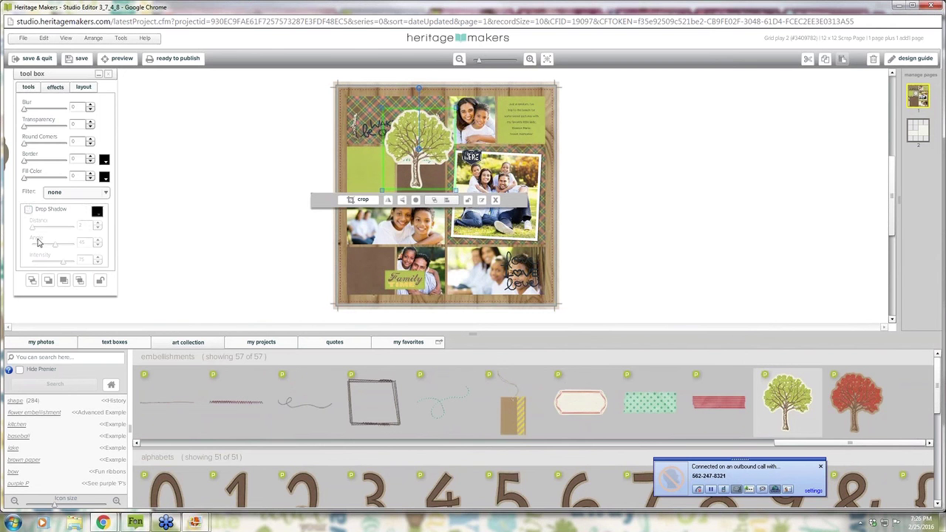
{"action": "left_click", "coordinate": [381, 152]}
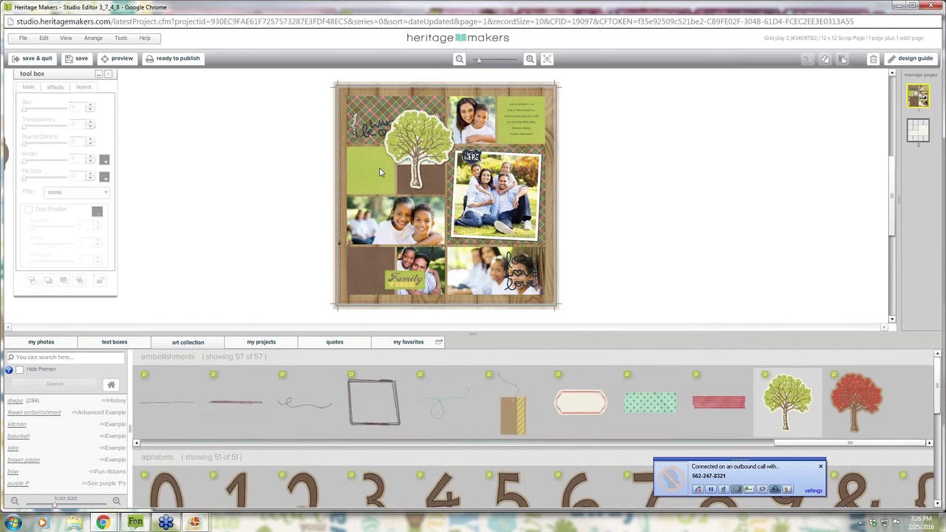
{"action": "left_click", "coordinate": [425, 154]}
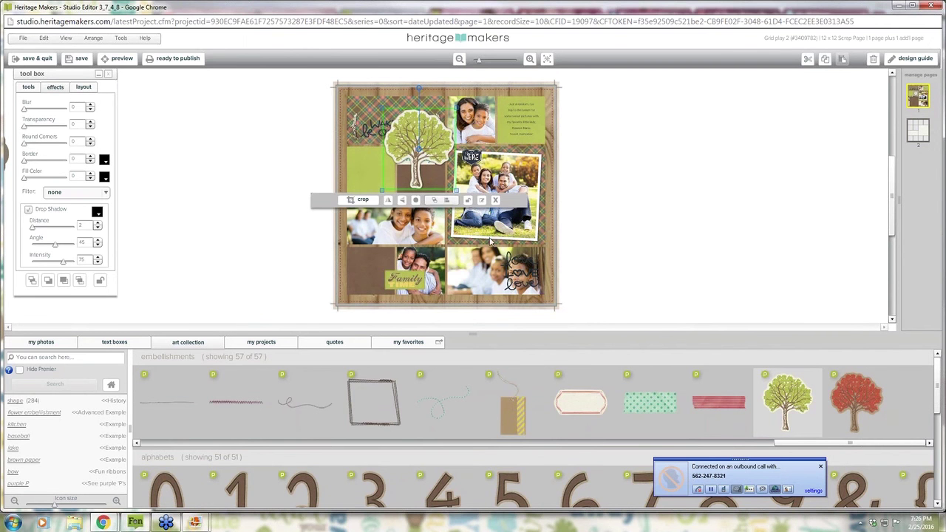
{"action": "left_click_drag", "start_coordinate": [415, 155], "coordinate": [419, 181]}
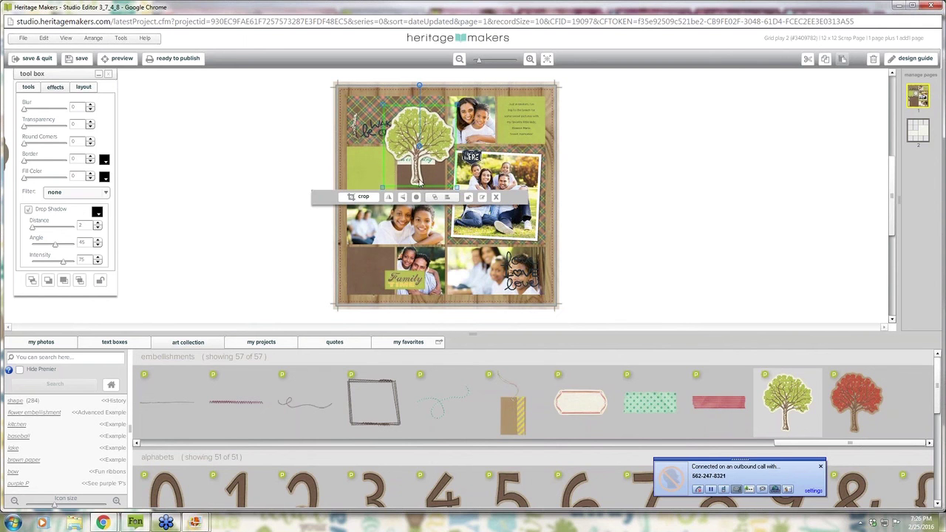
Step: Copy the tree and use Paste Format to apply its drop shadow to the photo and paper squares of the grid
{"action": "left_click", "coordinate": [456, 236]}
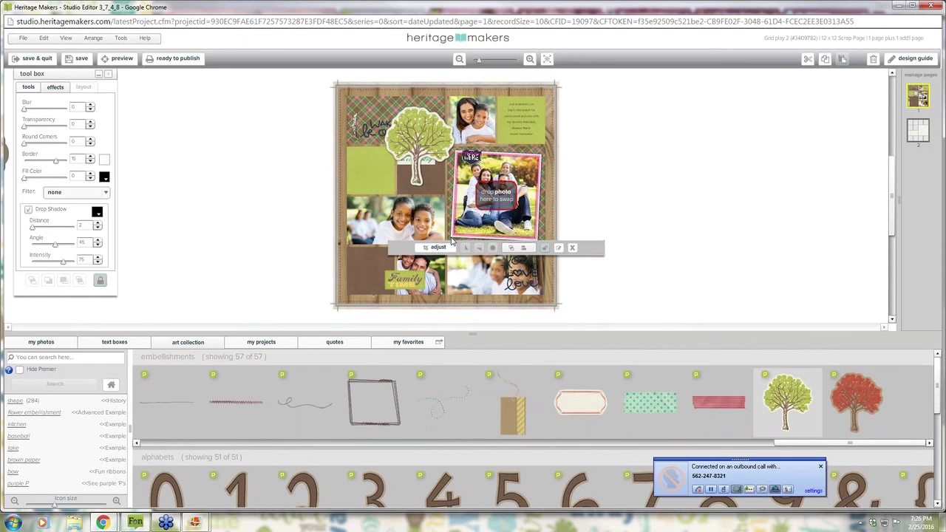
{"action": "left_click", "coordinate": [428, 139]}
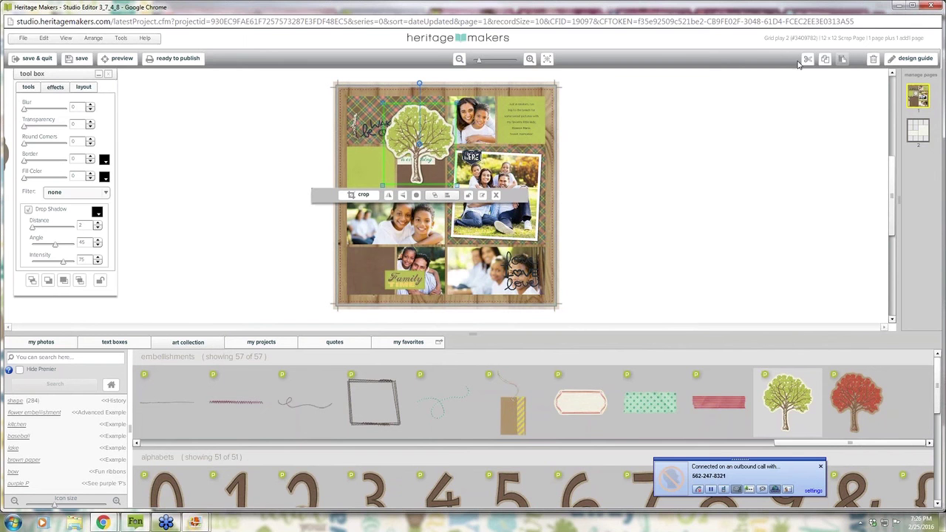
{"action": "left_click", "coordinate": [827, 64]}
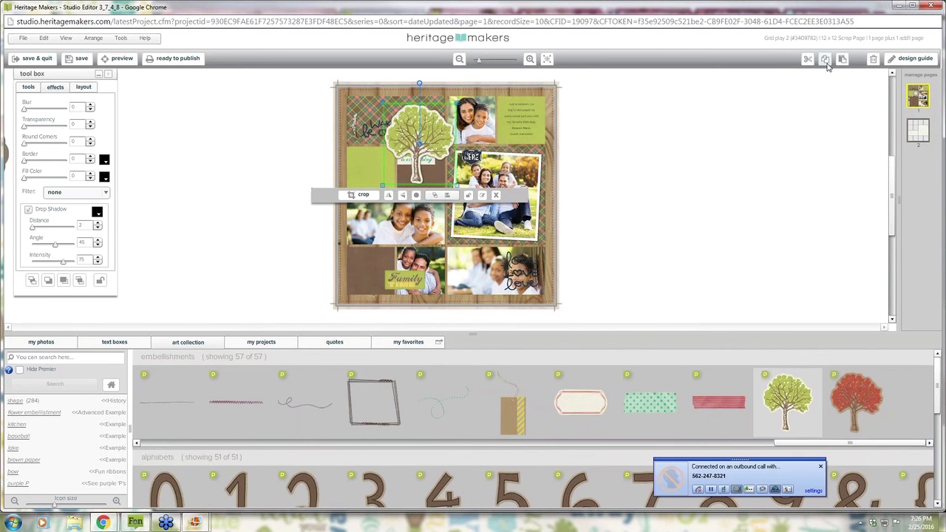
{"action": "left_click", "coordinate": [368, 101]}
{"action": "left_click", "coordinate": [374, 184]}
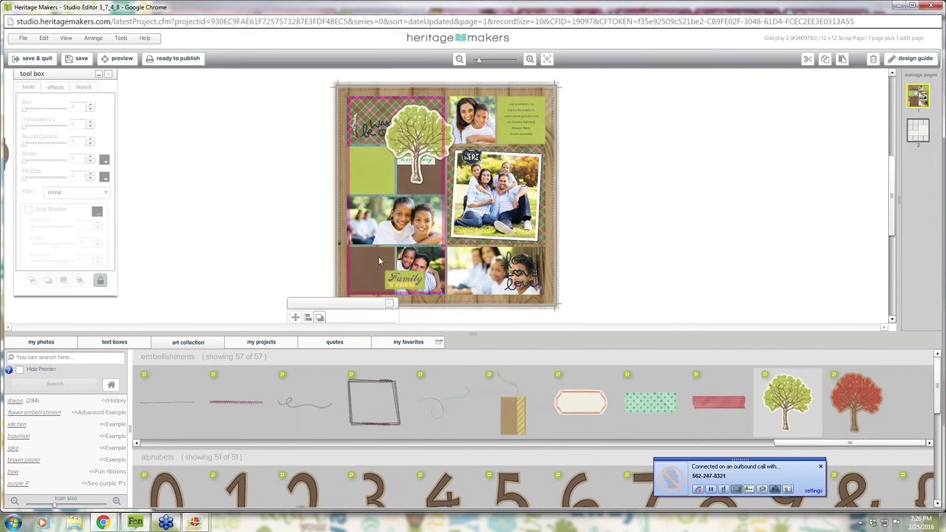
{"action": "left_click", "coordinate": [458, 240]}
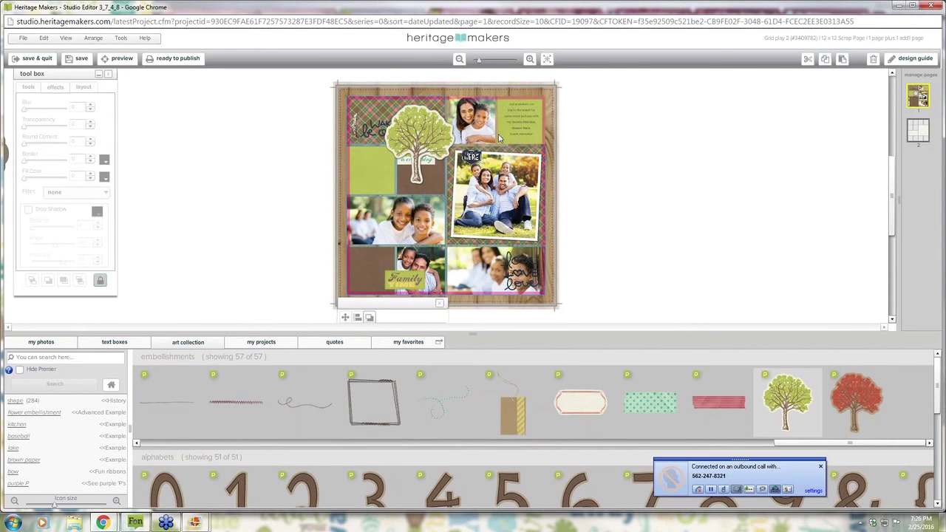
{"action": "left_click", "coordinate": [46, 39]}
{"action": "mouse_move", "coordinate": [79, 122]}
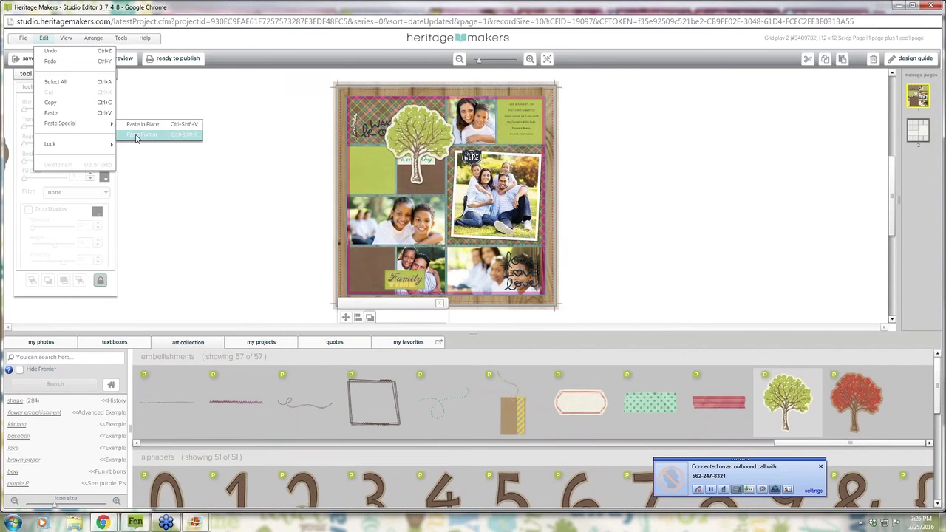
{"action": "left_click", "coordinate": [136, 136]}
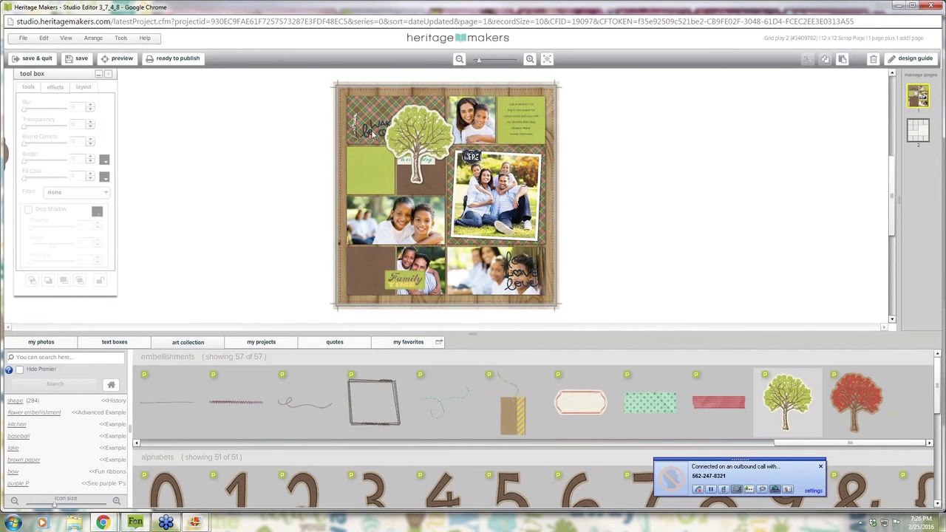
Step: Add a drop shadow to the Family Time word art and move it onto the upper part of the brown square beside the couple photo
{"action": "left_click", "coordinate": [502, 191]}
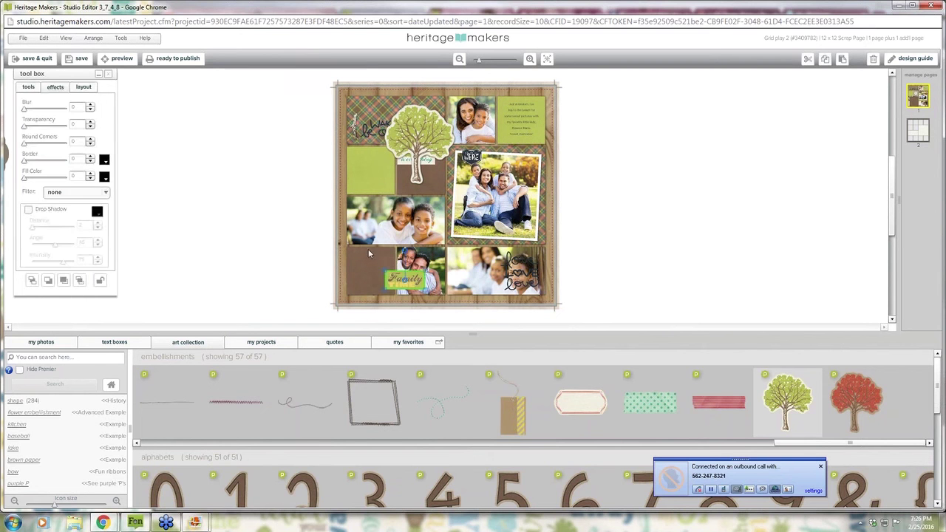
{"action": "left_click", "coordinate": [154, 210]}
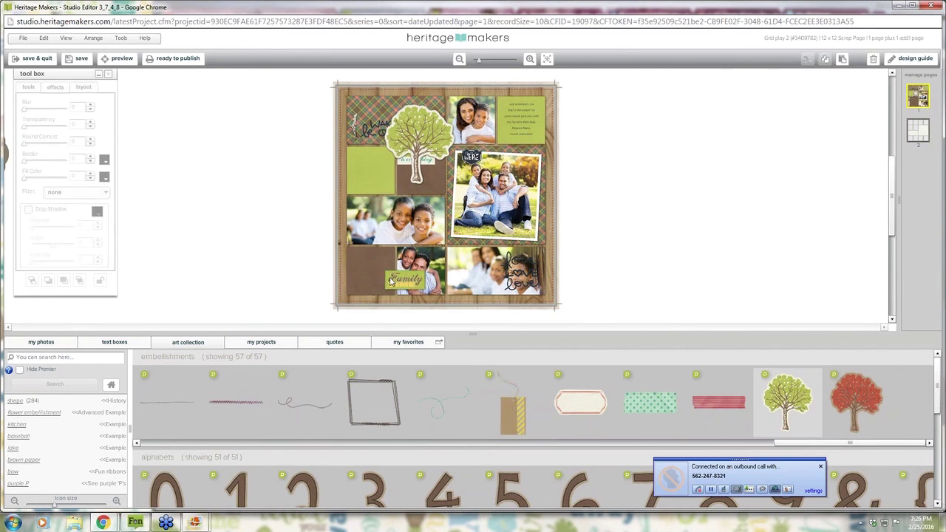
{"action": "left_click_drag", "start_coordinate": [392, 281], "coordinate": [355, 261]}
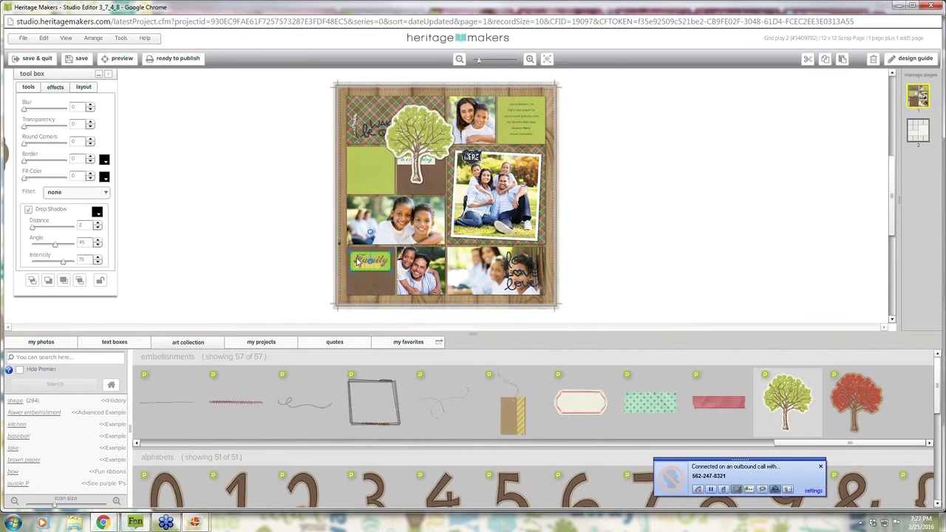
{"action": "left_click", "coordinate": [319, 246]}
{"action": "left_click", "coordinate": [386, 258]}
Step: Move the tree down off the Wake Up & Be Awesome word art, and unlock and delete that word art with its side brackets
{"action": "left_click", "coordinate": [377, 125]}
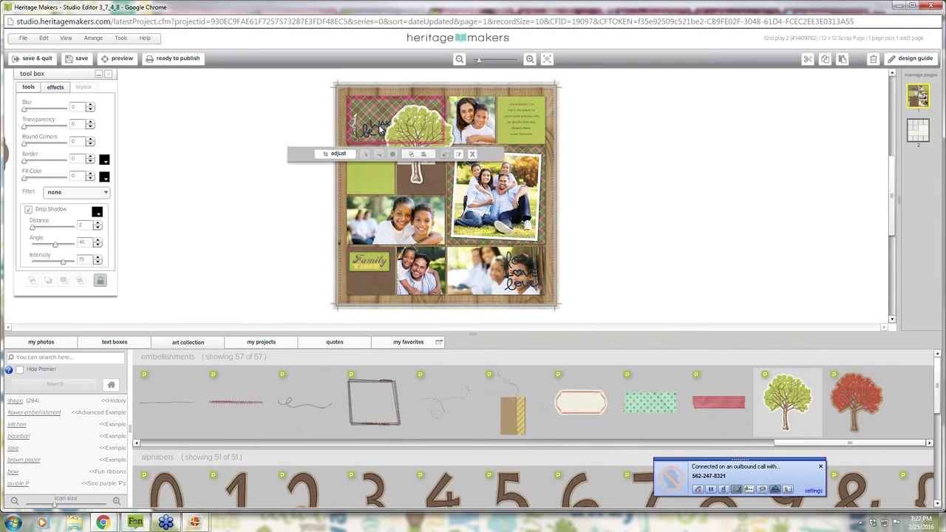
{"action": "left_click_drag", "start_coordinate": [415, 133], "coordinate": [421, 170]}
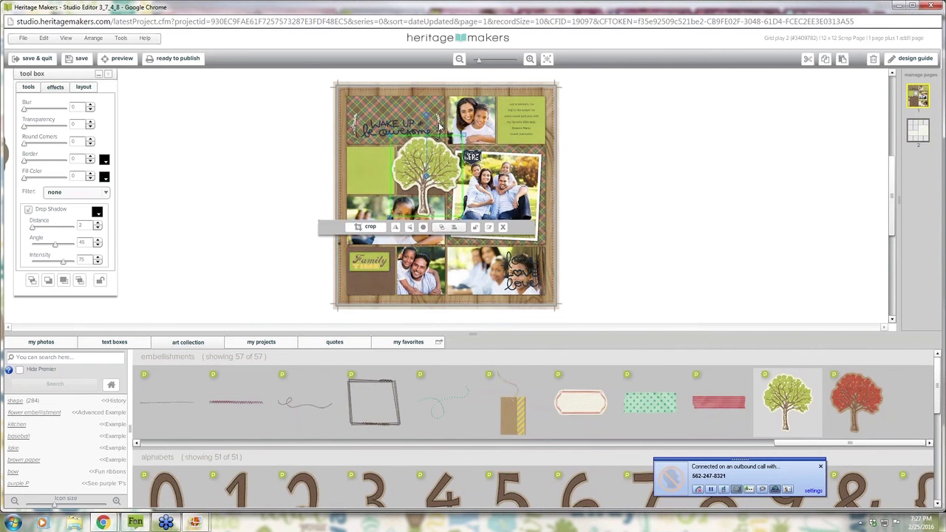
{"action": "left_click", "coordinate": [438, 127]}
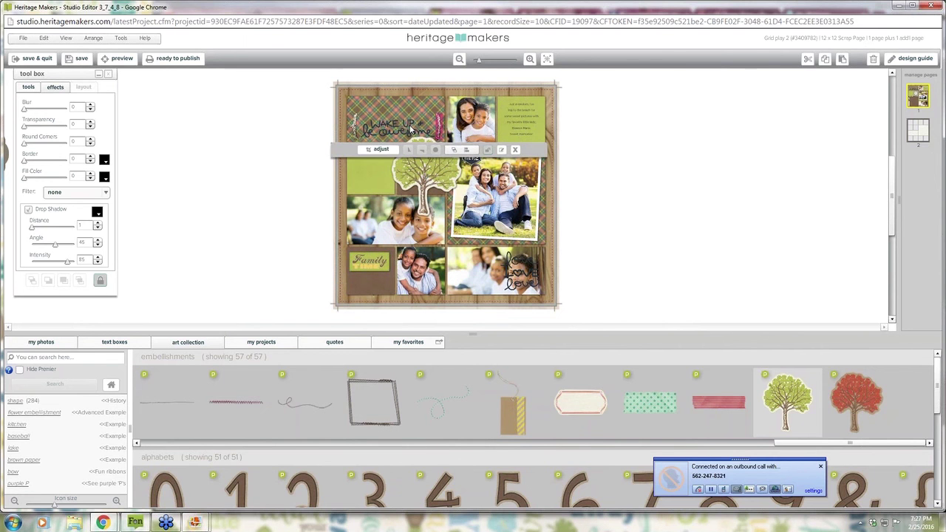
{"action": "left_click", "coordinate": [412, 129]}
{"action": "left_click", "coordinate": [355, 130]}
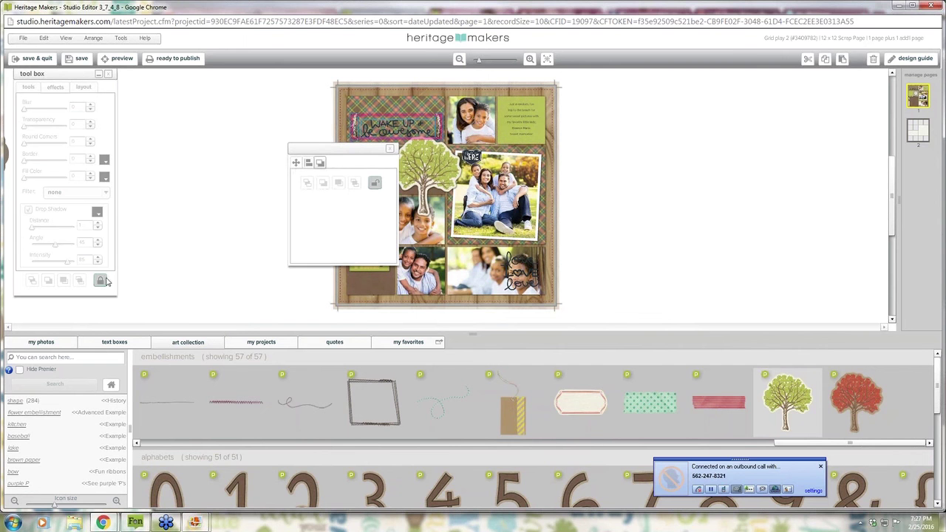
{"action": "key", "text": "Delete"}
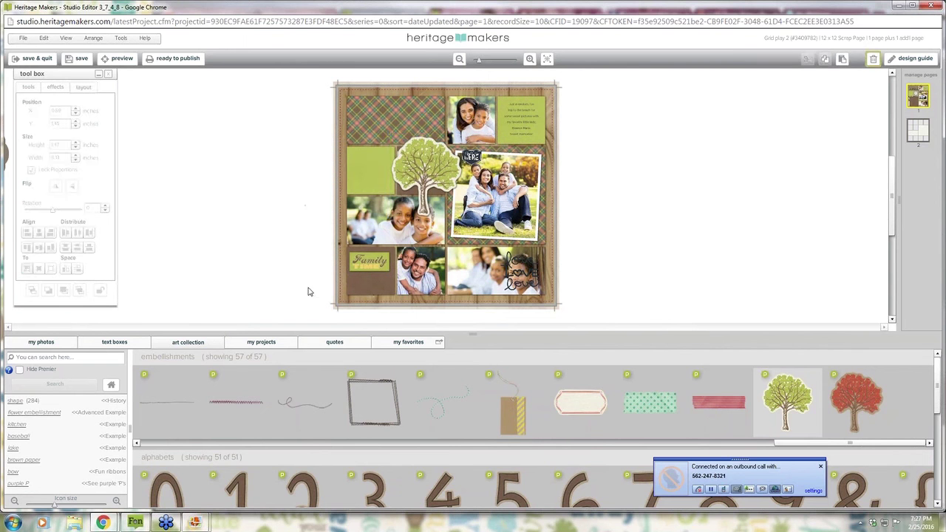
Step: Move the tree back up over the plaid square and set the enlarged Family Is Everything word art across the base of its trunk
{"action": "left_click_drag", "start_coordinate": [428, 174], "coordinate": [422, 135]}
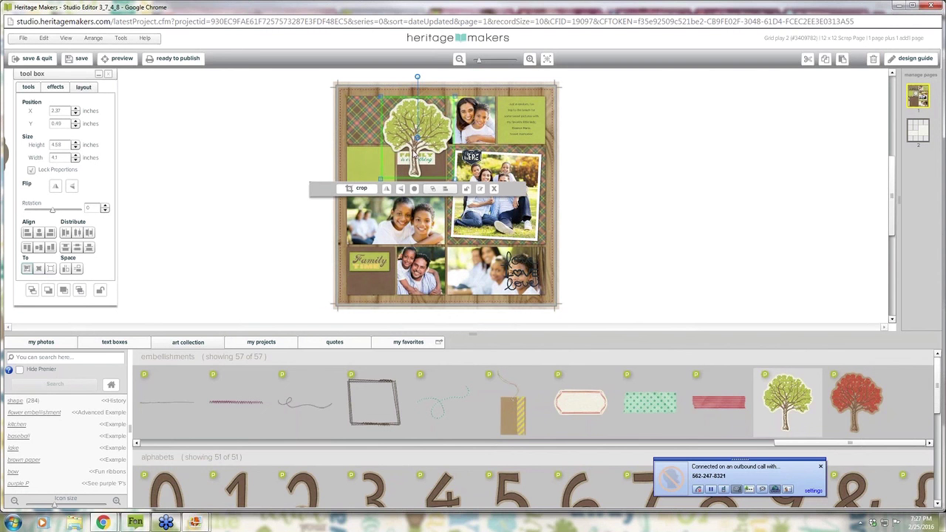
{"action": "left_click", "coordinate": [404, 164]}
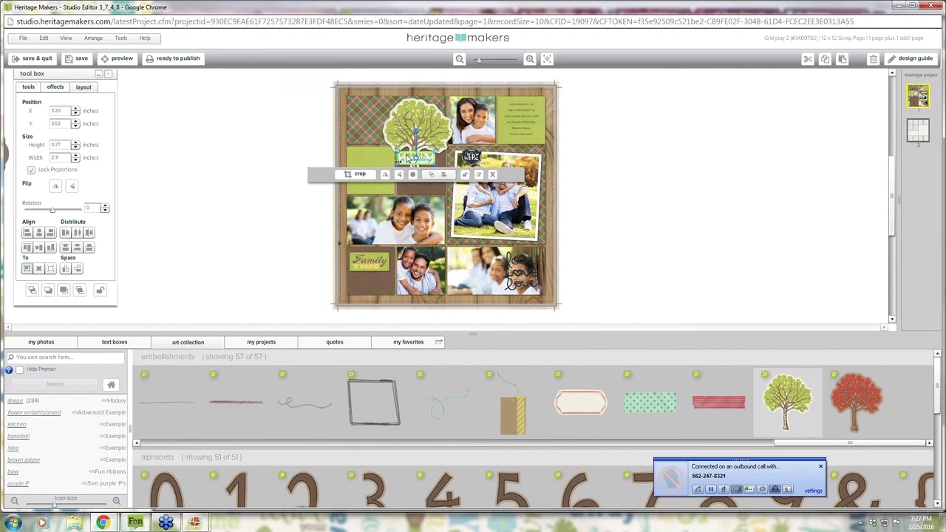
{"action": "left_click_drag", "start_coordinate": [407, 161], "coordinate": [392, 174]}
Step: Add a drop shadow to the Family Is Everything word art
{"action": "left_click", "coordinate": [55, 88]}
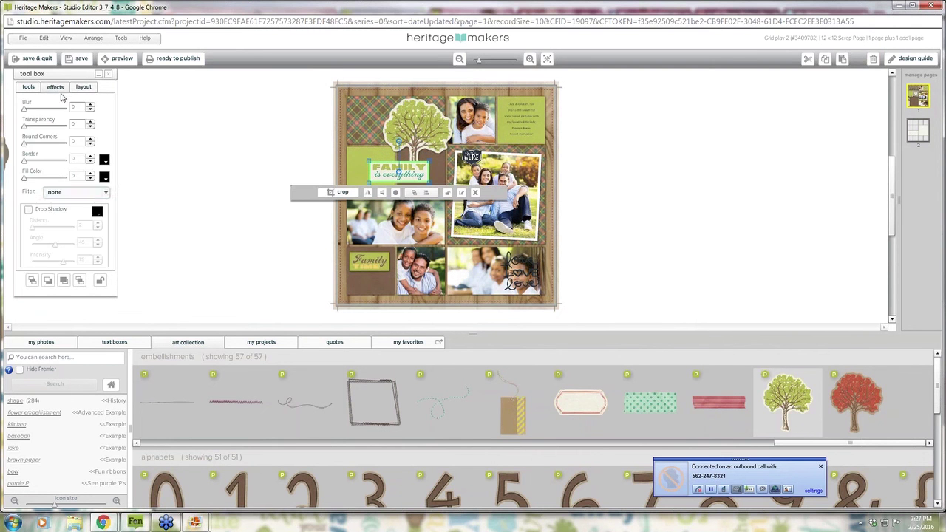
{"action": "left_click", "coordinate": [213, 139]}
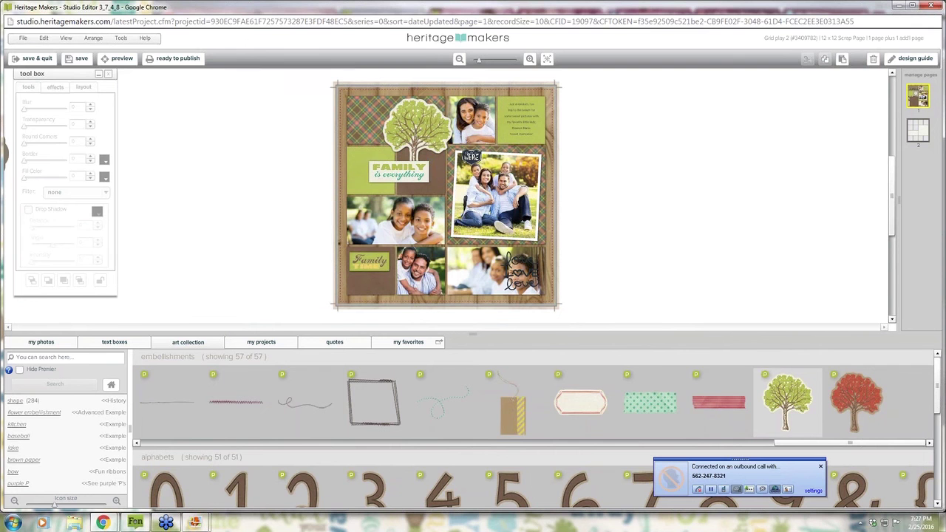
{"action": "left_click", "coordinate": [371, 271]}
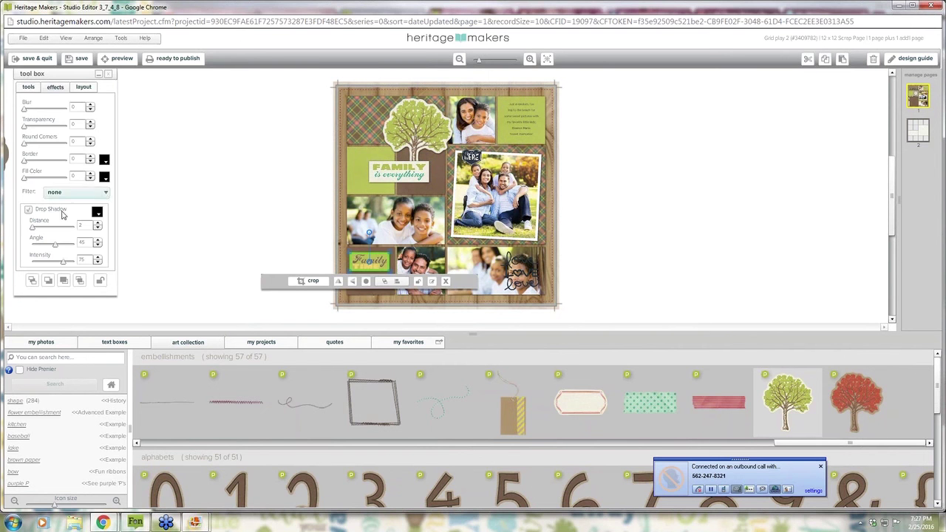
{"action": "left_click", "coordinate": [555, 288]}
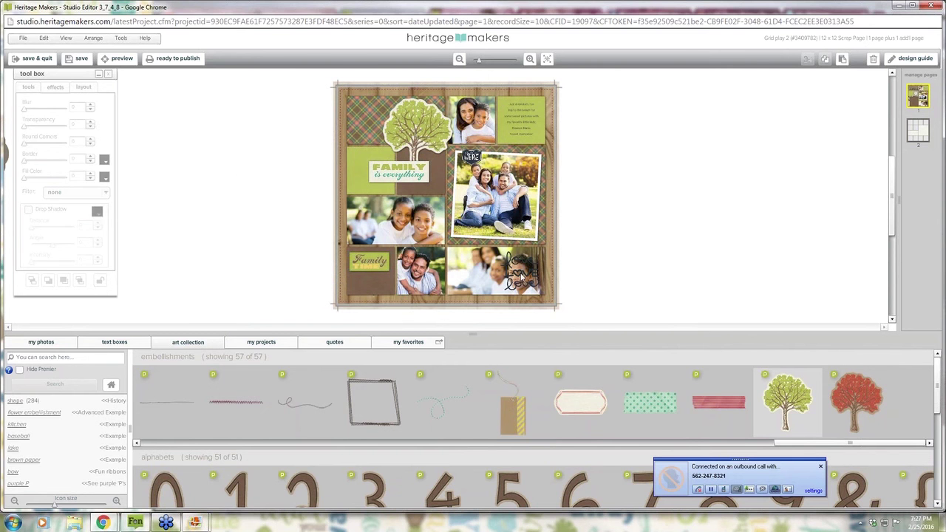
Step: Unlock the Love Love Love word art and move it onto the blurred area of the children's photo
{"action": "left_click", "coordinate": [523, 277]}
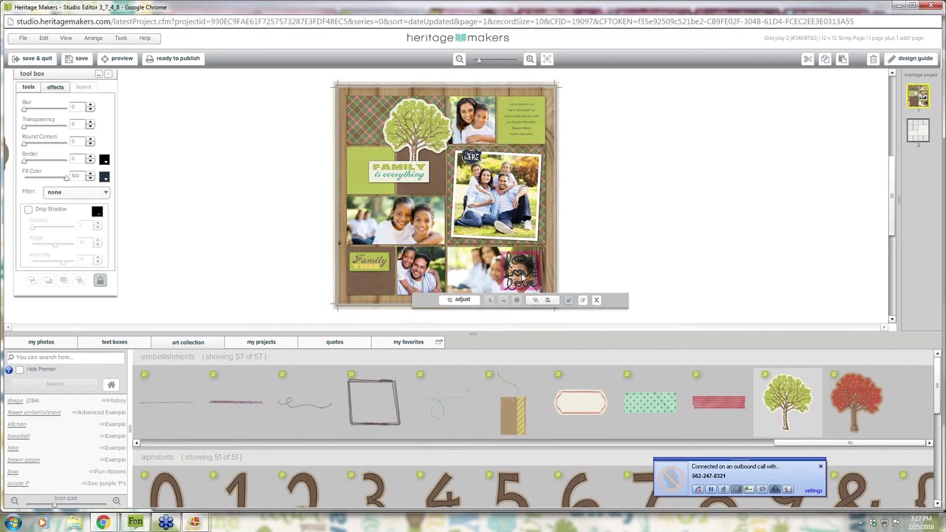
{"action": "left_click", "coordinate": [100, 282]}
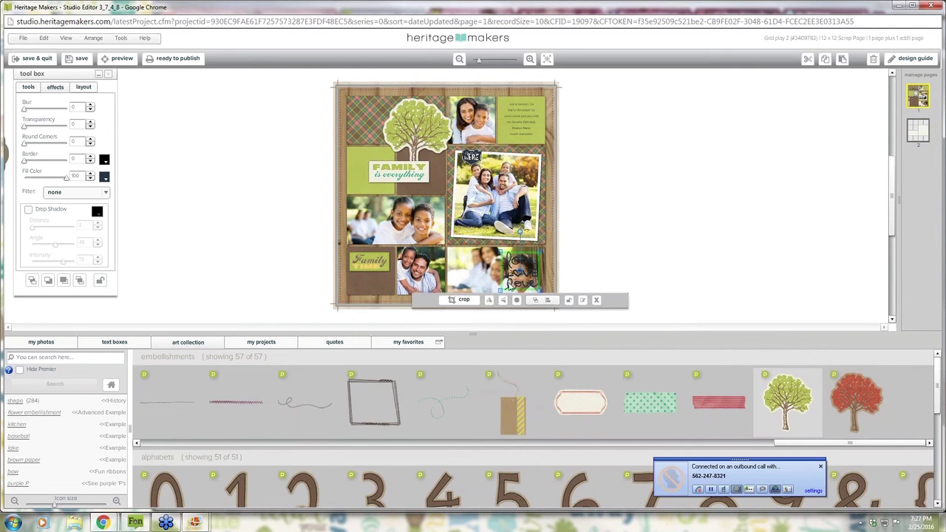
{"action": "left_click_drag", "start_coordinate": [522, 282], "coordinate": [473, 273]}
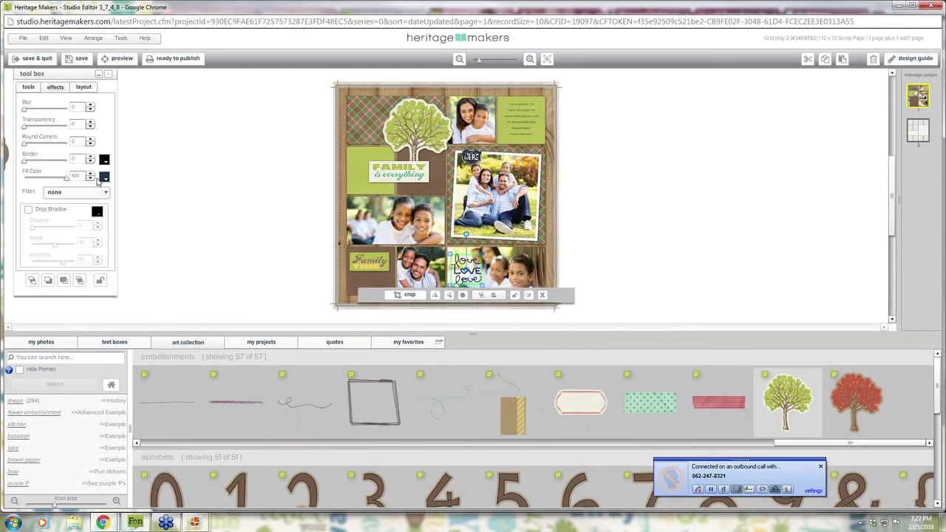
Step: Try the teal of the Family Is Everything lettering and white as fill colors for the Love Love Love word art, and delete it
{"action": "left_click", "coordinate": [105, 178]}
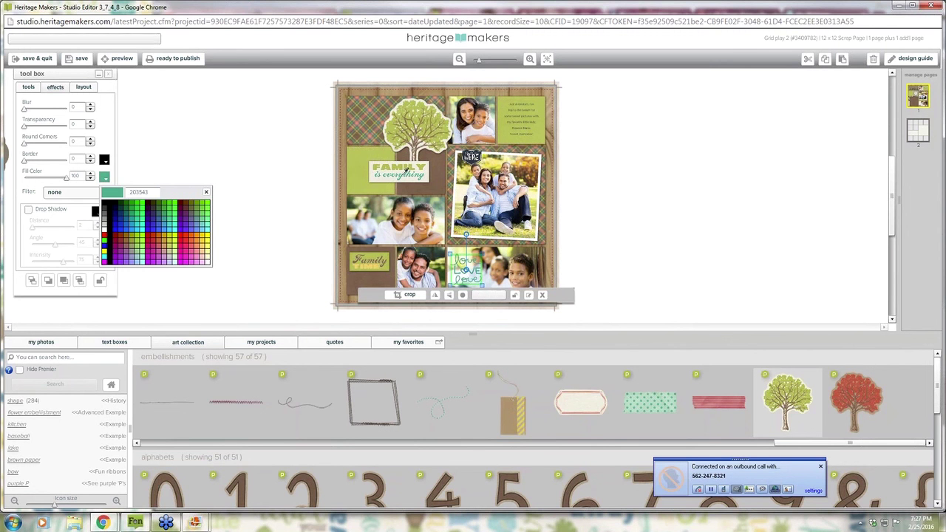
{"action": "left_click", "coordinate": [311, 177]}
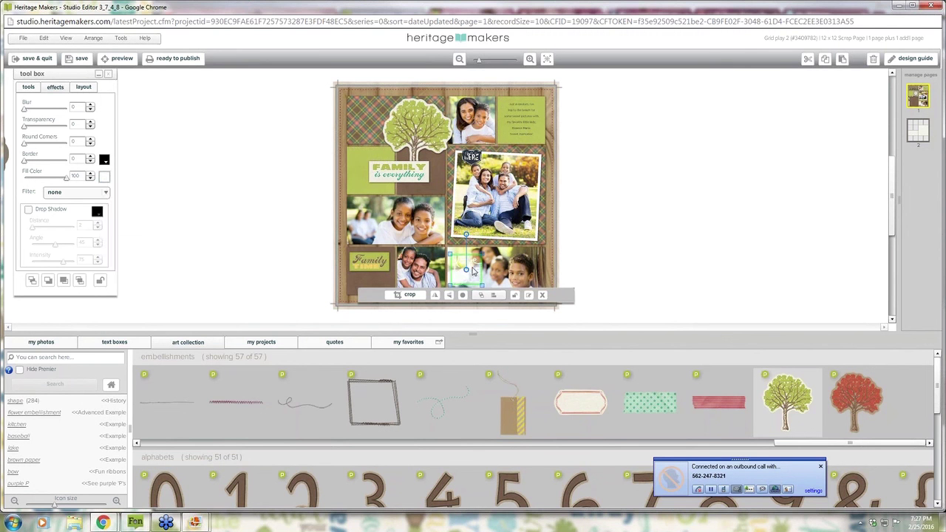
{"action": "left_click", "coordinate": [647, 206]}
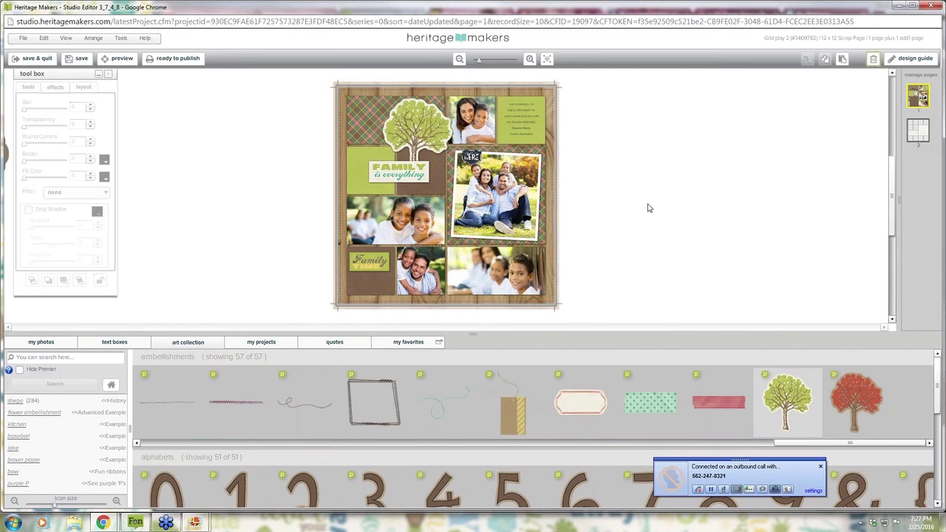
Step: Unlock the dark "Here" word art overlapping the framed family photo and delete it
{"action": "left_click", "coordinate": [470, 158]}
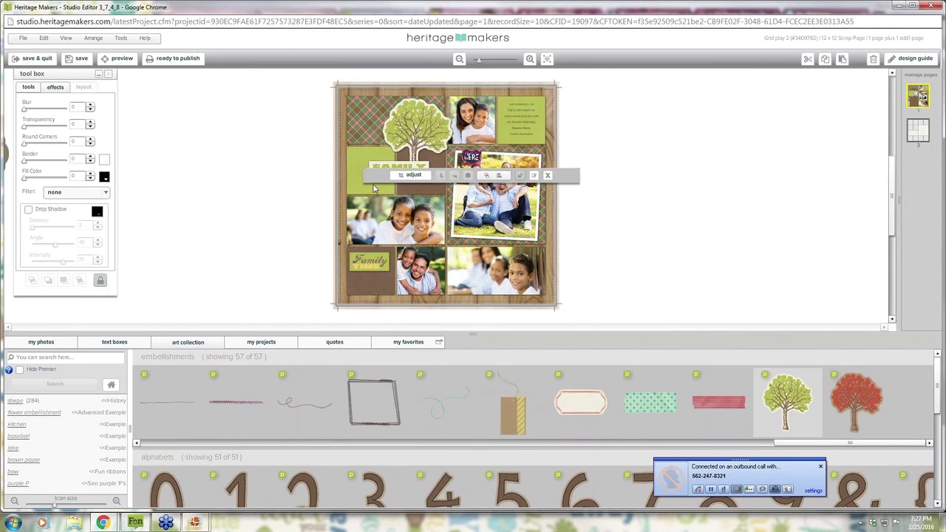
{"action": "left_click", "coordinate": [101, 282]}
{"action": "key", "text": "Delete"}
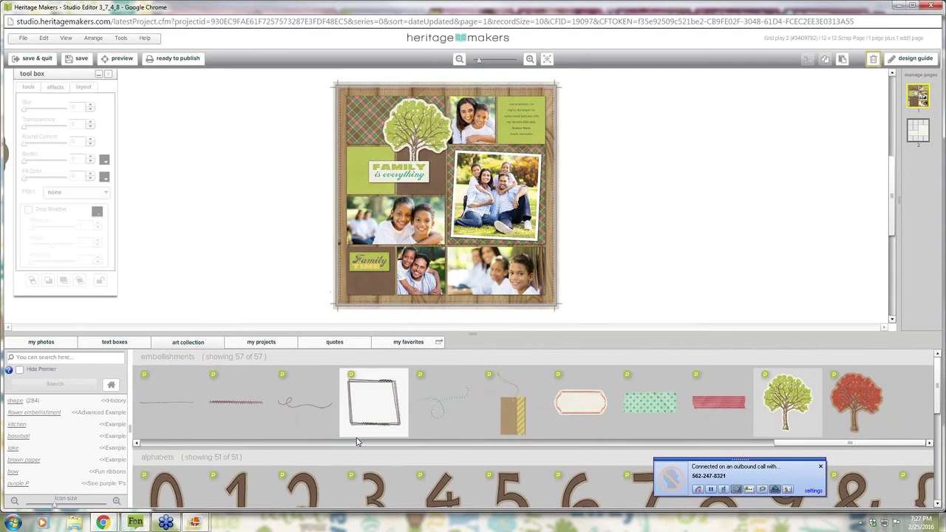
Step: Add the teal camera "time" banner word art with a drop shadow and set it over the upper-right corner of the framed family photo
{"action": "scroll", "coordinate": [939, 419], "scroll_direction": "down", "scroll_amount": 3}
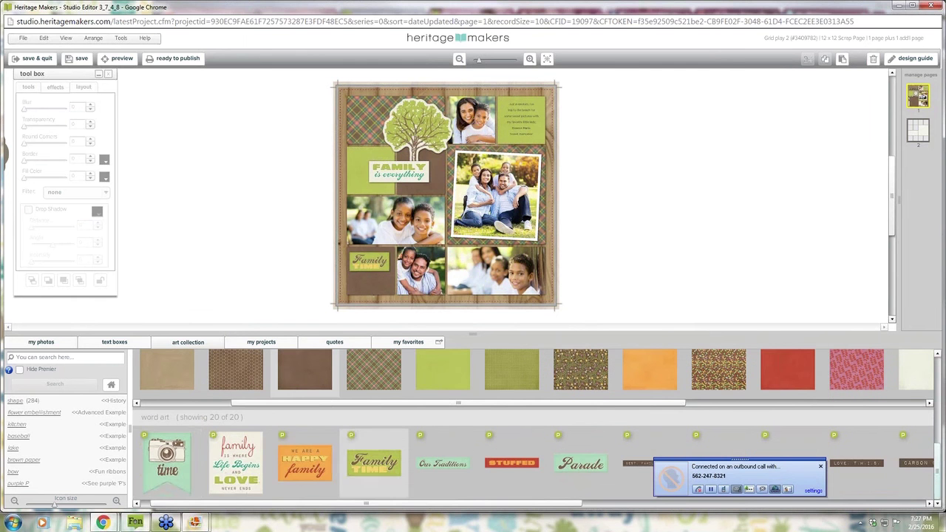
{"action": "left_click_drag", "start_coordinate": [167, 462], "coordinate": [485, 161]}
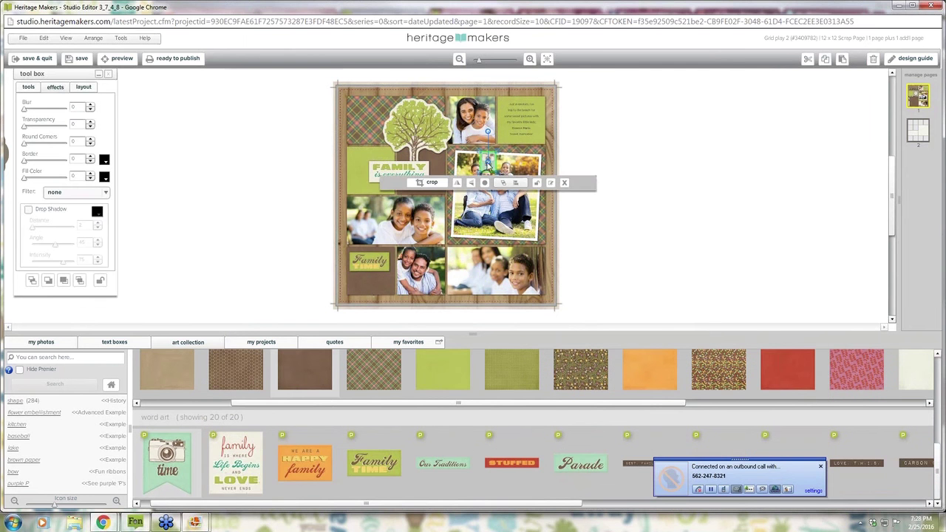
{"action": "left_click", "coordinate": [41, 211]}
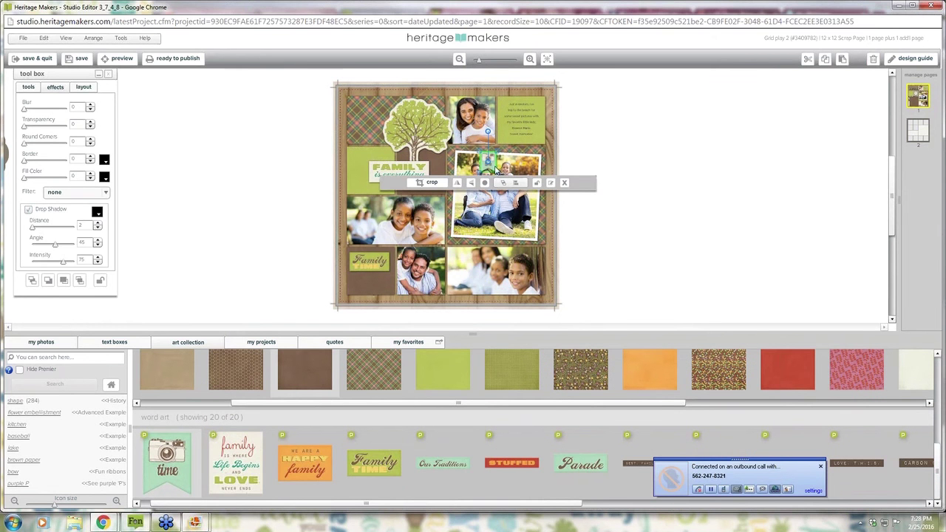
{"action": "left_click_drag", "start_coordinate": [486, 162], "coordinate": [529, 167]}
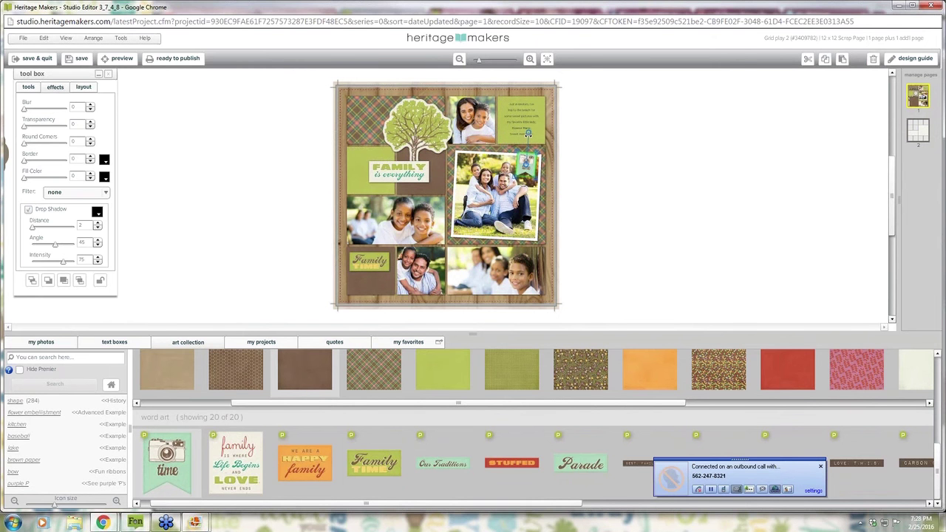
{"action": "left_click", "coordinate": [527, 134]}
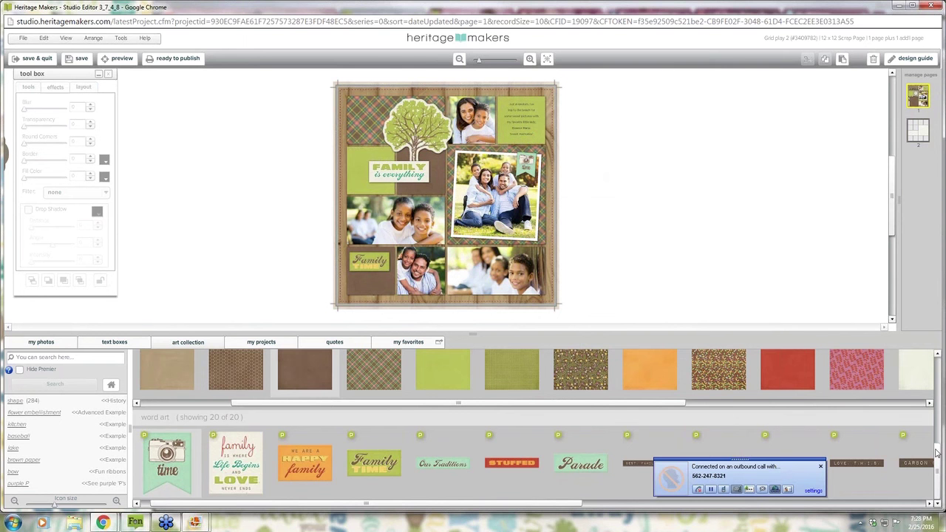
{"action": "scroll", "coordinate": [936, 452], "scroll_direction": "down", "scroll_amount": 5}
{"action": "scroll", "coordinate": [850, 444], "scroll_direction": "up", "scroll_amount": 2}
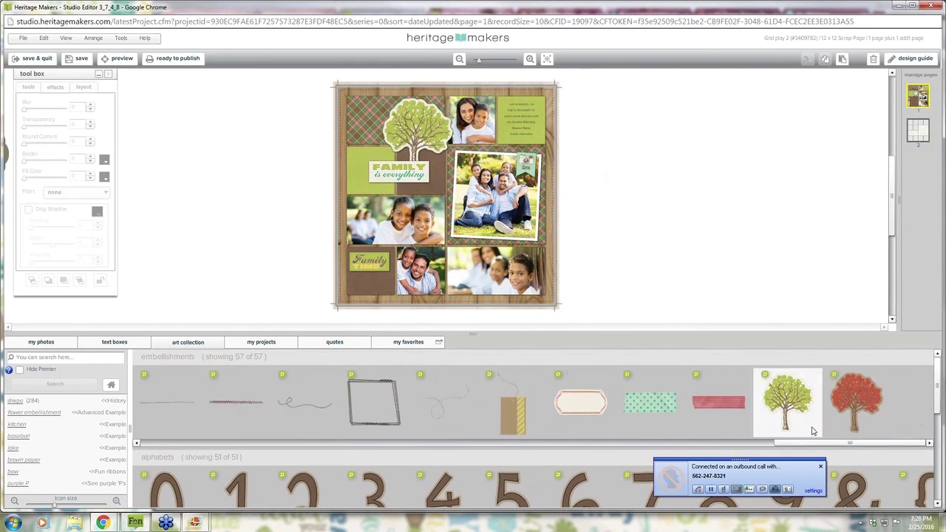
{"action": "left_click_drag", "start_coordinate": [815, 443], "coordinate": [696, 455]}
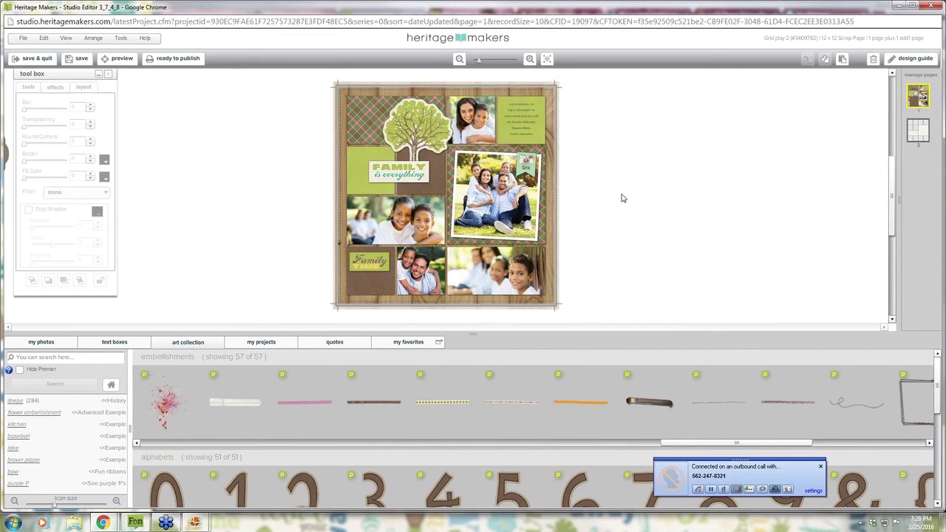
Step: Nudge the tree and the Family Is Everything word art slightly down and to the right
{"action": "left_click", "coordinate": [415, 128]}
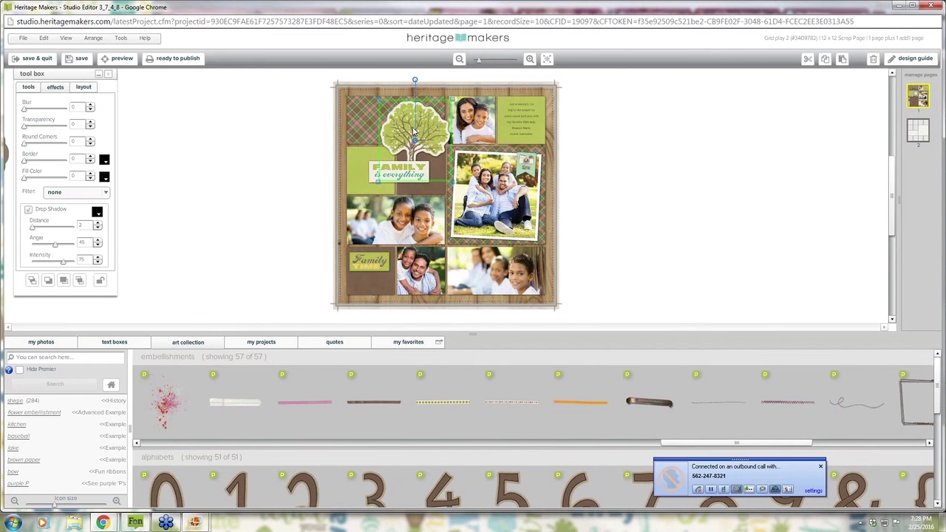
{"action": "left_click_drag", "start_coordinate": [401, 176], "coordinate": [408, 177]}
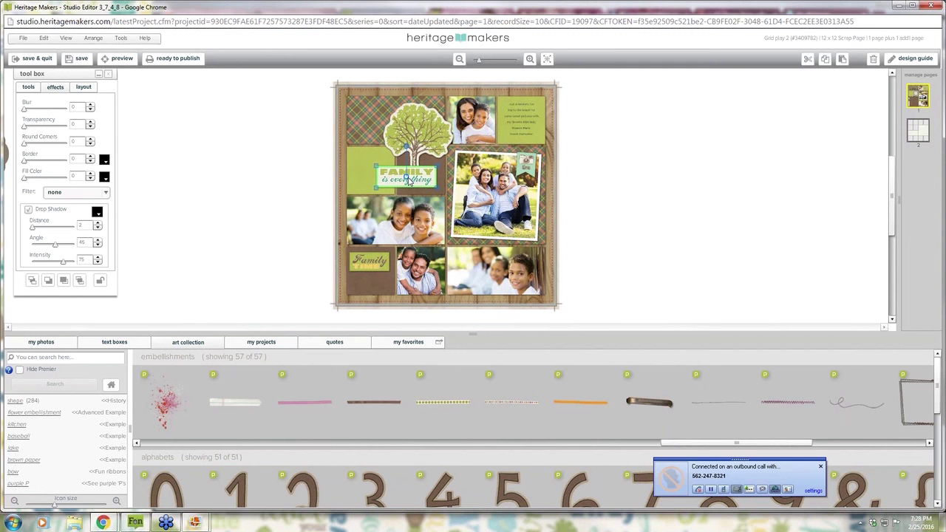
{"action": "left_click", "coordinate": [777, 157]}
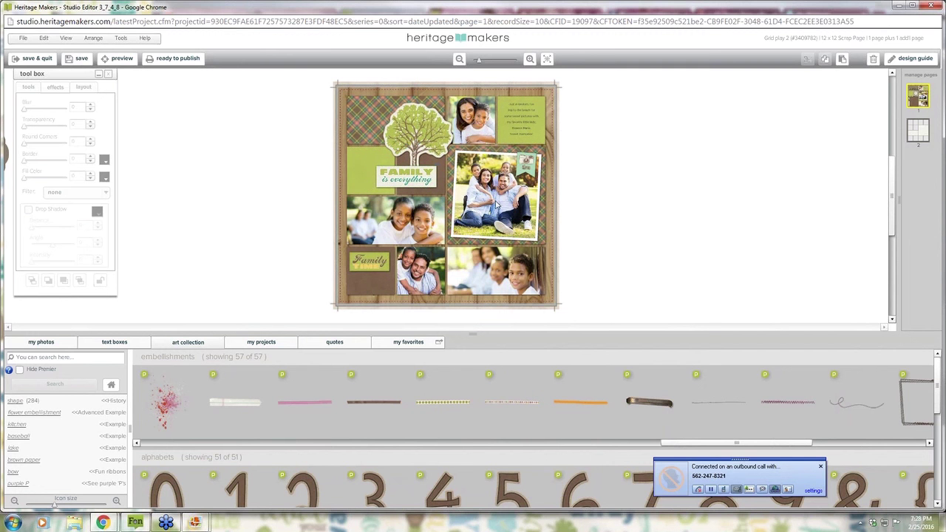
Step: Change the font color of the journaling text on the green square to white
{"action": "left_click", "coordinate": [523, 125]}
{"action": "left_click", "coordinate": [33, 86]}
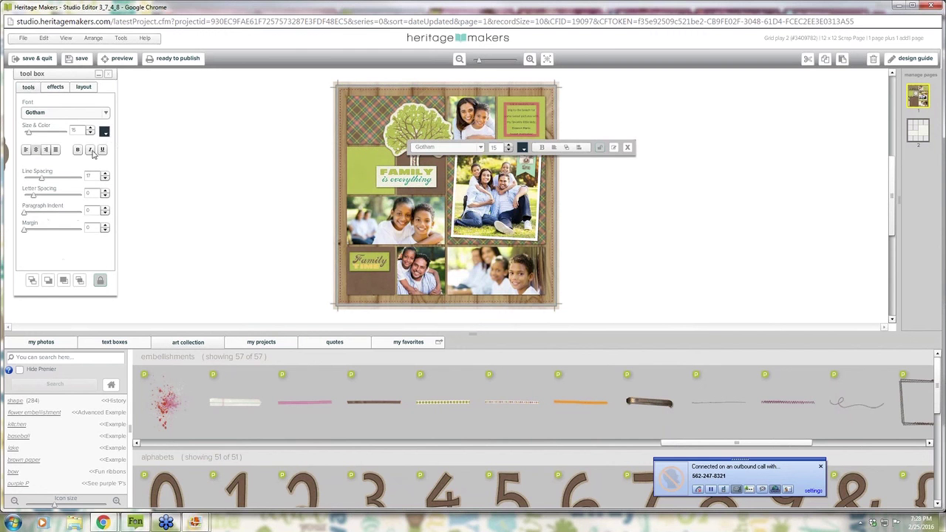
{"action": "left_click", "coordinate": [105, 130]}
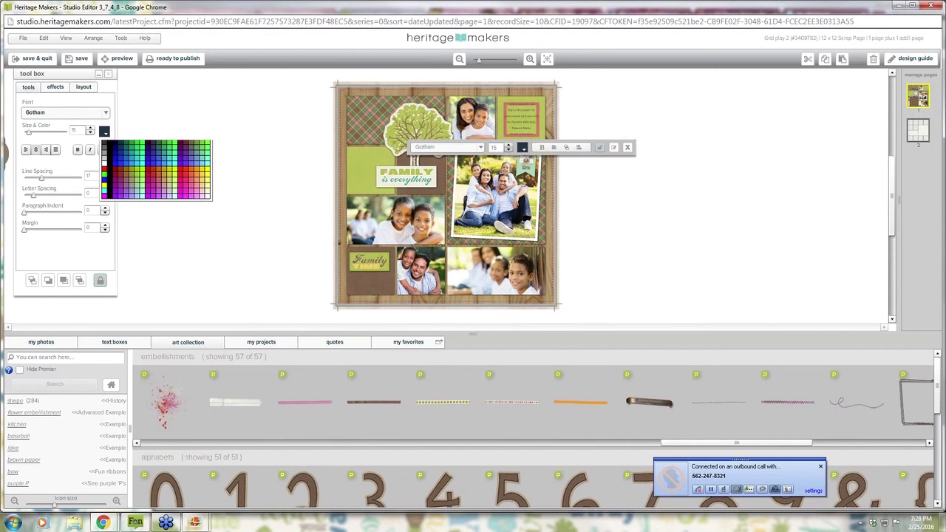
{"action": "left_click", "coordinate": [227, 105]}
{"action": "left_click", "coordinate": [444, 147]}
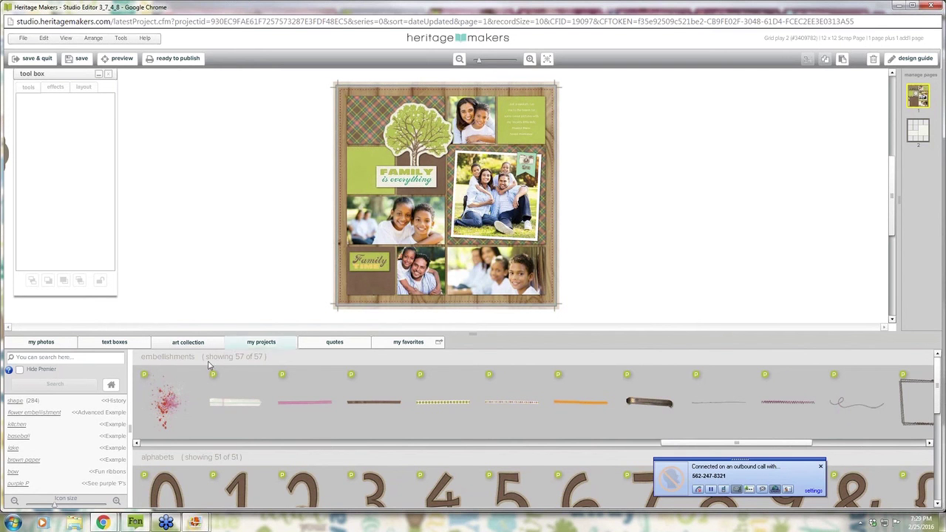
Step: Return to the list of art collections and preview the A Happy Family collection
{"action": "left_click", "coordinate": [111, 384]}
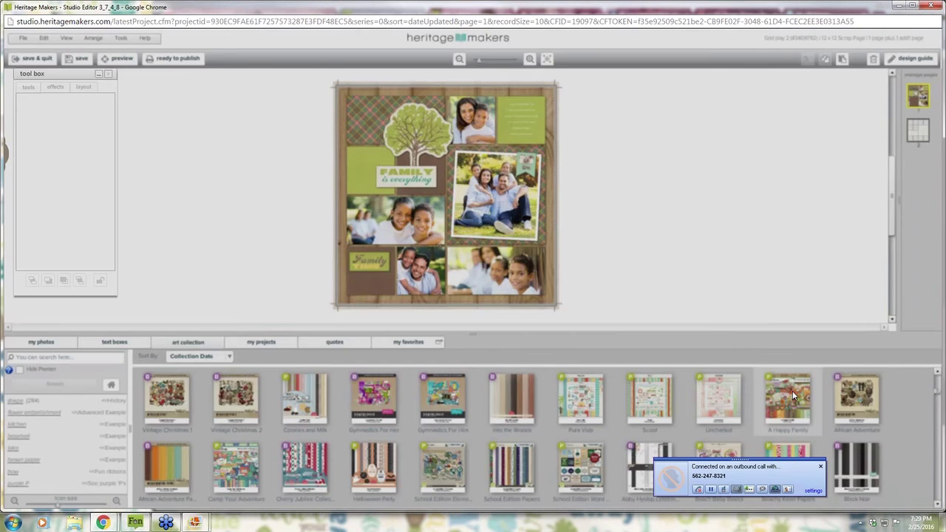
{"action": "left_click", "coordinate": [795, 399]}
{"action": "left_click", "coordinate": [686, 249]}
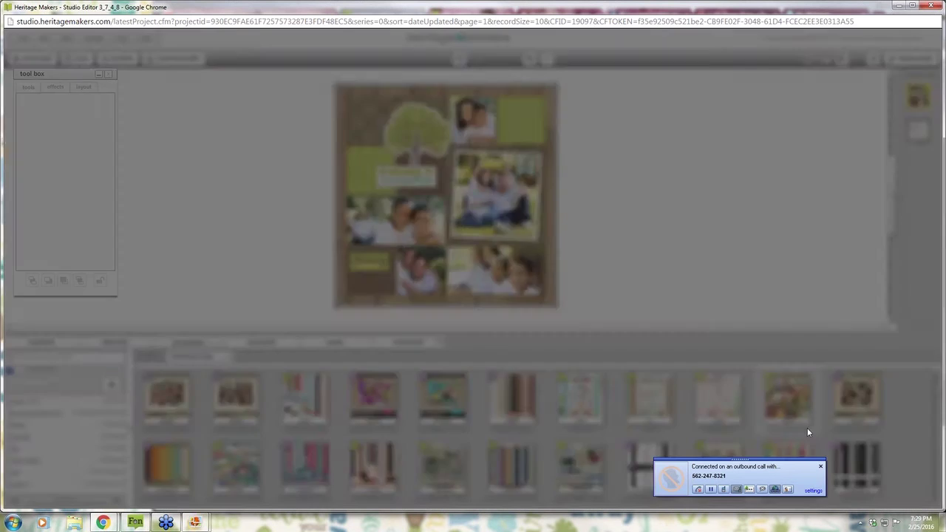
{"action": "left_click", "coordinate": [807, 433]}
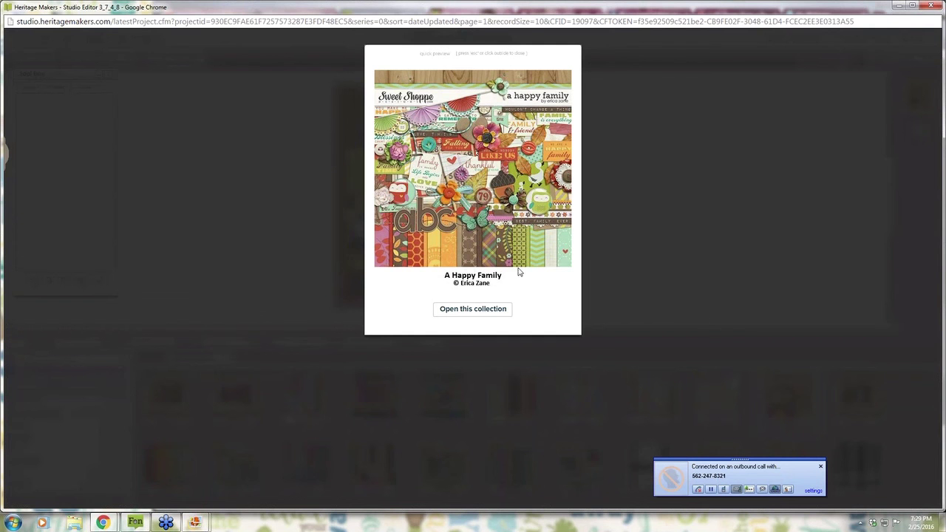
{"action": "left_click", "coordinate": [665, 194]}
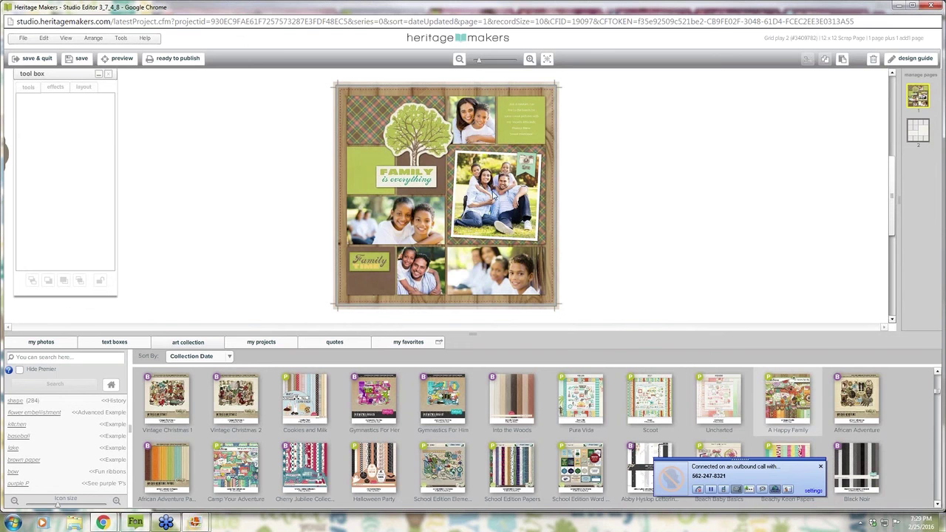
{"action": "mouse_move", "coordinate": [793, 379]}
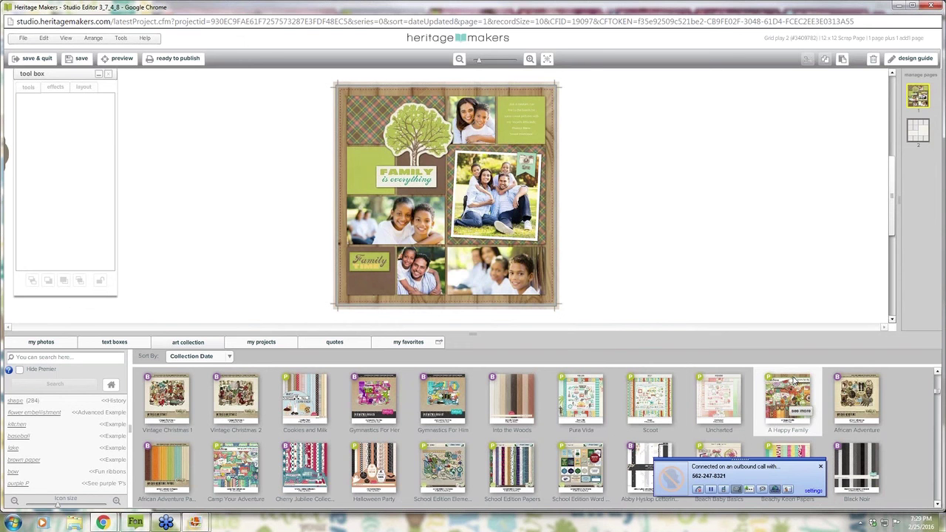
{"action": "left_click", "coordinate": [800, 410]}
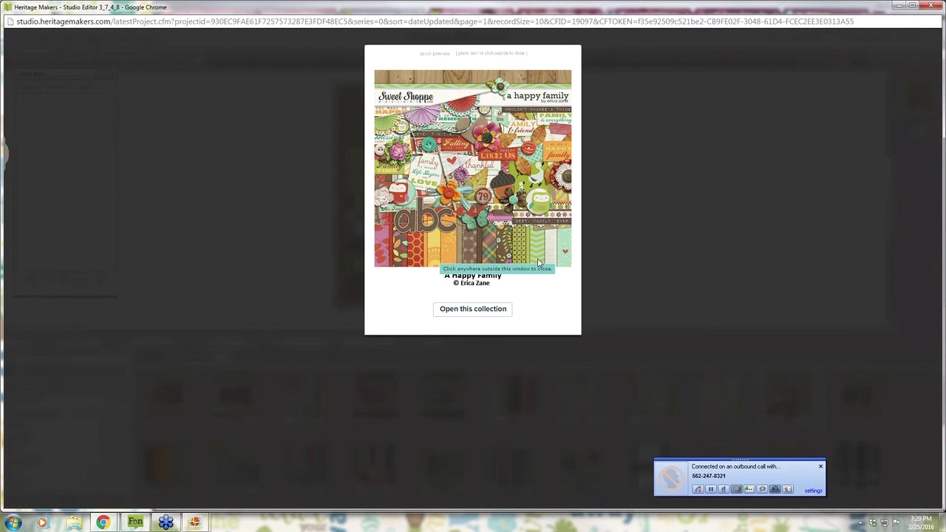
{"action": "left_click", "coordinate": [235, 190]}
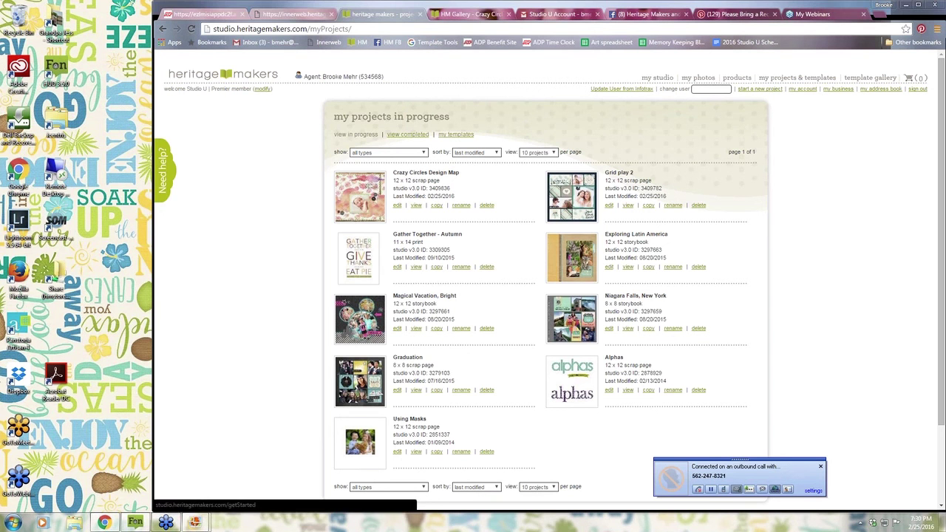
Step: Switch to the Heritage Makers website and start a new blank project as a 12 x 12 Storybook
{"action": "left_click", "coordinate": [768, 90]}
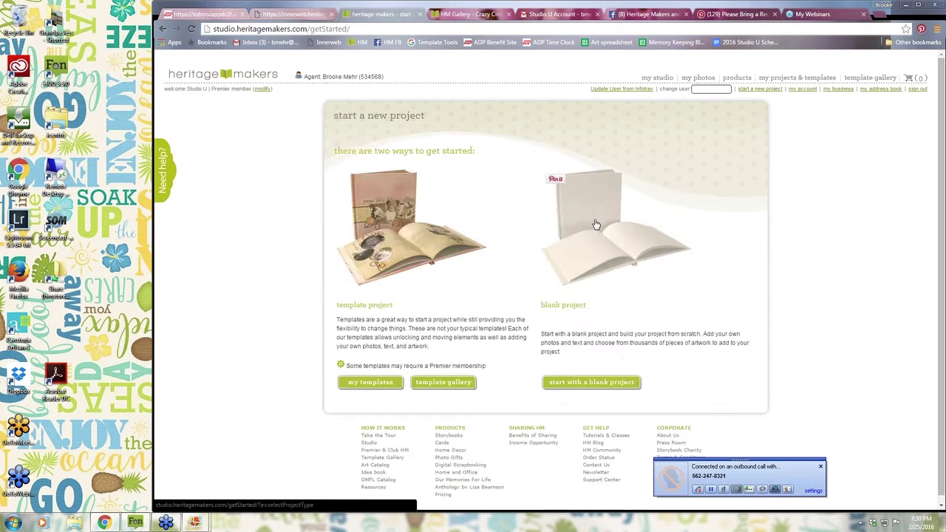
{"action": "left_click", "coordinate": [595, 225]}
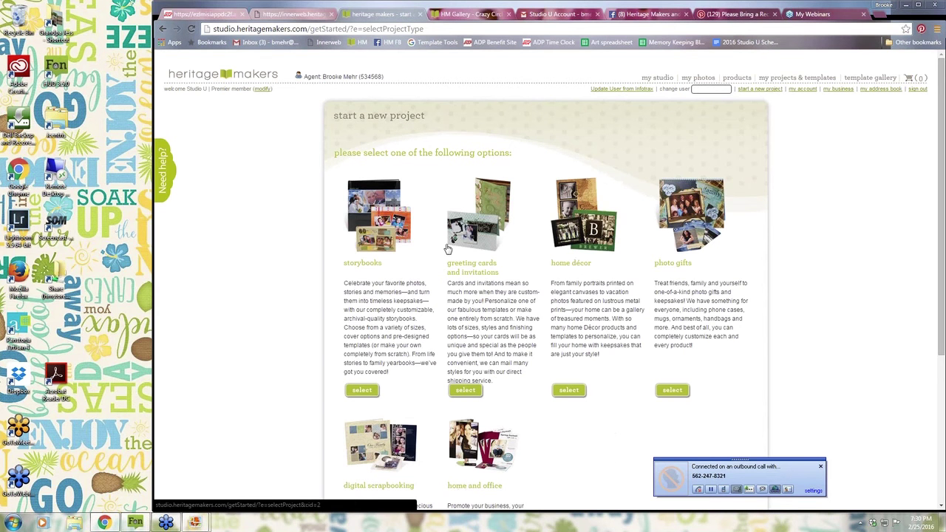
{"action": "left_click", "coordinate": [397, 229]}
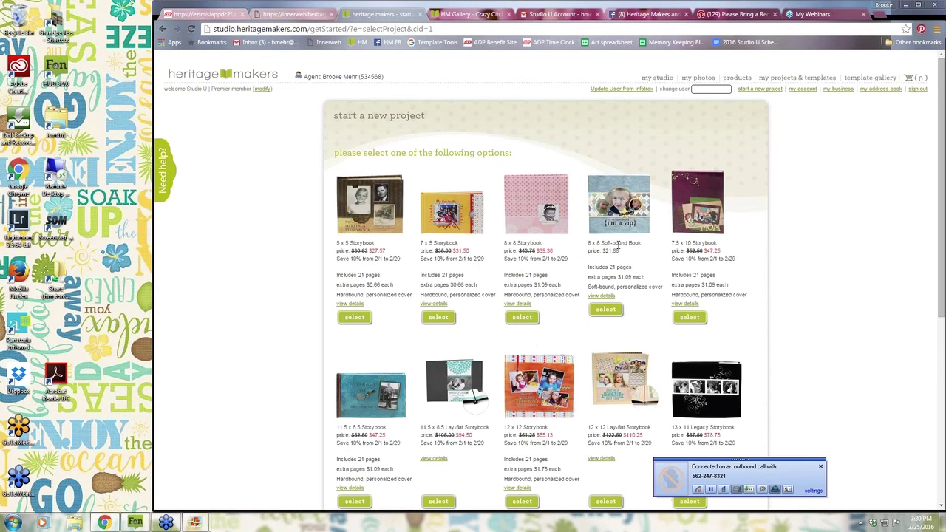
{"action": "left_click", "coordinate": [551, 378]}
Step: Name the new storybook project test and open it in its own Studio editor window
{"action": "left_click", "coordinate": [366, 176]}
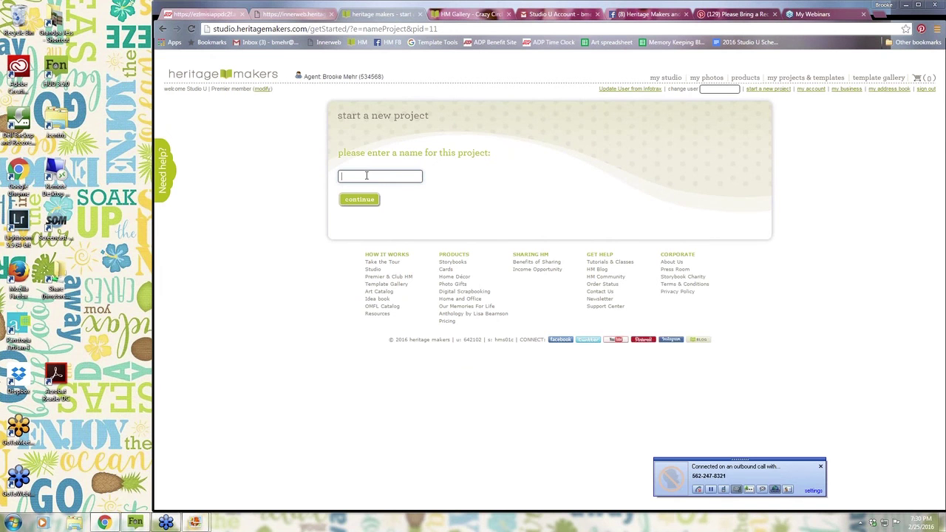
{"action": "type", "text": "test"}
{"action": "key", "text": "Return"}
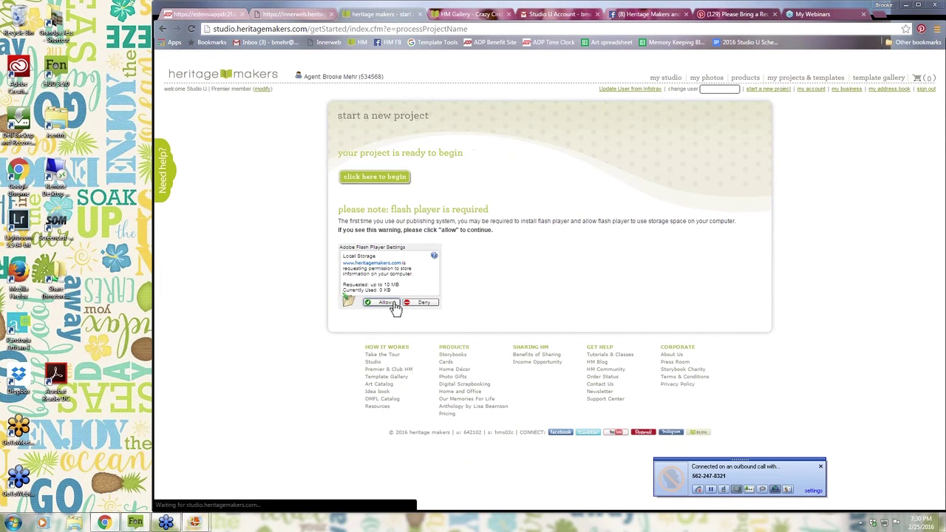
{"action": "left_click", "coordinate": [398, 180]}
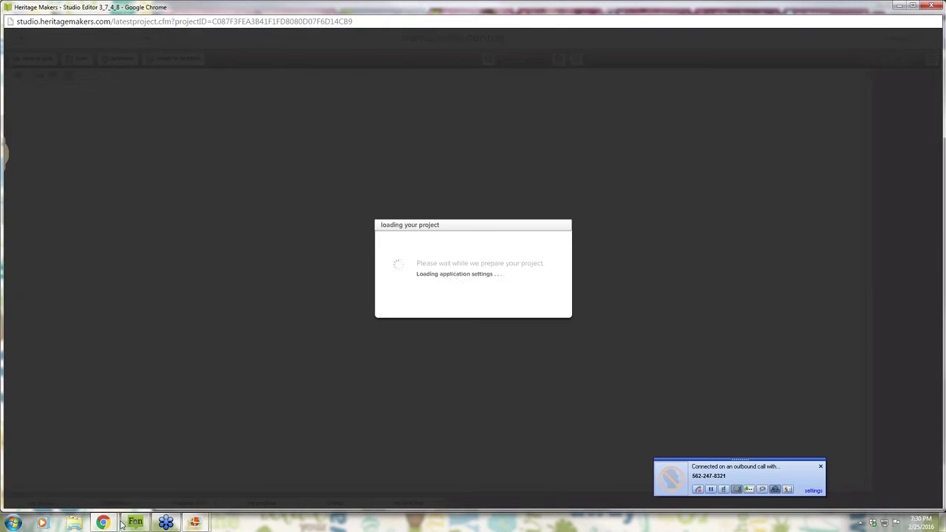
{"action": "mouse_move", "coordinate": [102, 523]}
{"action": "left_click", "coordinate": [66, 472]}
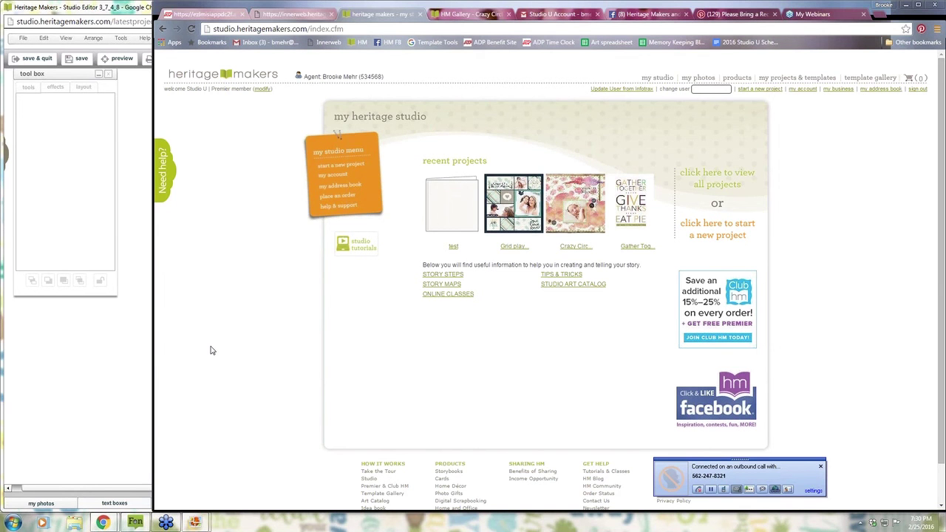
{"action": "left_click", "coordinate": [103, 369]}
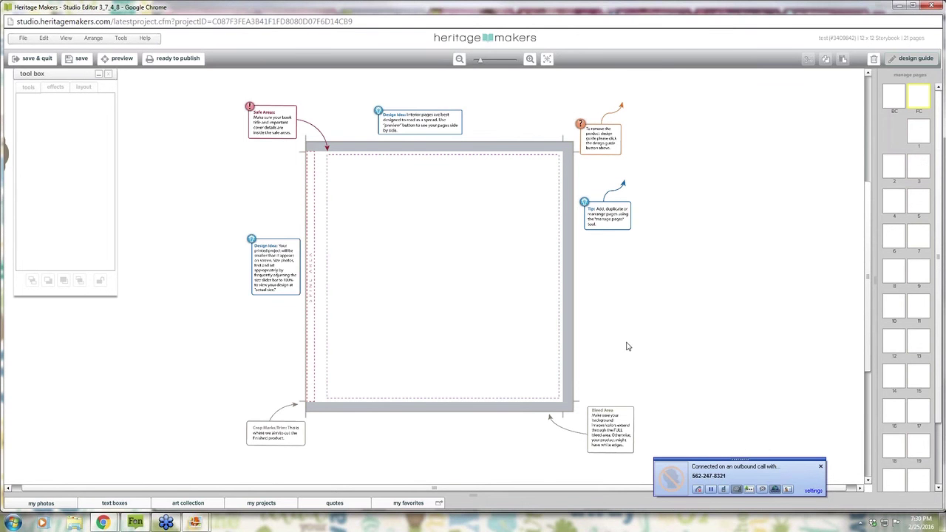
Step: Bring up the project browser and make page 3 of the storybook the active page
{"action": "left_click", "coordinate": [261, 503]}
{"action": "left_click", "coordinate": [915, 59]}
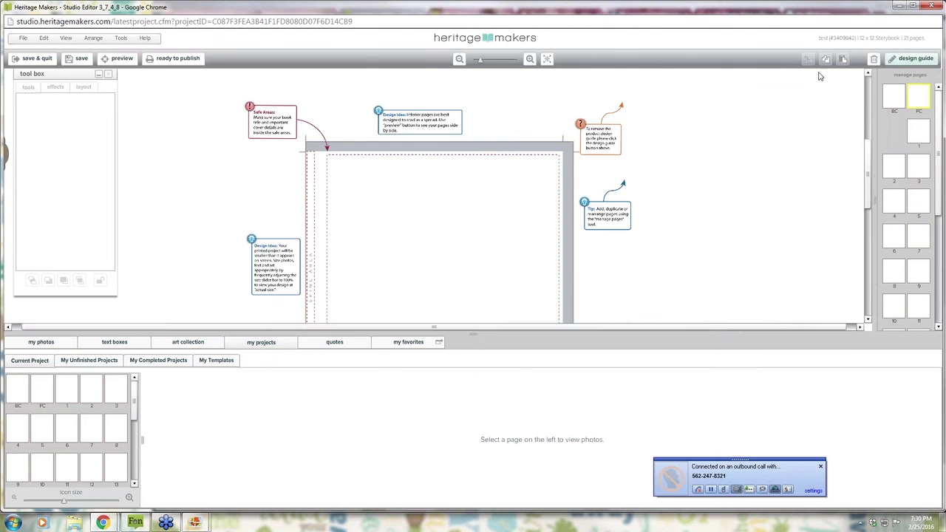
{"action": "left_click", "coordinate": [918, 167]}
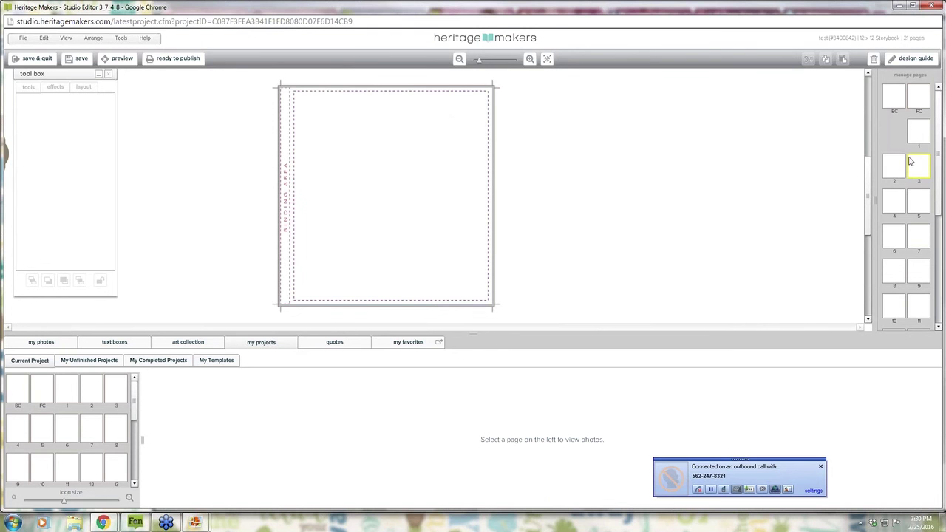
{"action": "left_click", "coordinate": [924, 102]}
{"action": "left_click", "coordinate": [914, 180]}
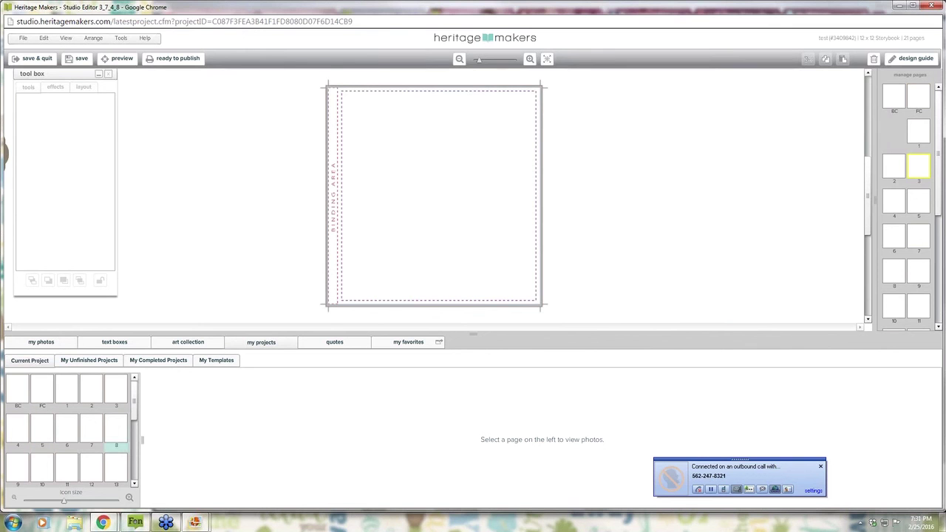
Step: List the unfinished projects and display the page contents of the Crazy Circles Design Map scrap page
{"action": "left_click", "coordinate": [92, 361]}
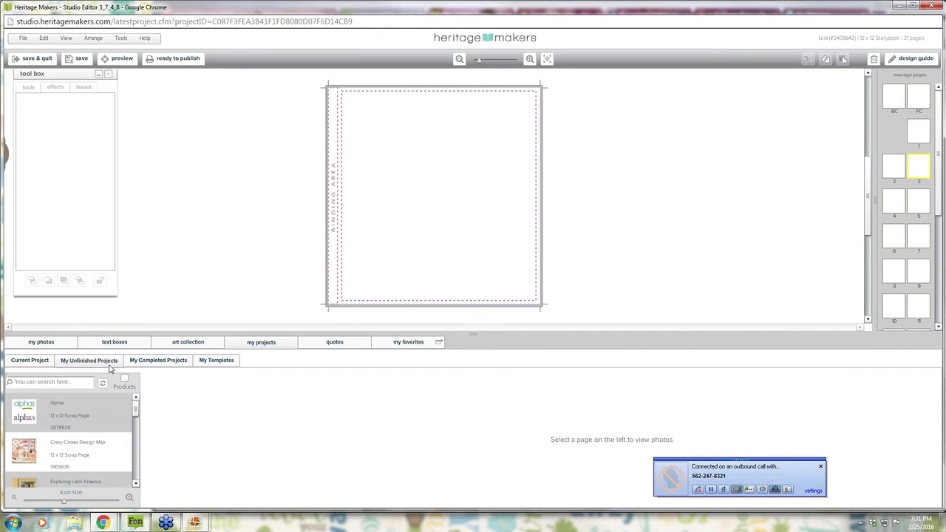
{"action": "left_click", "coordinate": [77, 447]}
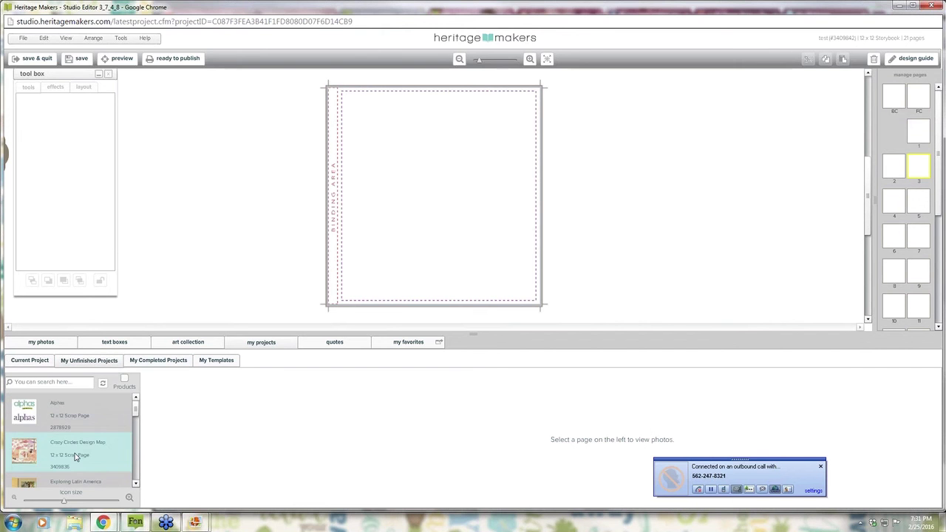
{"action": "left_click", "coordinate": [158, 393]}
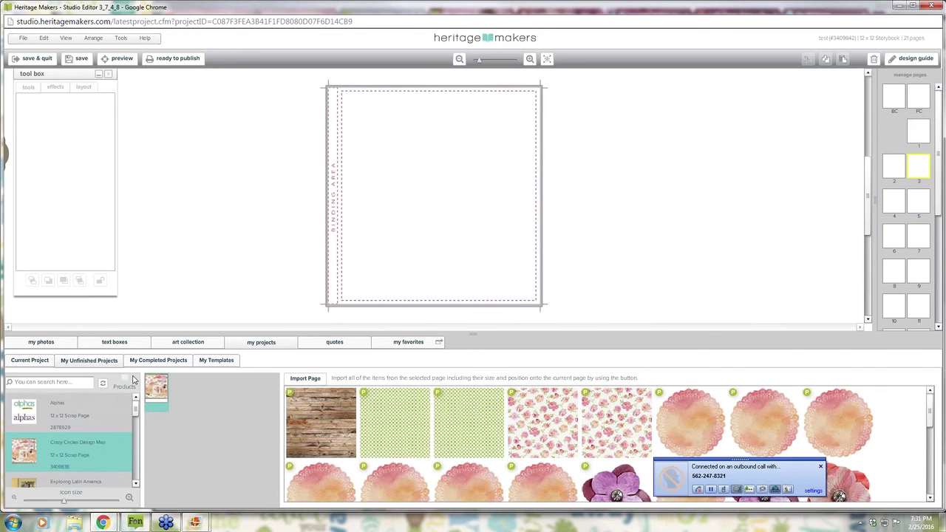
Step: Switch the project list to filtering by product, look over the available product types and keep all types
{"action": "left_click", "coordinate": [124, 379]}
{"action": "left_click", "coordinate": [48, 388]}
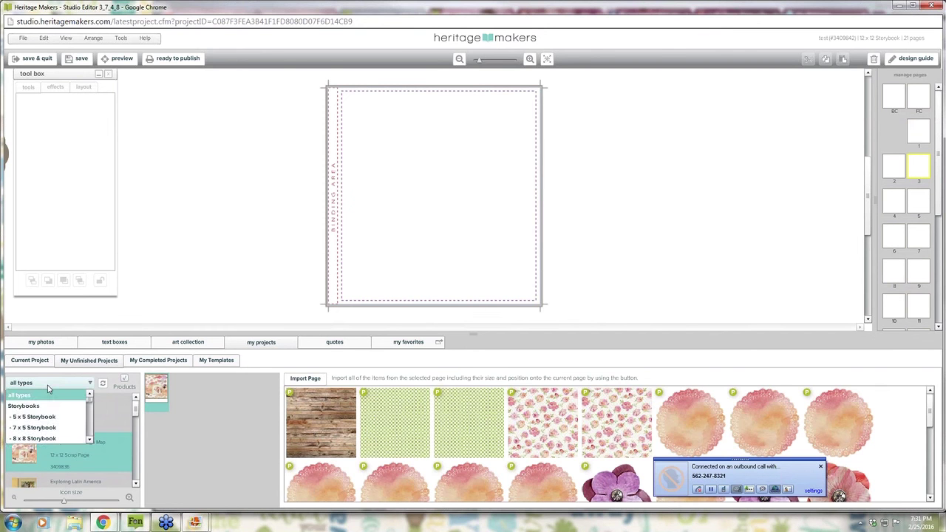
{"action": "left_click", "coordinate": [47, 386]}
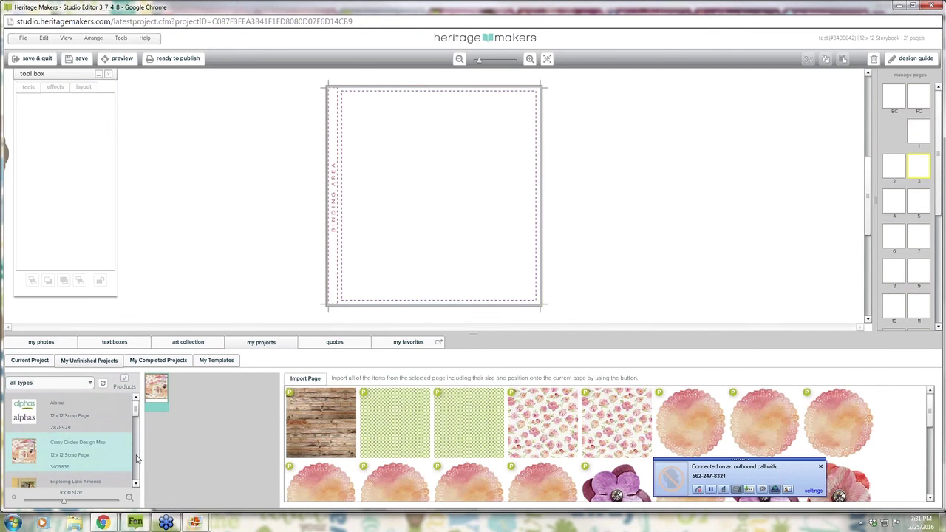
Step: Import the entire Crazy Circles Design Map page onto storybook page 3, then collapse the project browser to enlarge the page view
{"action": "left_click", "coordinate": [158, 397]}
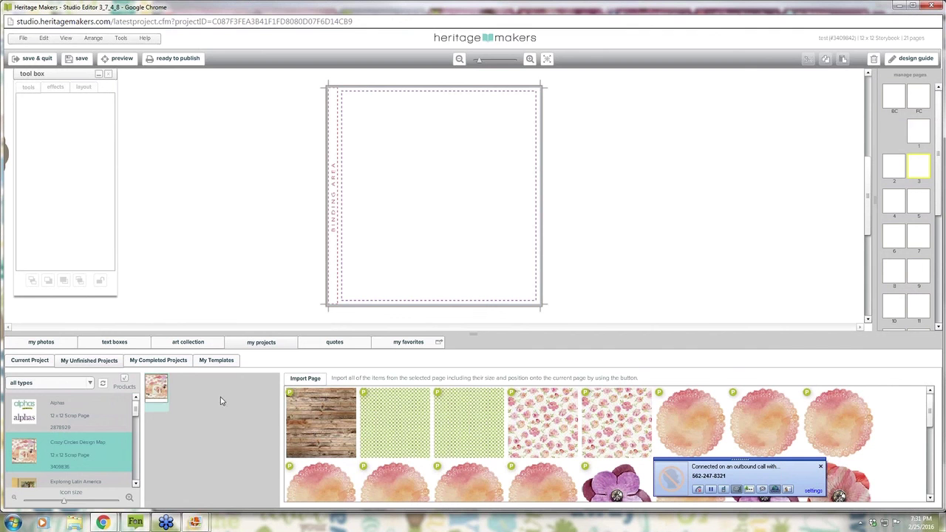
{"action": "left_click", "coordinate": [307, 382]}
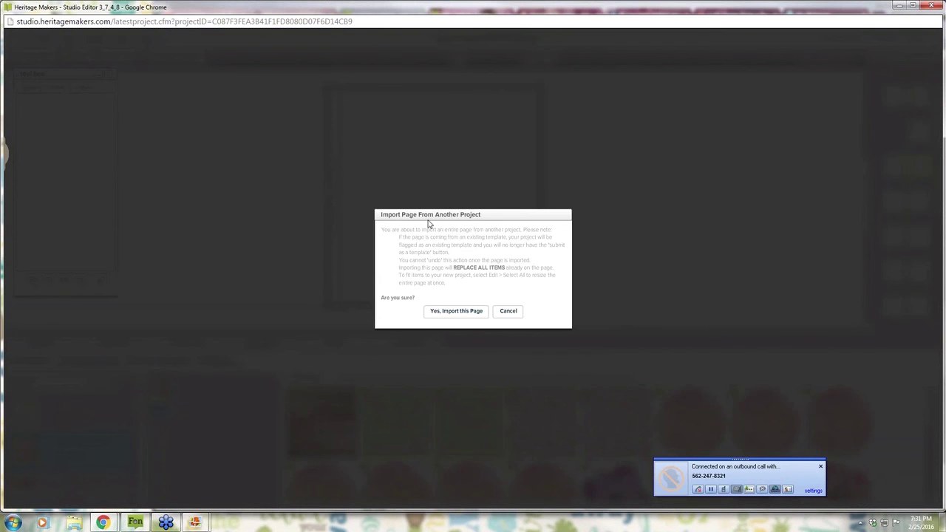
{"action": "left_click", "coordinate": [464, 315]}
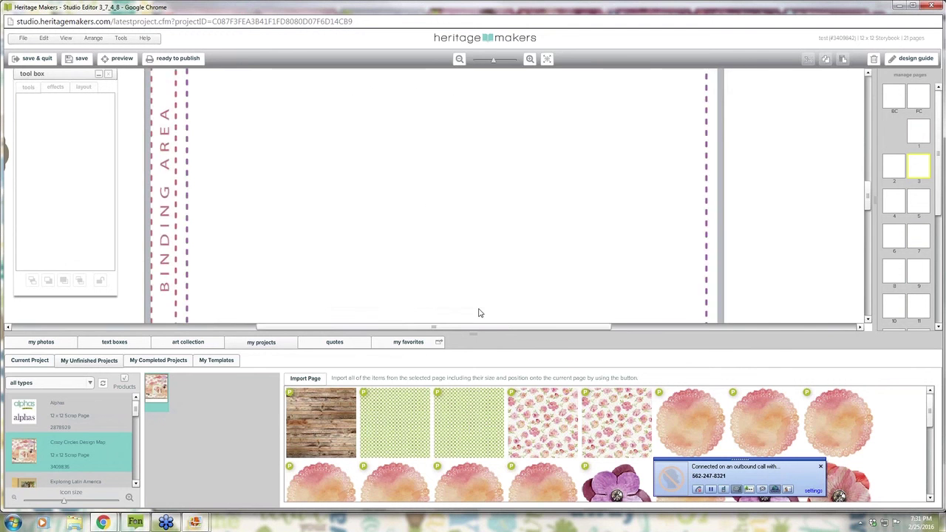
{"action": "left_click", "coordinate": [547, 59]}
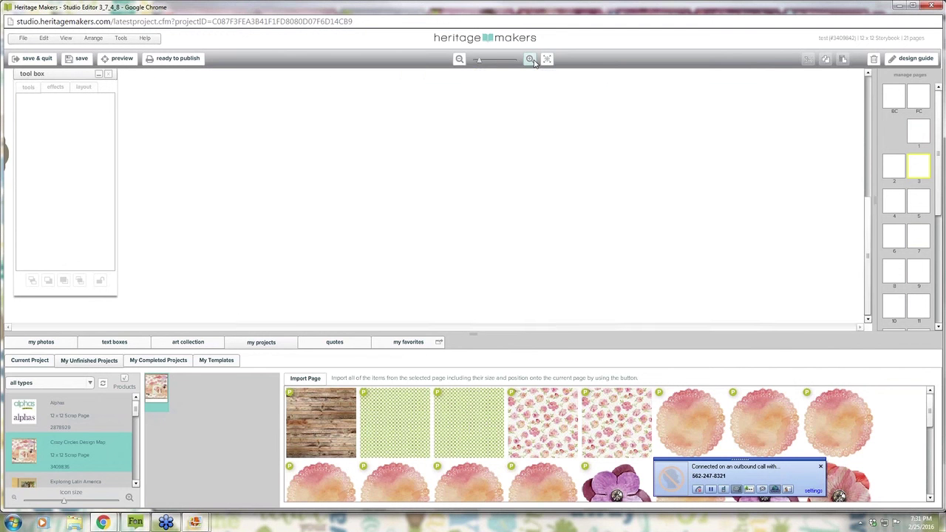
{"action": "left_click", "coordinate": [458, 59]}
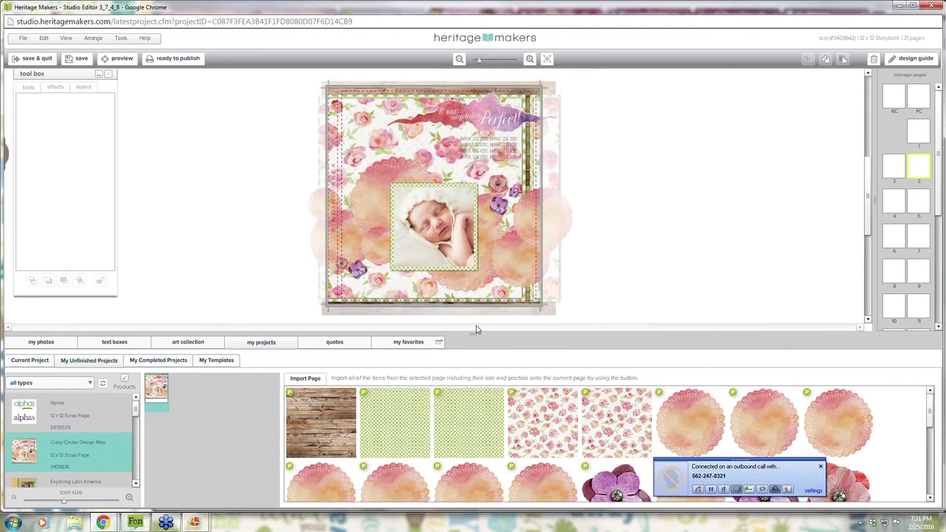
{"action": "left_click", "coordinate": [472, 334]}
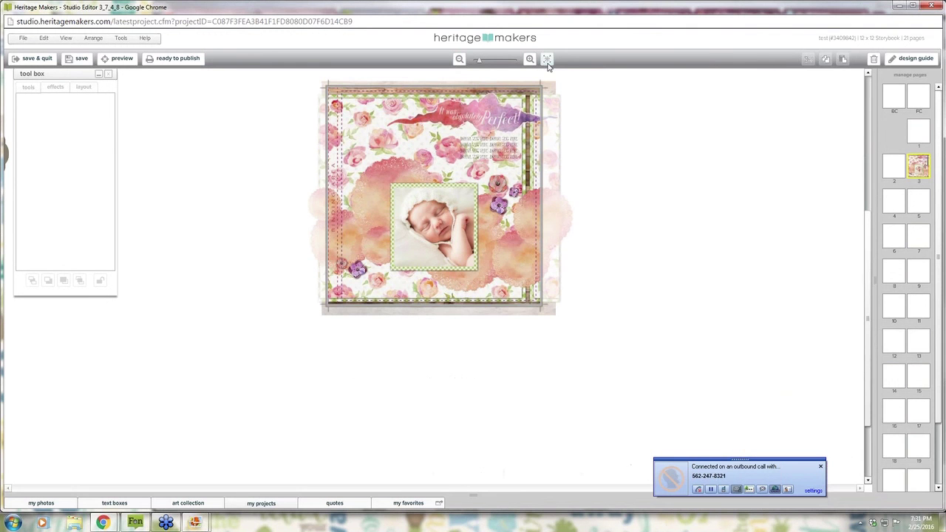
{"action": "left_click", "coordinate": [547, 60]}
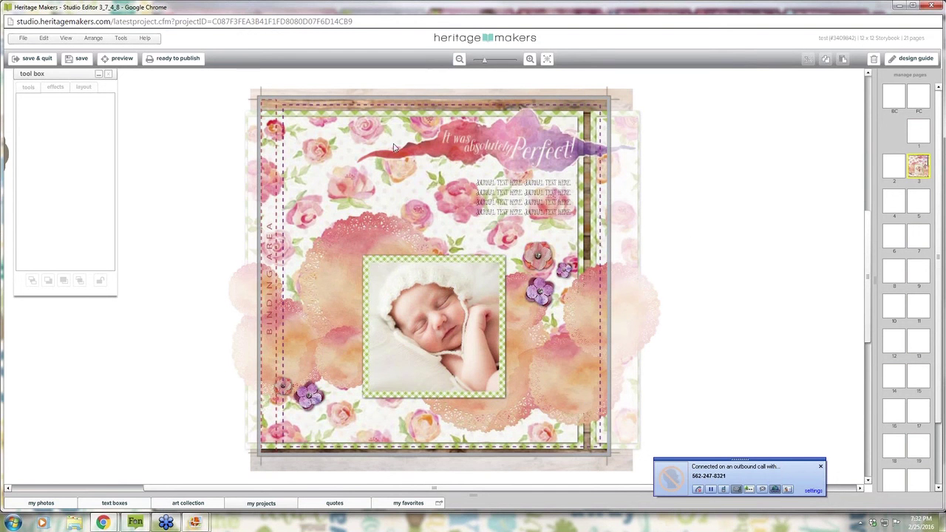
Step: Select every item on page 3 and unlock them all
{"action": "left_click", "coordinate": [41, 40]}
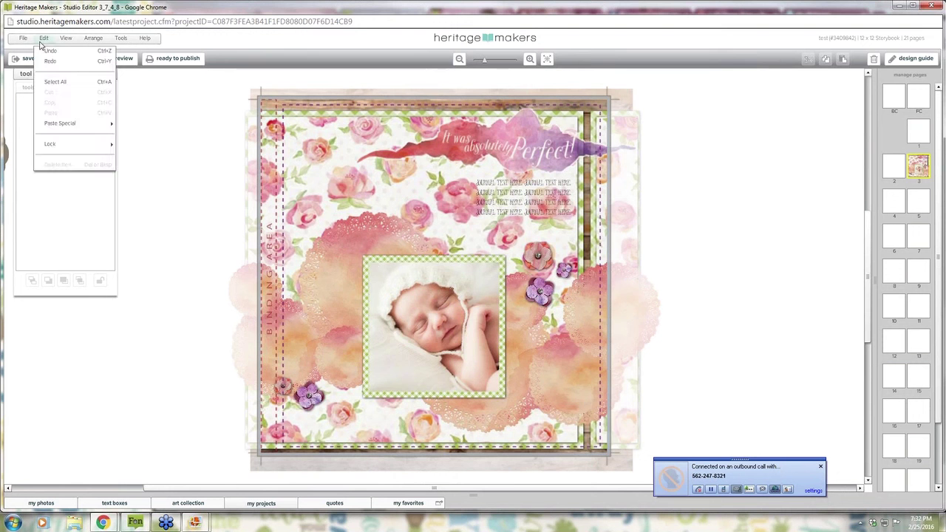
{"action": "left_click", "coordinate": [59, 81]}
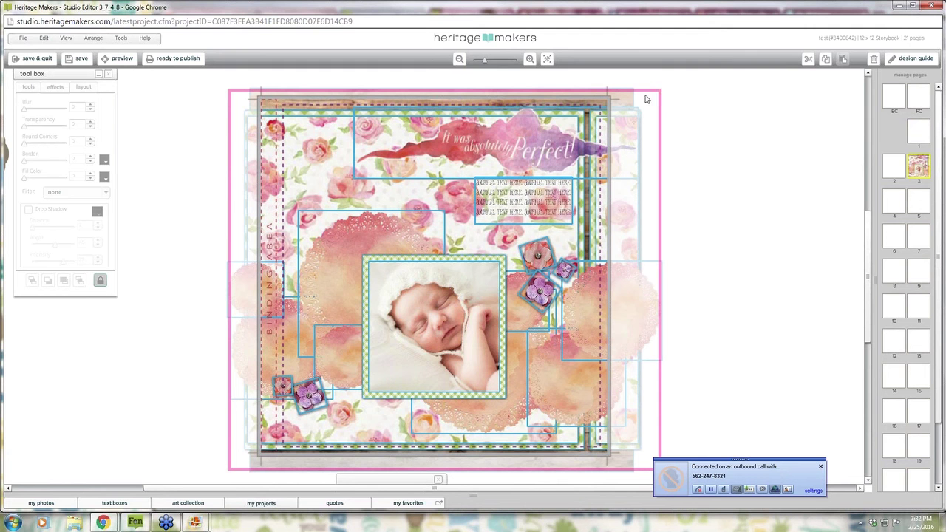
{"action": "left_click", "coordinate": [99, 282]}
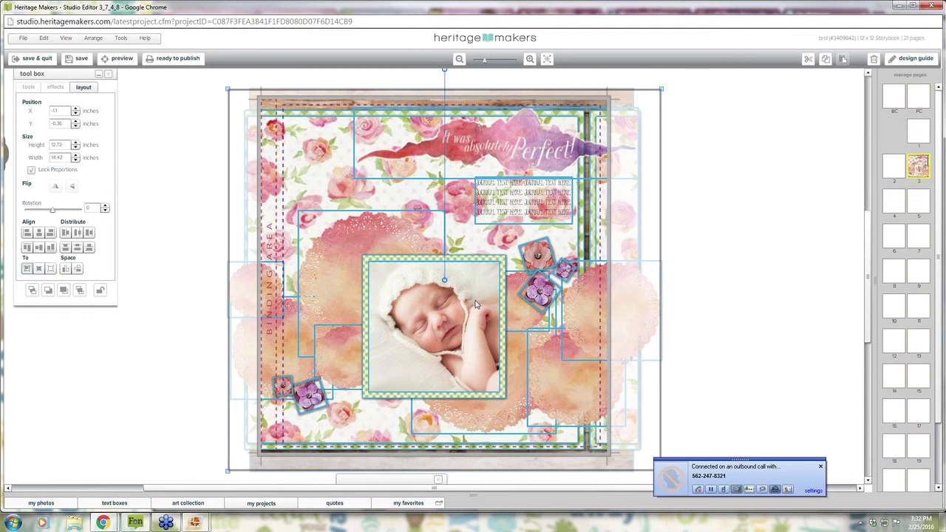
Step: Scale the selected page items down together to about 13.94 by 12.3 inches, nudge them into alignment with the page, and deselect them
{"action": "key", "text": "Left"}
{"action": "key", "text": "Up"}
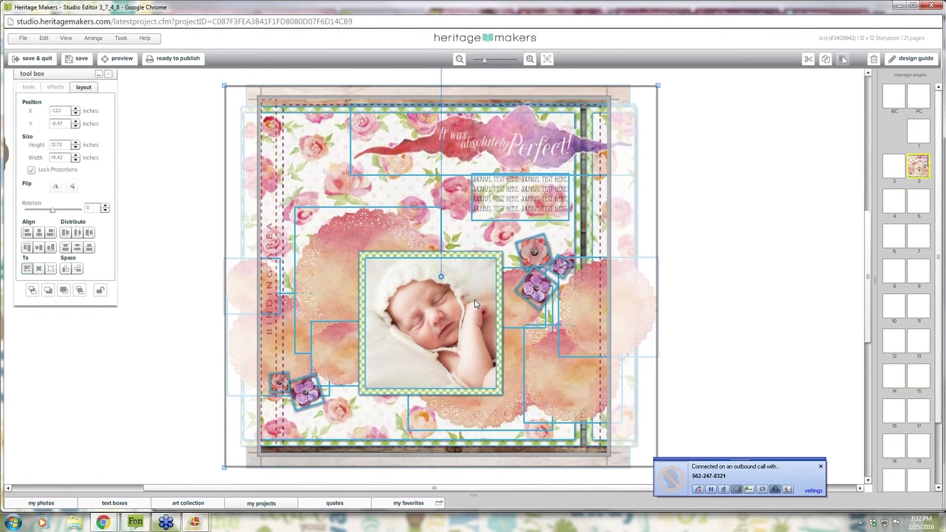
{"action": "left_click_drag", "start_coordinate": [658, 304], "coordinate": [643, 303]}
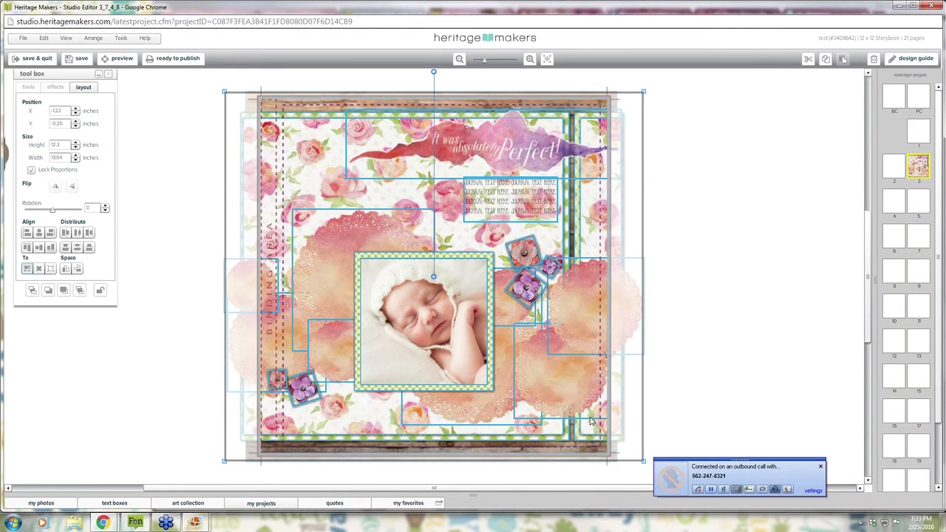
{"action": "key", "text": "Up"}
{"action": "key", "text": "Down"}
{"action": "key", "text": "Down"}
{"action": "key", "text": "Down"}
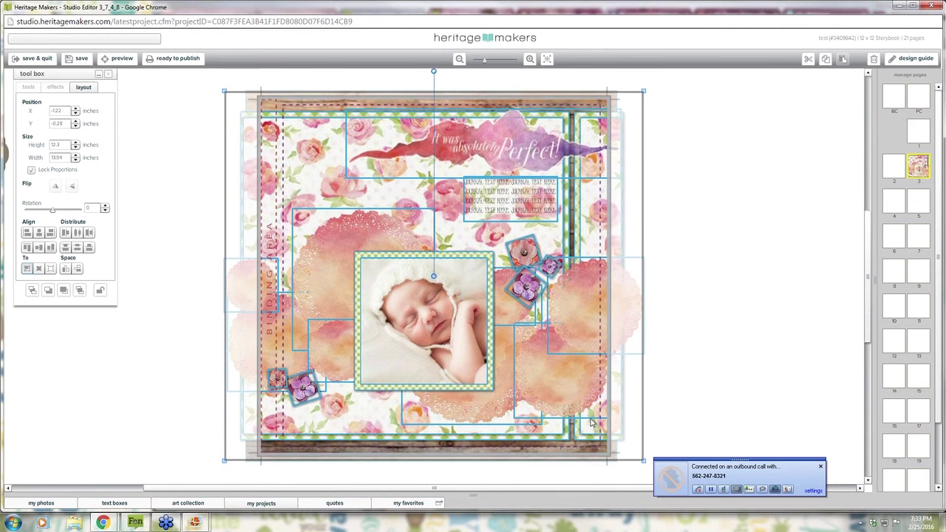
{"action": "key", "text": "Right"}
{"action": "key", "text": "Right"}
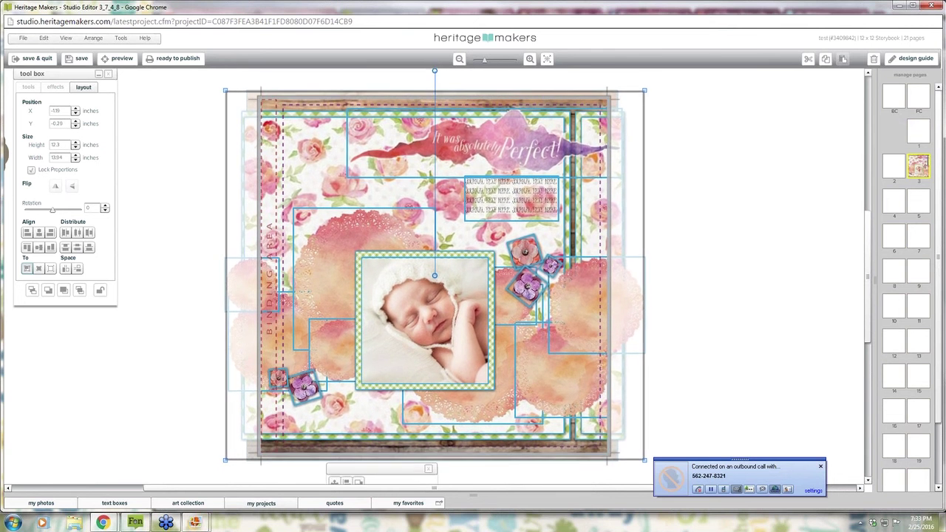
{"action": "left_click", "coordinate": [591, 434]}
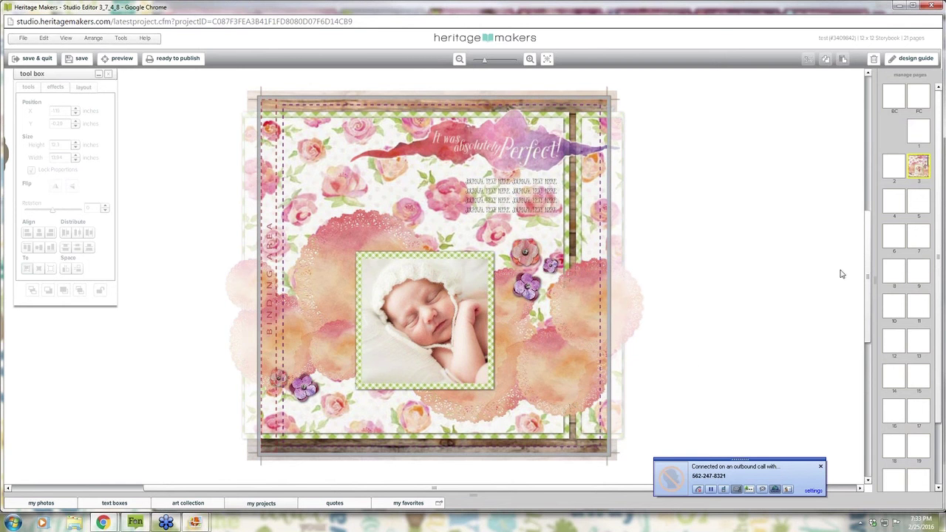
Step: Delete the journal text box below the "It was absolutely Perfect!" heading on page 3
{"action": "left_click", "coordinate": [903, 174]}
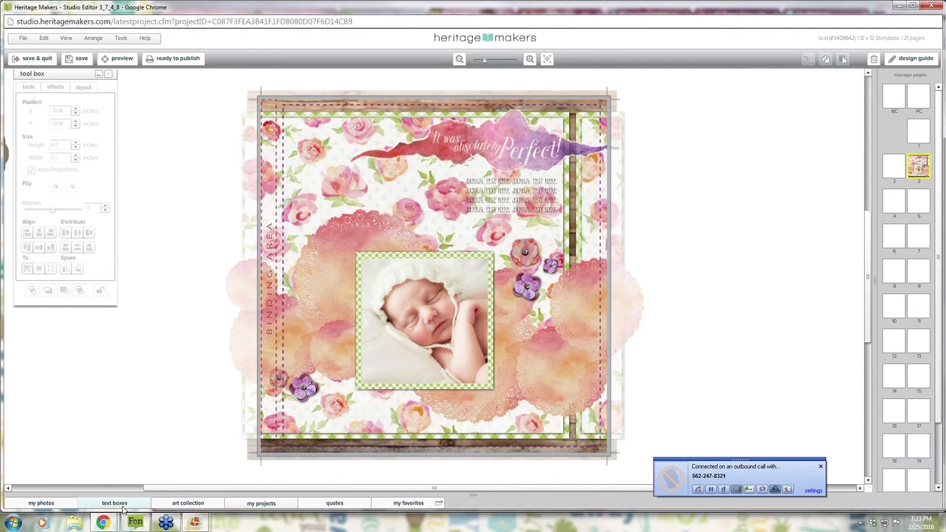
{"action": "left_click", "coordinate": [502, 198]}
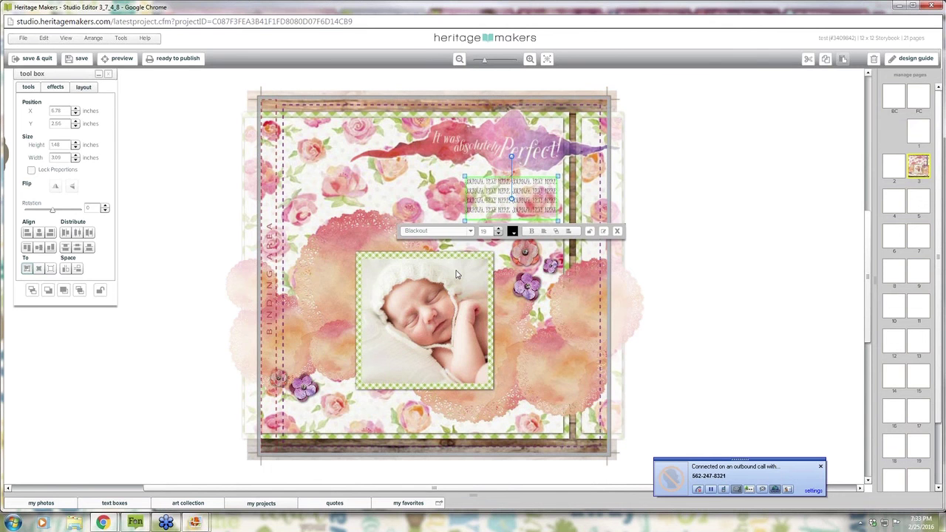
{"action": "key", "text": "Delete"}
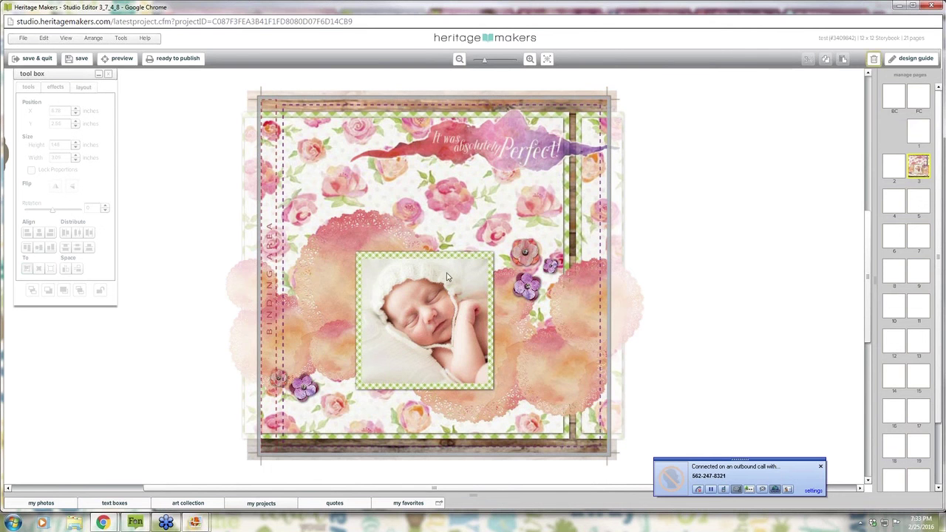
Step: Add one title, one body and one caption text box to the floral area of page 3
{"action": "left_click", "coordinate": [114, 506]}
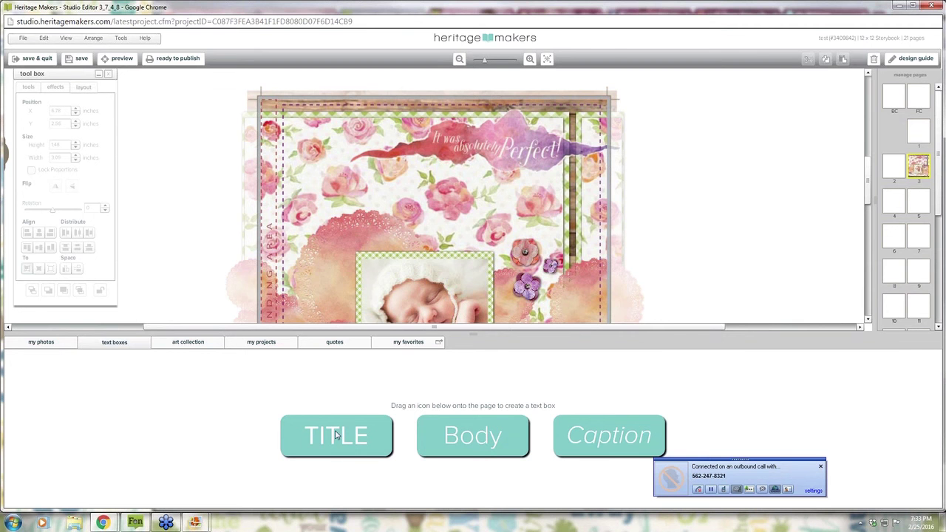
{"action": "left_click_drag", "start_coordinate": [334, 441], "coordinate": [368, 178]}
{"action": "left_click_drag", "start_coordinate": [473, 435], "coordinate": [366, 207]}
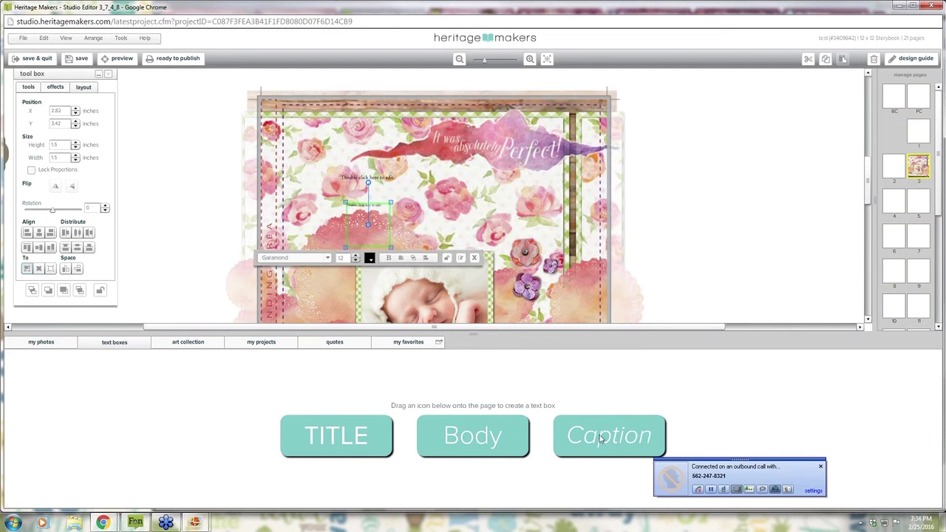
{"action": "left_click_drag", "start_coordinate": [597, 436], "coordinate": [447, 204]}
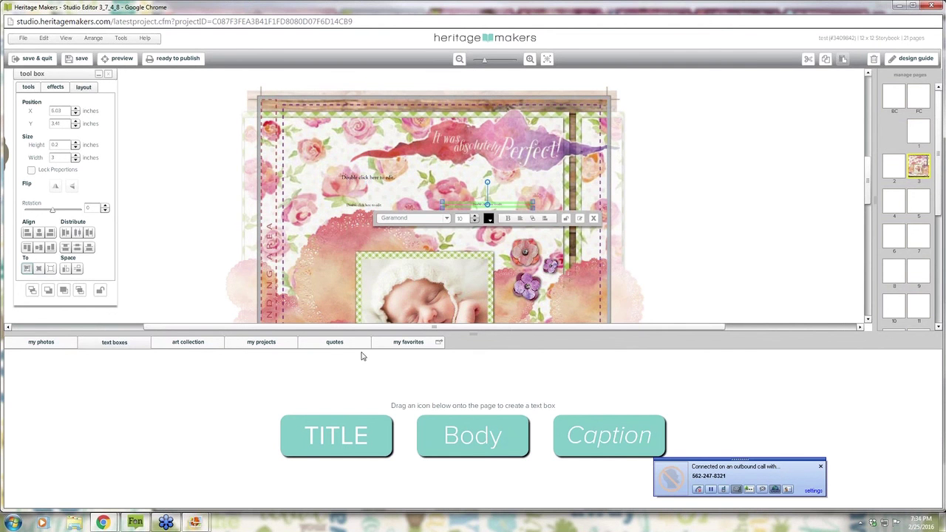
Step: Place the body text box just below the caption box to compare them, then remove both from the page
{"action": "left_click", "coordinate": [378, 210]}
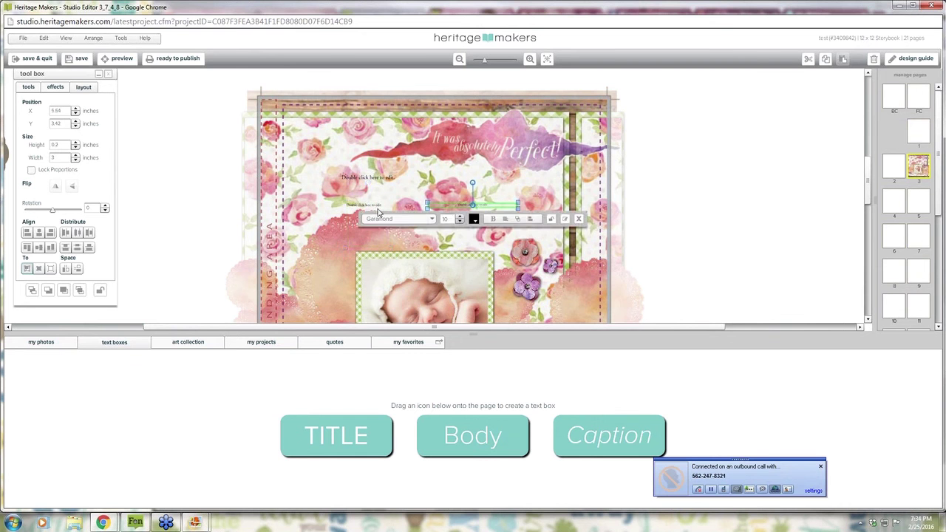
{"action": "left_click_drag", "start_coordinate": [371, 213], "coordinate": [484, 223]}
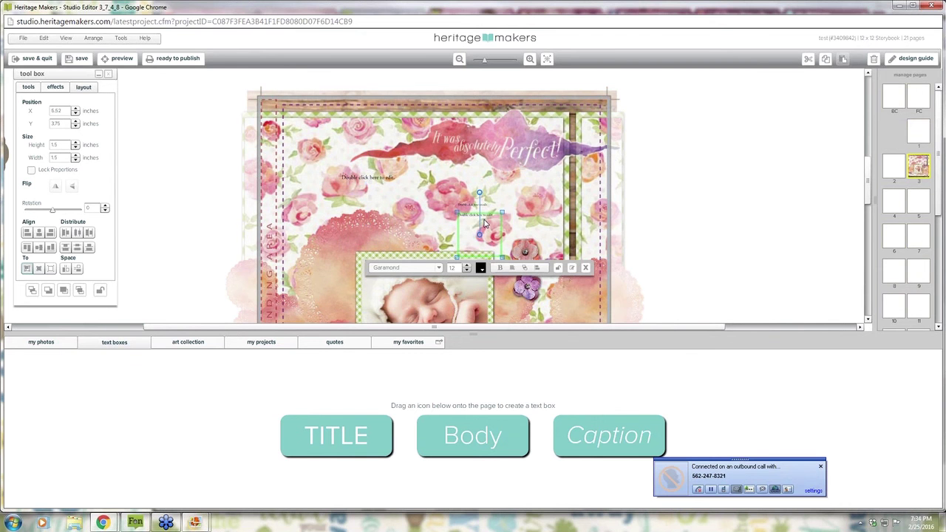
{"action": "left_click", "coordinate": [473, 205]}
{"action": "left_click", "coordinate": [473, 205]}
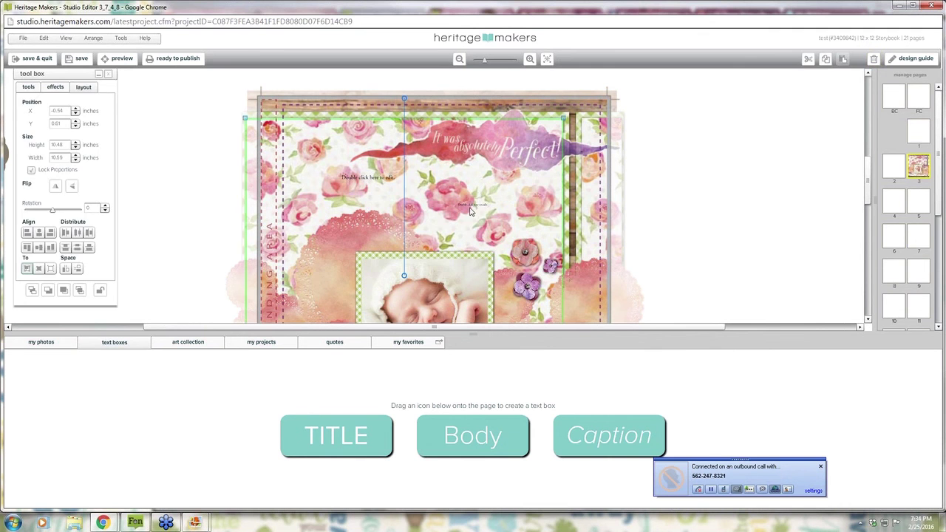
Step: Enlarge the title text box to about 4.2 by 1.6 inches and append "You can write anything in here." to its text
{"action": "left_click", "coordinate": [372, 180]}
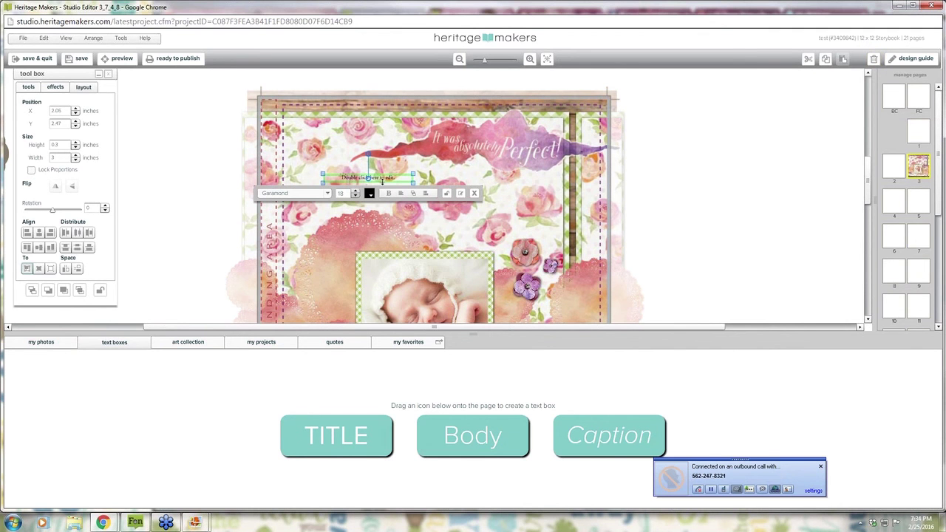
{"action": "left_click_drag", "start_coordinate": [368, 179], "coordinate": [457, 225]}
{"action": "key", "text": "Escape"}
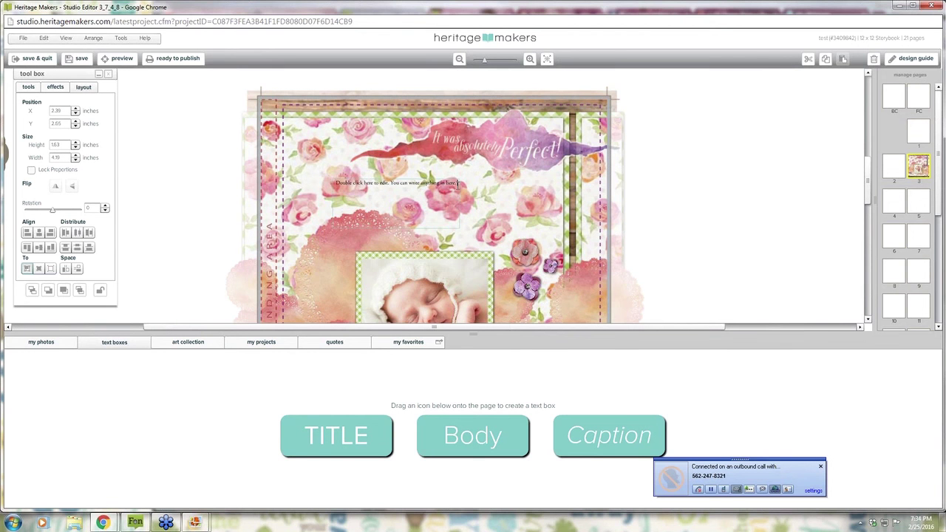
{"action": "left_click", "coordinate": [384, 194]}
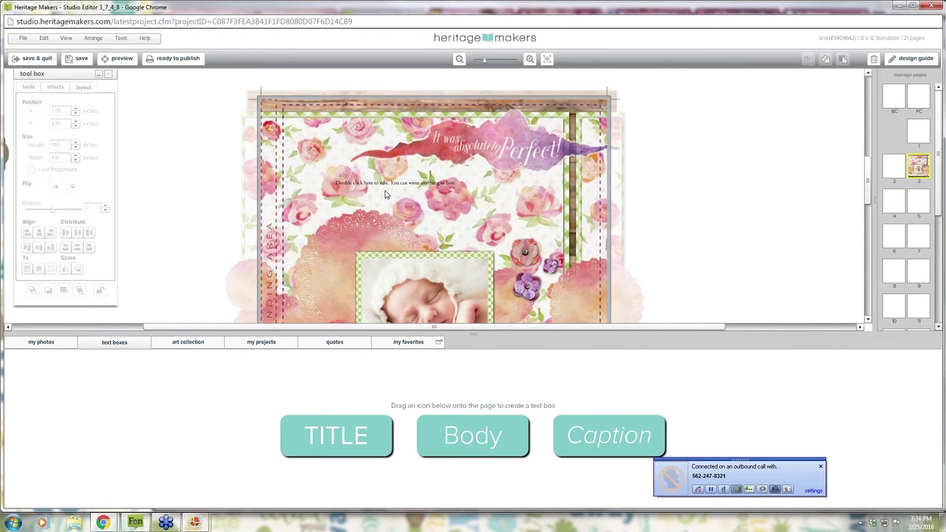
Step: Move the enlarged text box to about X 2.59, Y 2.62 inches, reopen its text for editing, and leave it
{"action": "mouse_move", "coordinate": [387, 201]}
{"action": "left_mouse_down"}
{"action": "mouse_move", "coordinate": [443, 207]}
{"action": "mouse_move", "coordinate": [406, 209]}
{"action": "mouse_move", "coordinate": [385, 193]}
{"action": "left_mouse_up"}
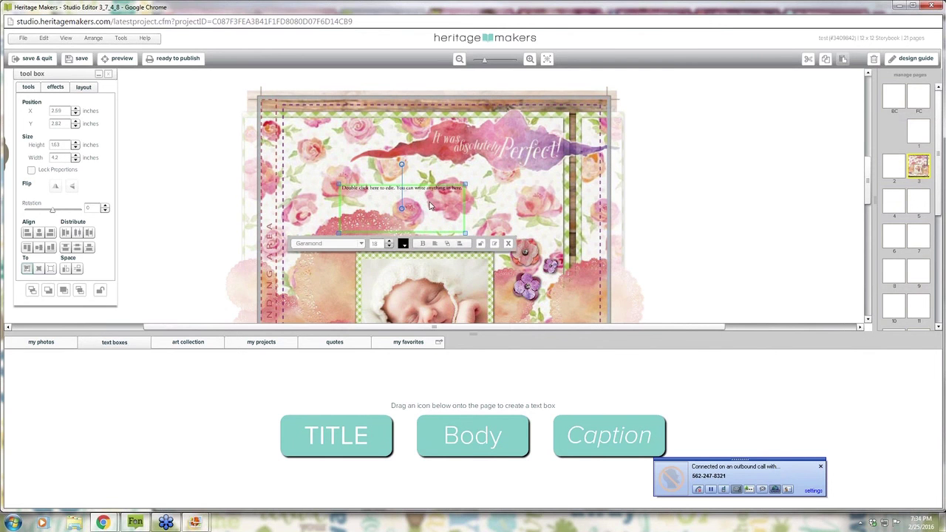
{"action": "left_click", "coordinate": [429, 205]}
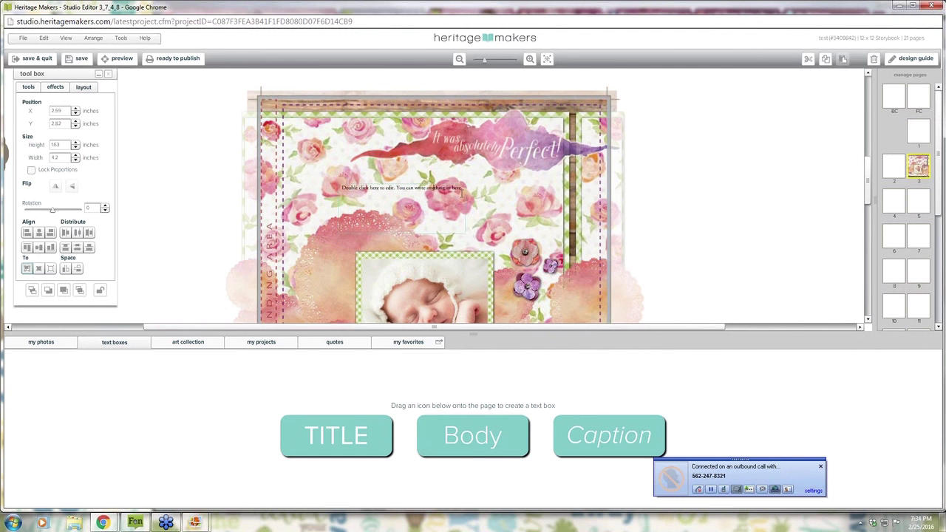
{"action": "double_click", "coordinate": [430, 195]}
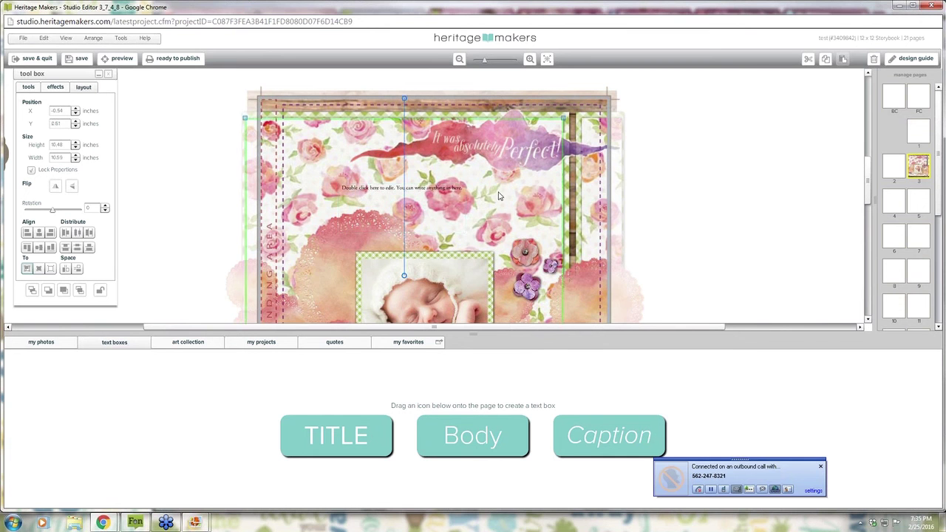
Step: Narrow the text box to about 2.87 by 1.63 inches and set its text to Gotham at size 100
{"action": "left_click", "coordinate": [622, 214]}
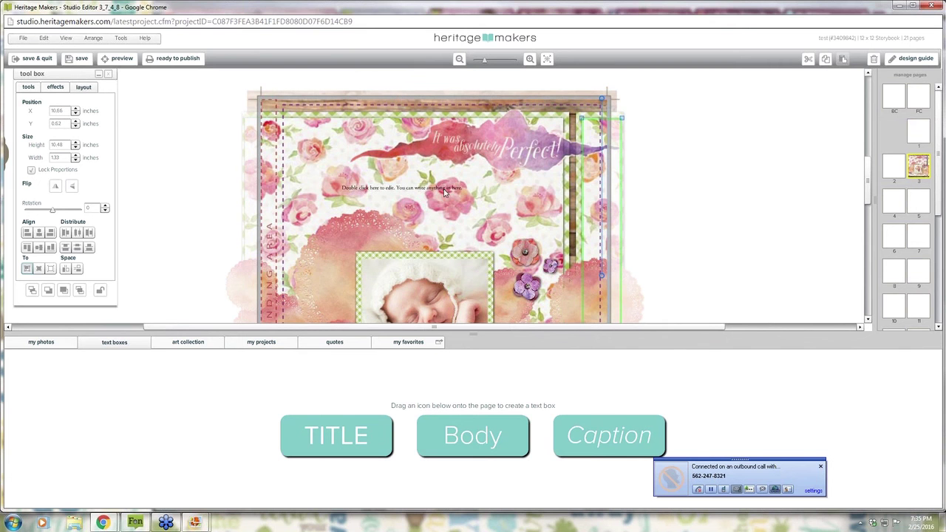
{"action": "left_click_drag", "start_coordinate": [426, 198], "coordinate": [510, 198]}
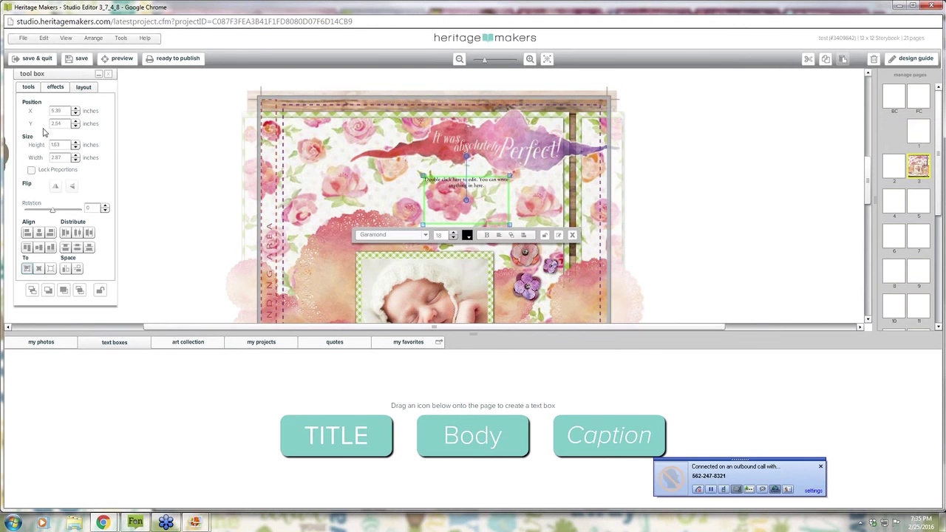
{"action": "left_click", "coordinate": [35, 91]}
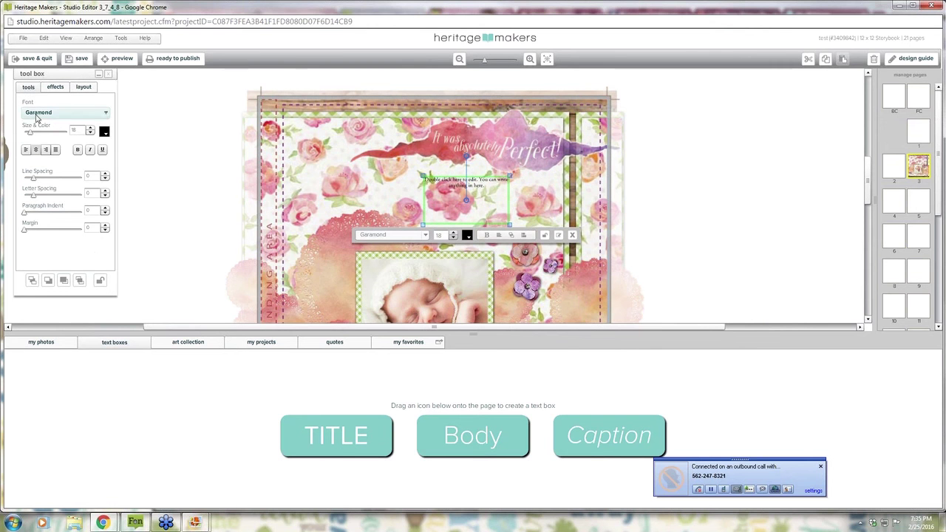
{"action": "left_click", "coordinate": [41, 112]}
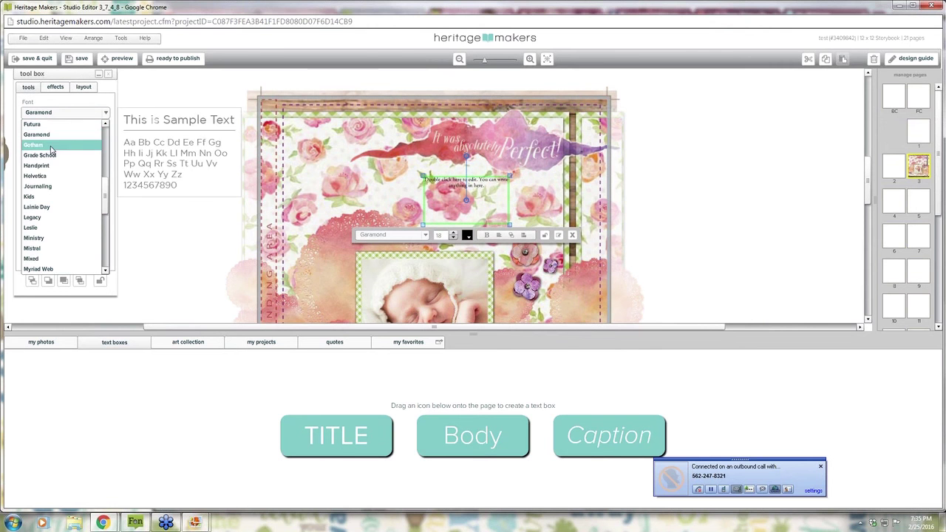
{"action": "left_click", "coordinate": [48, 145]}
{"action": "left_click", "coordinate": [35, 133]}
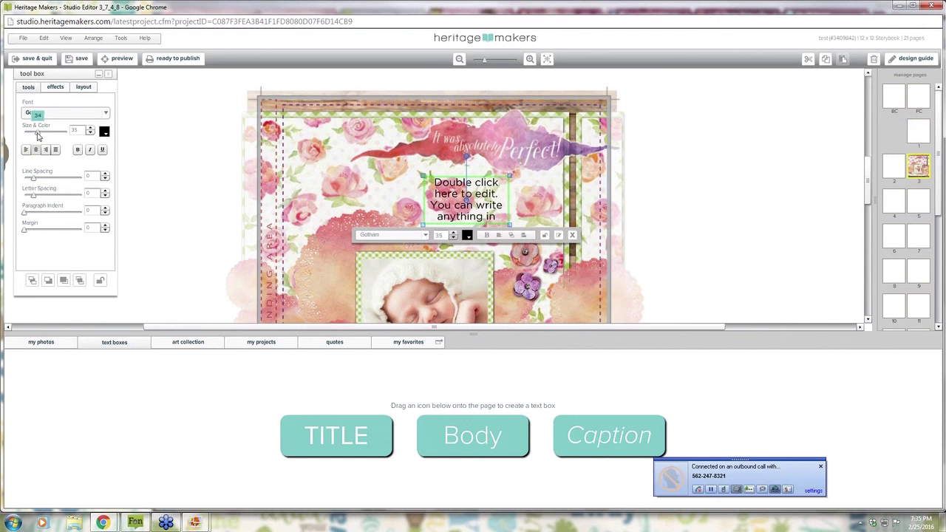
{"action": "left_click_drag", "start_coordinate": [33, 135], "coordinate": [85, 144]}
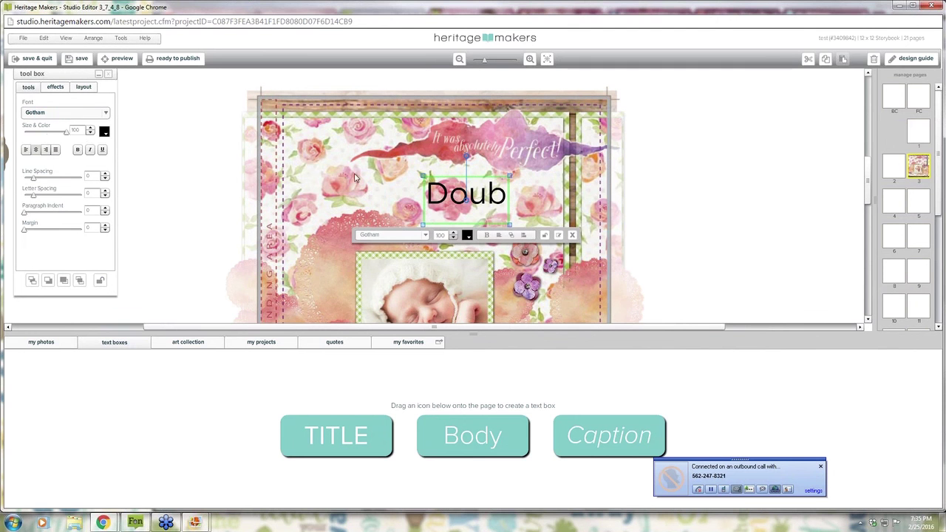
Step: Enlarge the text box until the whole text fits and move it over the upper-left part of the page
{"action": "left_click", "coordinate": [511, 224]}
{"action": "left_click_drag", "start_coordinate": [511, 225], "coordinate": [680, 334]}
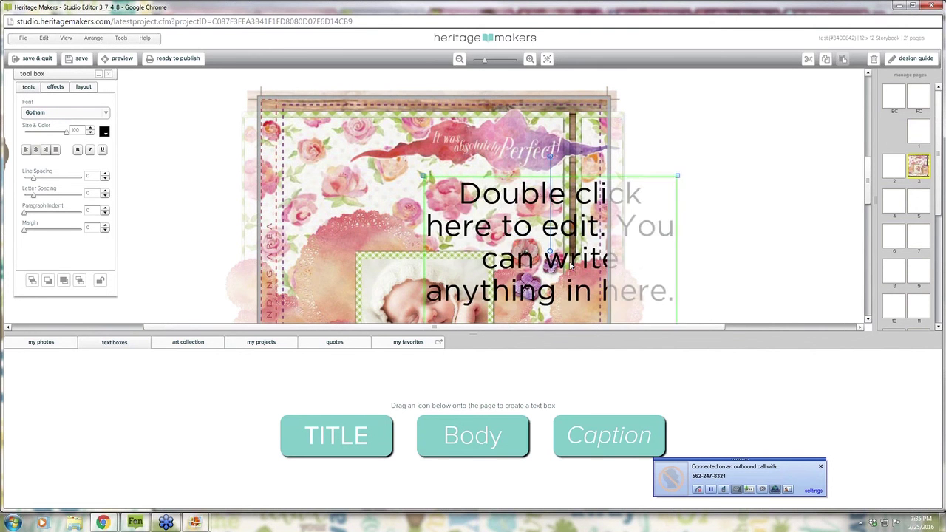
{"action": "left_click_drag", "start_coordinate": [564, 262], "coordinate": [352, 187]}
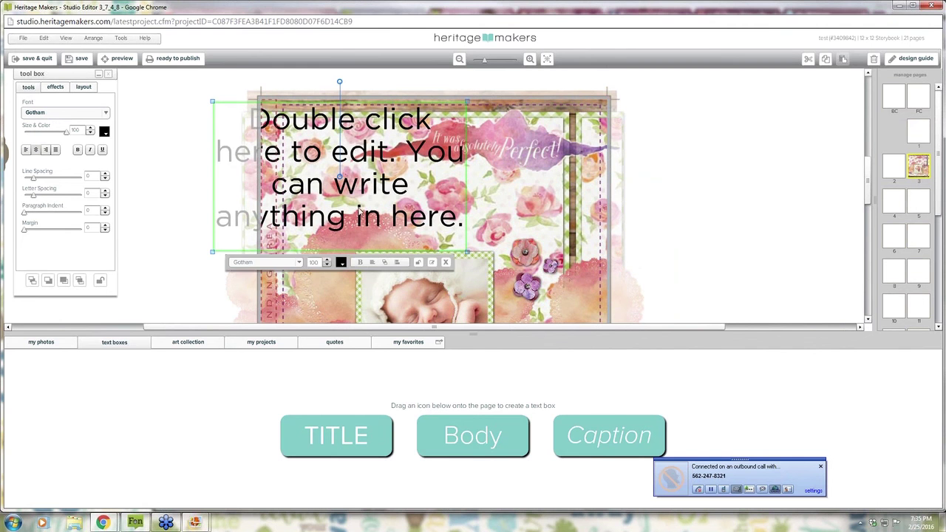
Step: Delete "Double click here to edit." from the text box, keeping only "You can write anything in here."
{"action": "double_click", "coordinate": [403, 152]}
{"action": "left_click_drag", "start_coordinate": [403, 151], "coordinate": [131, 93]}
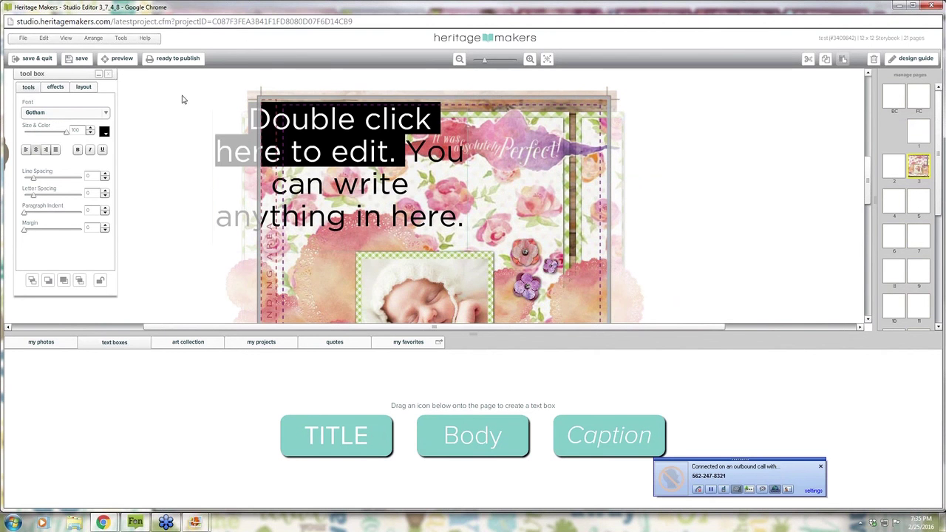
{"action": "key", "text": "BackSpace"}
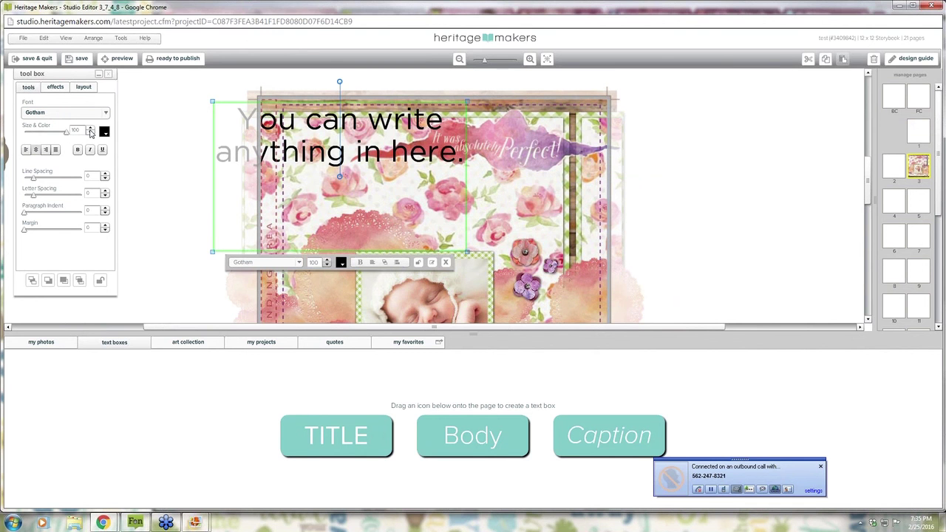
Step: Set the text size to 150 and move the text box toward the middle of the floral area
{"action": "left_click_drag", "start_coordinate": [91, 130], "coordinate": [91, 130]}
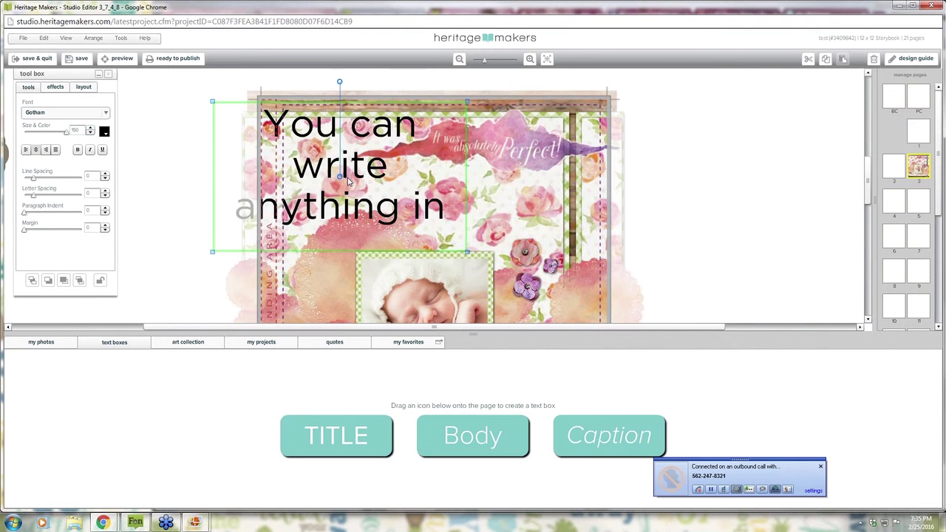
{"action": "mouse_move", "coordinate": [418, 222]}
{"action": "left_mouse_down"}
{"action": "mouse_move", "coordinate": [444, 221]}
{"action": "mouse_move", "coordinate": [399, 198]}
{"action": "mouse_move", "coordinate": [419, 205]}
{"action": "left_mouse_up"}
{"action": "left_click", "coordinate": [413, 209]}
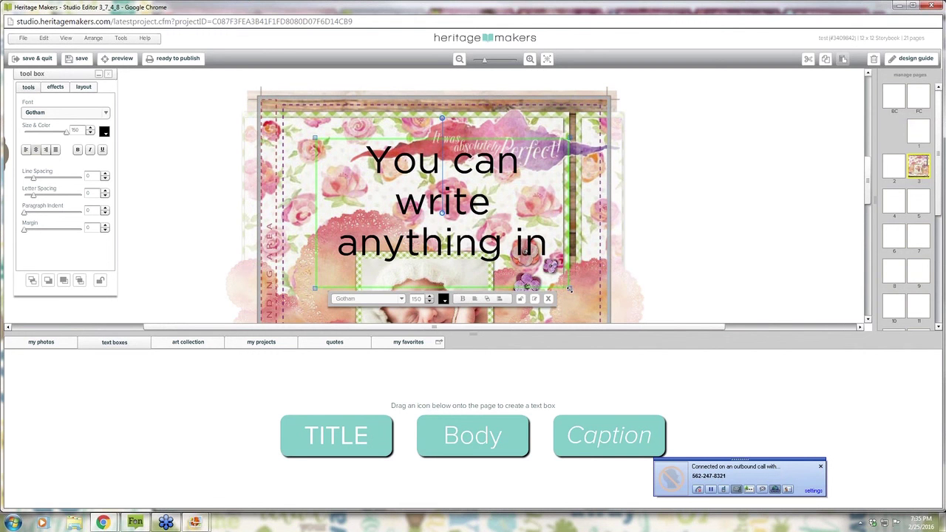
Step: Scale the text box up well beyond the page and partly back down, then delete it from page 3
{"action": "left_click_drag", "start_coordinate": [568, 288], "coordinate": [726, 363]}
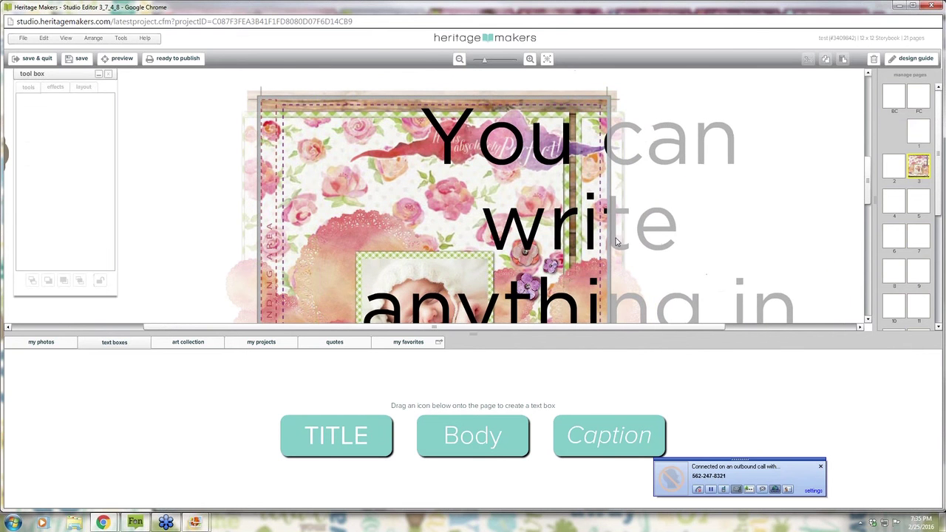
{"action": "left_click_drag", "start_coordinate": [589, 235], "coordinate": [493, 209]}
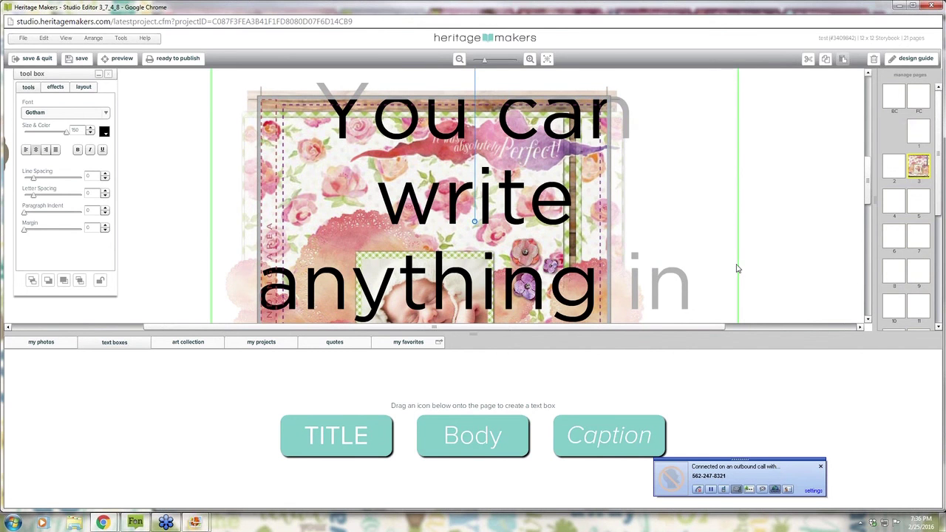
{"action": "left_click_drag", "start_coordinate": [740, 266], "coordinate": [686, 291]}
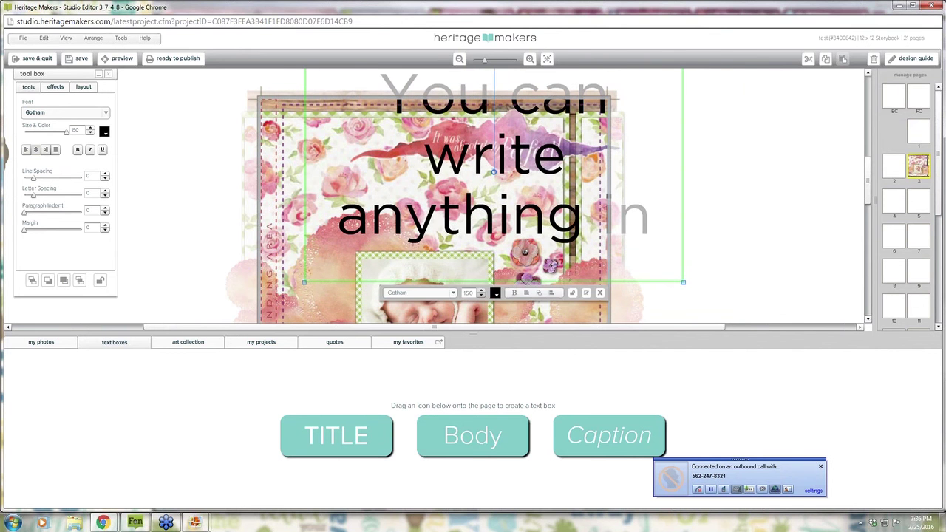
{"action": "left_click_drag", "start_coordinate": [509, 208], "coordinate": [513, 215]}
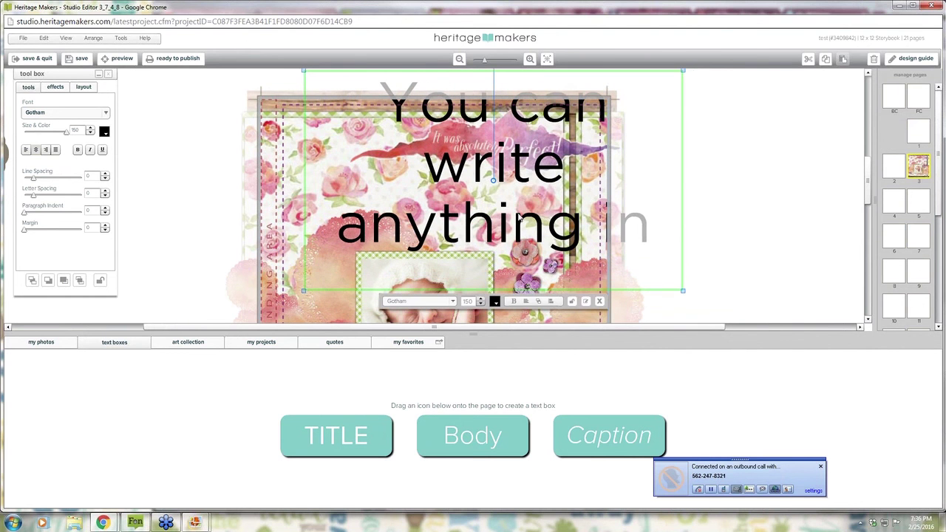
{"action": "key", "text": "Delete"}
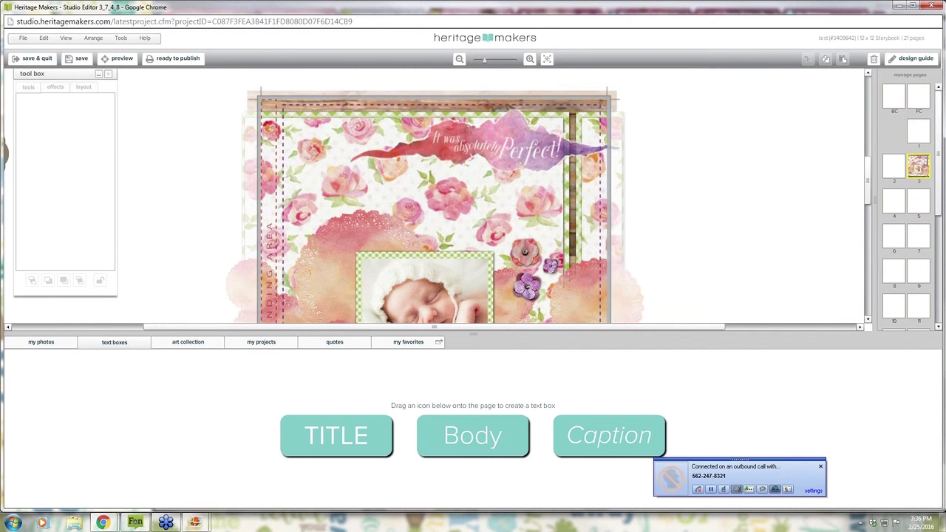
Step: Switch to PowerPoint and start the slide show at the "Try it in Studio!" slide
{"action": "left_click", "coordinate": [934, 9]}
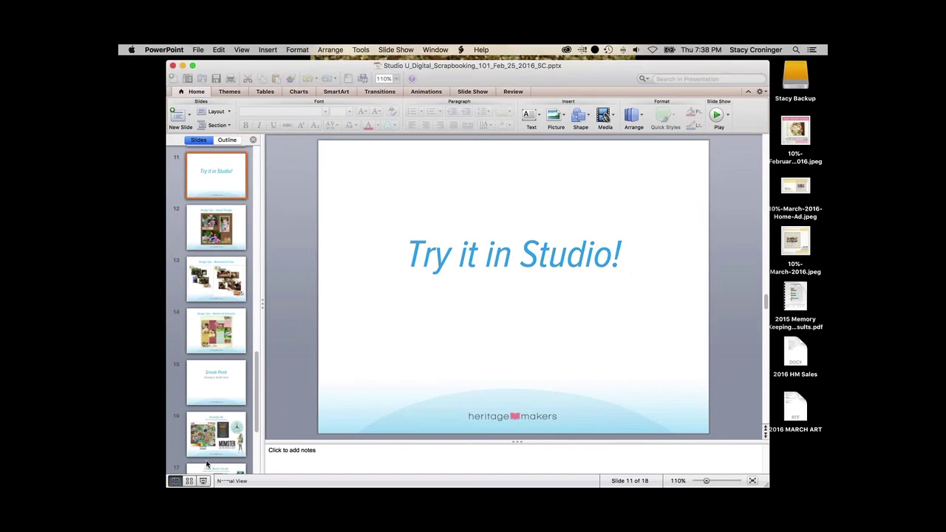
{"action": "key", "text": "super+Return"}
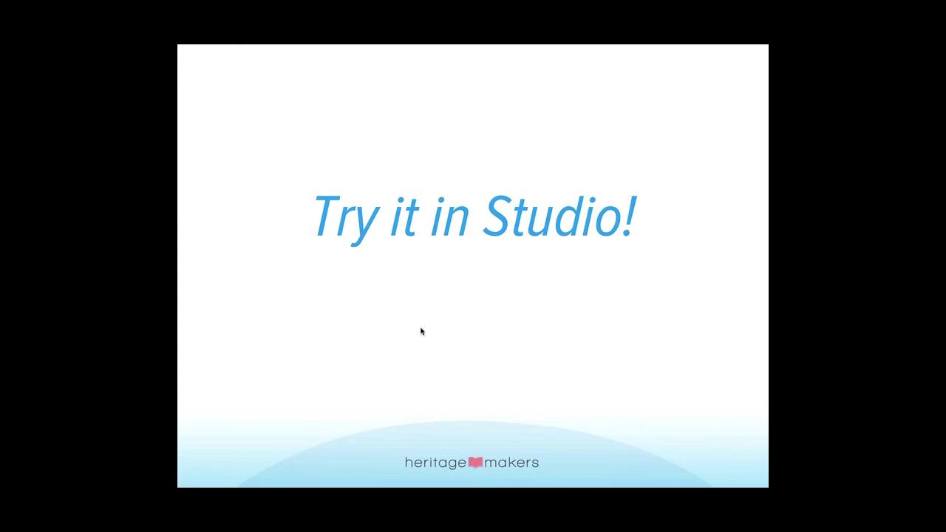
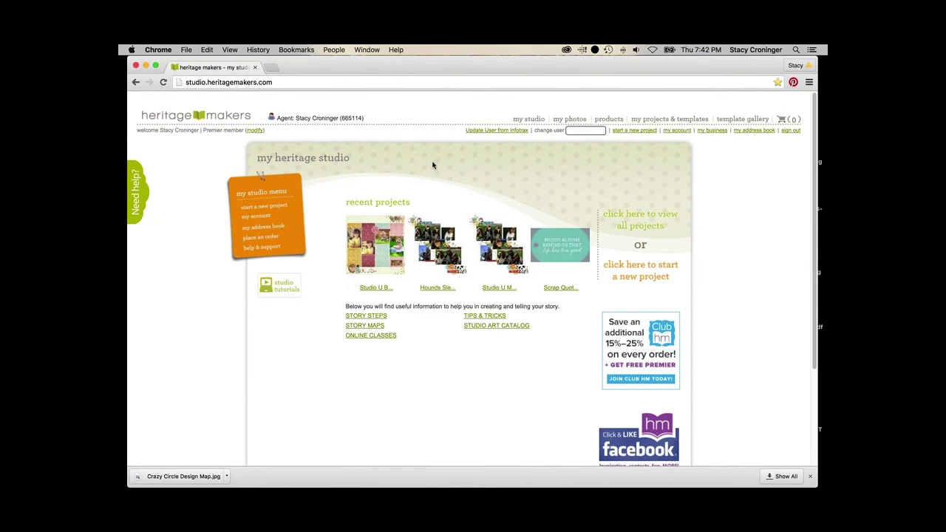
Step: Switch to the Heritage Makers site in Chrome and start a blank project in the digital scrapbooking category
{"action": "left_click", "coordinate": [644, 278]}
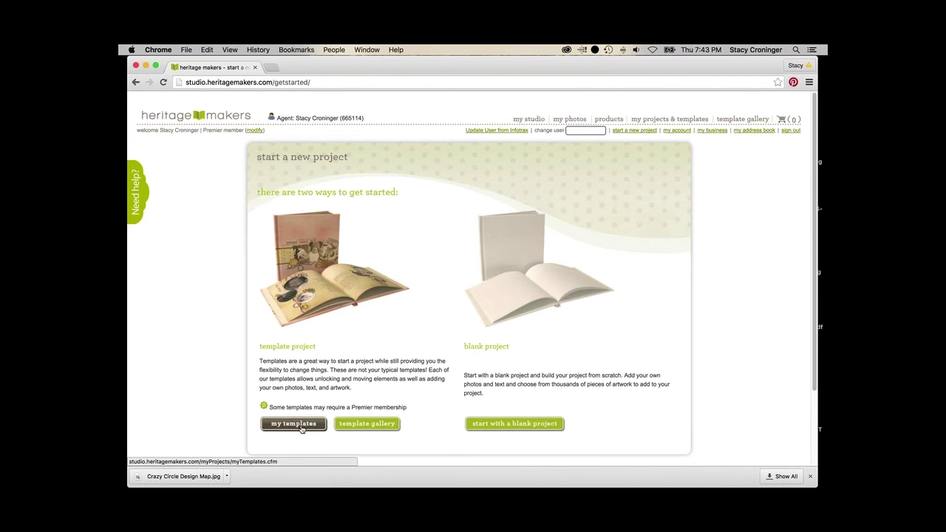
{"action": "left_click", "coordinate": [492, 430]}
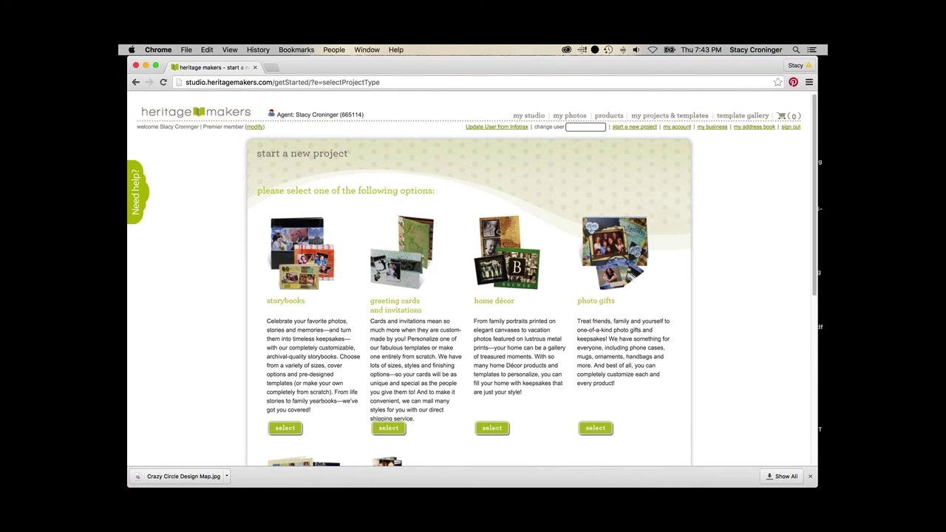
{"action": "scroll", "coordinate": [493, 431], "scroll_direction": "down", "scroll_amount": 5}
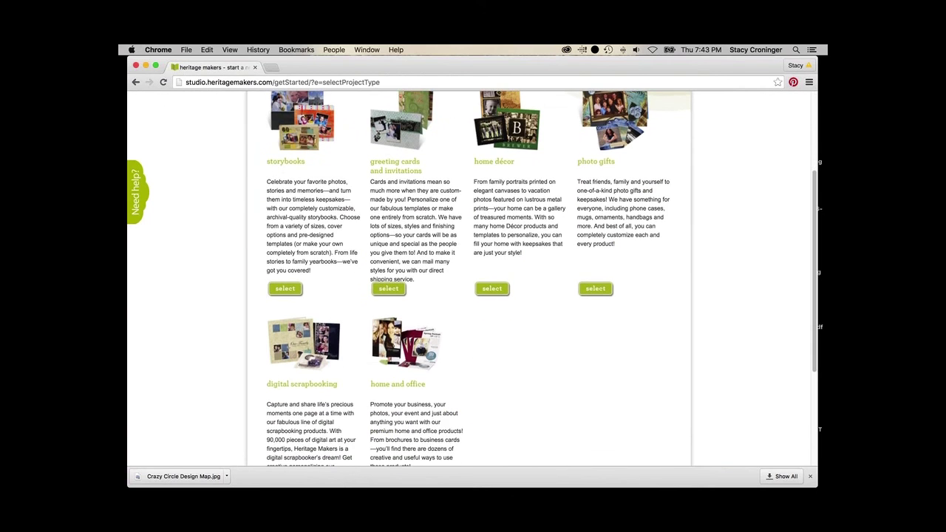
{"action": "scroll", "coordinate": [493, 431], "scroll_direction": "down", "scroll_amount": 4}
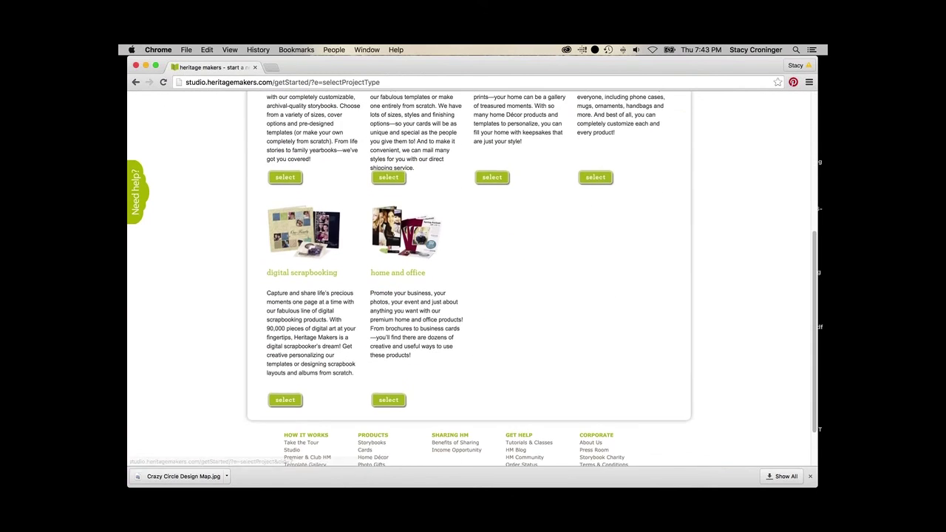
{"action": "left_click", "coordinate": [290, 400]}
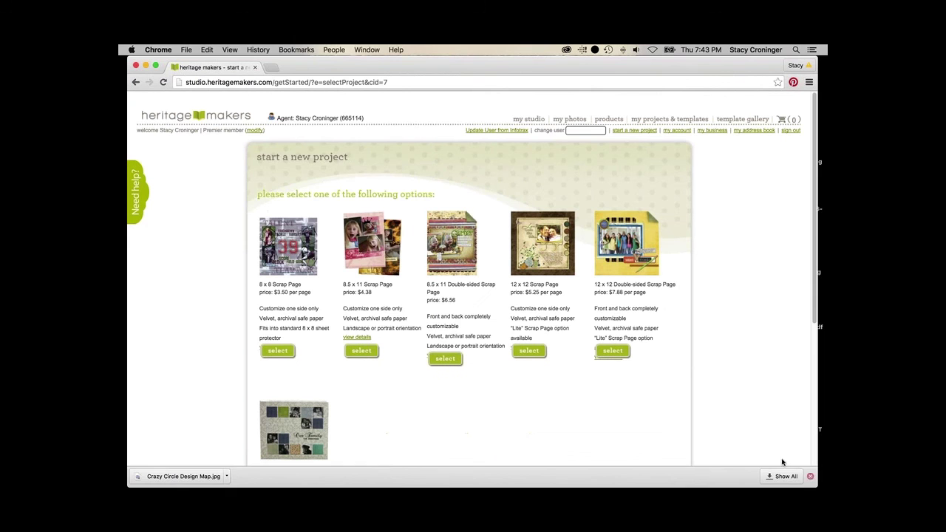
Step: Dismiss the downloads bar, choose the 12 x 12 Scrap Page product, and open the project name for entry
{"action": "left_click", "coordinate": [810, 477]}
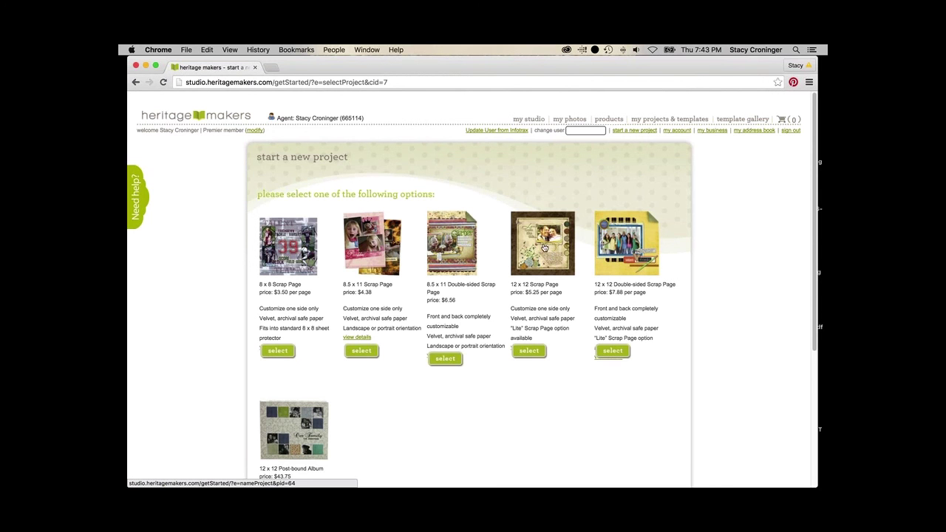
{"action": "left_click", "coordinate": [528, 352]}
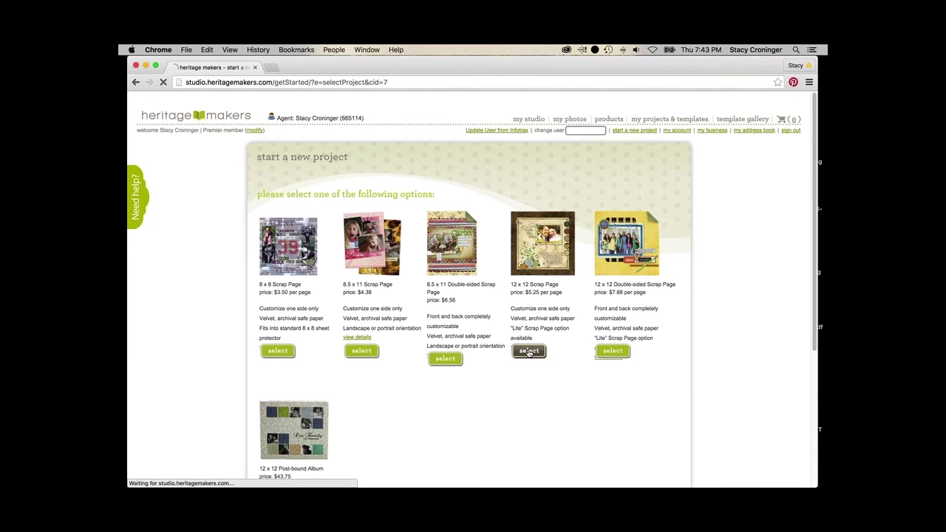
{"action": "left_click", "coordinate": [334, 218]}
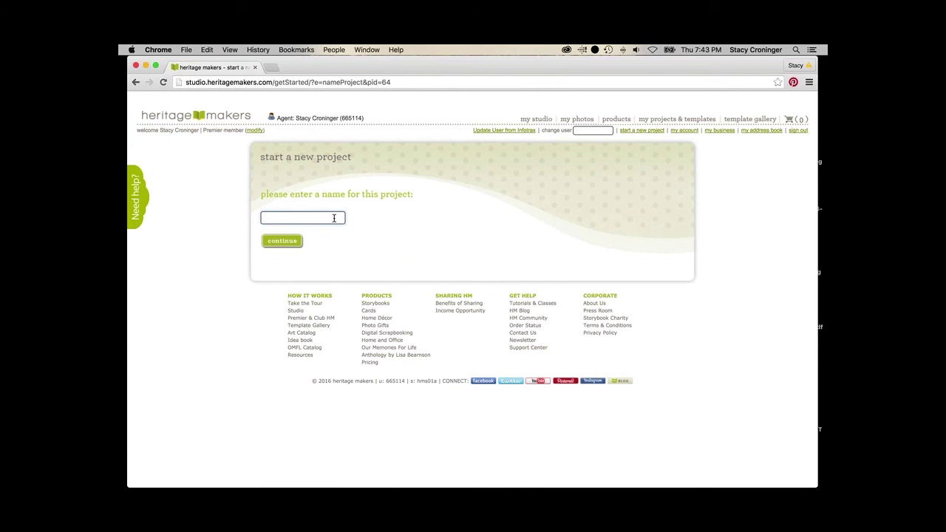
Step: Name the new project "Snuggles", begin it in the studio editor and hide the design guide around the page
{"action": "type", "text": "Snuggles"}
{"action": "left_click", "coordinate": [288, 241]}
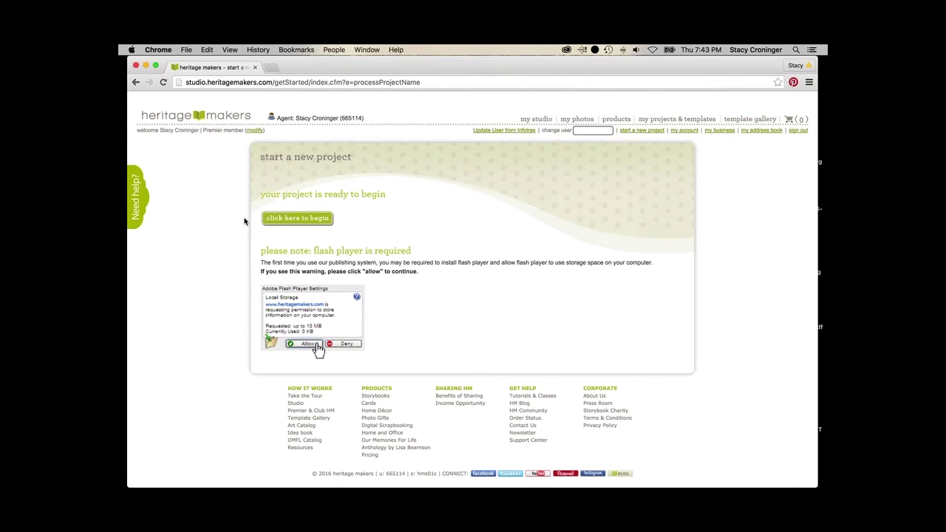
{"action": "left_click", "coordinate": [275, 220]}
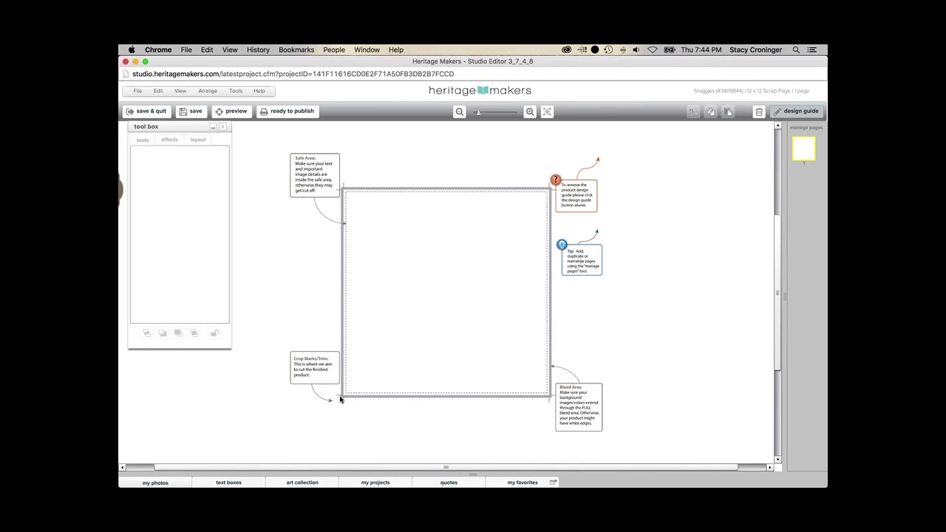
{"action": "left_click", "coordinate": [801, 111]}
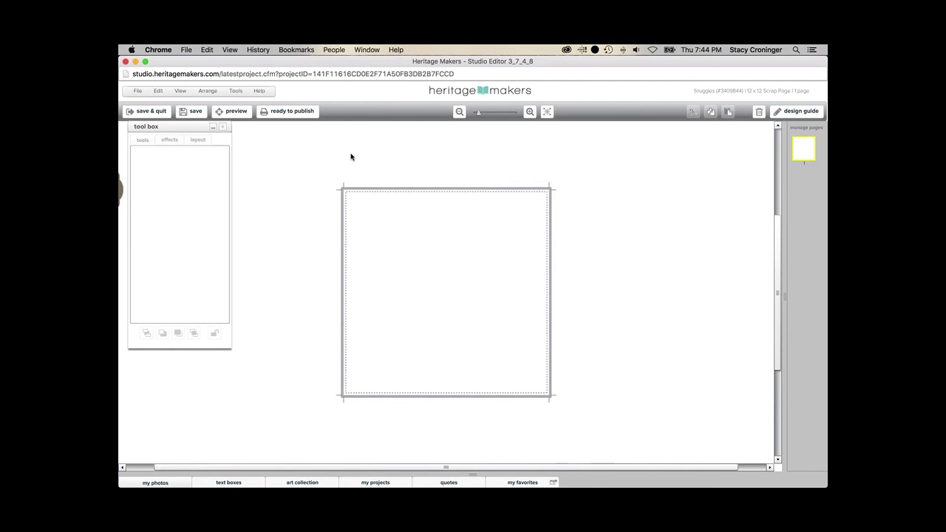
{"action": "left_click", "coordinate": [180, 91]}
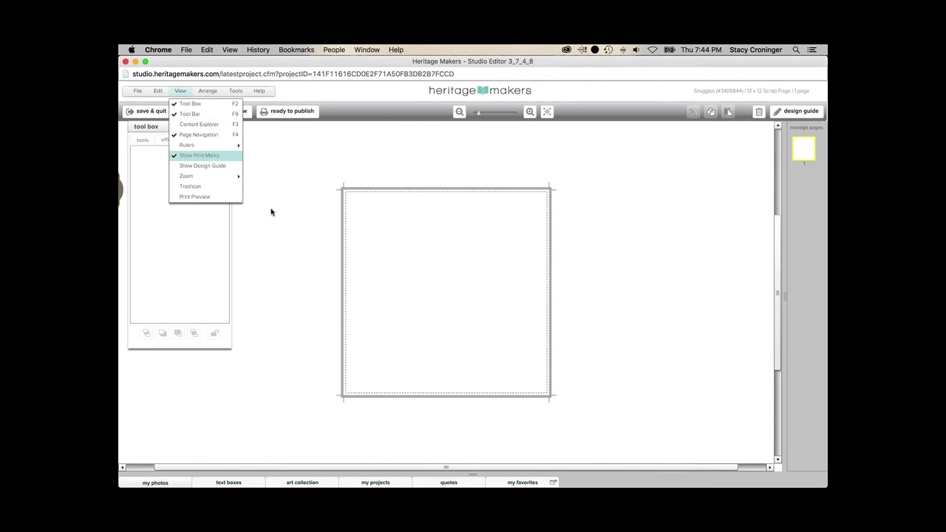
{"action": "left_click", "coordinate": [362, 240]}
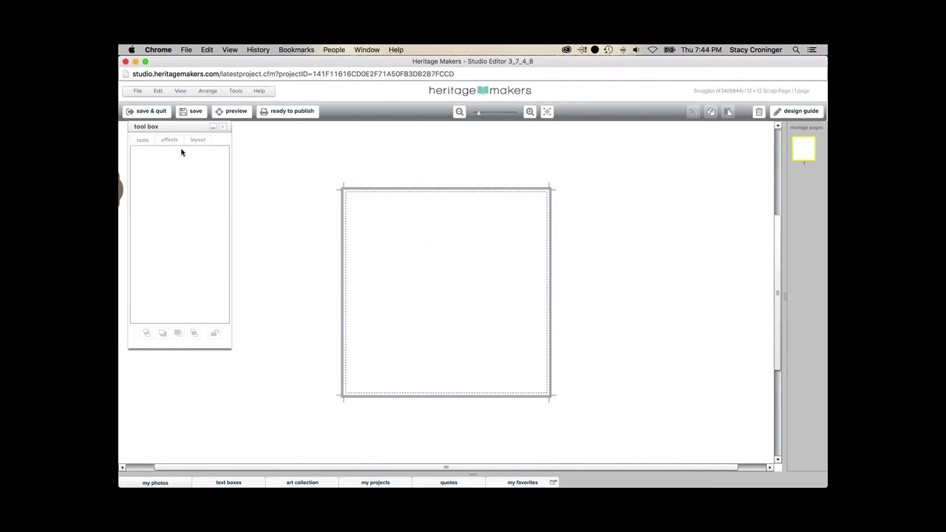
{"action": "left_click", "coordinate": [179, 91]}
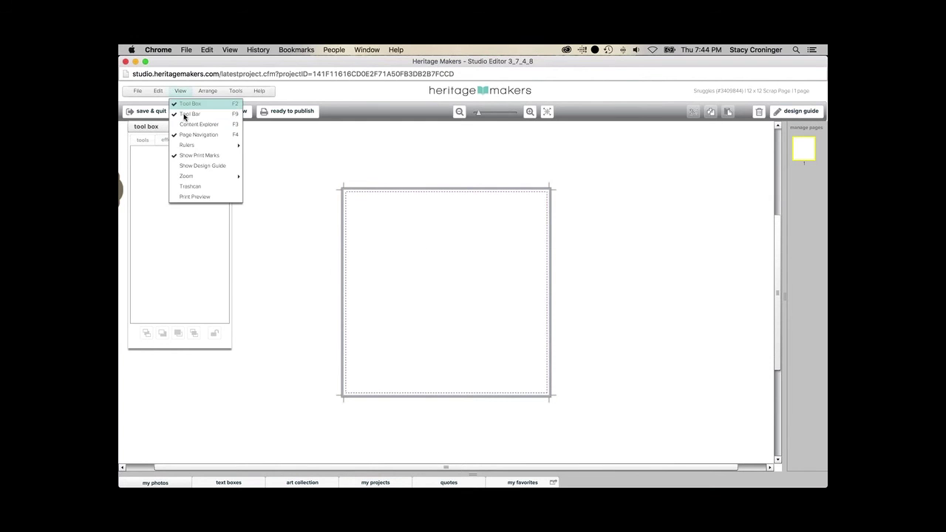
{"action": "left_click", "coordinate": [274, 205]}
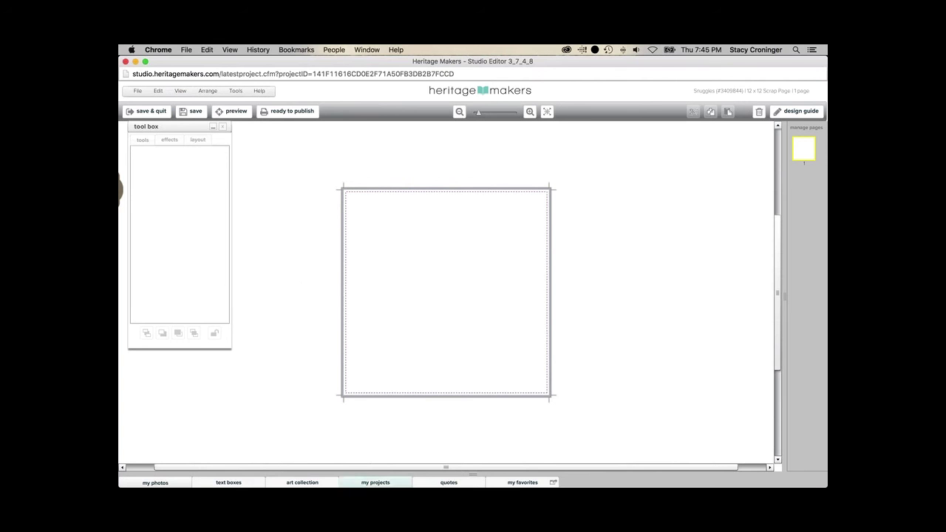
Step: Open the Free Snuggles collection from the art collection
{"action": "left_click", "coordinate": [302, 482]}
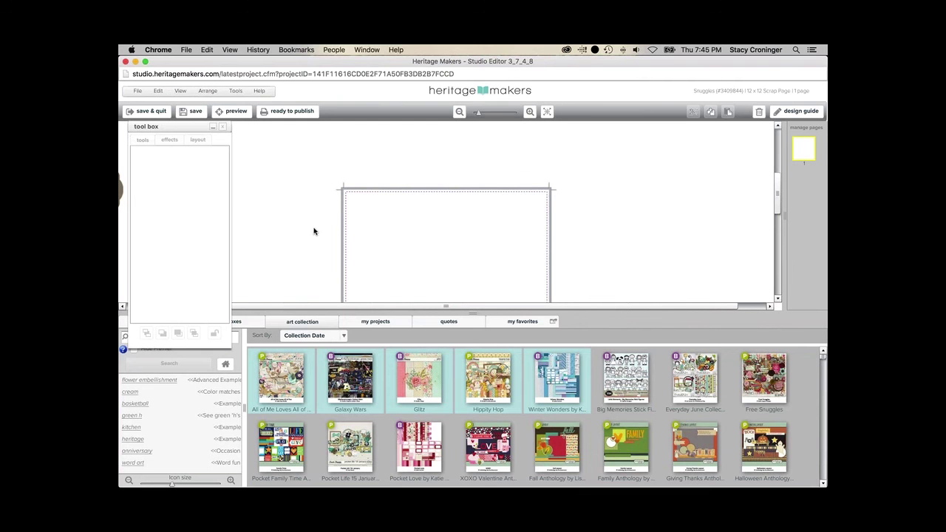
{"action": "left_click", "coordinate": [765, 379]}
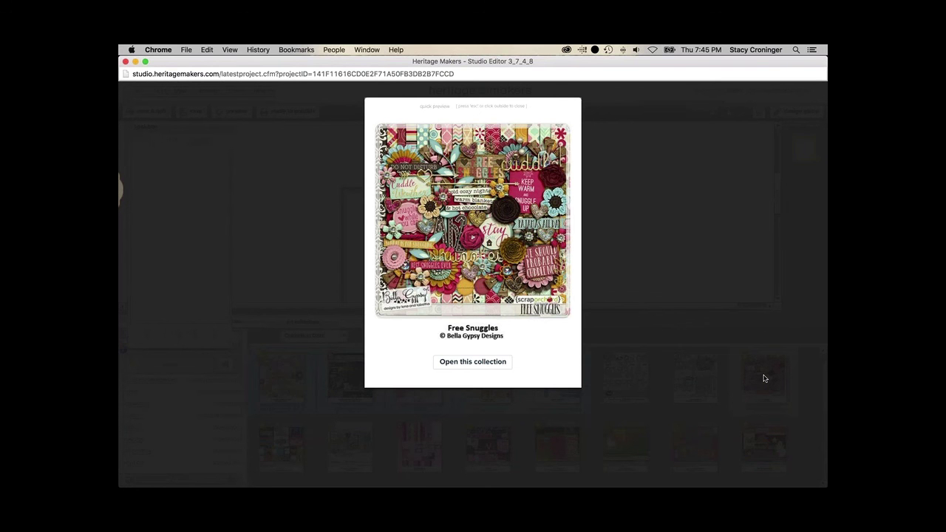
{"action": "left_click", "coordinate": [491, 362]}
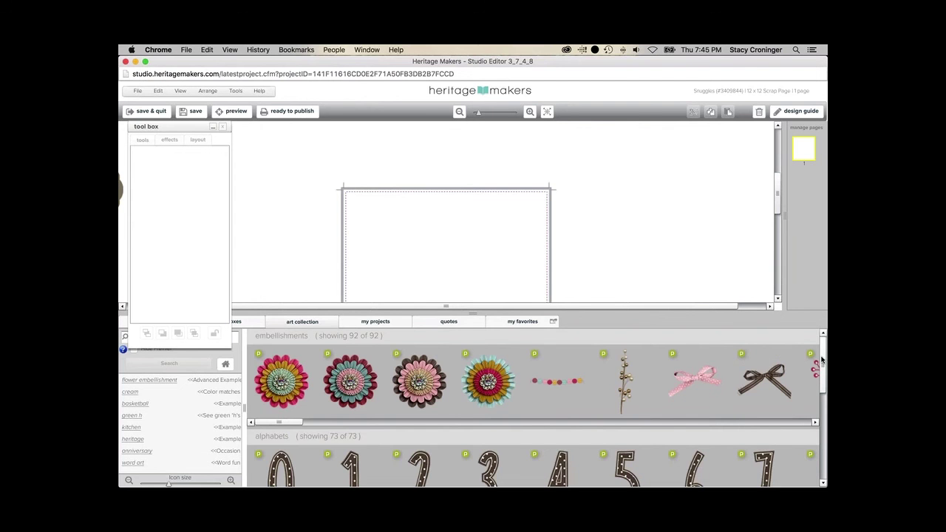
Step: Find the plain pale green paper among the collection's backgrounds and place it on the page
{"action": "scroll", "coordinate": [824, 378], "scroll_direction": "down", "scroll_amount": 1}
{"action": "scroll", "coordinate": [825, 378], "scroll_direction": "down", "scroll_amount": 2}
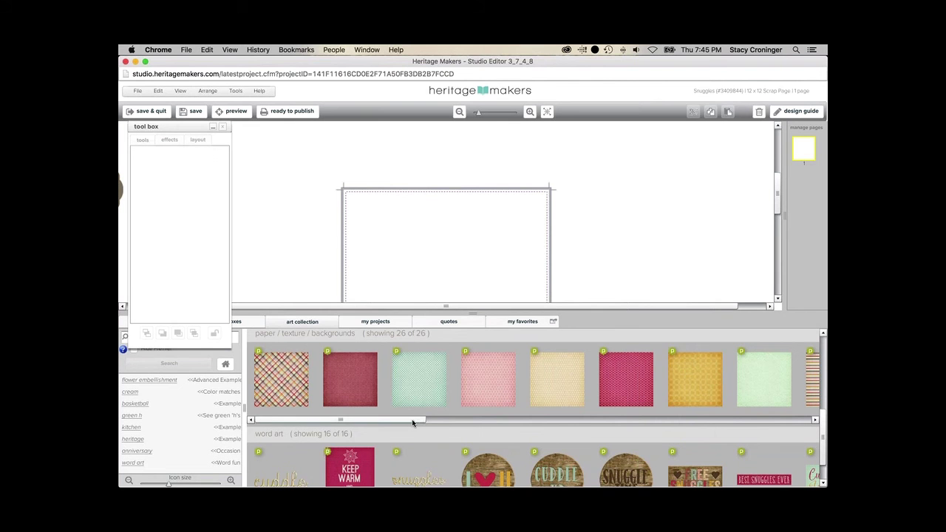
{"action": "left_click_drag", "start_coordinate": [414, 420], "coordinate": [683, 407]}
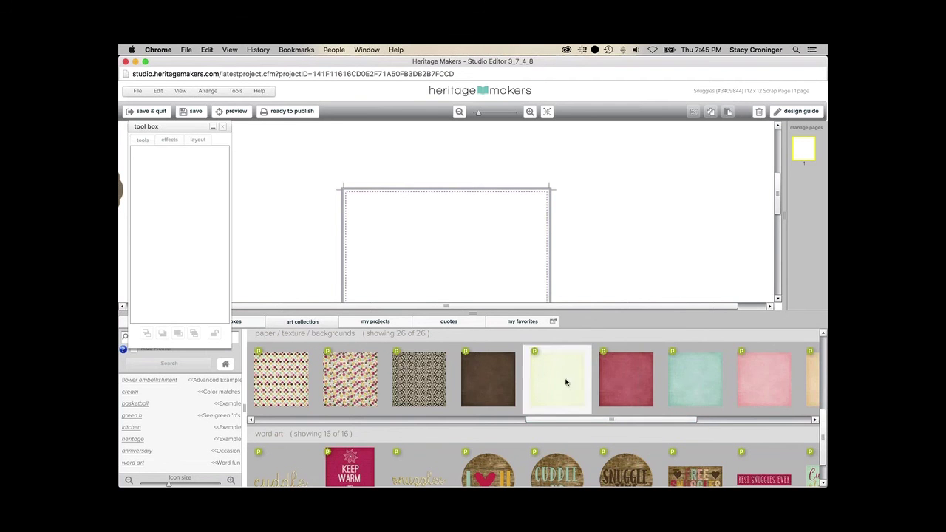
{"action": "left_click_drag", "start_coordinate": [566, 382], "coordinate": [482, 233]}
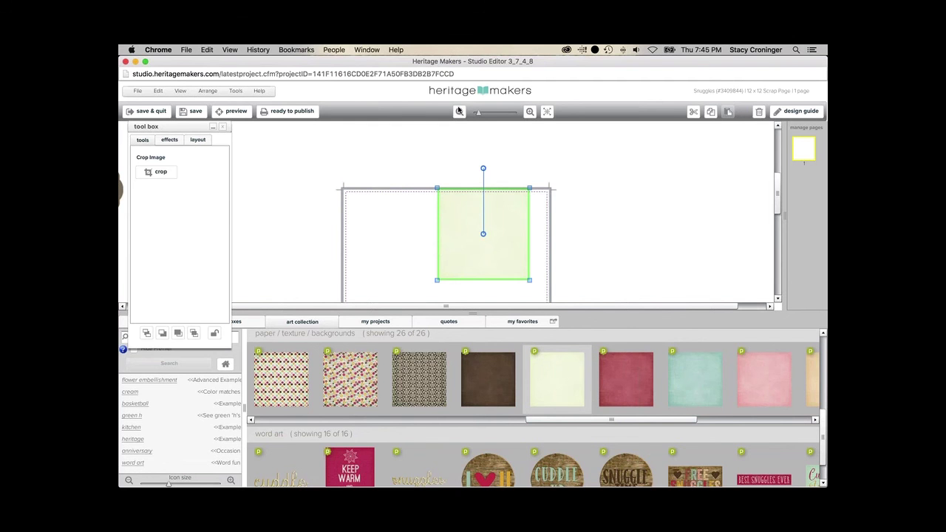
Step: Enlarge and position the pale green paper to cover the whole page and its bleed area, and lock it in place
{"action": "left_click", "coordinate": [459, 112]}
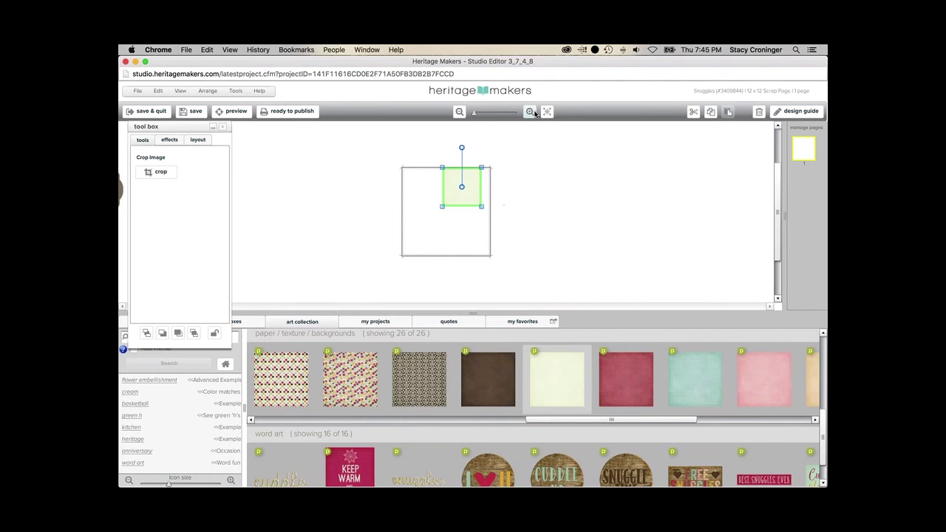
{"action": "left_click", "coordinate": [530, 111]}
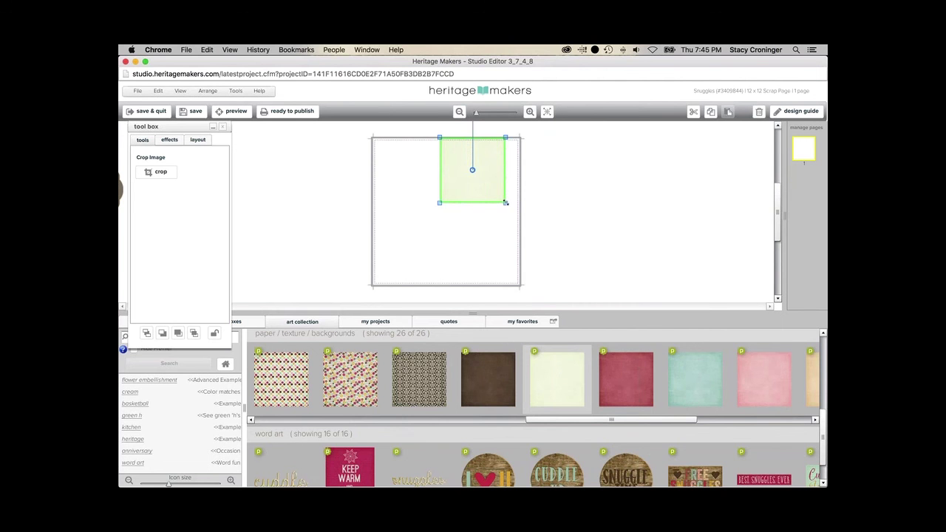
{"action": "left_click_drag", "start_coordinate": [505, 202], "coordinate": [603, 301]}
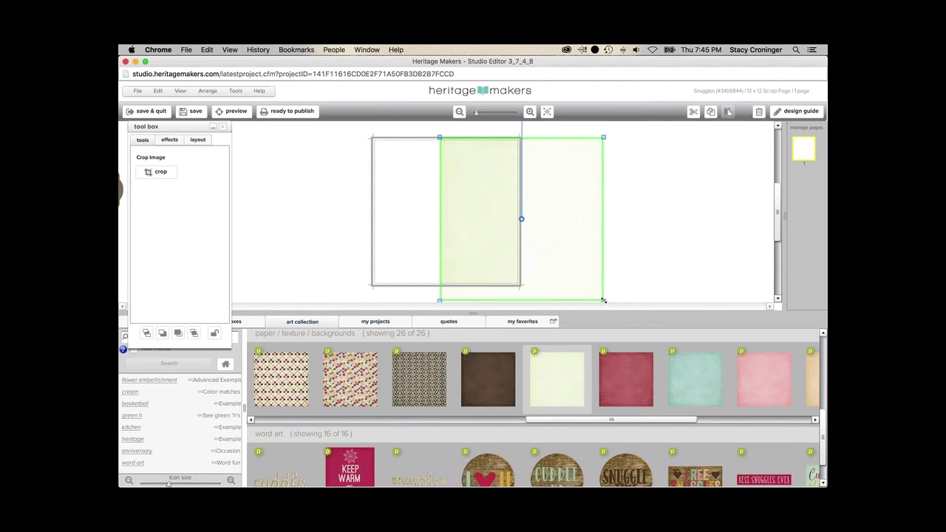
{"action": "left_click_drag", "start_coordinate": [562, 255], "coordinate": [495, 253]}
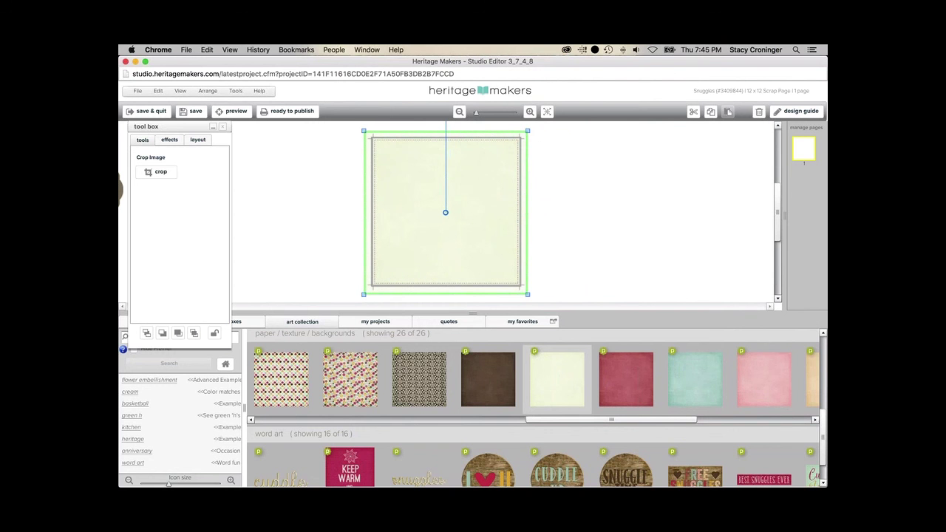
{"action": "left_click_drag", "start_coordinate": [527, 294], "coordinate": [526, 292]}
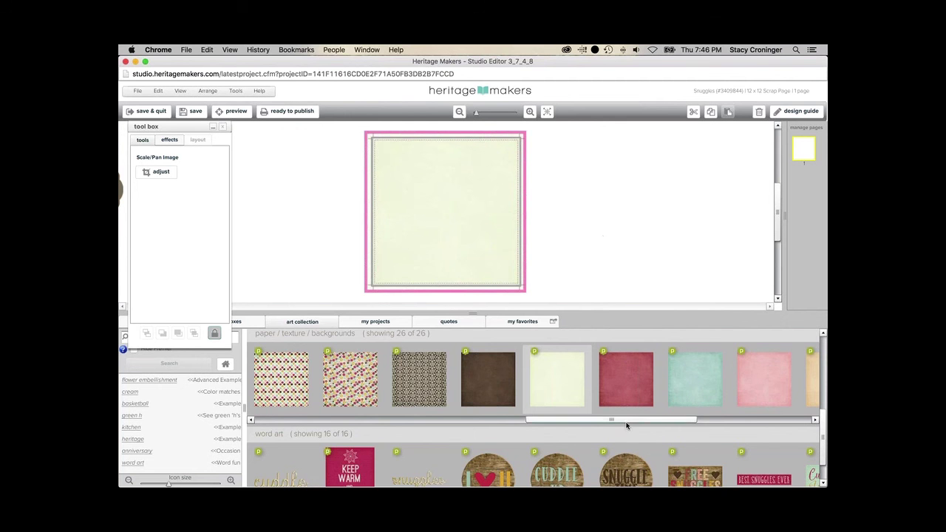
Step: Place the gold circle-patterned, teal, magenta and light pink patterned papers separately in the blank space beside the page
{"action": "left_click_drag", "start_coordinate": [602, 421], "coordinate": [378, 419]}
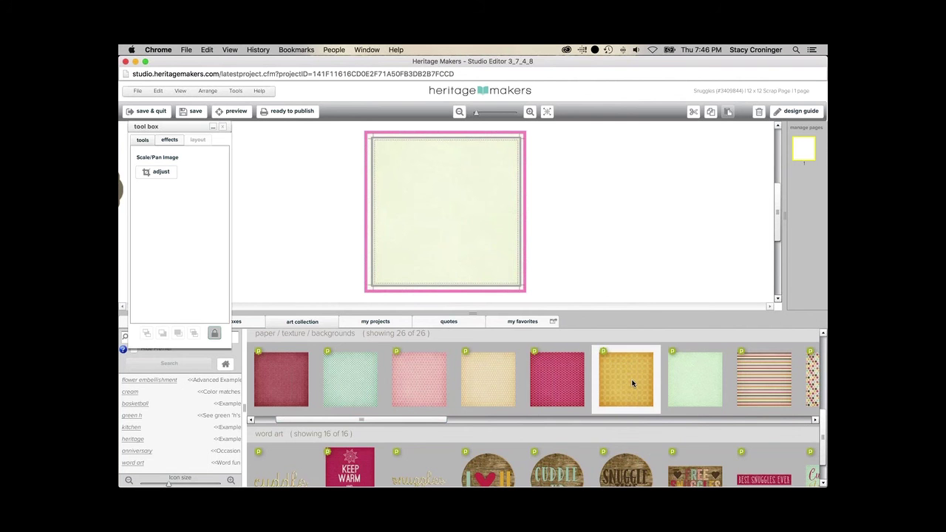
{"action": "left_click_drag", "start_coordinate": [632, 382], "coordinate": [309, 173]}
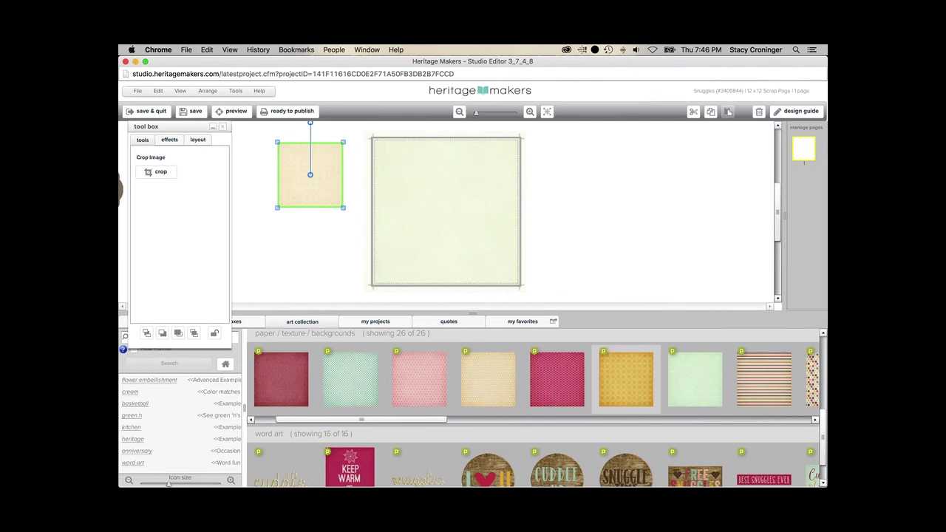
{"action": "left_click_drag", "start_coordinate": [361, 393], "coordinate": [624, 222]}
{"action": "left_click_drag", "start_coordinate": [557, 377], "coordinate": [561, 239]}
{"action": "left_click_drag", "start_coordinate": [422, 379], "coordinate": [331, 223]}
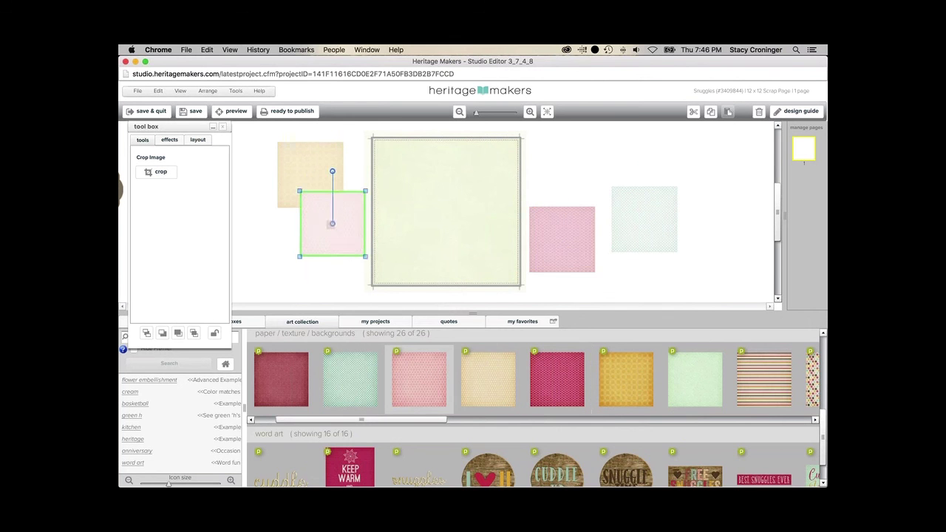
{"action": "left_click_drag", "start_coordinate": [317, 256], "coordinate": [283, 283]}
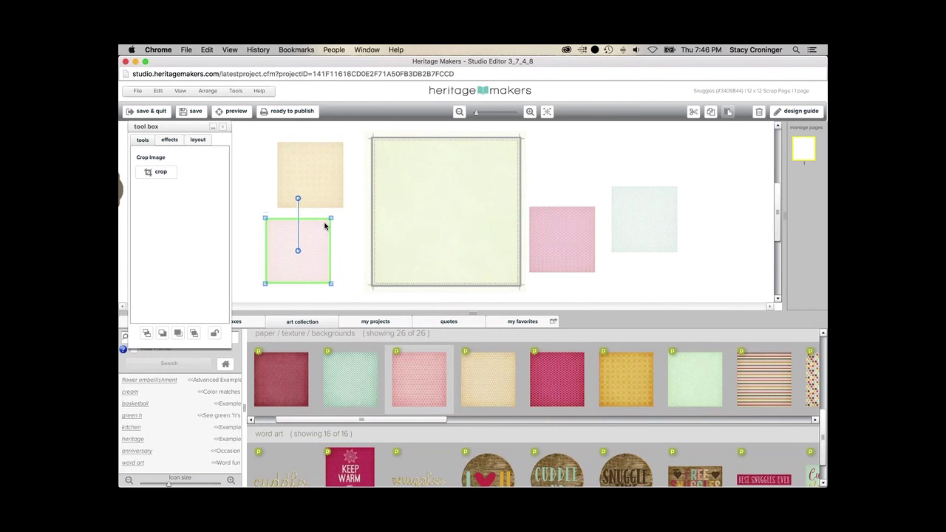
Step: Move the gold patterned paper onto the left part of the page and enlarge it to about 8.5 inches square
{"action": "left_click_drag", "start_coordinate": [327, 162], "coordinate": [425, 193]}
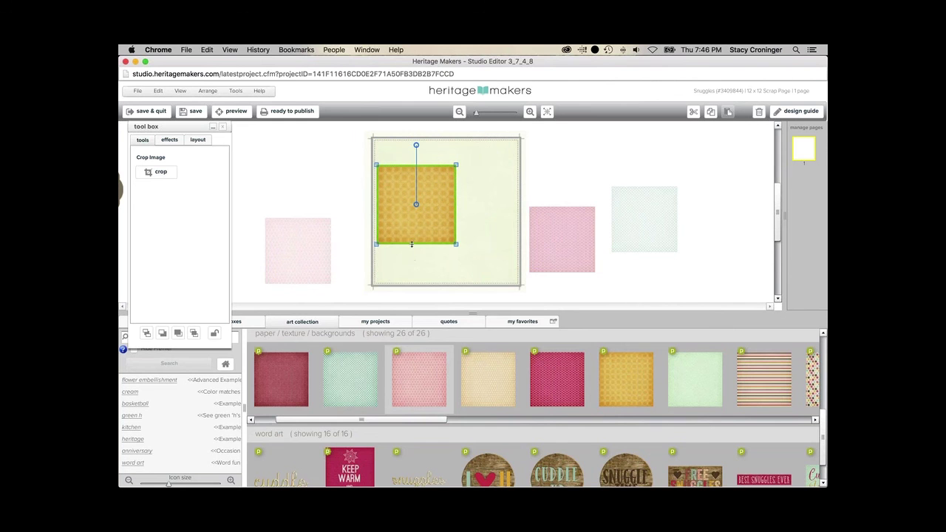
{"action": "left_click_drag", "start_coordinate": [411, 242], "coordinate": [413, 253]}
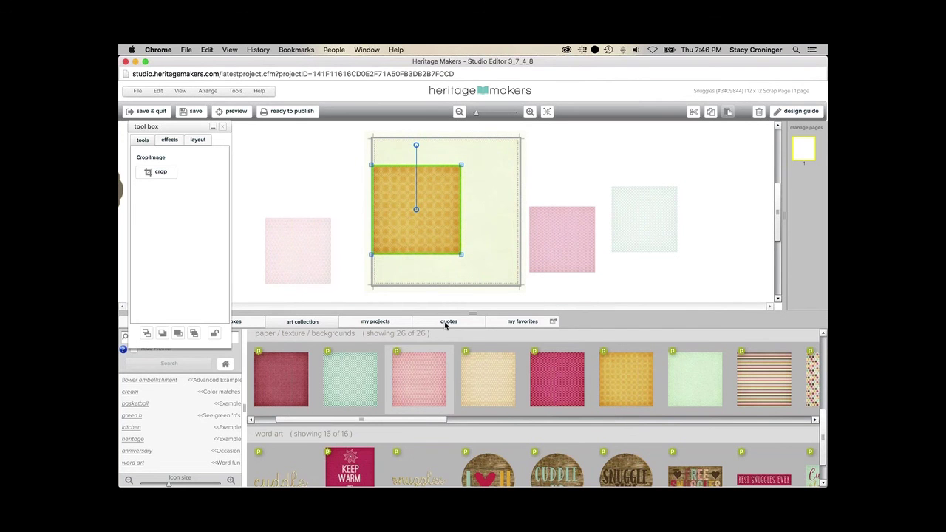
{"action": "left_click", "coordinate": [474, 311]}
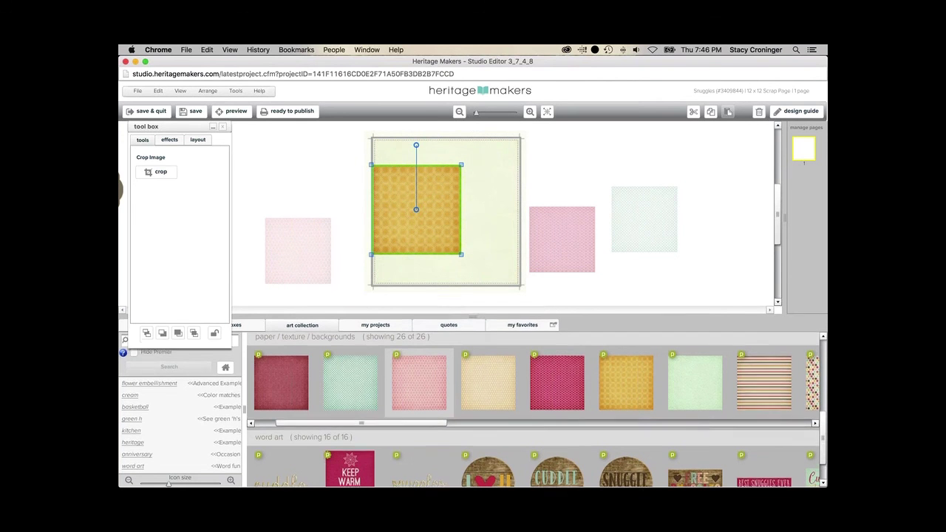
{"action": "left_click", "coordinate": [528, 111]}
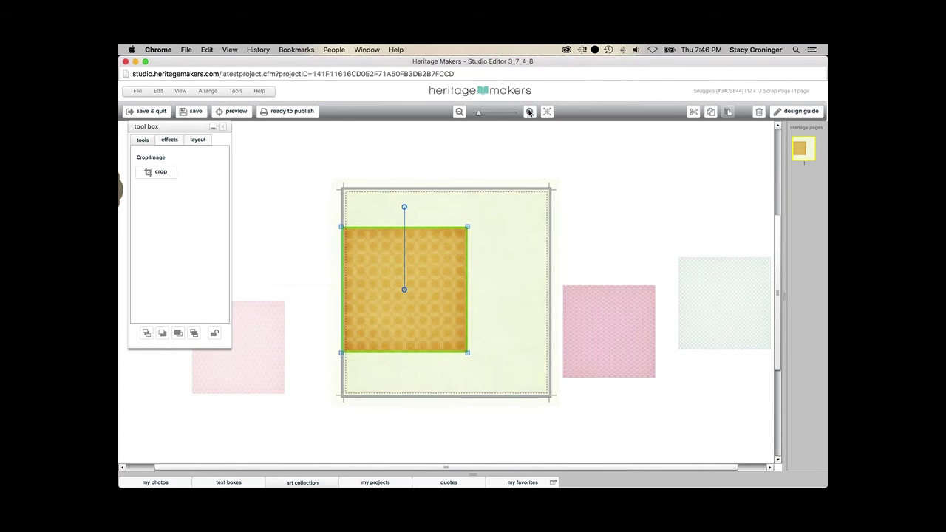
{"action": "left_click", "coordinate": [529, 112]}
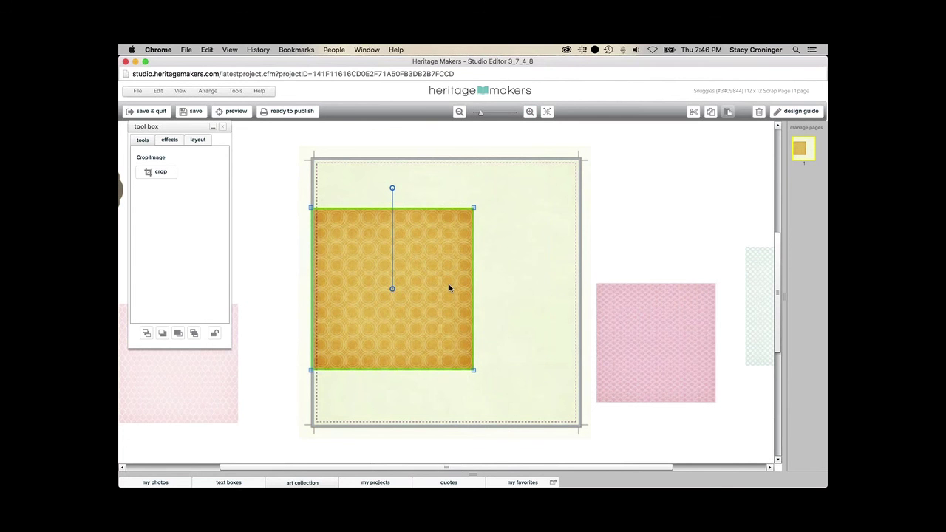
{"action": "left_click_drag", "start_coordinate": [448, 285], "coordinate": [448, 275]}
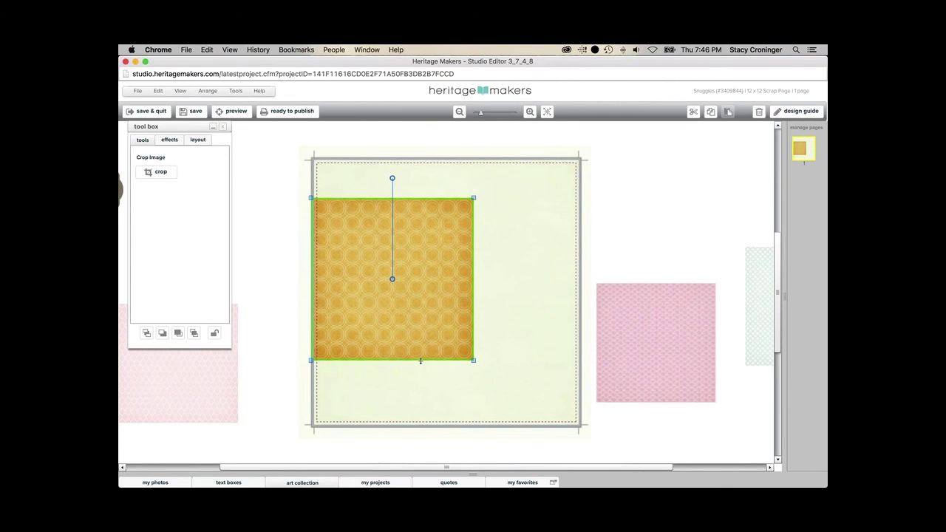
{"action": "left_click_drag", "start_coordinate": [419, 360], "coordinate": [419, 384]}
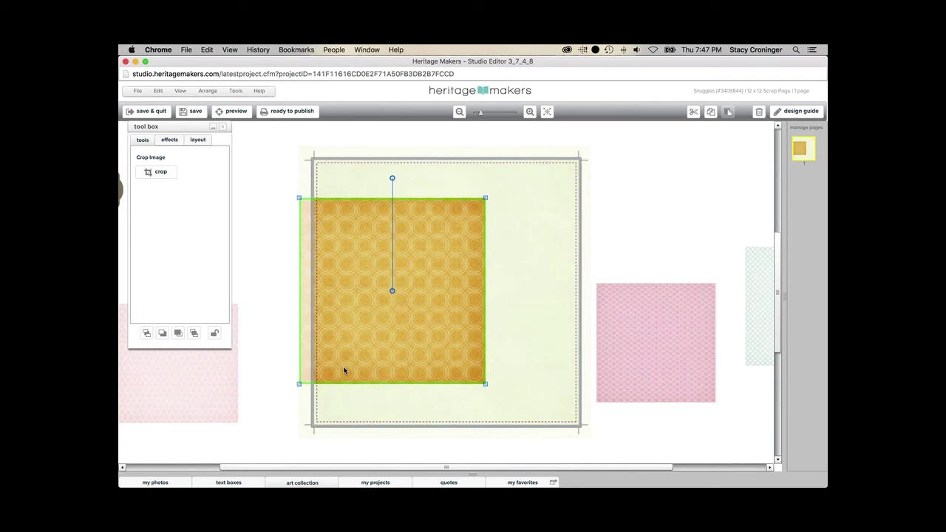
Step: Turn off Lock Proportions for the gold paper and crop it to a narrow full-height vertical strip near the page's left edge
{"action": "left_click", "coordinate": [193, 140]}
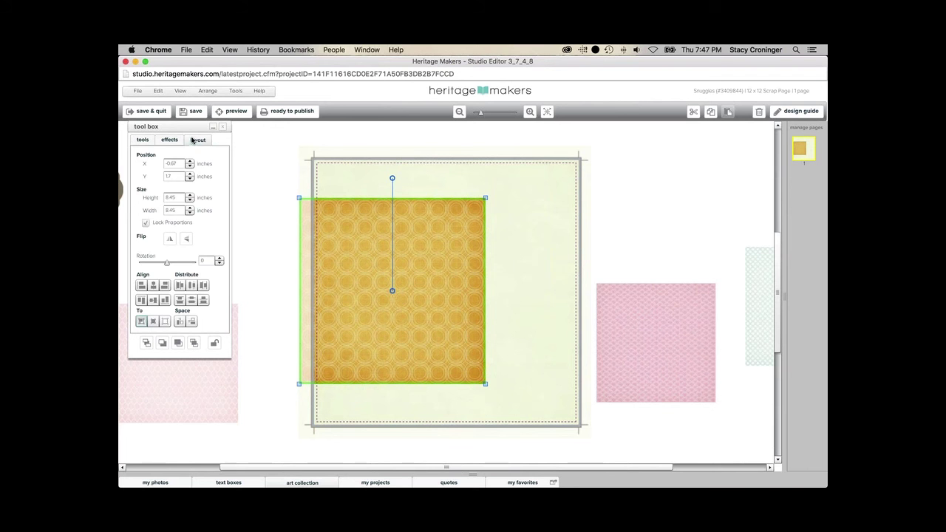
{"action": "left_click", "coordinate": [145, 223]}
{"action": "left_click", "coordinate": [143, 139]}
{"action": "left_click", "coordinate": [153, 172]}
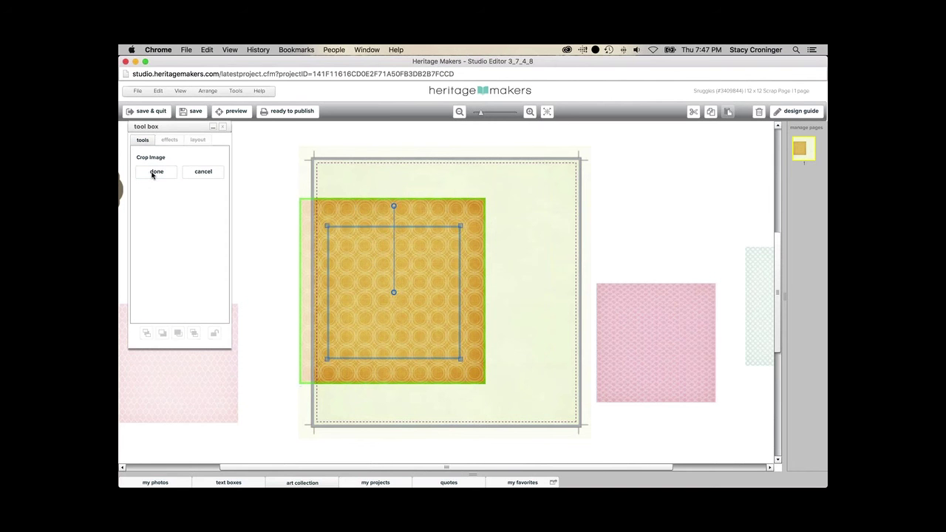
{"action": "left_click_drag", "start_coordinate": [367, 227], "coordinate": [373, 198]}
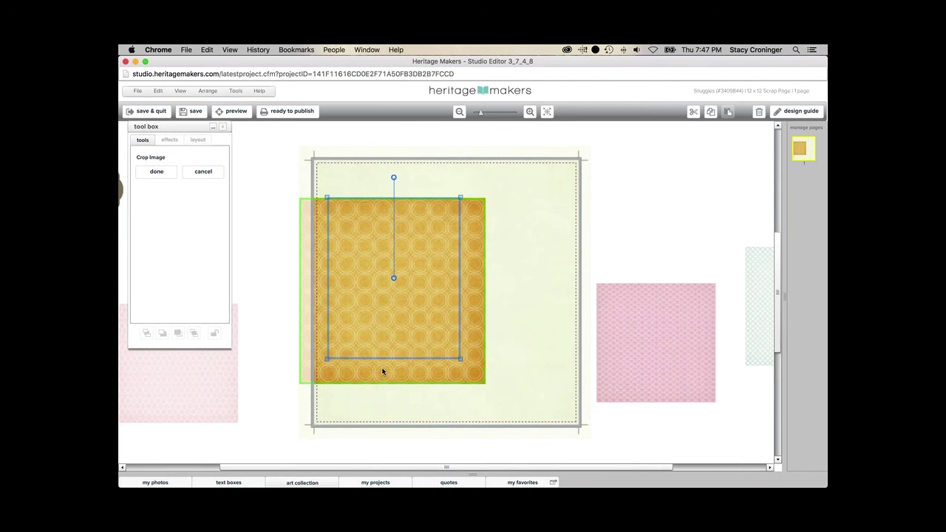
{"action": "left_click_drag", "start_coordinate": [389, 357], "coordinate": [389, 382]}
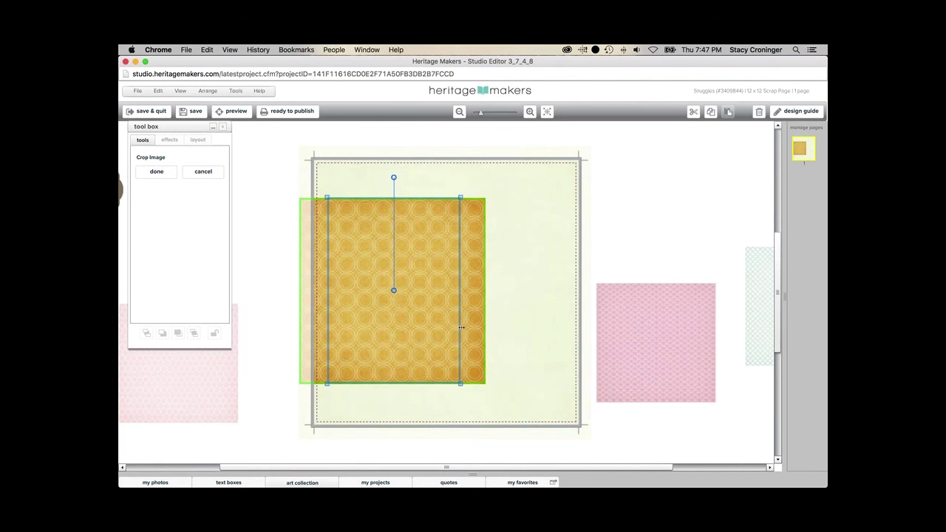
{"action": "left_click_drag", "start_coordinate": [460, 329], "coordinate": [376, 316]}
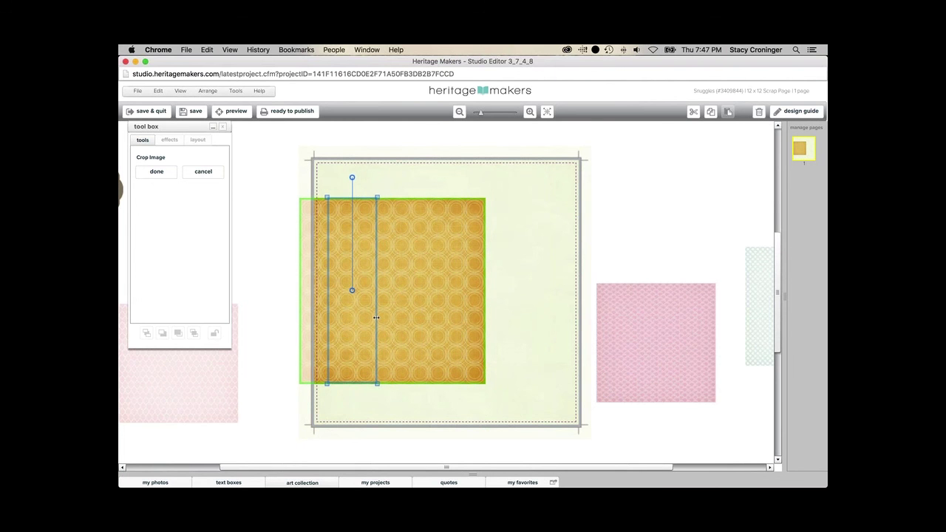
{"action": "left_click", "coordinate": [158, 172]}
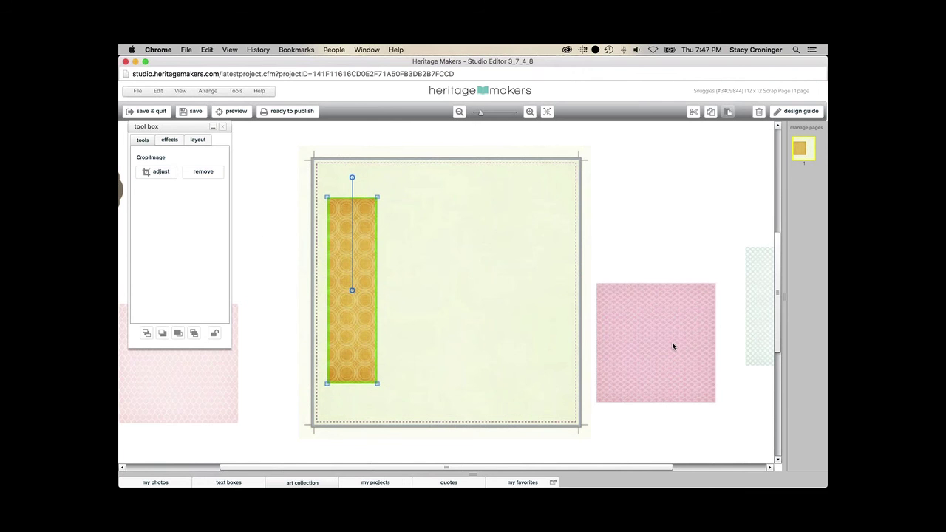
Step: Move the magenta patterned paper onto the page beside the gold strip and enlarge it to match the gold strip's height
{"action": "left_click_drag", "start_coordinate": [671, 342], "coordinate": [591, 284]}
{"action": "left_click_drag", "start_coordinate": [463, 239], "coordinate": [454, 262]}
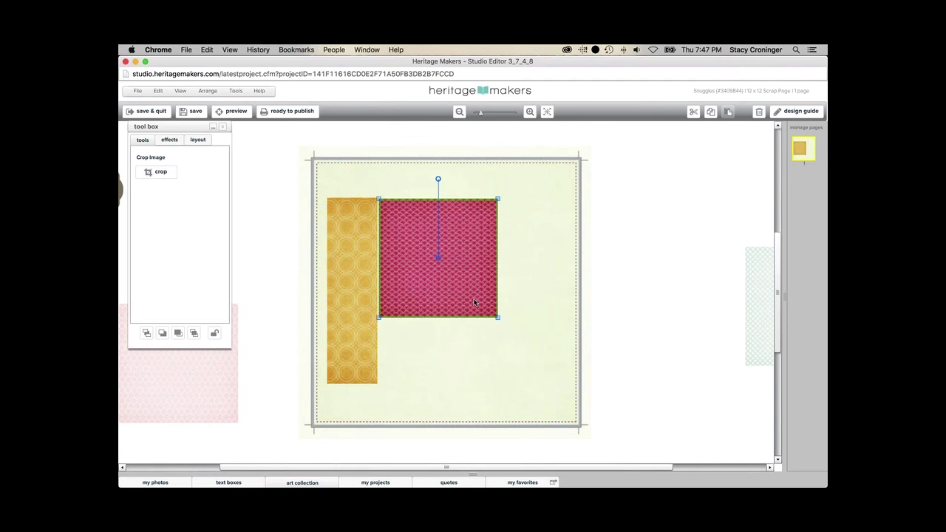
{"action": "left_click", "coordinate": [528, 111]}
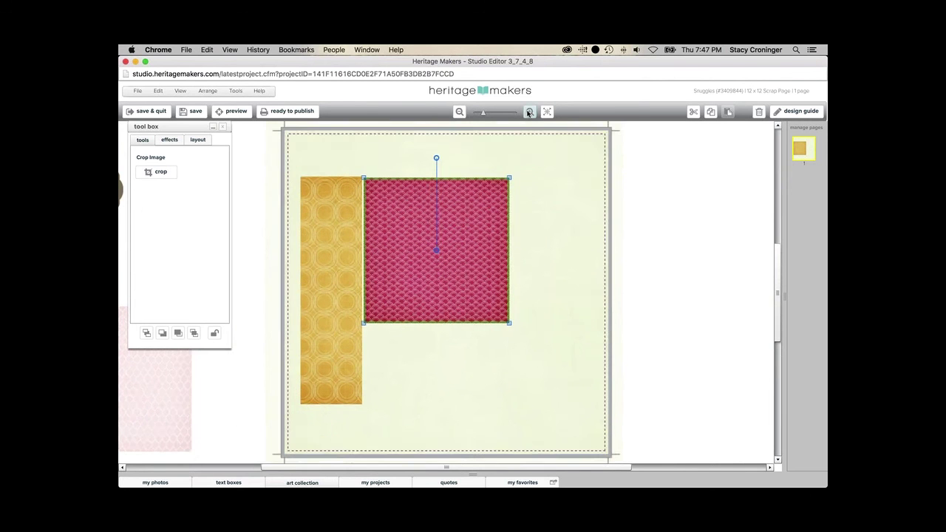
{"action": "left_click", "coordinate": [529, 111]}
{"action": "left_click_drag", "start_coordinate": [465, 244], "coordinate": [464, 242]}
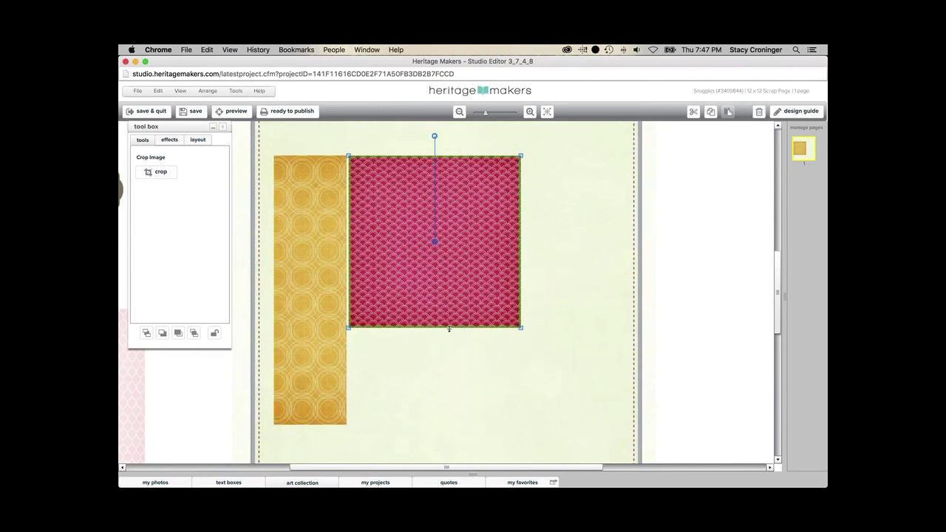
{"action": "left_click_drag", "start_coordinate": [449, 328], "coordinate": [445, 426]}
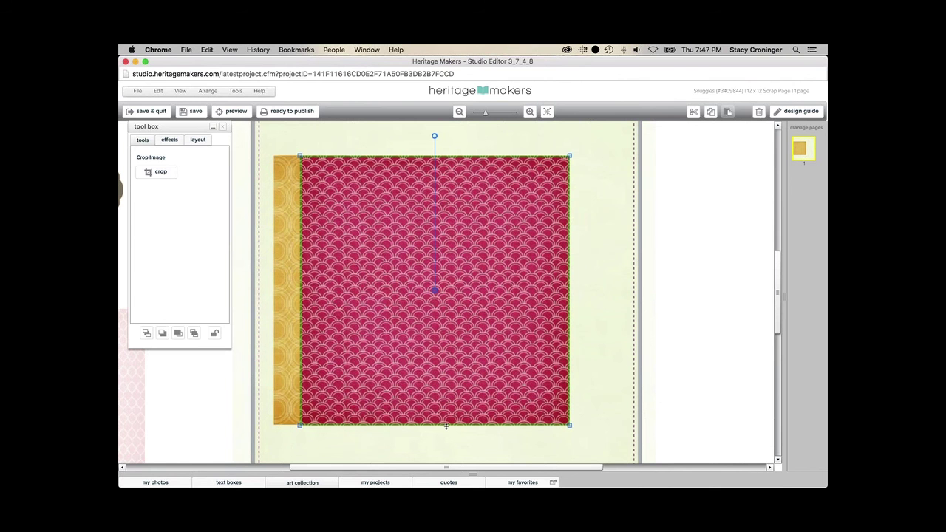
Step: Crop the magenta paper to a narrow full-height vertical strip and place it just right of the gold strip, leaving a gap
{"action": "left_click", "coordinate": [174, 174]}
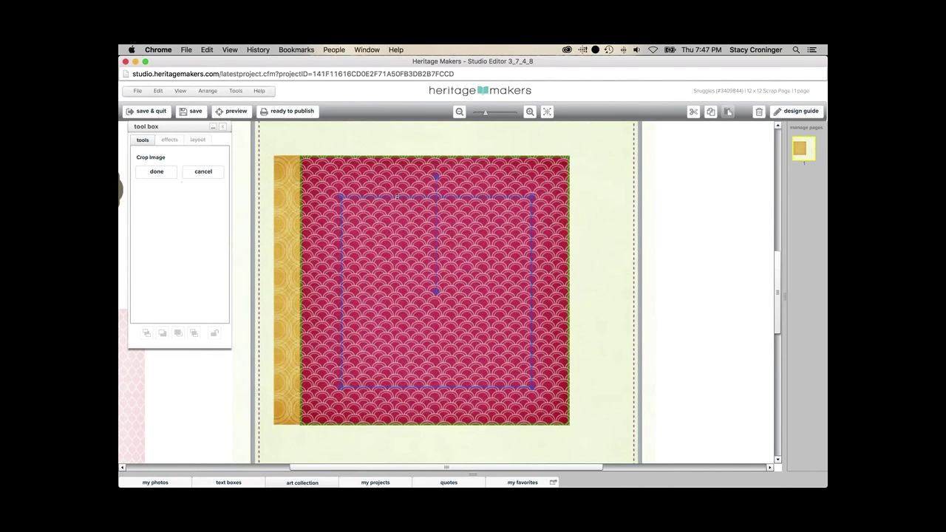
{"action": "left_click_drag", "start_coordinate": [396, 196], "coordinate": [402, 155]}
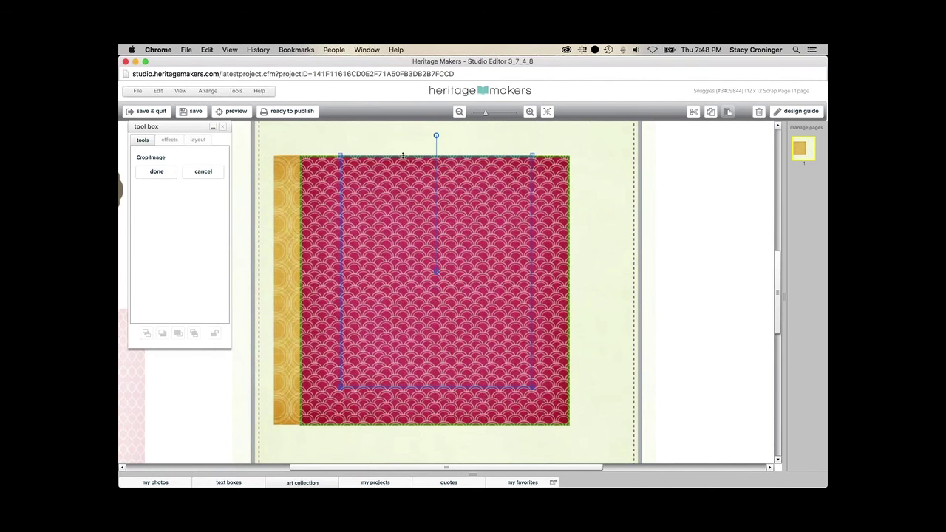
{"action": "left_click_drag", "start_coordinate": [416, 387], "coordinate": [416, 425]}
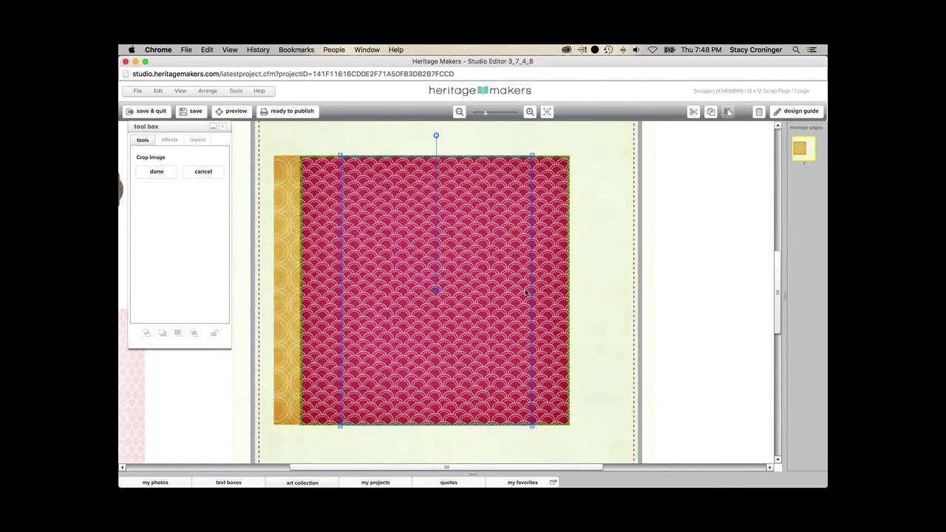
{"action": "left_click_drag", "start_coordinate": [531, 289], "coordinate": [401, 279]}
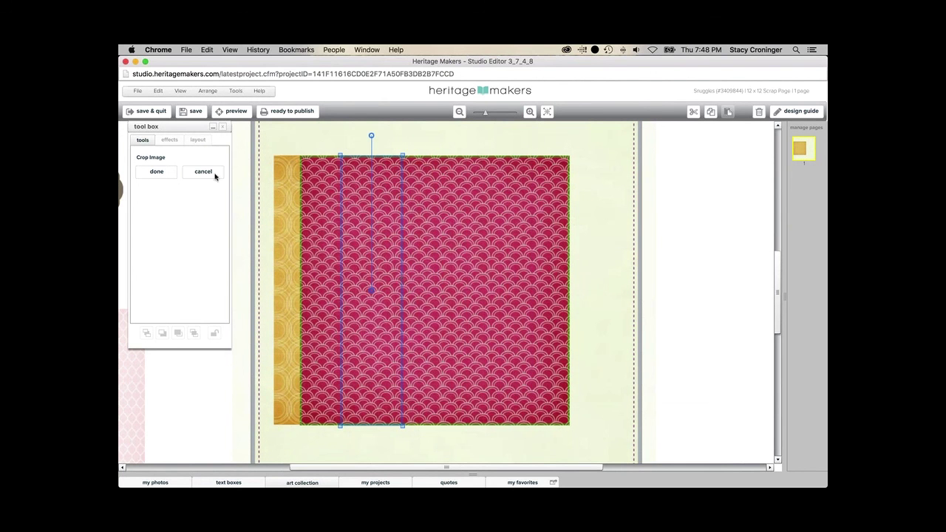
{"action": "left_click", "coordinate": [155, 174]}
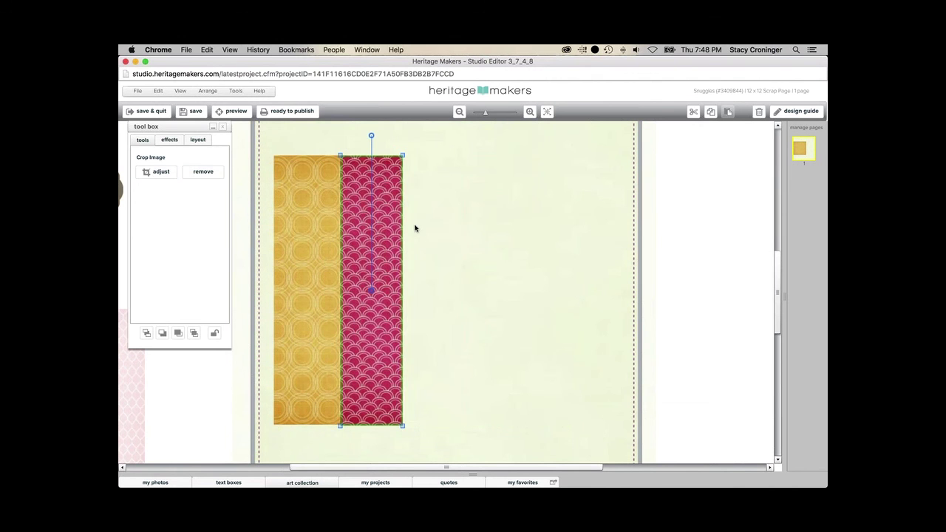
{"action": "left_click_drag", "start_coordinate": [387, 224], "coordinate": [422, 219]}
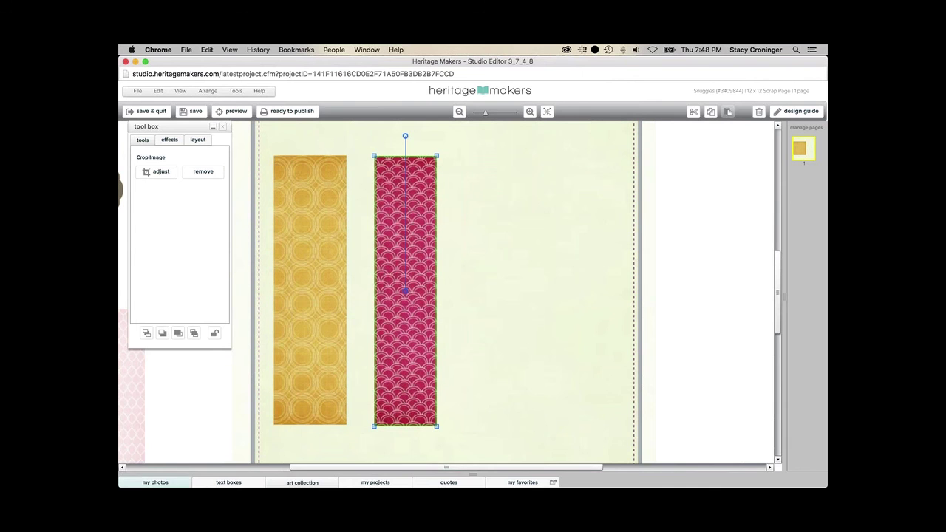
Step: Add Depositphotos_37212845_original.jpg, the portrait photo of the girl with chicks, from the Easter album onto the paper strips
{"action": "left_click", "coordinate": [168, 482]}
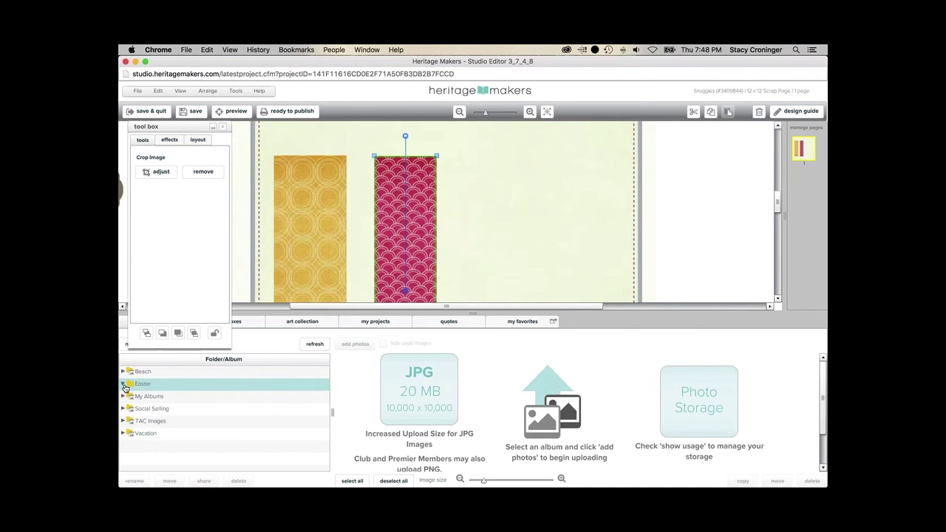
{"action": "left_click", "coordinate": [124, 384]}
{"action": "left_click", "coordinate": [142, 396]}
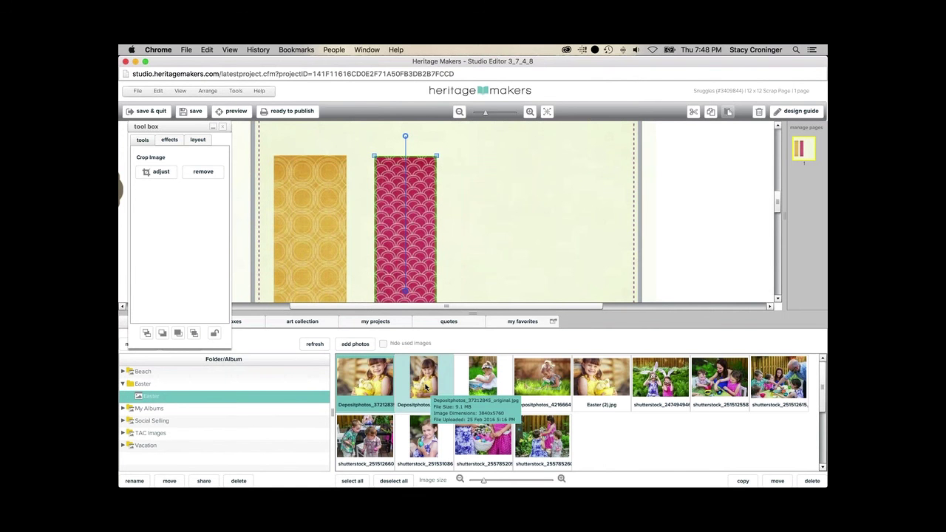
{"action": "left_click_drag", "start_coordinate": [425, 385], "coordinate": [384, 221]}
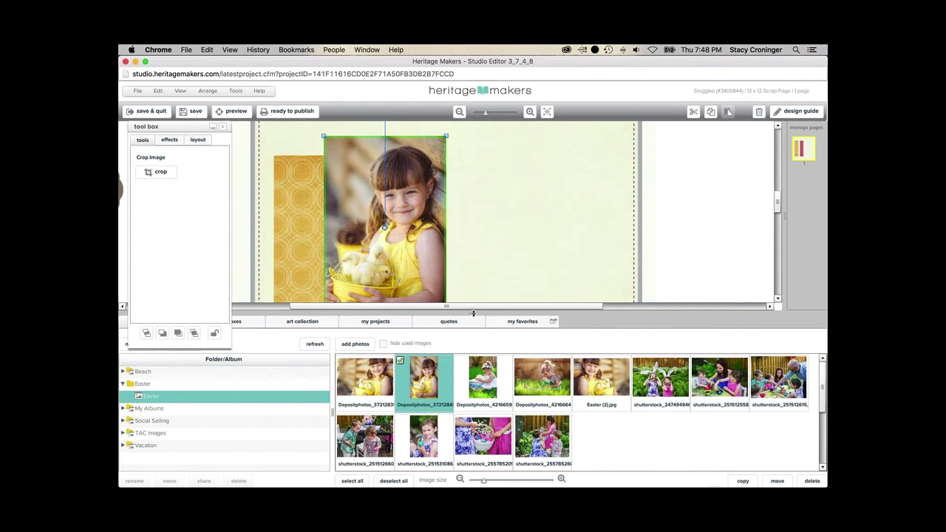
{"action": "left_click_drag", "start_coordinate": [473, 313], "coordinate": [474, 474]}
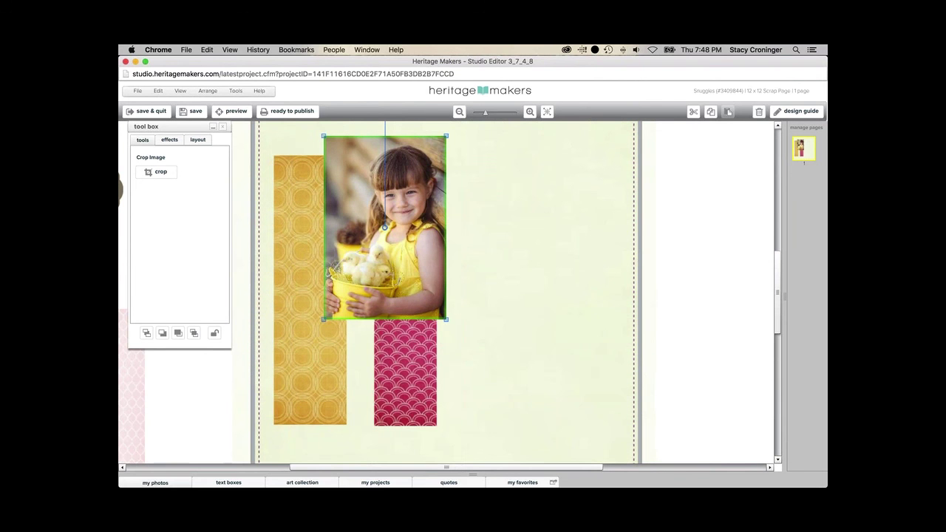
Step: Shrink the girl's photo proportionally and set its width to 2.75 inches
{"action": "left_click", "coordinate": [197, 140]}
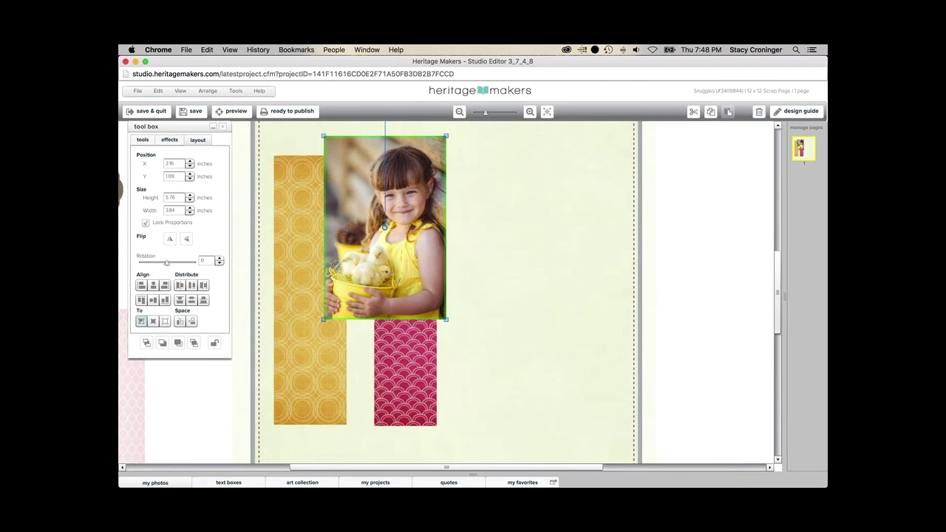
{"action": "left_click_drag", "start_coordinate": [323, 137], "coordinate": [362, 183]}
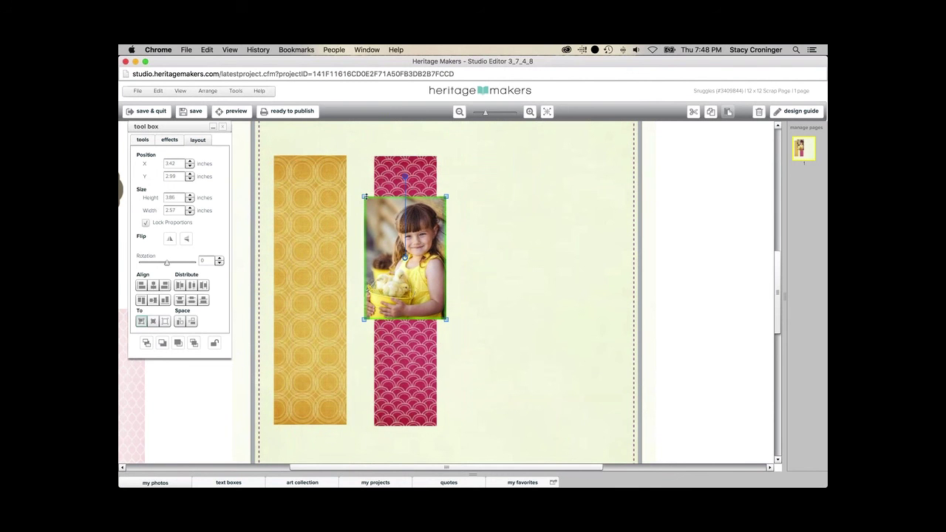
{"action": "left_click_drag", "start_coordinate": [364, 195], "coordinate": [353, 184]}
{"action": "double_click", "coordinate": [180, 211]}
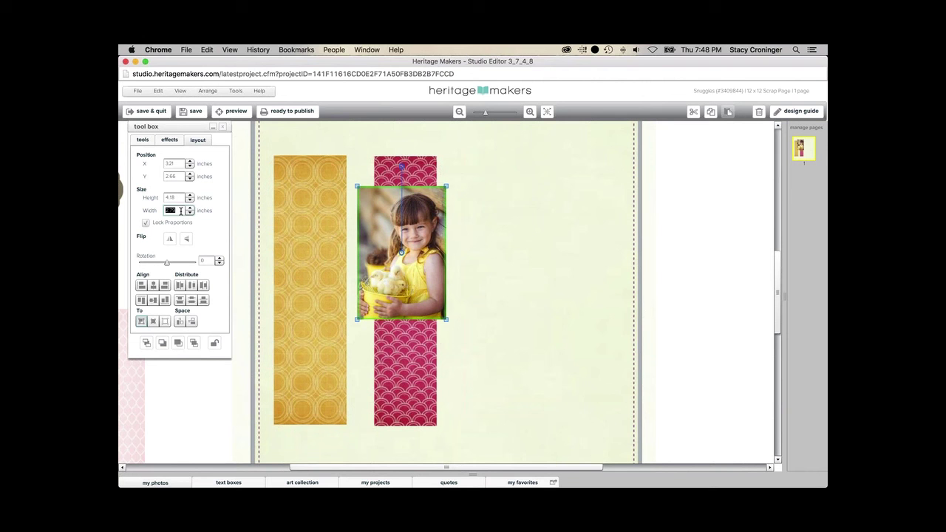
{"action": "type", "text": "3"}
{"action": "key", "text": "Return"}
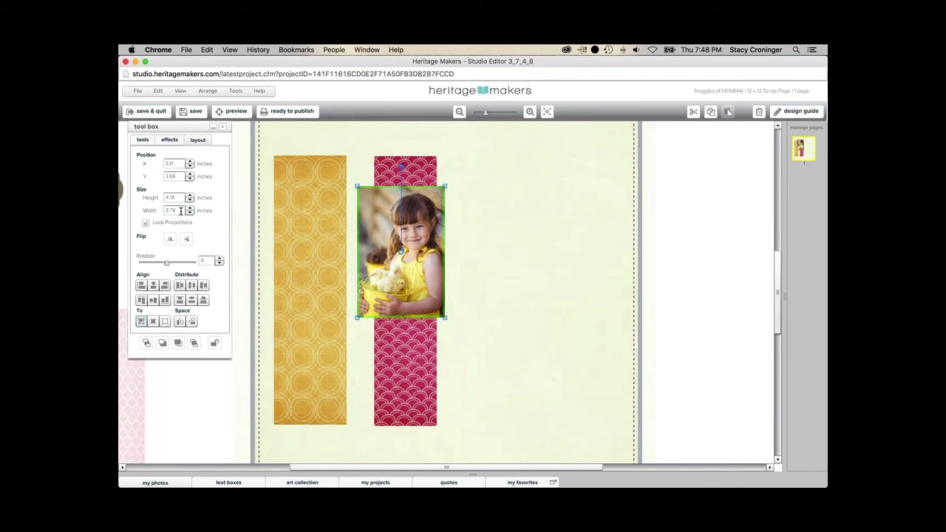
{"action": "left_click", "coordinate": [178, 210]}
{"action": "key", "text": "Return"}
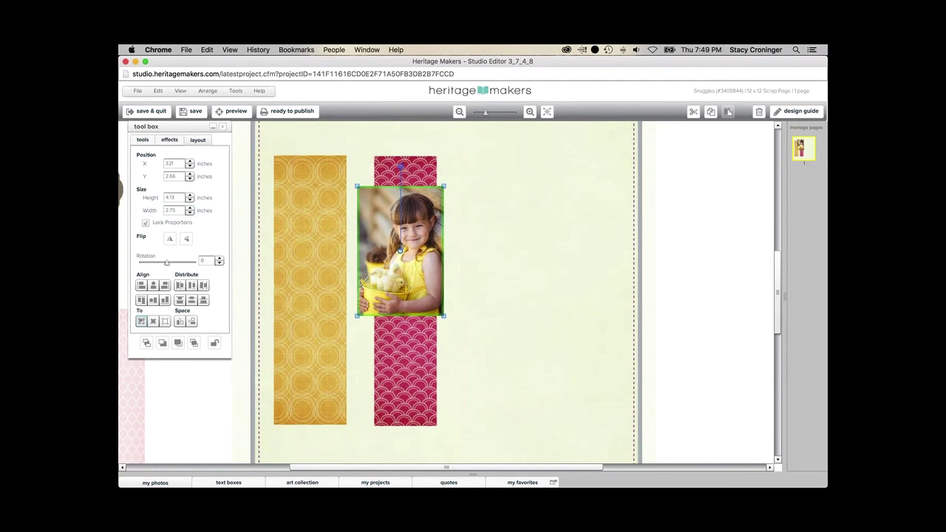
Step: Move the photo onto the upper part of the gold strip and align their left edges relative to the first item
{"action": "left_click_drag", "start_coordinate": [411, 234], "coordinate": [337, 235]}
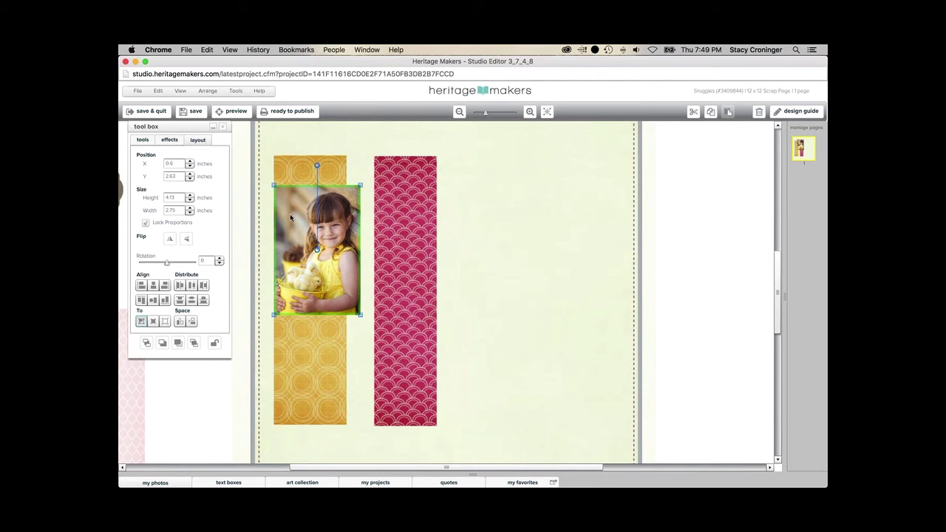
{"action": "left_click", "coordinate": [293, 175]}
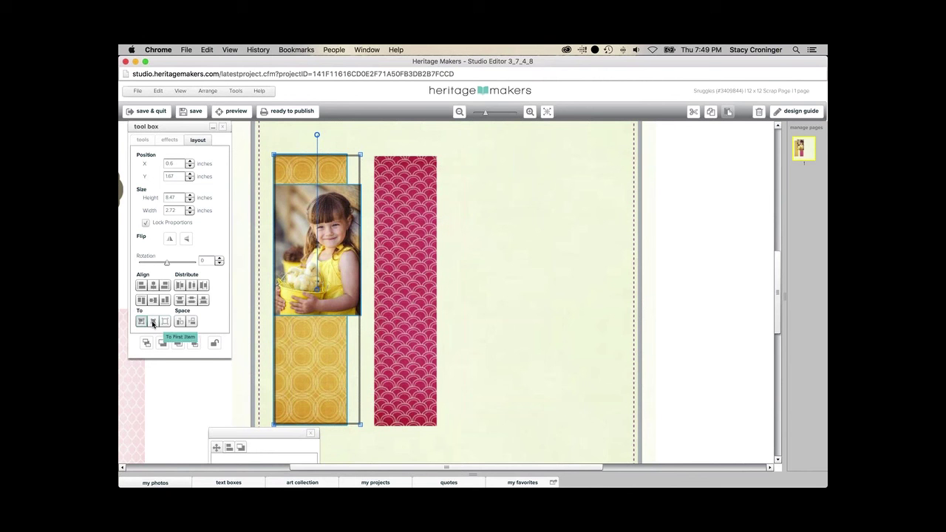
{"action": "left_click", "coordinate": [153, 322]}
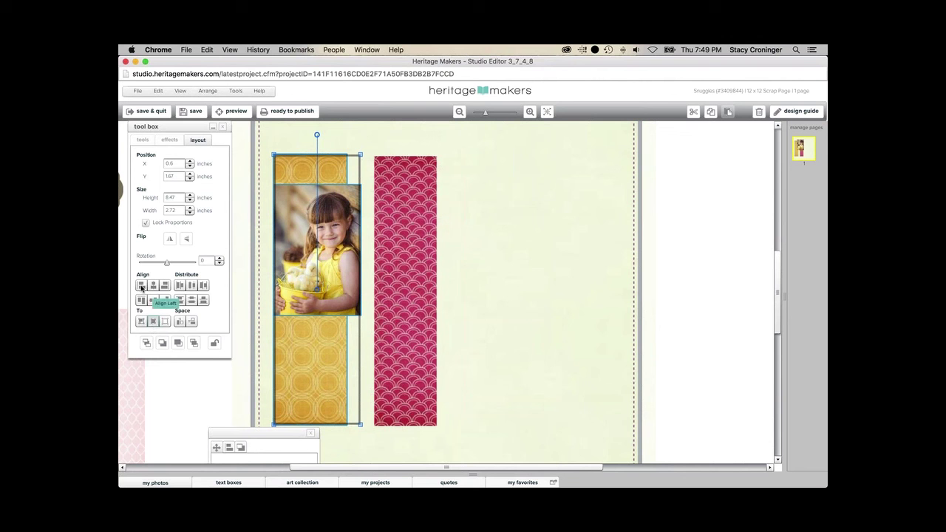
{"action": "left_click", "coordinate": [141, 288]}
{"action": "left_click", "coordinate": [527, 412]}
Step: Adjust the gold strip's crop, widening its right edge to match the photo's right edge
{"action": "left_click", "coordinate": [326, 371]}
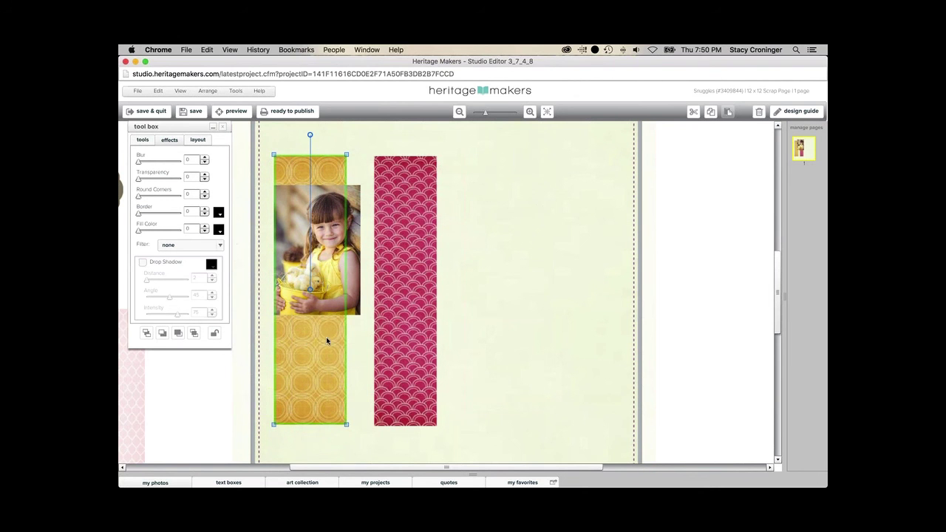
{"action": "left_click", "coordinate": [143, 144]}
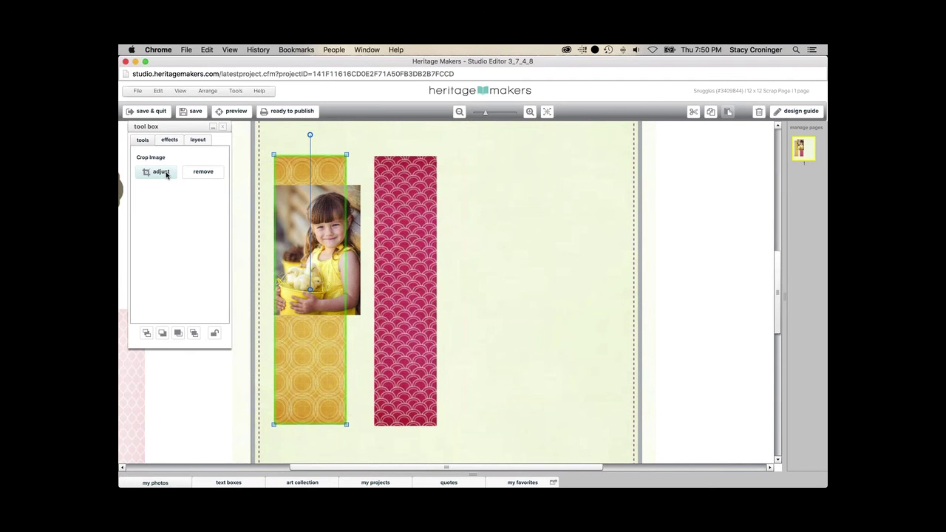
{"action": "left_click", "coordinate": [160, 171]}
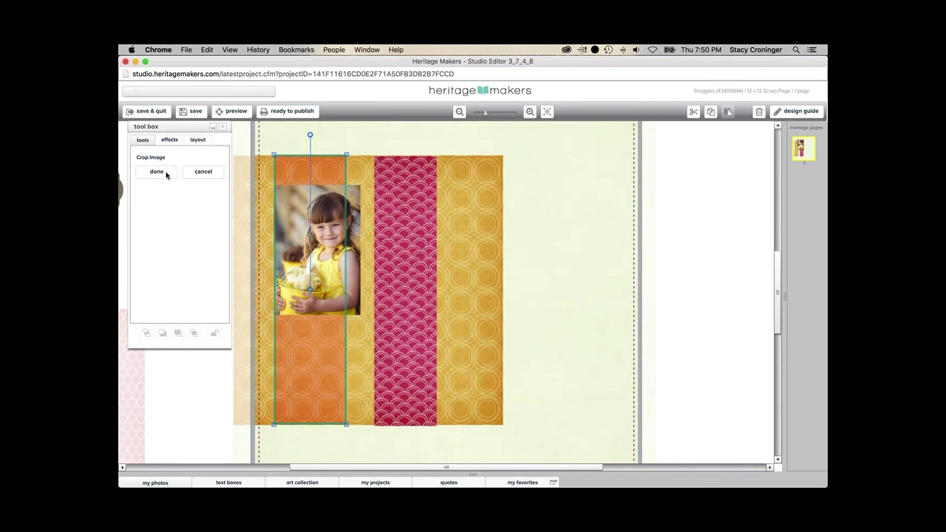
{"action": "left_click", "coordinate": [530, 113]}
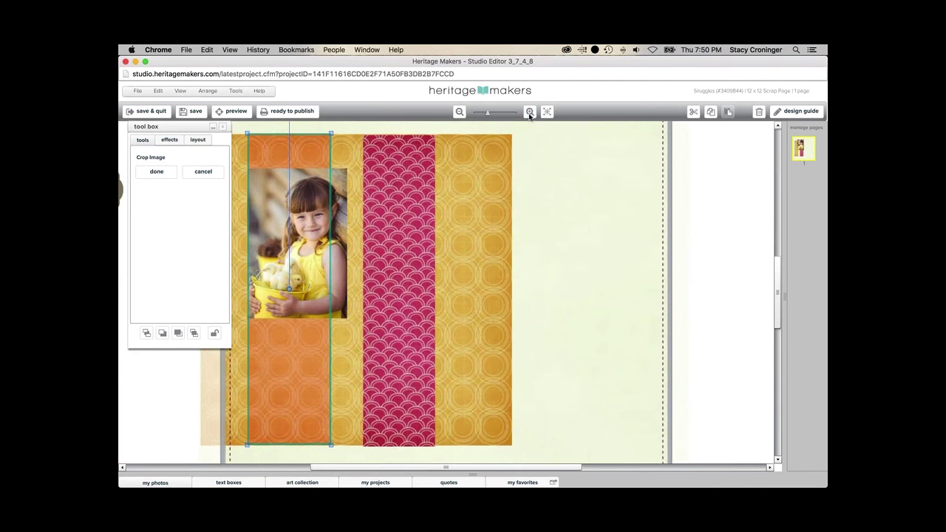
{"action": "left_click", "coordinate": [530, 113]}
{"action": "left_click", "coordinate": [529, 113]}
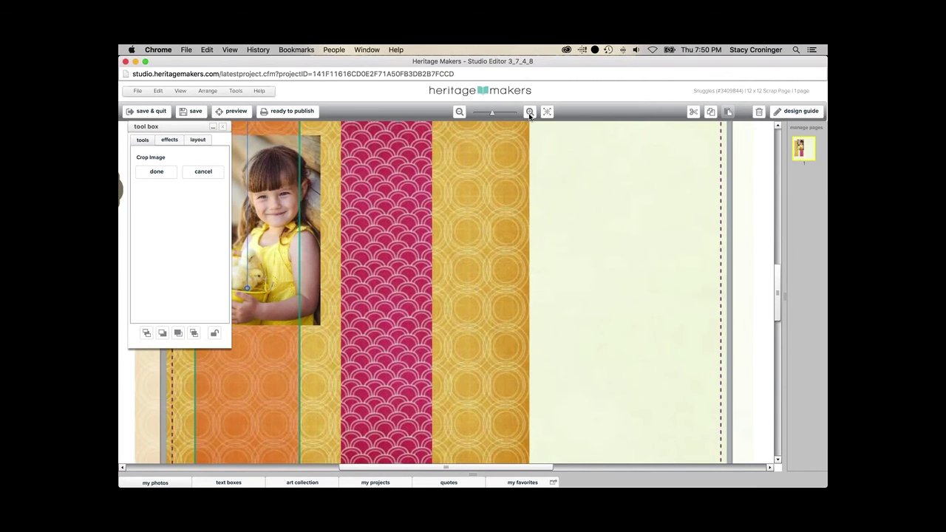
{"action": "left_click", "coordinate": [530, 113]}
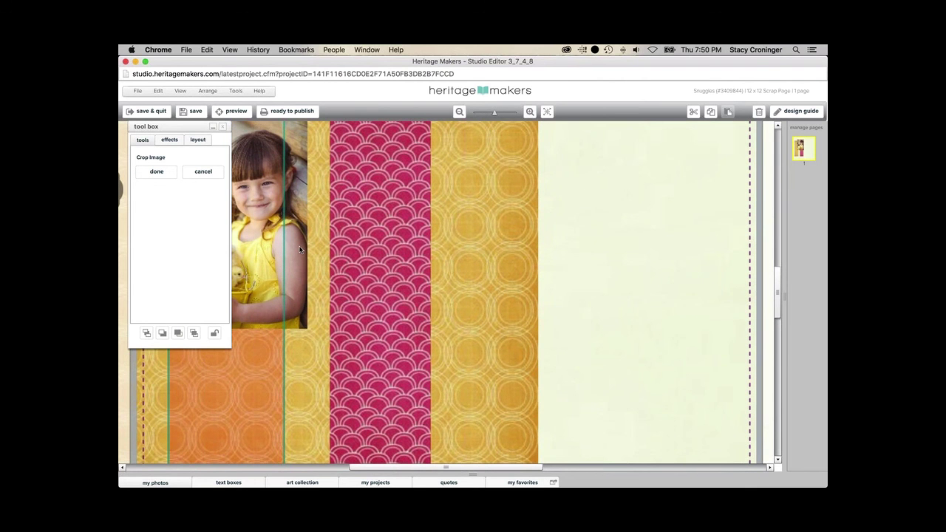
{"action": "left_click_drag", "start_coordinate": [283, 264], "coordinate": [307, 266]}
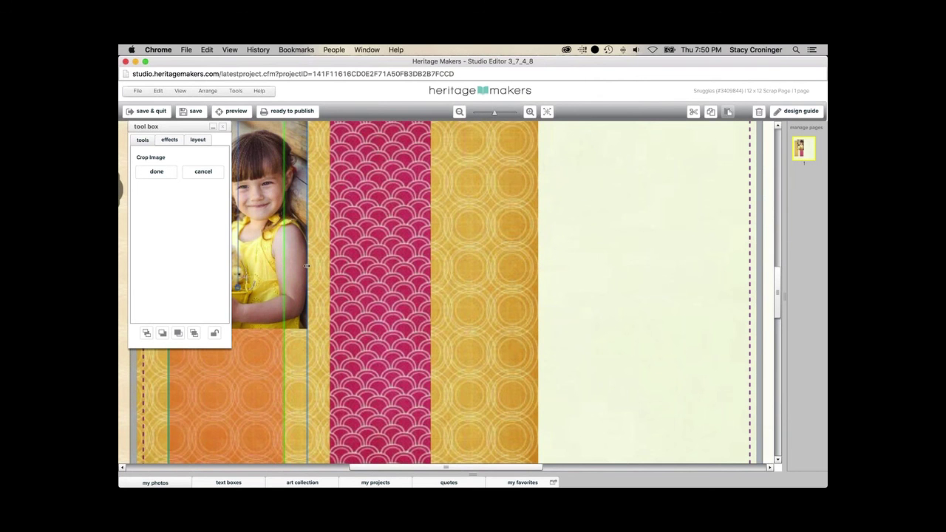
{"action": "left_click", "coordinate": [156, 172]}
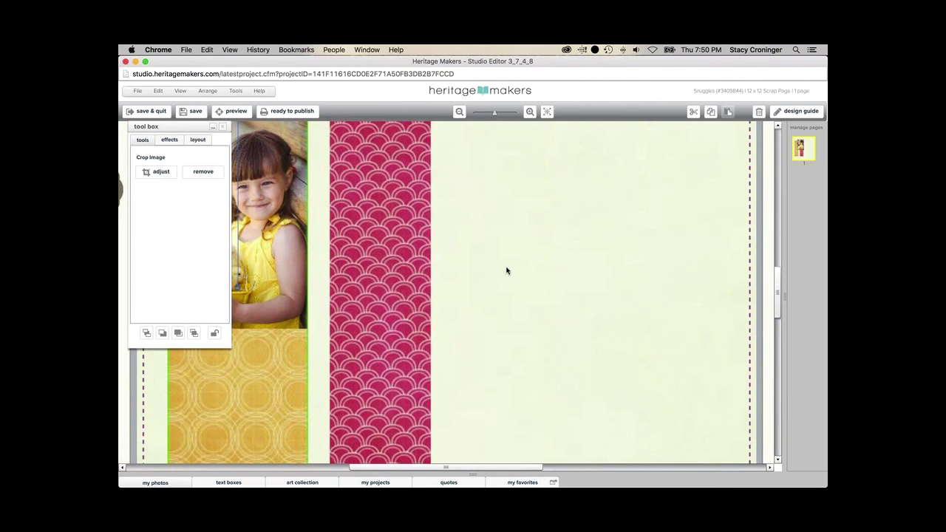
Step: Move the photo onto the magenta strip and align the left edges of both relative to the first item
{"action": "left_click", "coordinate": [459, 112]}
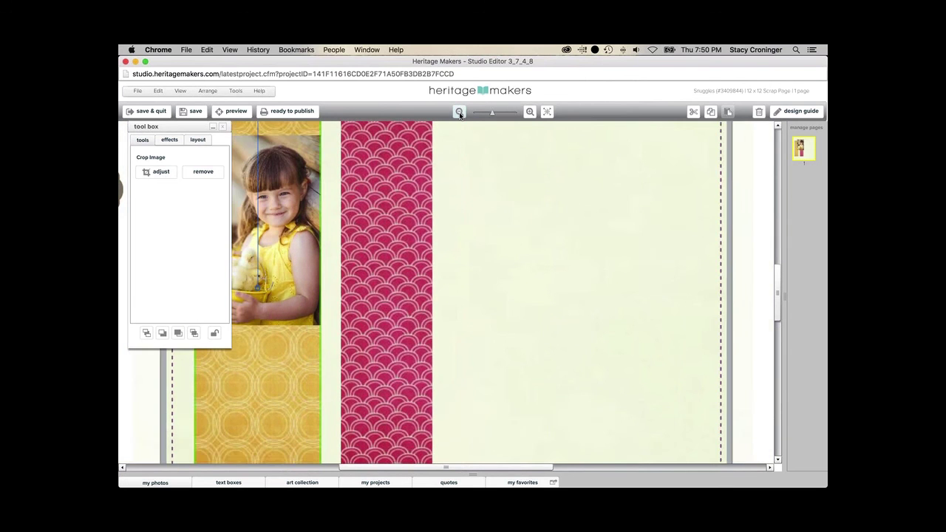
{"action": "left_click", "coordinate": [459, 111]}
{"action": "left_click", "coordinate": [458, 112]}
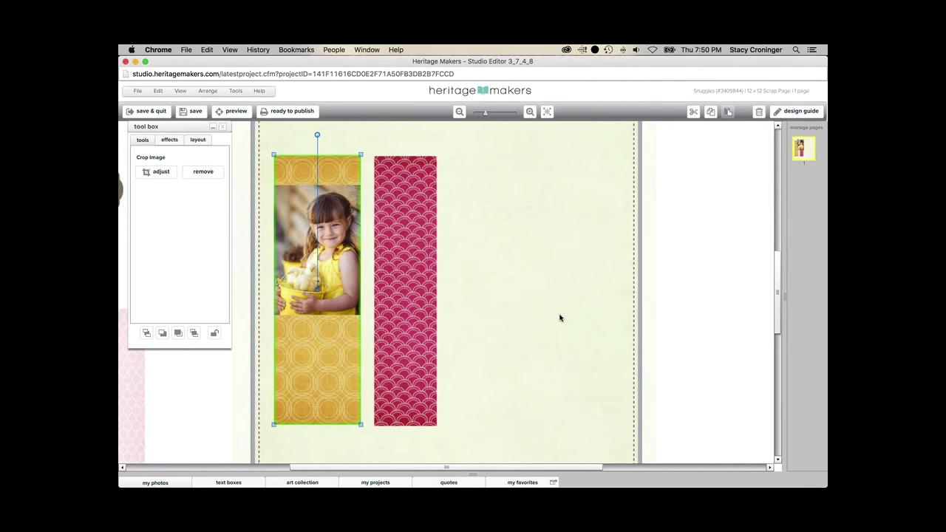
{"action": "left_click_drag", "start_coordinate": [344, 226], "coordinate": [445, 229]}
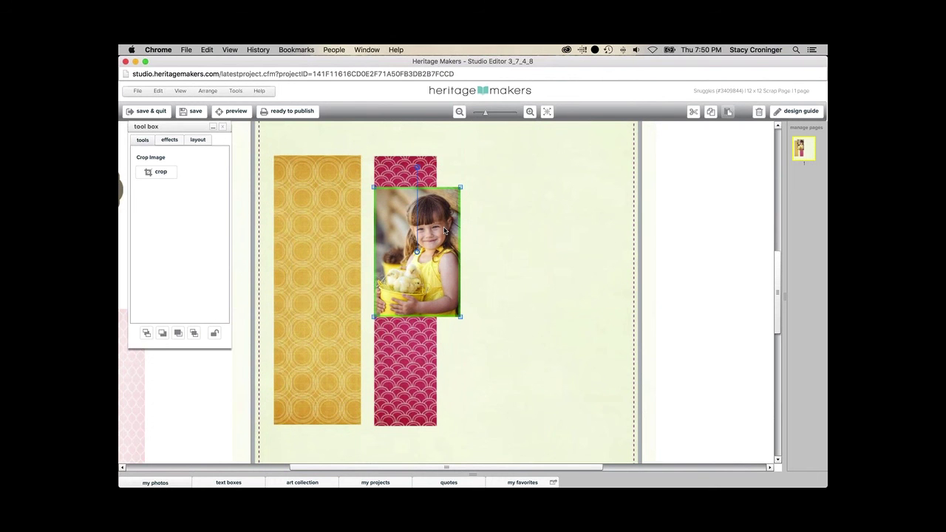
{"action": "left_click", "coordinate": [418, 353], "text": "shift"}
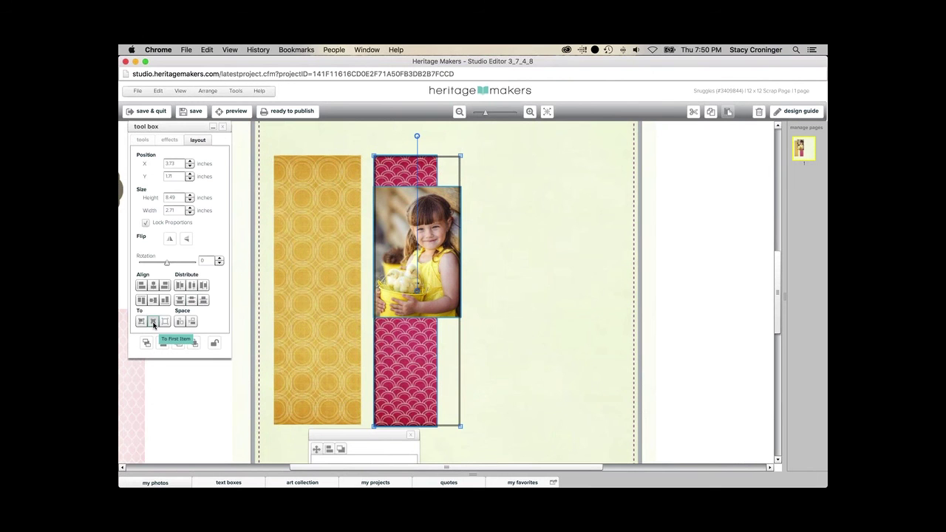
{"action": "left_click", "coordinate": [154, 322]}
{"action": "left_click", "coordinate": [140, 286]}
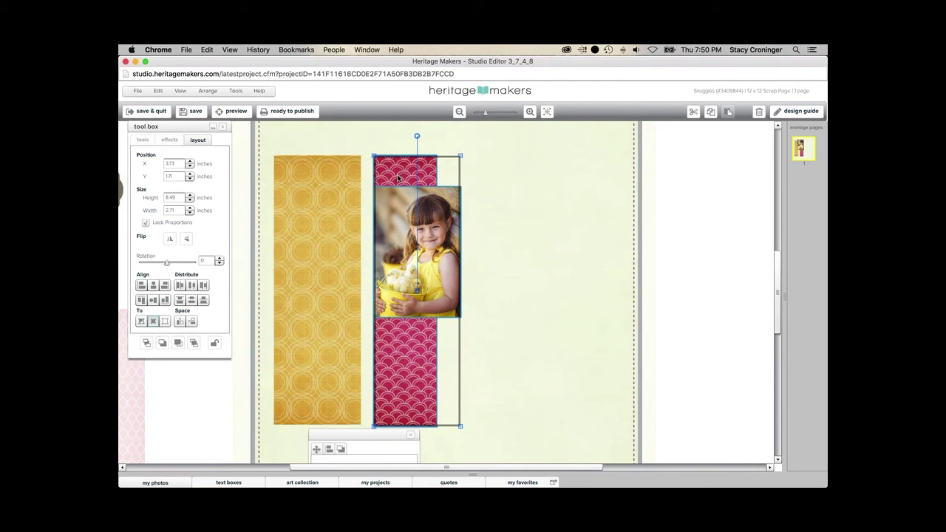
Step: Adjust the magenta strip's crop, widening its right edge to match the right edge of the girl's photo
{"action": "left_click", "coordinate": [543, 320]}
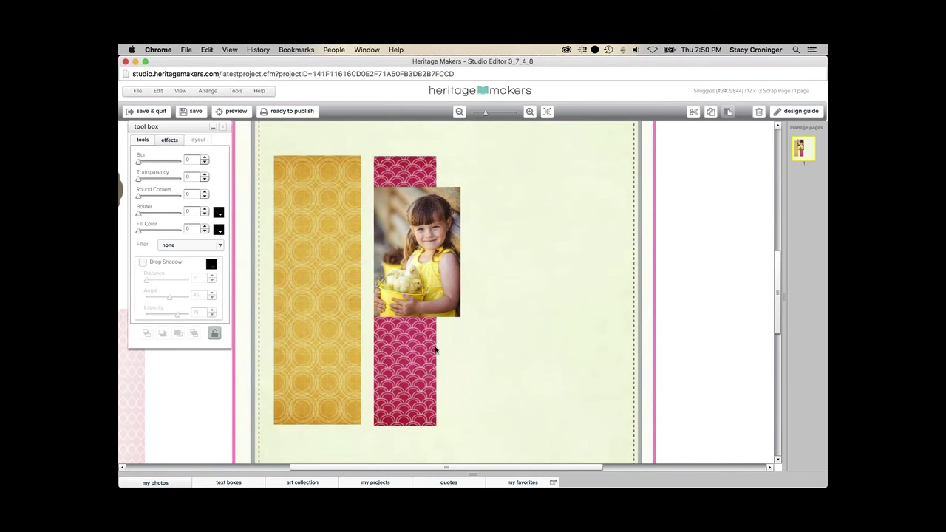
{"action": "left_click", "coordinate": [409, 350]}
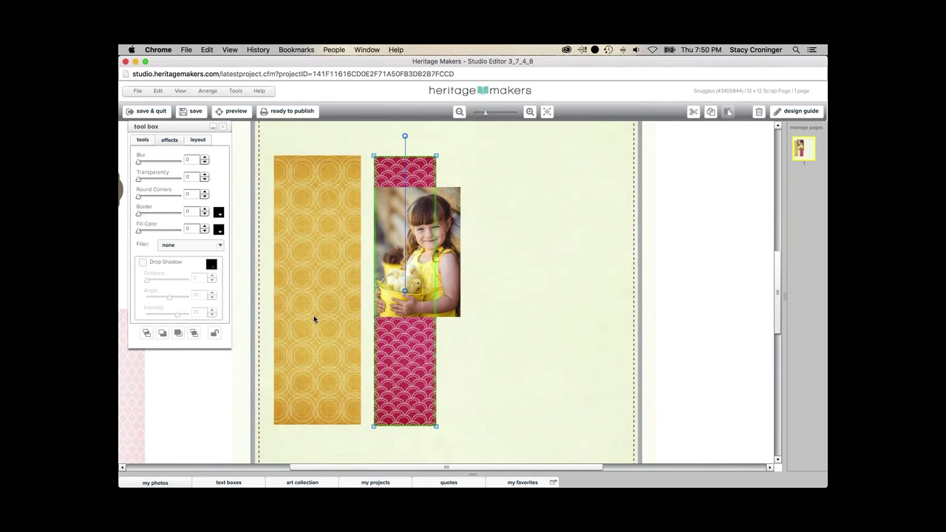
{"action": "left_click", "coordinate": [144, 141]}
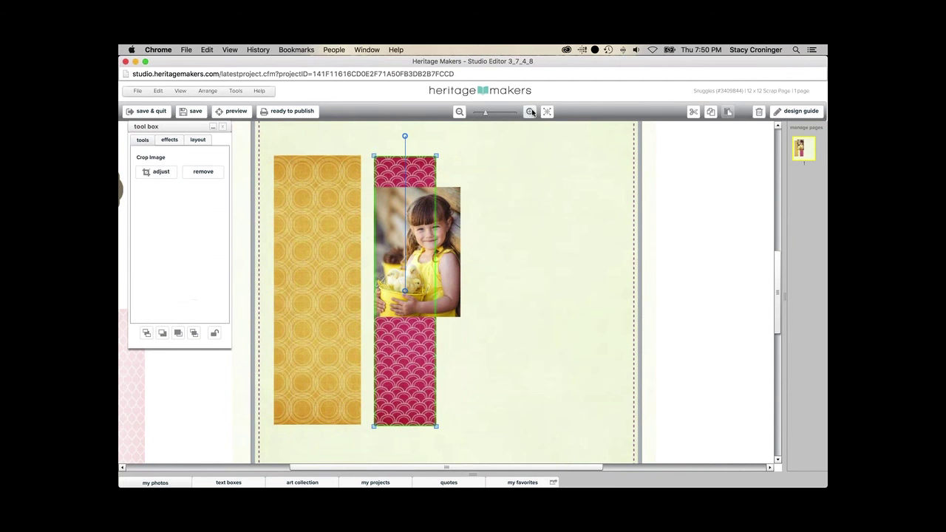
{"action": "left_click", "coordinate": [531, 111]}
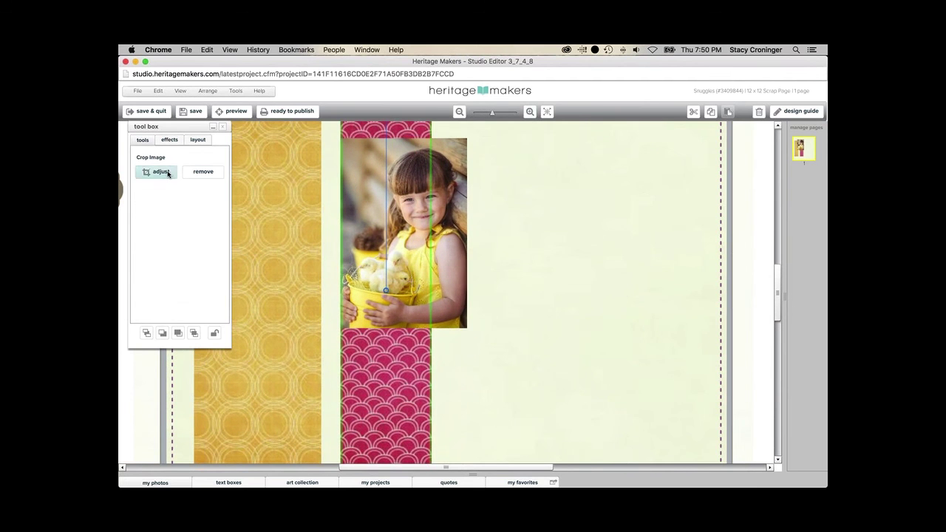
{"action": "left_click", "coordinate": [157, 171]}
{"action": "left_click", "coordinate": [529, 111]}
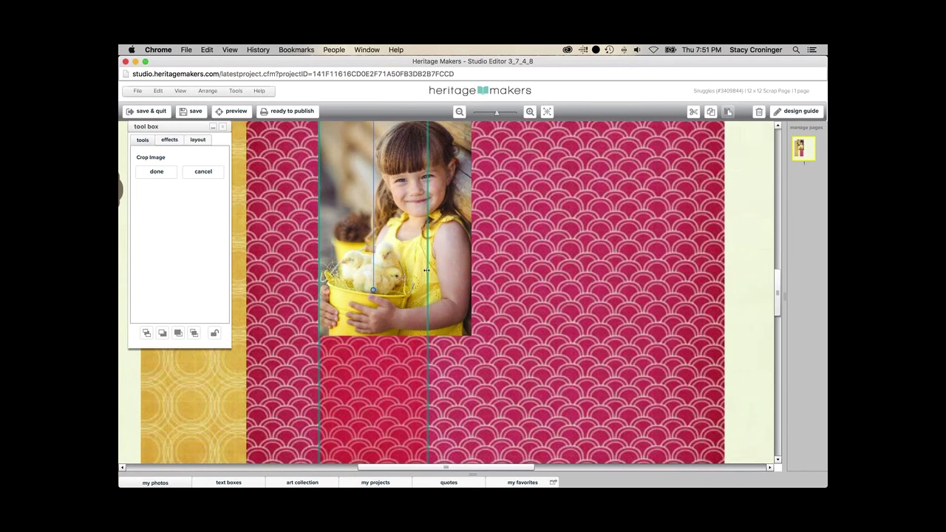
{"action": "left_click_drag", "start_coordinate": [427, 270], "coordinate": [469, 269]}
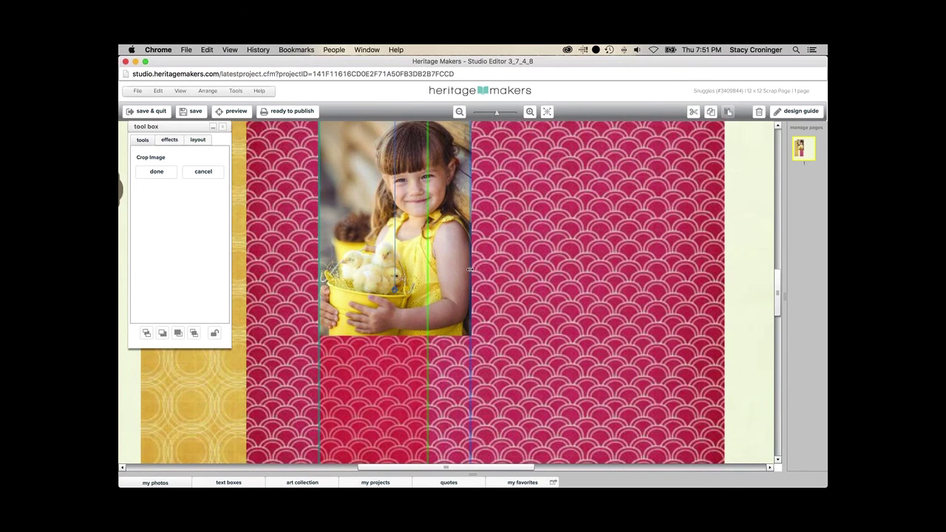
{"action": "left_click", "coordinate": [164, 173]}
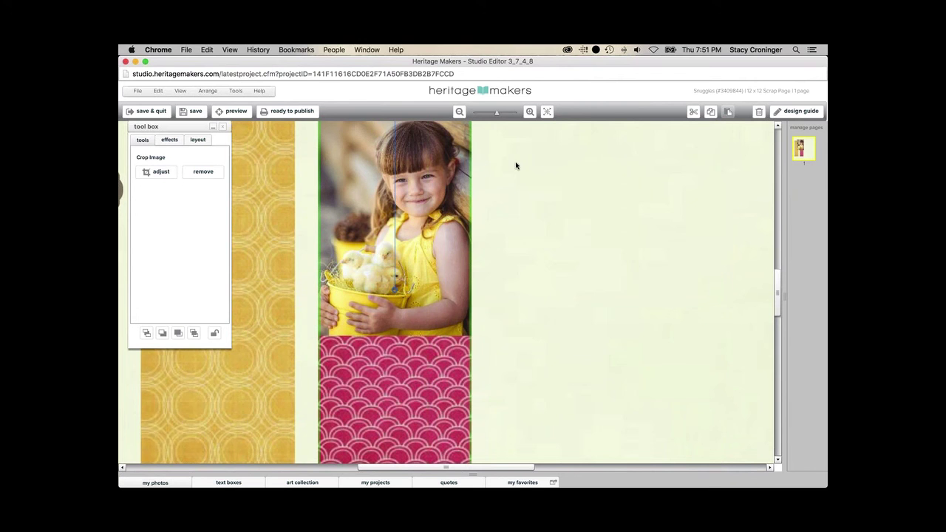
Step: Move the pink patterned paper onto the page beside the magenta strip and enlarge it to the height of the other strips
{"action": "left_click", "coordinate": [459, 112]}
{"action": "left_click", "coordinate": [459, 111]}
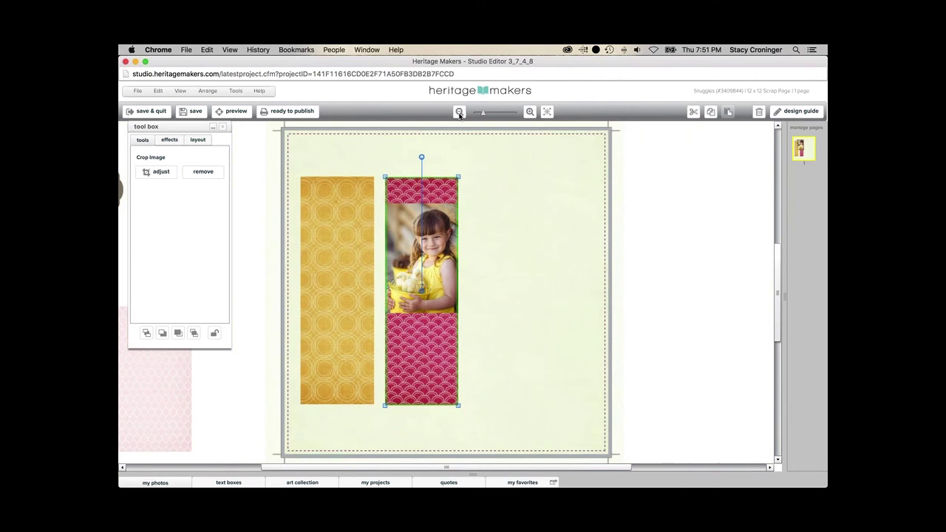
{"action": "left_click_drag", "start_coordinate": [175, 384], "coordinate": [579, 253]}
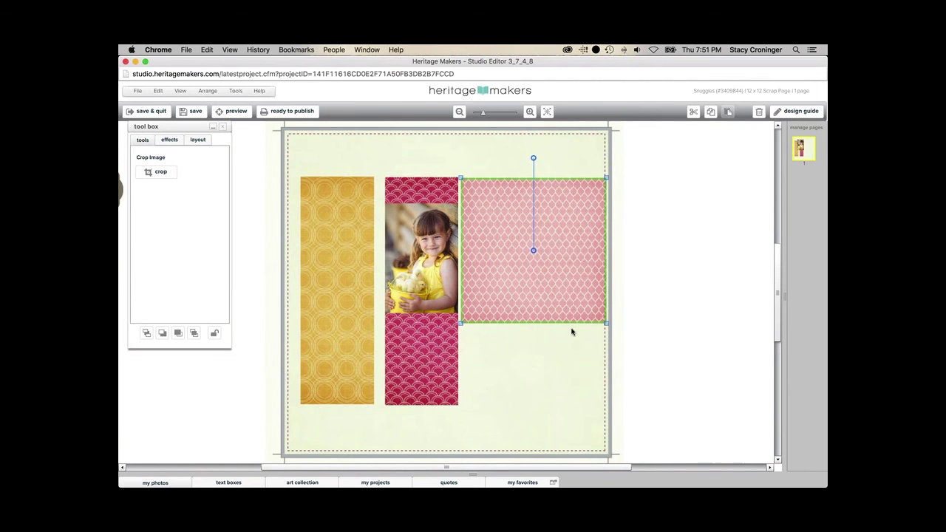
{"action": "left_click_drag", "start_coordinate": [570, 330], "coordinate": [567, 405]}
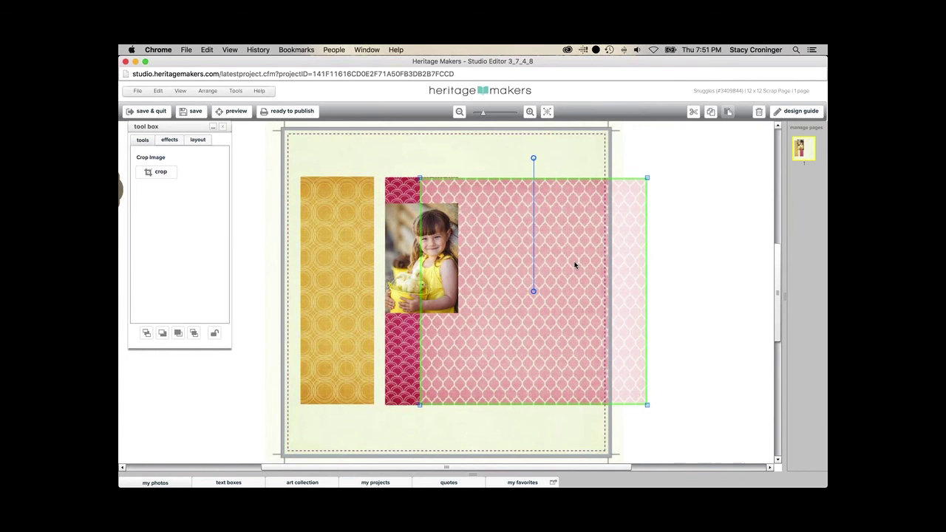
{"action": "left_click_drag", "start_coordinate": [574, 264], "coordinate": [574, 263]}
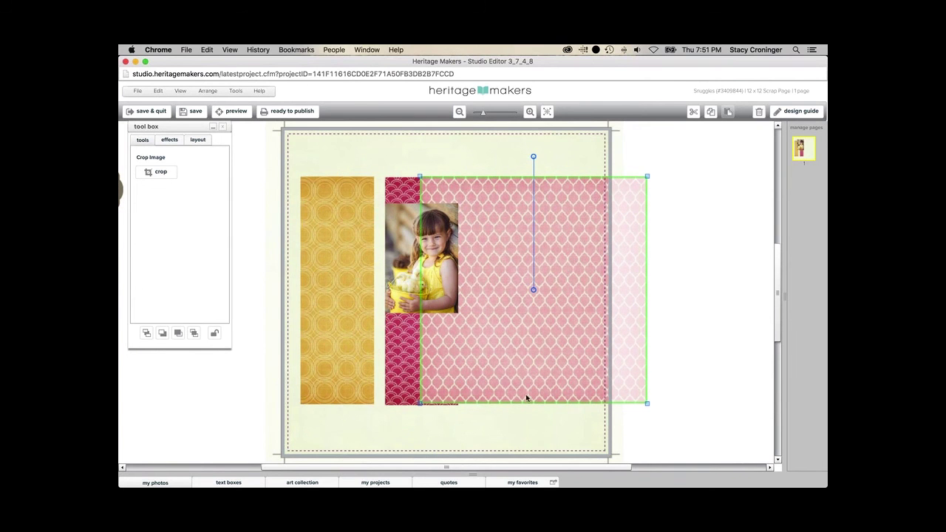
{"action": "left_click_drag", "start_coordinate": [526, 401], "coordinate": [525, 403]}
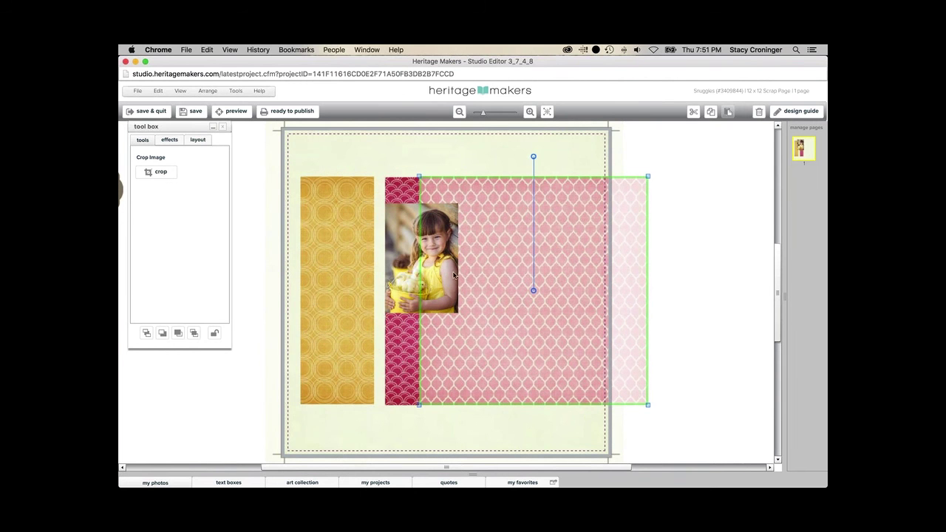
Step: Move the girl's photo onto the upper part of the pink paper and align the left edges of both relative to the first item
{"action": "left_click", "coordinate": [441, 257]}
{"action": "left_click_drag", "start_coordinate": [493, 255], "coordinate": [477, 255]}
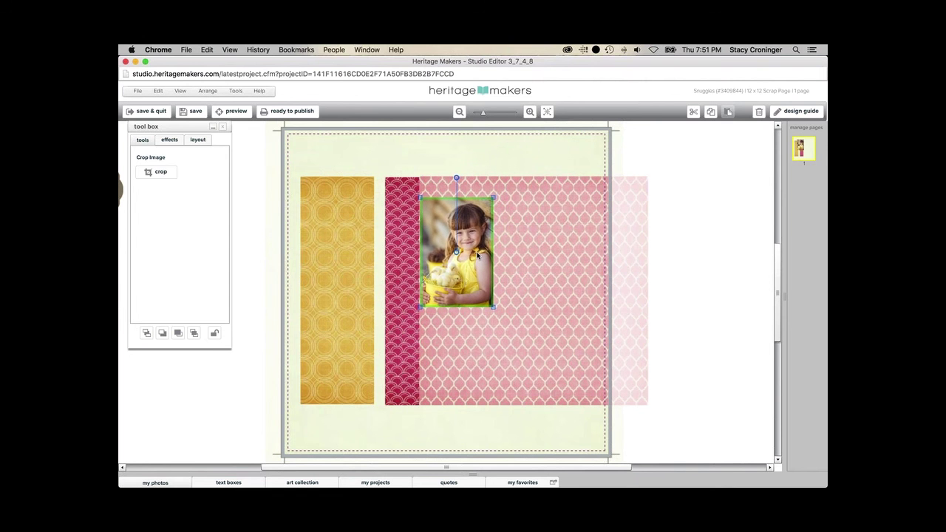
{"action": "left_click", "coordinate": [517, 264]}
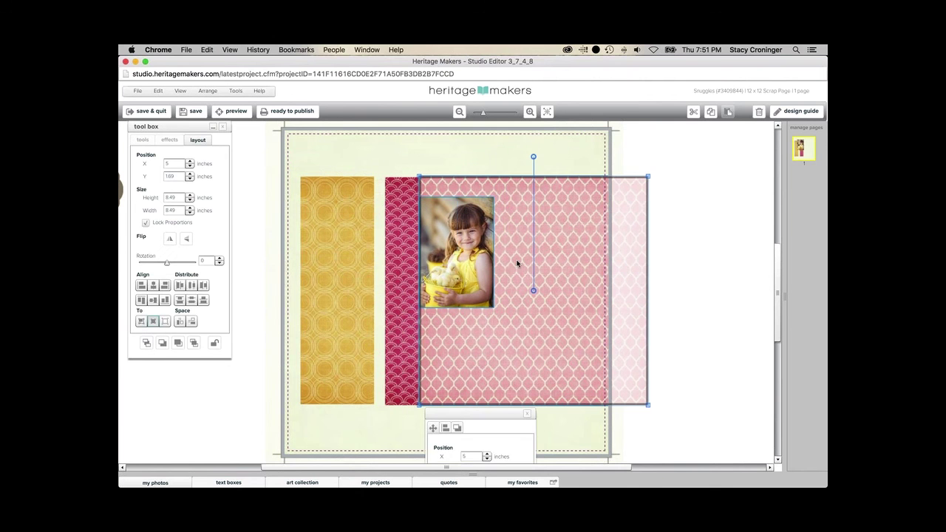
{"action": "left_click", "coordinate": [153, 323]}
{"action": "left_click", "coordinate": [142, 287]}
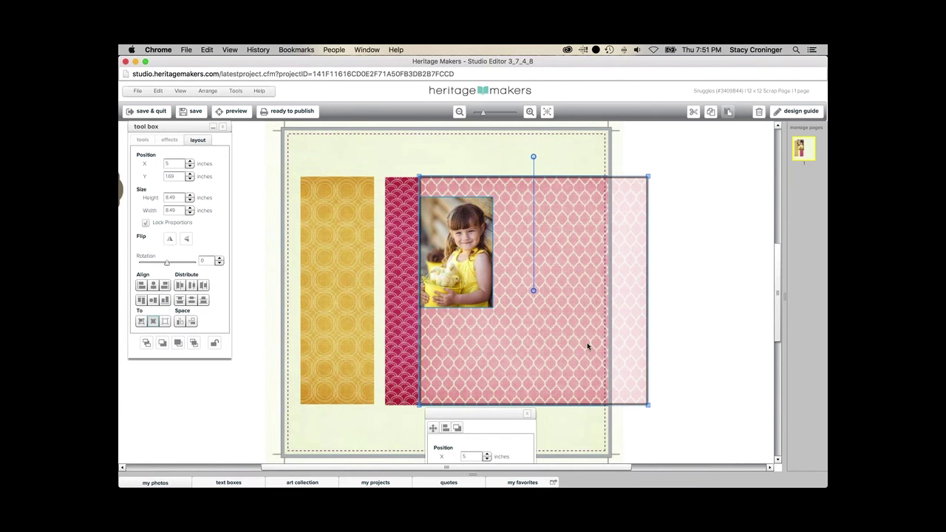
{"action": "left_click", "coordinate": [707, 333]}
Step: Crop the pink paper to a full-height strip whose left and right edges match those of the girl's photo
{"action": "left_click", "coordinate": [466, 324]}
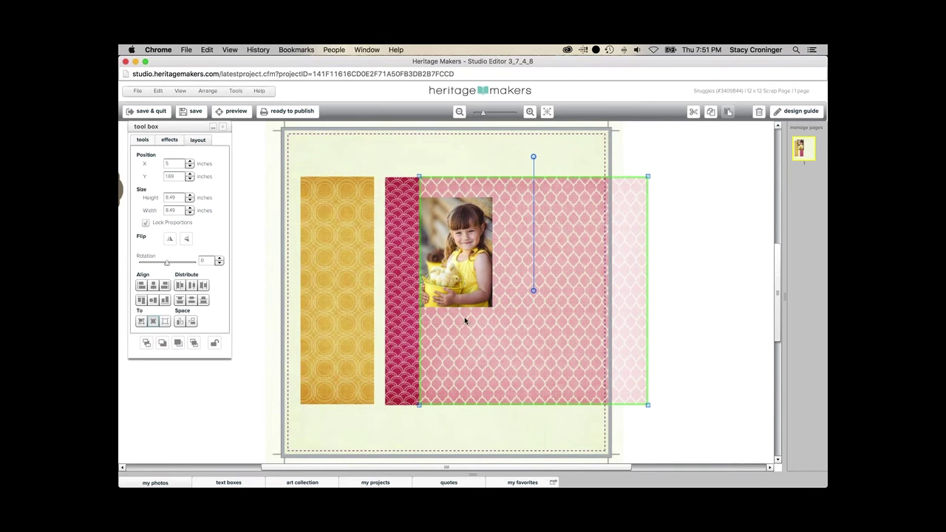
{"action": "left_click", "coordinate": [143, 139]}
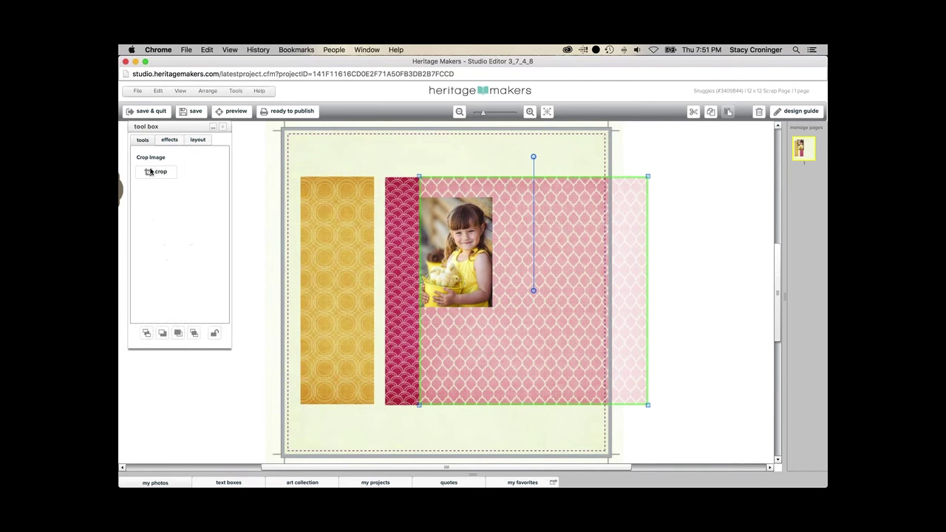
{"action": "left_click", "coordinate": [157, 172]}
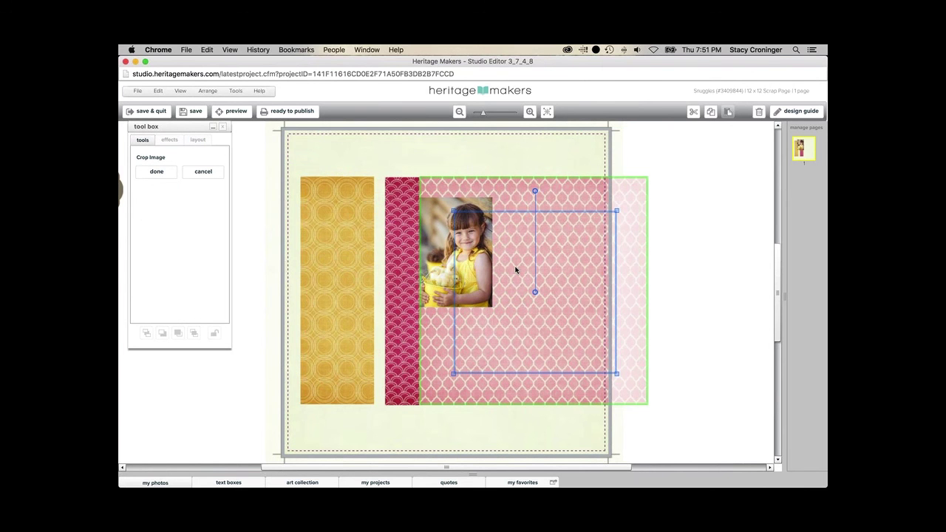
{"action": "left_click", "coordinate": [529, 112]}
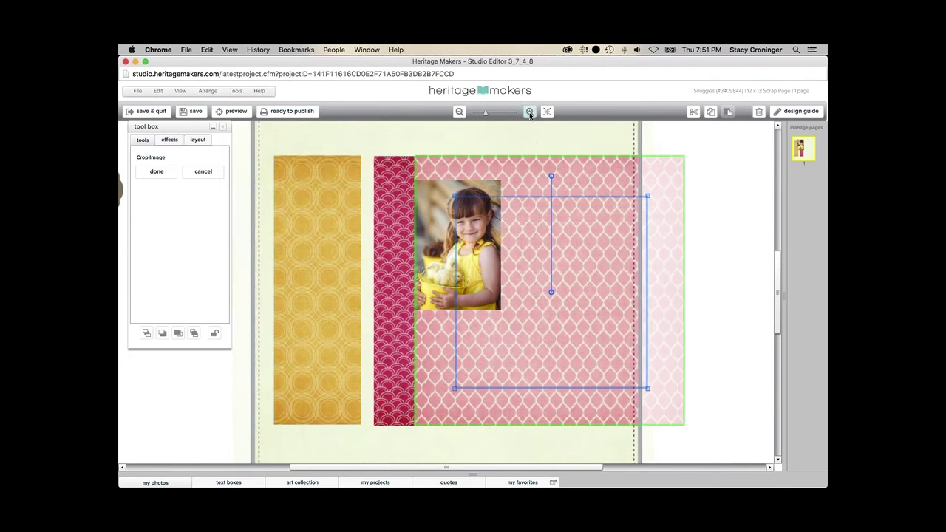
{"action": "left_click", "coordinate": [529, 113]}
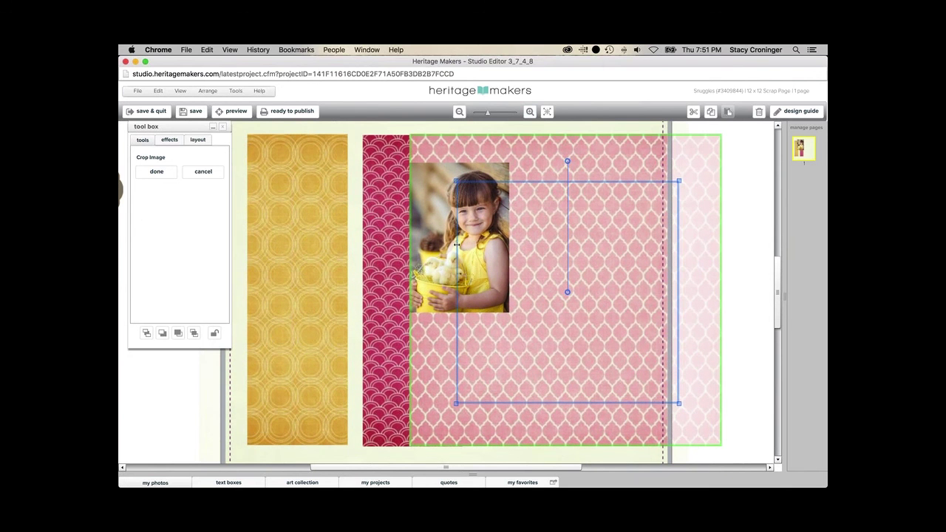
{"action": "left_click_drag", "start_coordinate": [456, 245], "coordinate": [410, 246]}
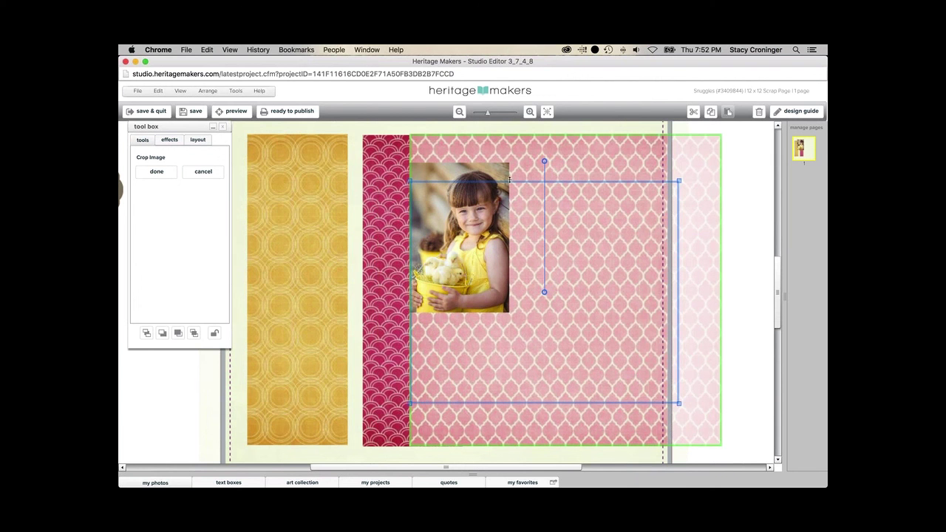
{"action": "left_click_drag", "start_coordinate": [509, 181], "coordinate": [523, 135]}
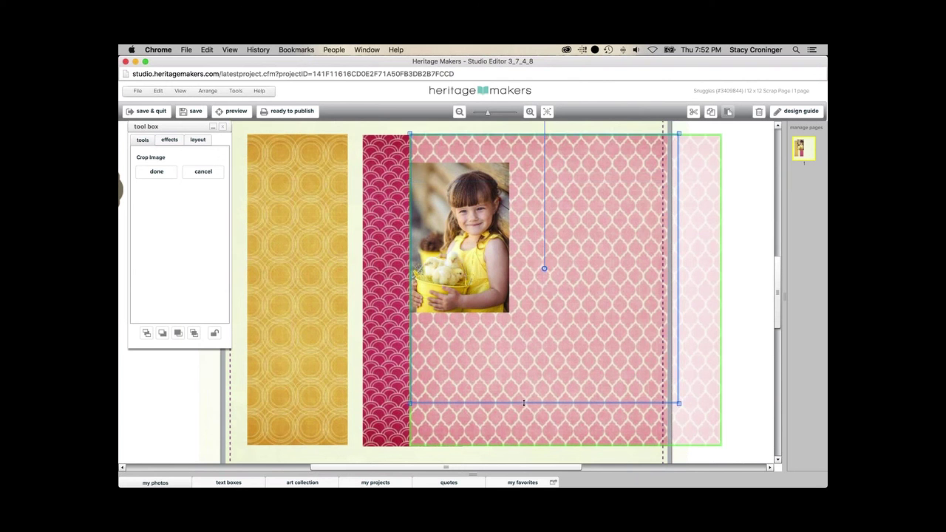
{"action": "left_click_drag", "start_coordinate": [523, 403], "coordinate": [521, 446]}
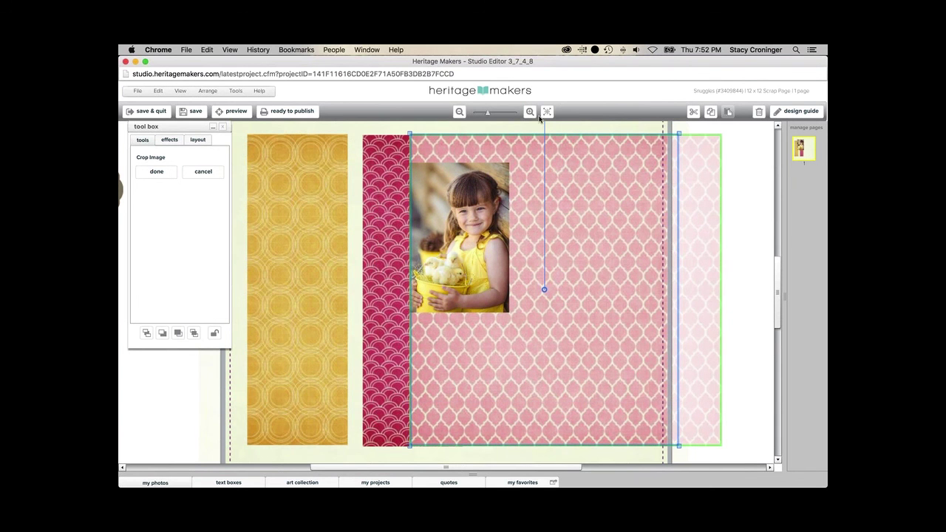
{"action": "left_click", "coordinate": [529, 112]}
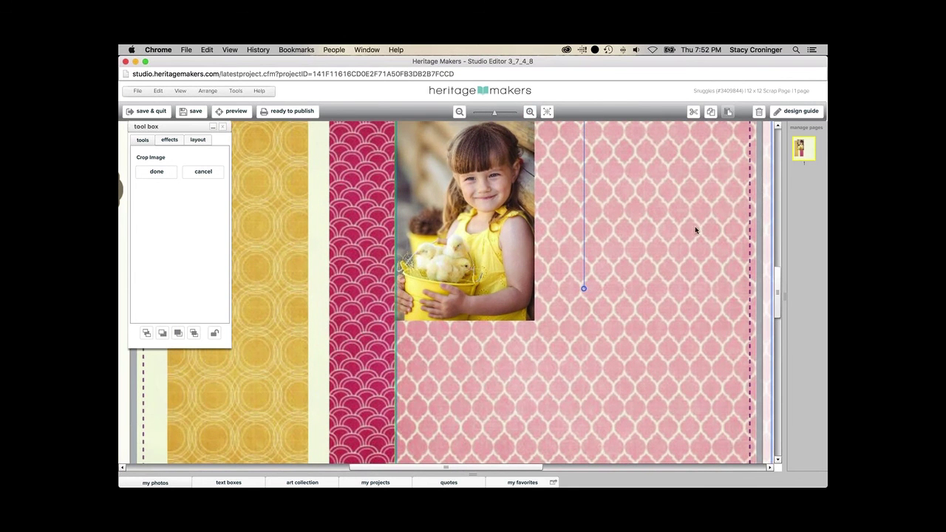
{"action": "left_click_drag", "start_coordinate": [769, 235], "coordinate": [534, 242]}
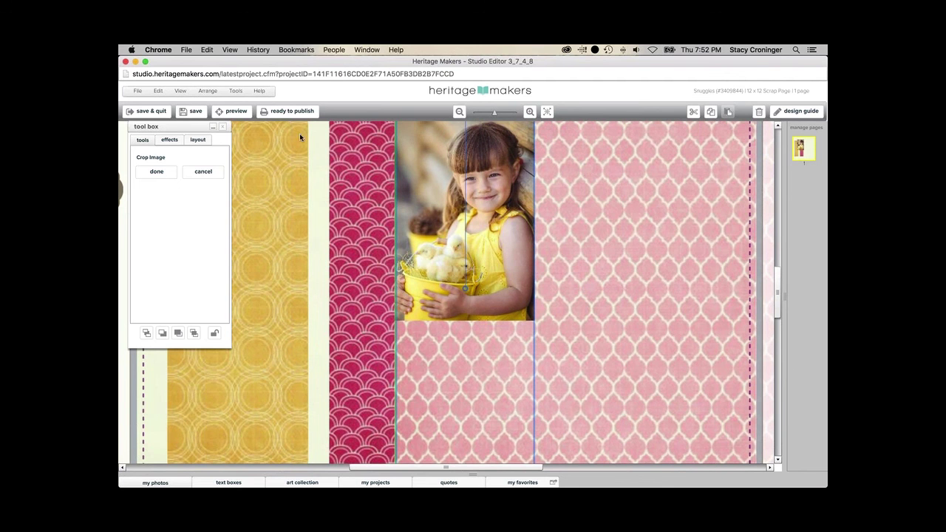
{"action": "left_click", "coordinate": [157, 172]}
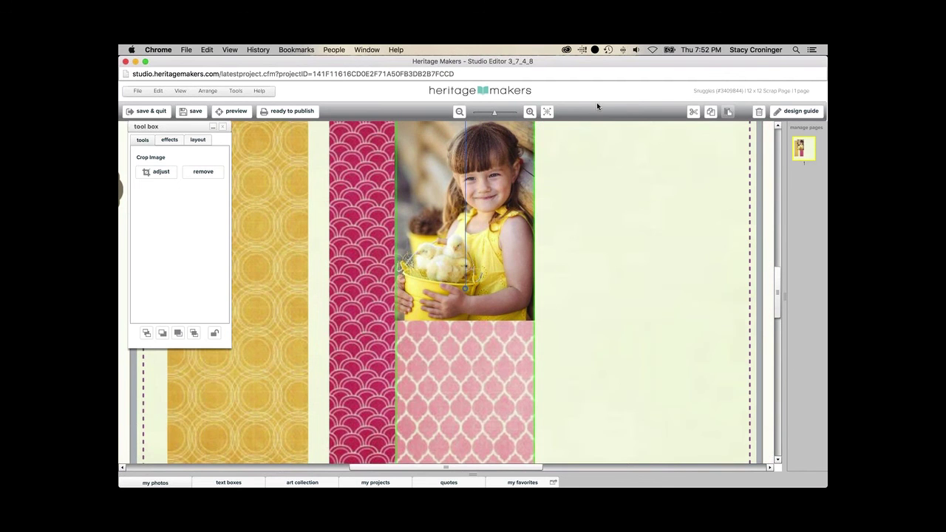
{"action": "left_click", "coordinate": [458, 112]}
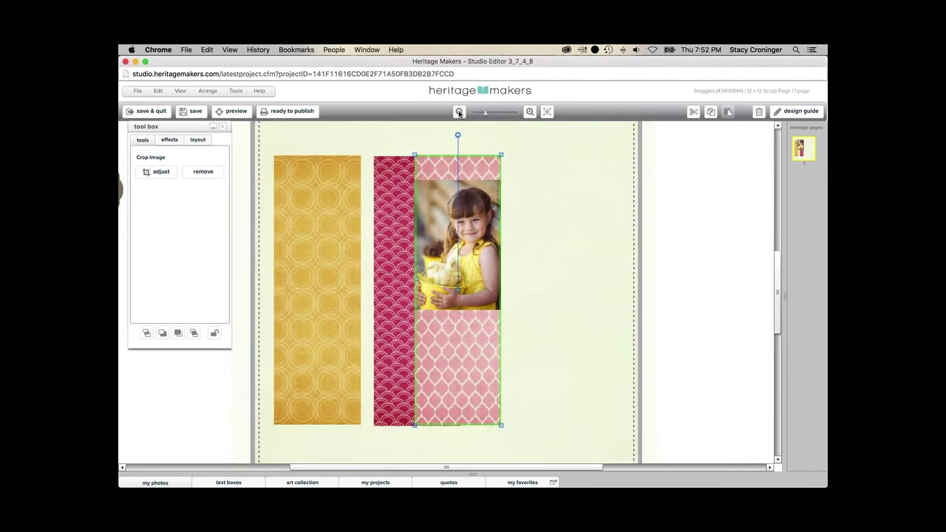
{"action": "left_click", "coordinate": [458, 112]}
{"action": "left_click", "coordinate": [458, 112]}
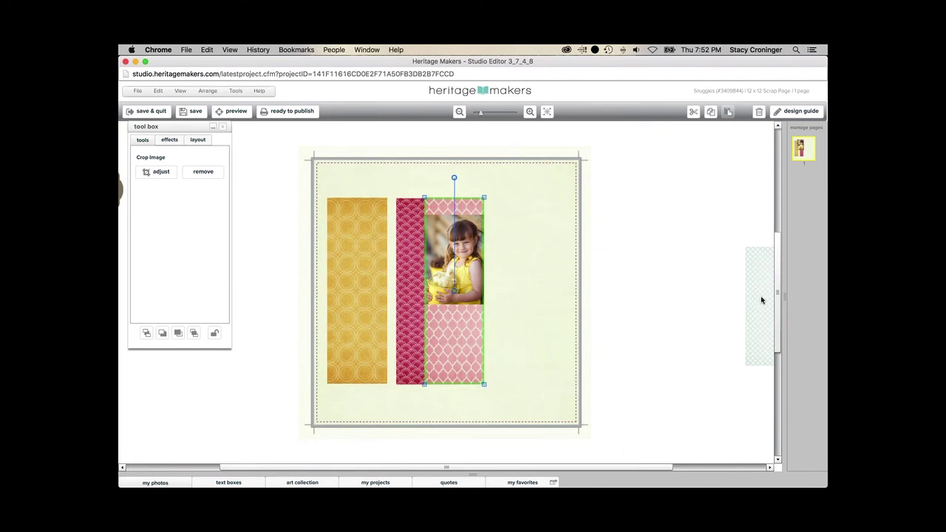
{"action": "left_click_drag", "start_coordinate": [762, 298], "coordinate": [507, 253]}
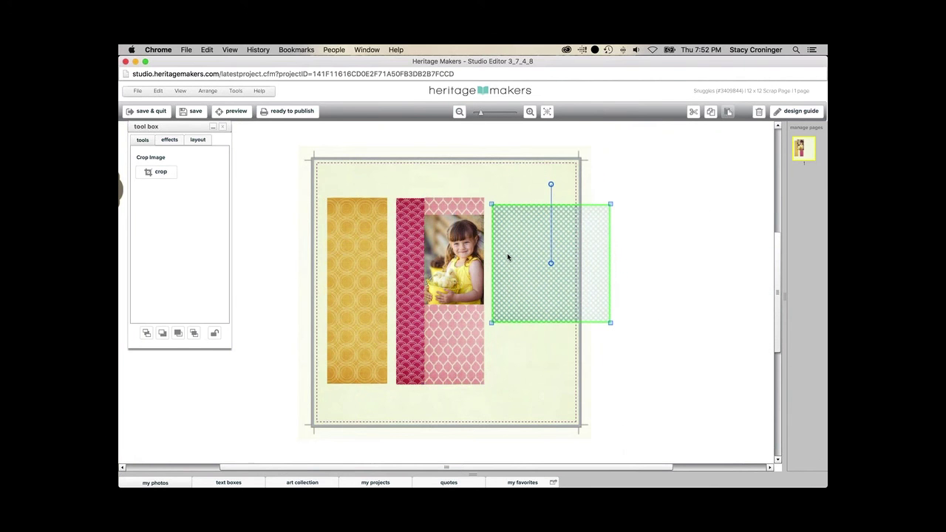
{"action": "left_click_drag", "start_coordinate": [459, 258], "coordinate": [539, 253]}
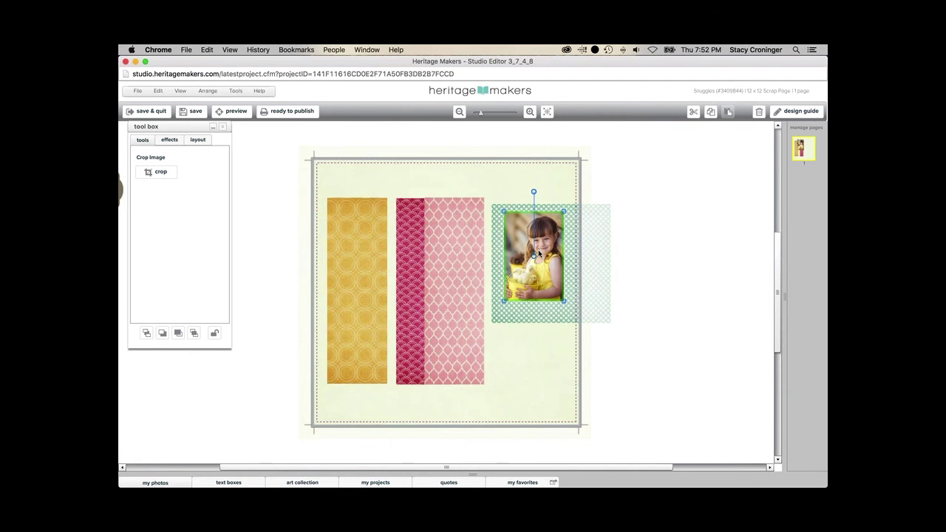
{"action": "left_click_drag", "start_coordinate": [589, 253], "coordinate": [760, 264]}
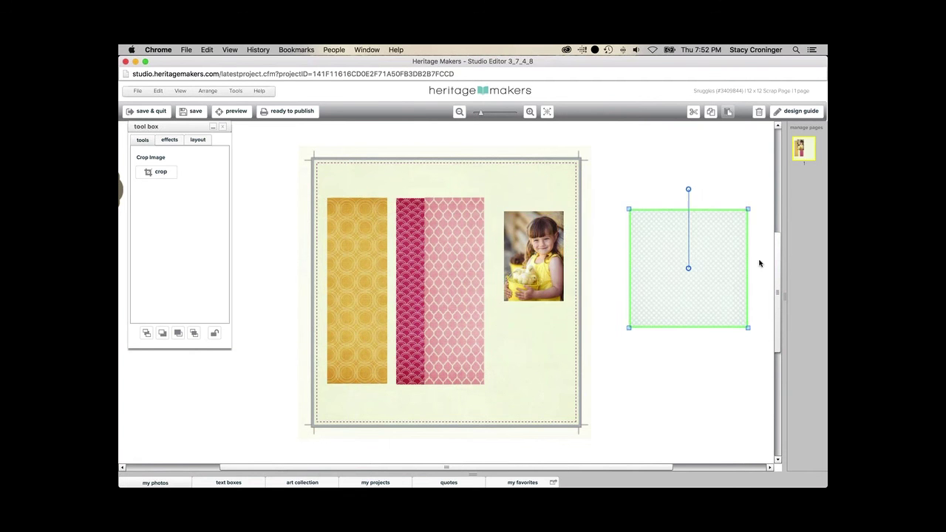
Step: Move the girl's photo aside toward the page's right edge and spread the gold, magenta and pink strips evenly across the page
{"action": "left_click_drag", "start_coordinate": [558, 254], "coordinate": [483, 249]}
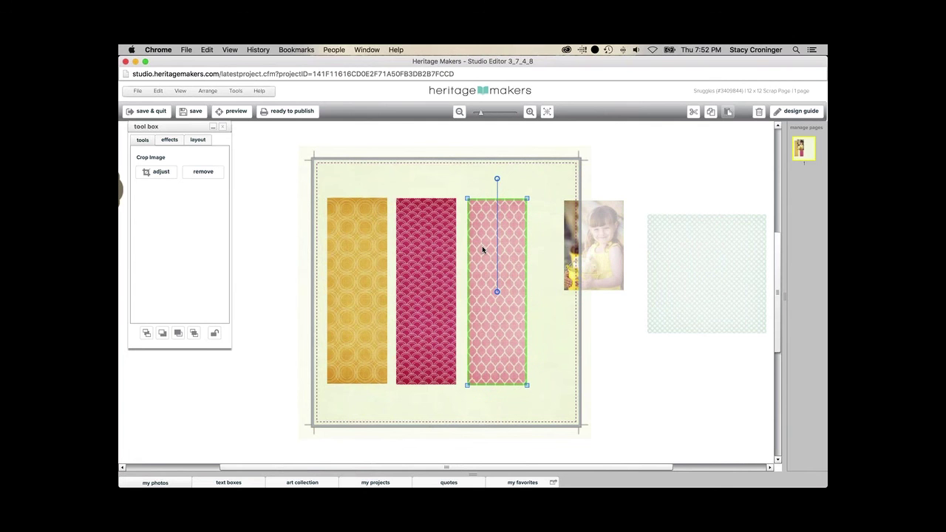
{"action": "left_click_drag", "start_coordinate": [439, 247], "coordinate": [522, 249]}
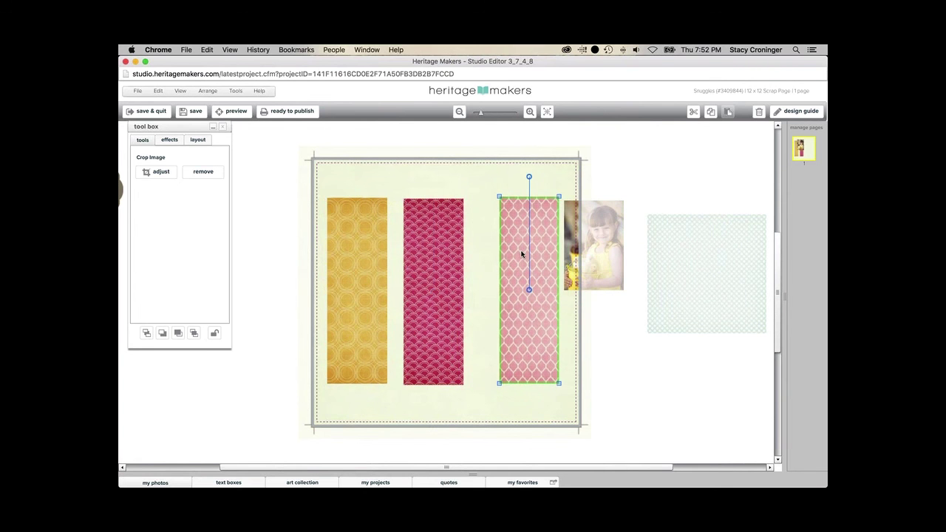
{"action": "left_click_drag", "start_coordinate": [435, 268], "coordinate": [449, 268]}
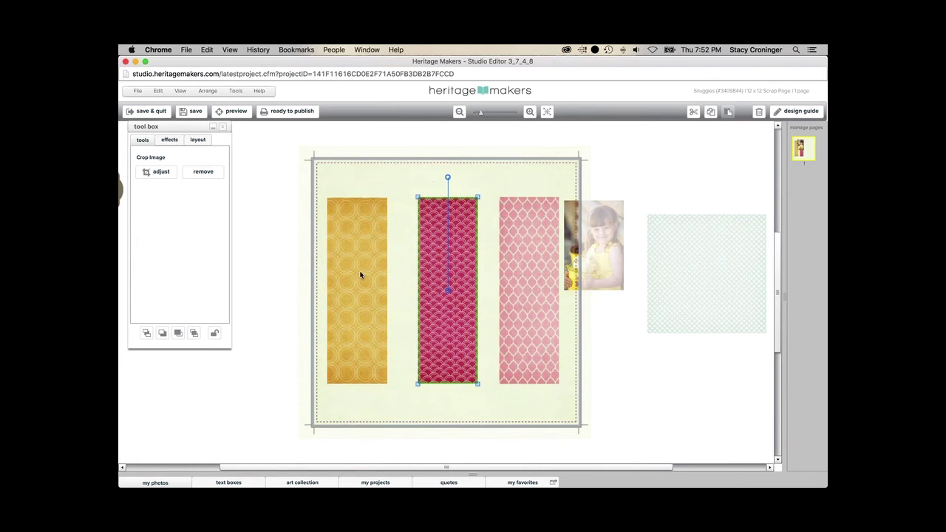
{"action": "left_click_drag", "start_coordinate": [362, 274], "coordinate": [371, 275]}
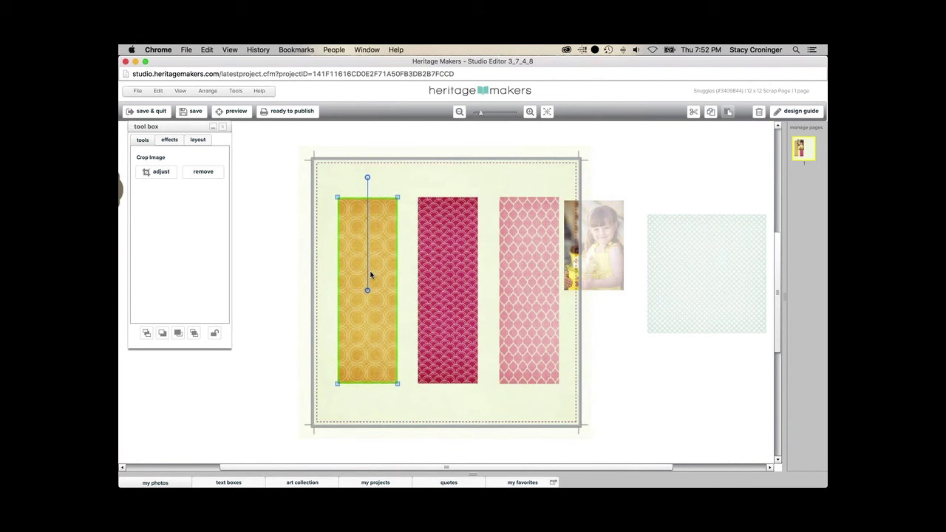
Step: Align the top edges of the gold, magenta and pink strips and space the three strips evenly horizontally
{"action": "left_click", "coordinate": [437, 247], "text": "shift"}
{"action": "left_click", "coordinate": [516, 244], "text": "shift"}
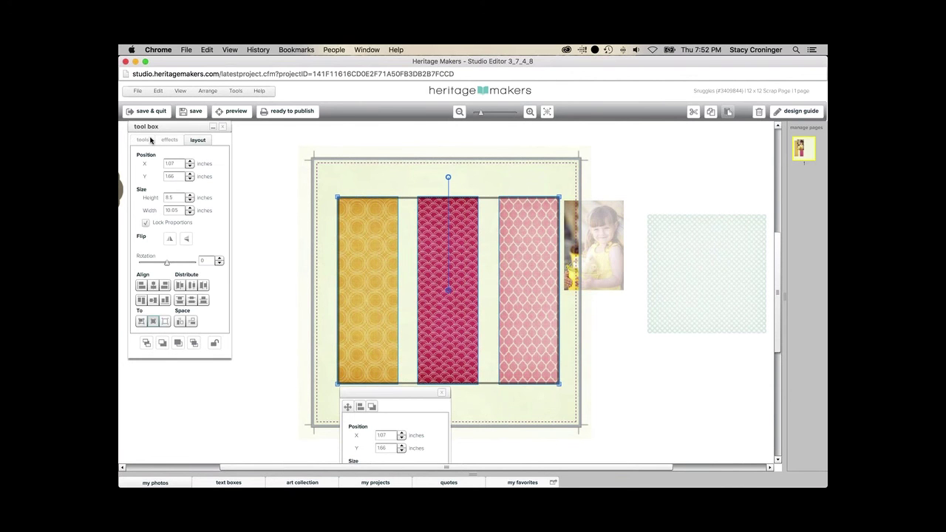
{"action": "left_click", "coordinate": [152, 322]}
{"action": "left_click", "coordinate": [140, 301]}
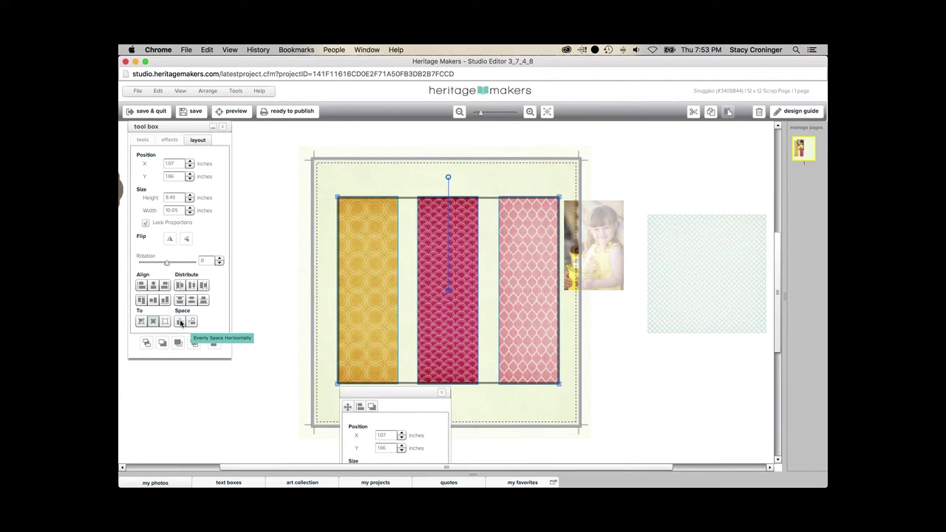
{"action": "left_click", "coordinate": [180, 322]}
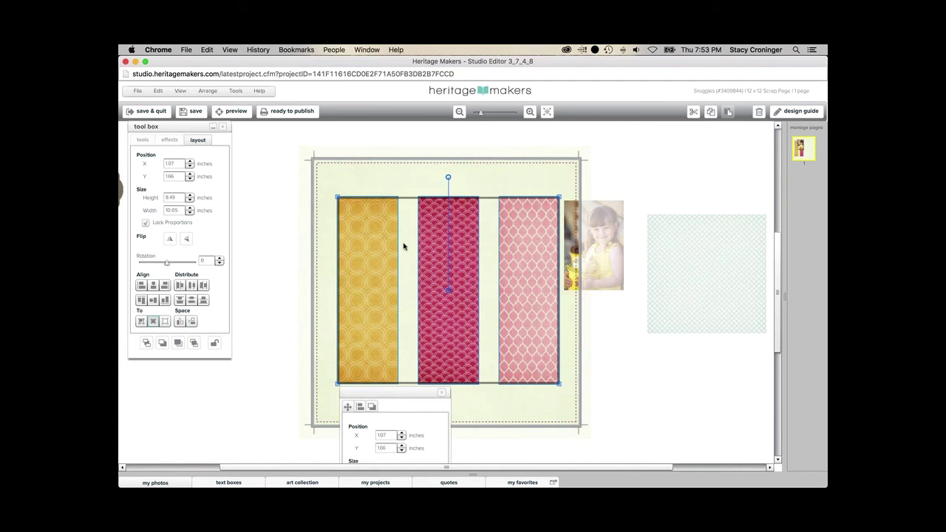
{"action": "left_click", "coordinate": [619, 366]}
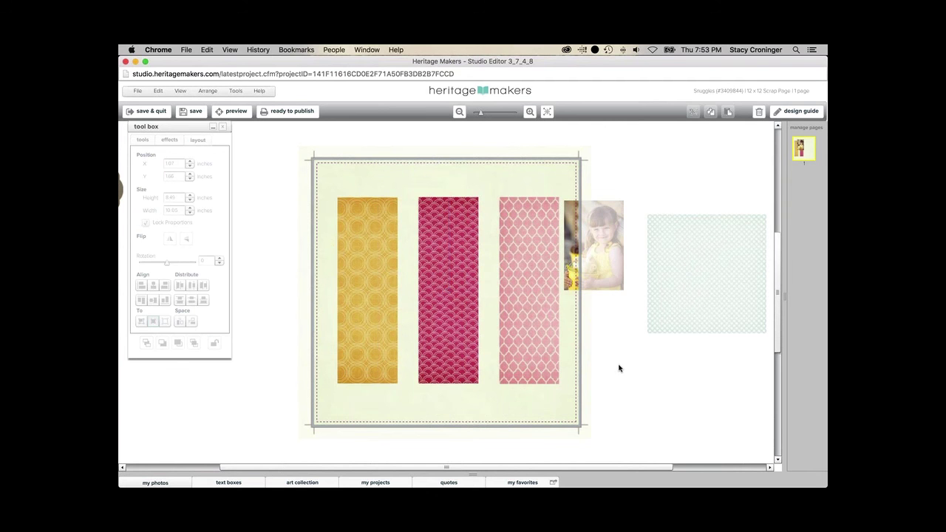
Step: Move the girl's photo onto the upper gold strip and add the landscape and portrait toddler-with-bunny photos from the Easter album to the page
{"action": "left_click", "coordinate": [573, 272]}
{"action": "left_click_drag", "start_coordinate": [573, 272], "coordinate": [375, 287]}
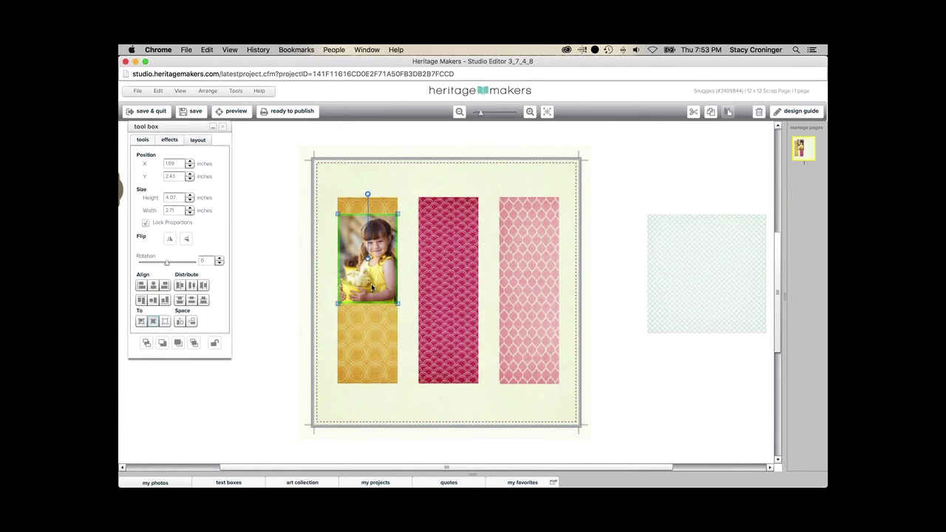
{"action": "left_click", "coordinate": [156, 482]}
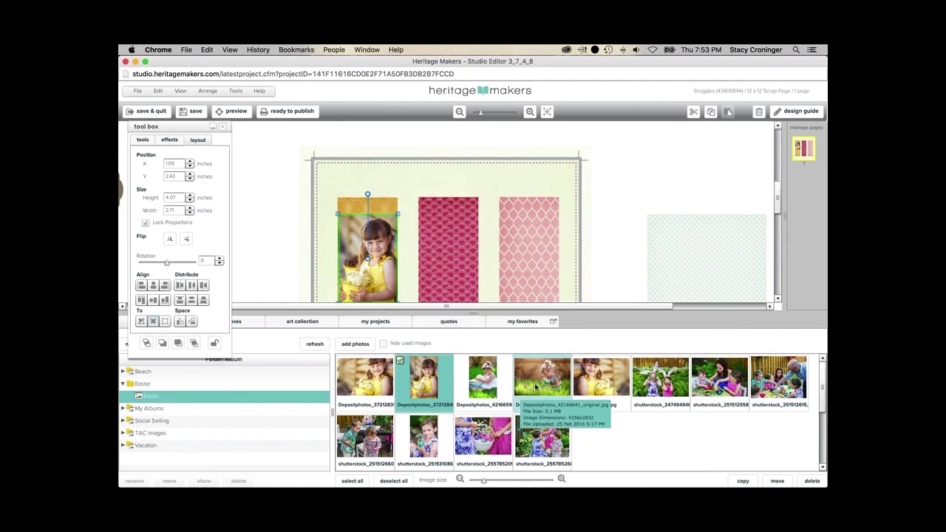
{"action": "left_click_drag", "start_coordinate": [536, 385], "coordinate": [494, 234]}
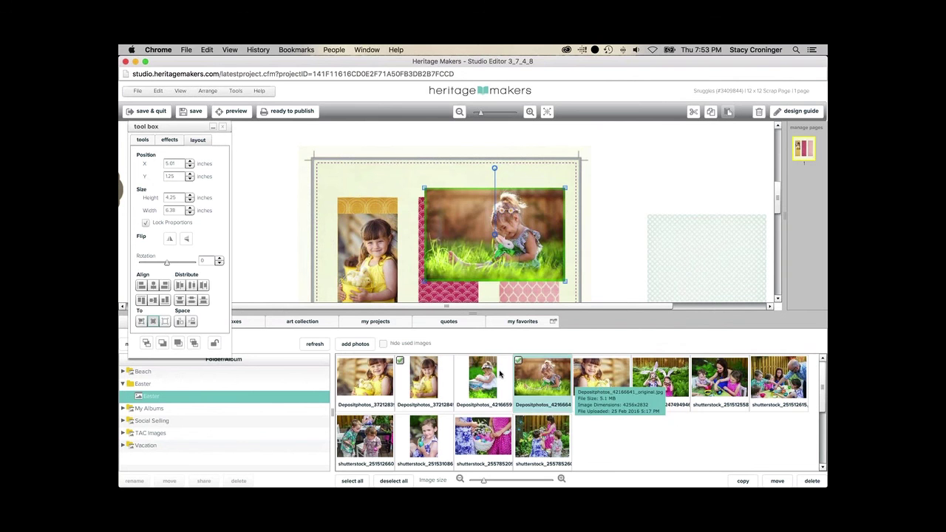
{"action": "left_click_drag", "start_coordinate": [484, 378], "coordinate": [593, 234]}
{"action": "left_click", "coordinate": [469, 321]}
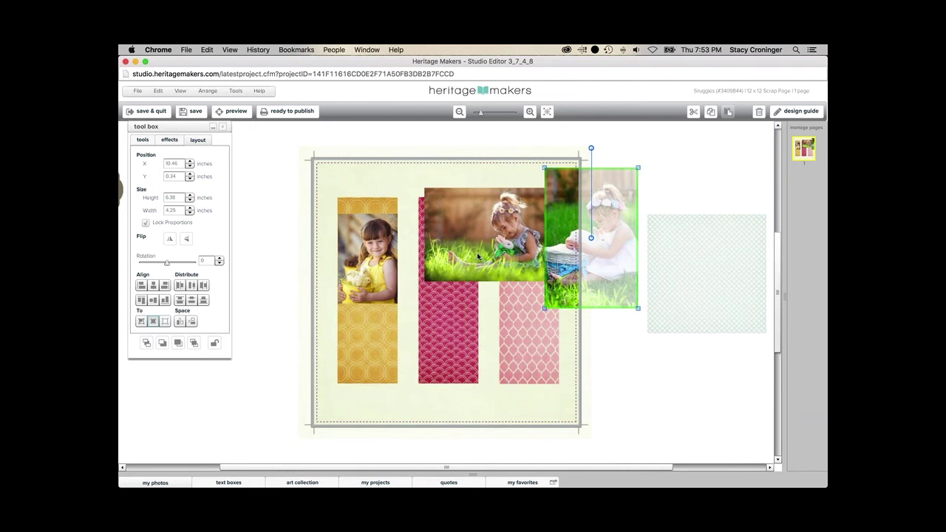
Step: Position the landscape bunny photo across the magenta strip and set its height to 4.07 inches, matching the photo on the gold strip
{"action": "left_click_drag", "start_coordinate": [480, 257], "coordinate": [440, 282]}
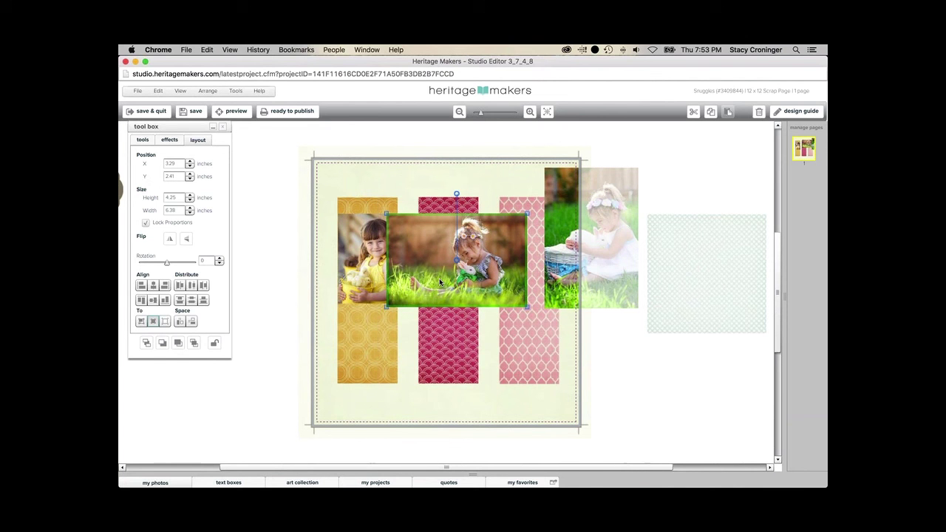
{"action": "left_click_drag", "start_coordinate": [440, 285], "coordinate": [441, 282]}
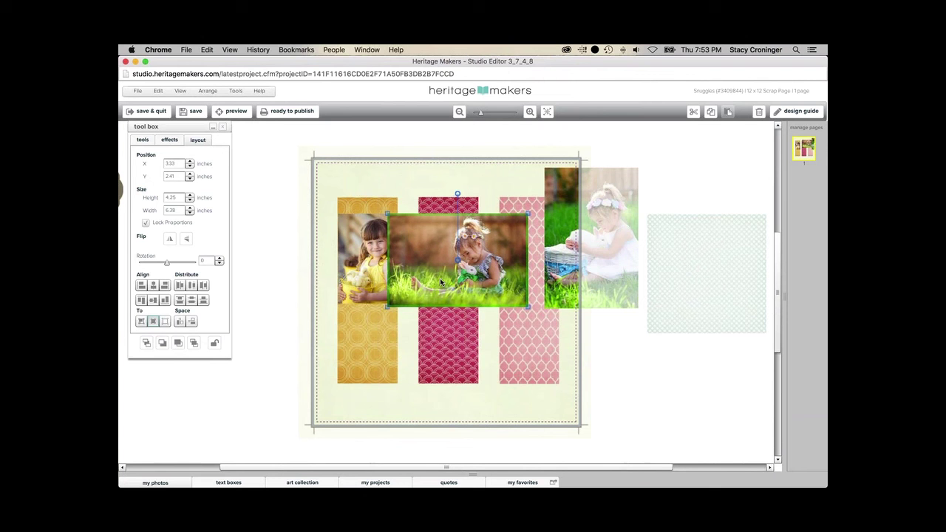
{"action": "left_click", "coordinate": [358, 268]}
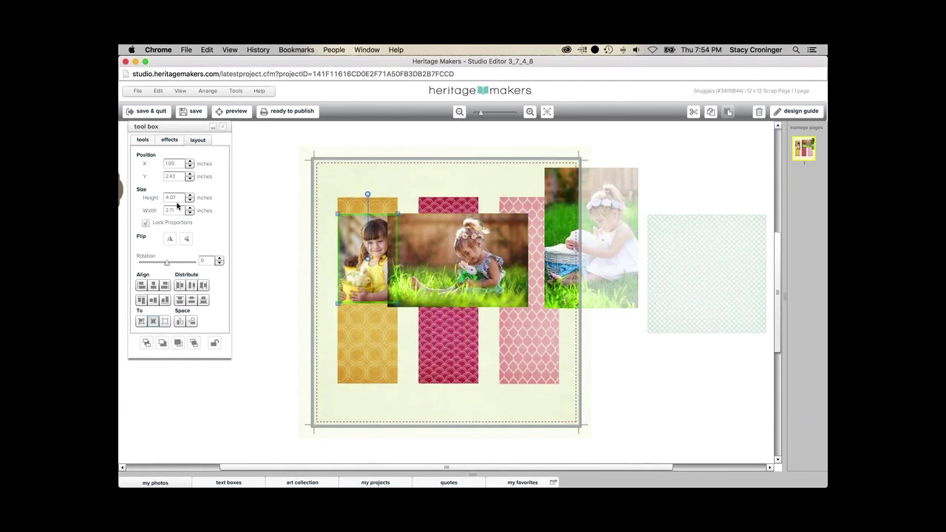
{"action": "left_click", "coordinate": [414, 251]}
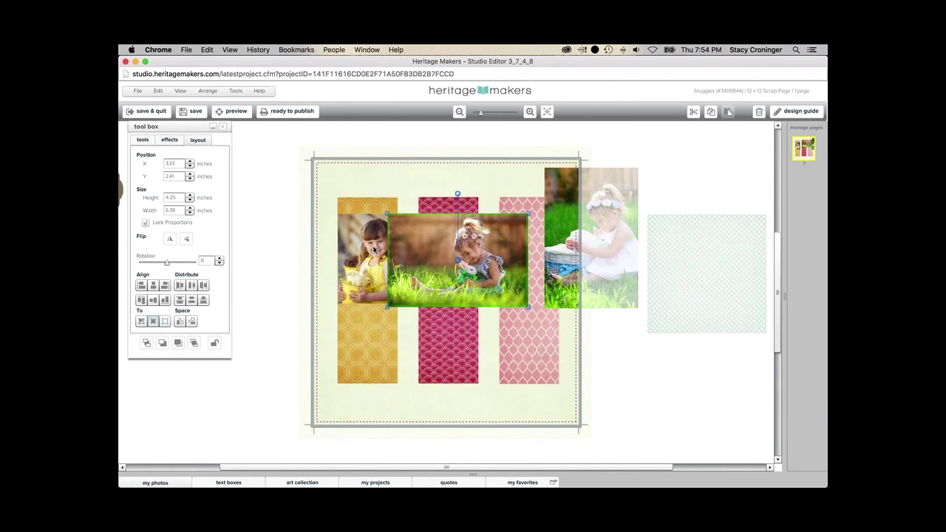
{"action": "left_click", "coordinate": [190, 201]}
{"action": "left_click", "coordinate": [190, 201]}
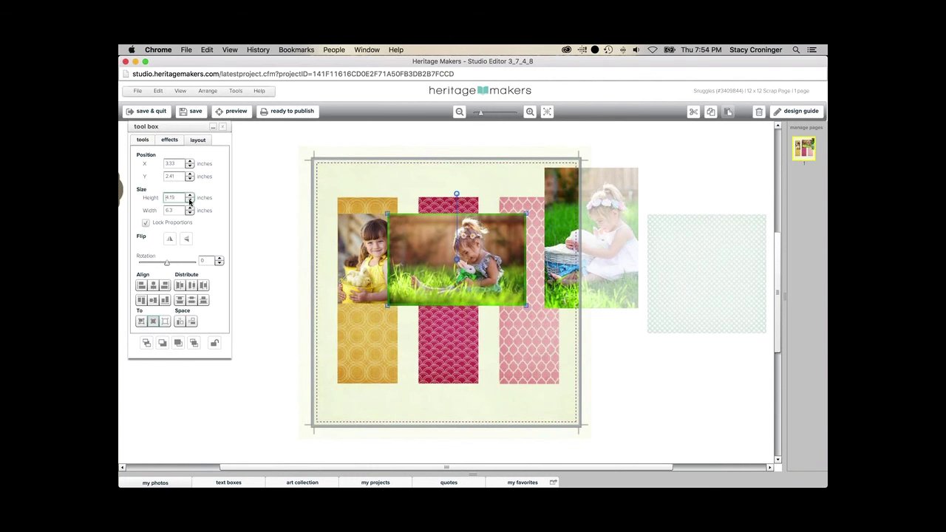
{"action": "left_click", "coordinate": [190, 201]}
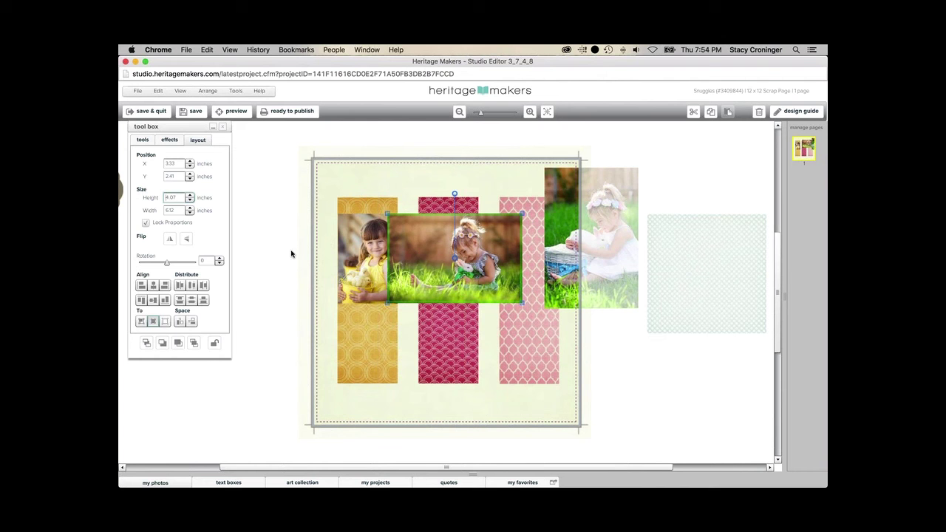
Step: Crop the landscape bunny photo to the left and right edges of the magenta strip, keeping its full height
{"action": "left_click", "coordinate": [142, 139]}
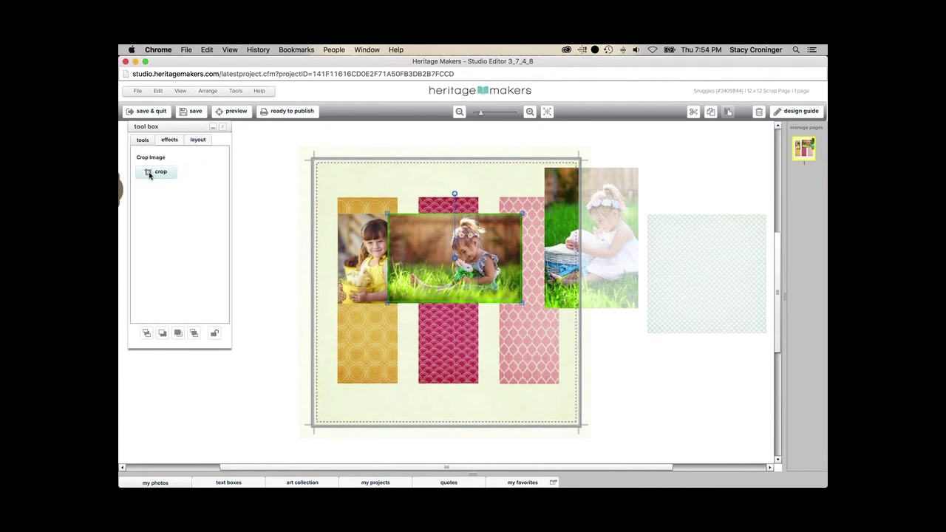
{"action": "left_click", "coordinate": [156, 174]}
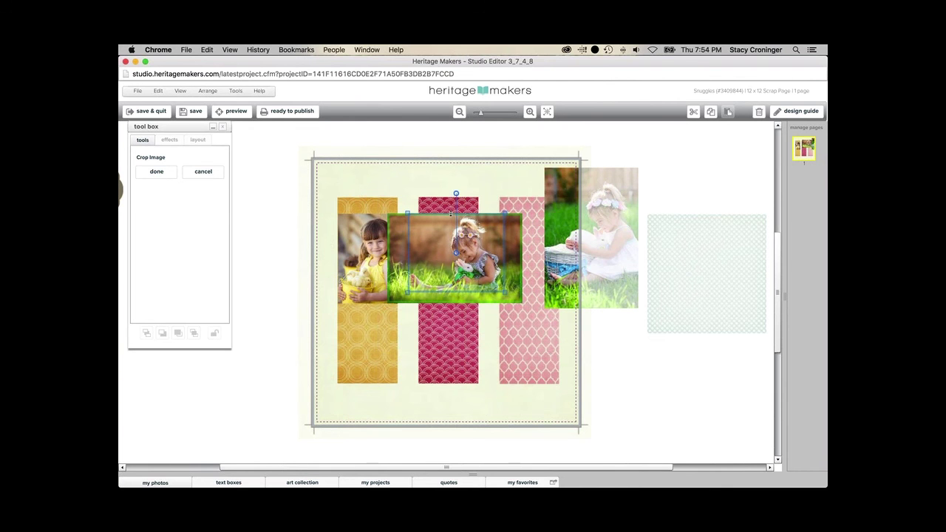
{"action": "left_click_drag", "start_coordinate": [444, 292], "coordinate": [444, 301]}
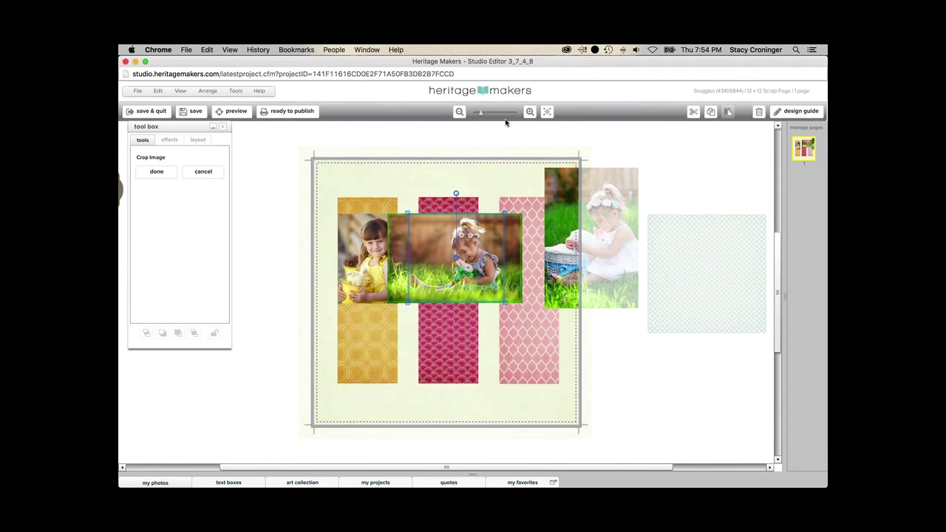
{"action": "left_click", "coordinate": [529, 113]}
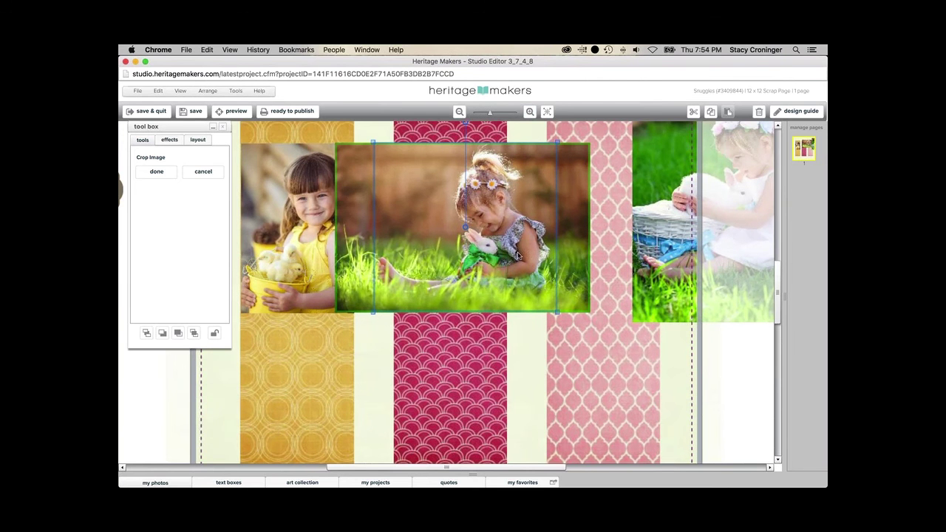
{"action": "left_click_drag", "start_coordinate": [555, 236], "coordinate": [505, 233]}
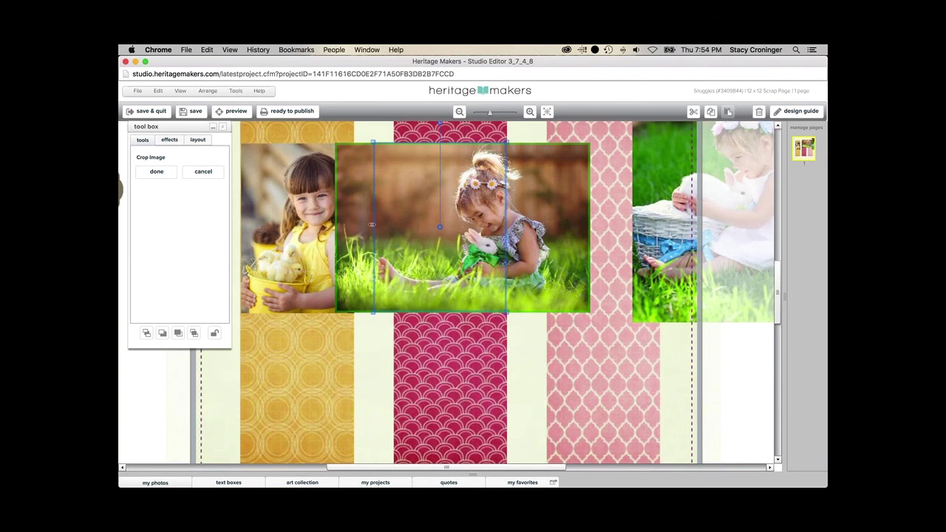
{"action": "left_click_drag", "start_coordinate": [373, 226], "coordinate": [393, 224]}
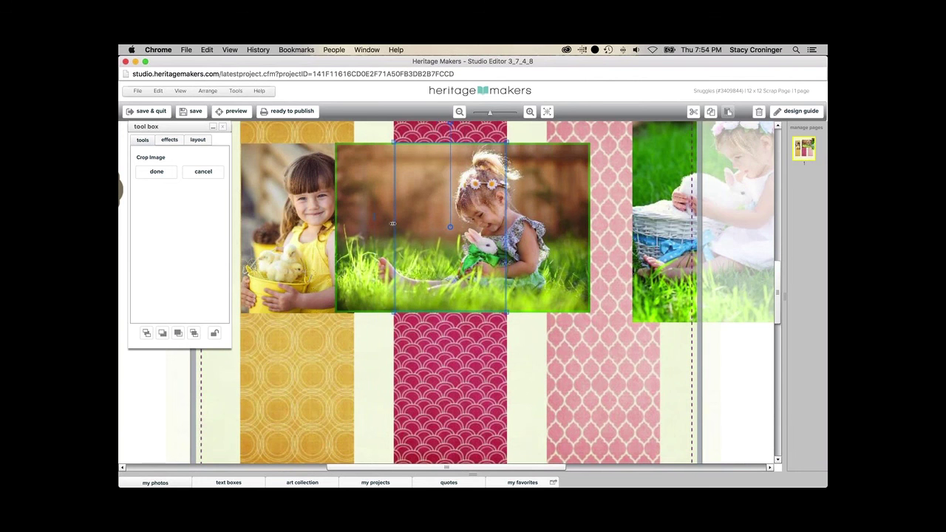
{"action": "left_click", "coordinate": [529, 111]}
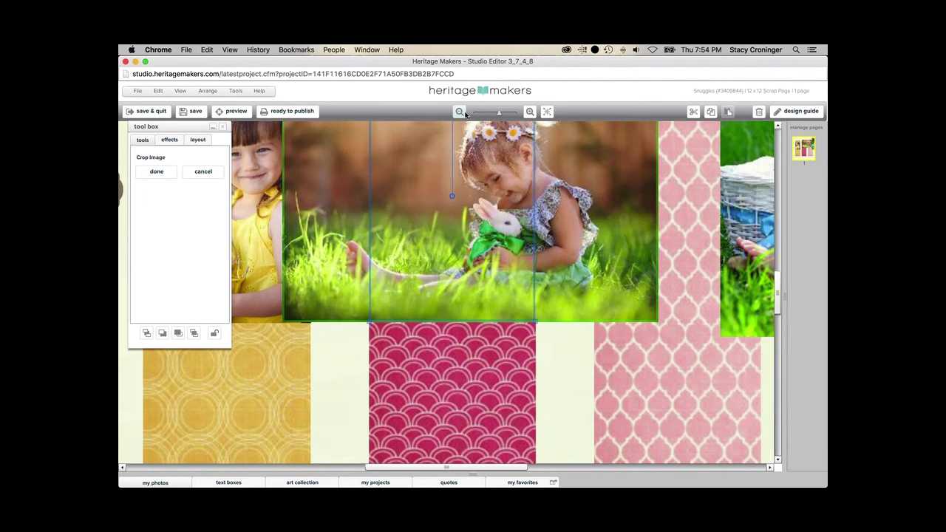
{"action": "left_click", "coordinate": [463, 113]}
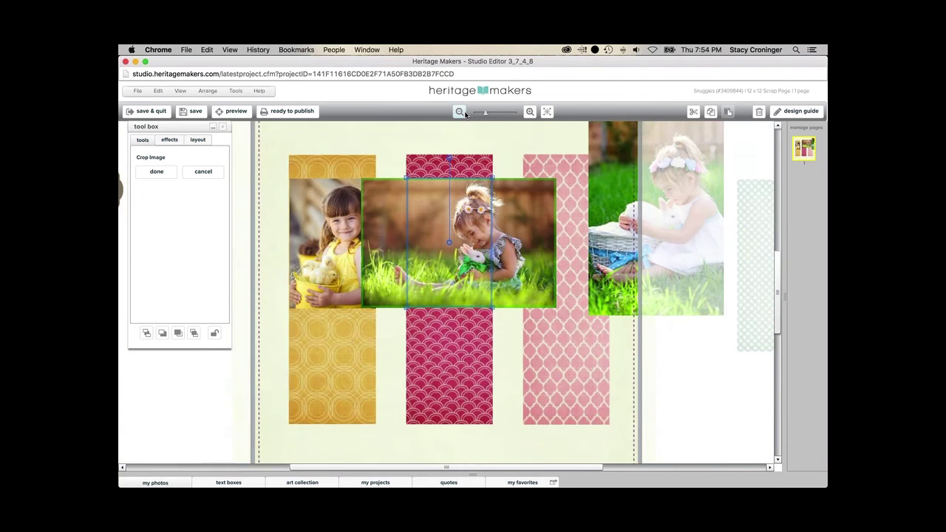
{"action": "left_click", "coordinate": [460, 112]}
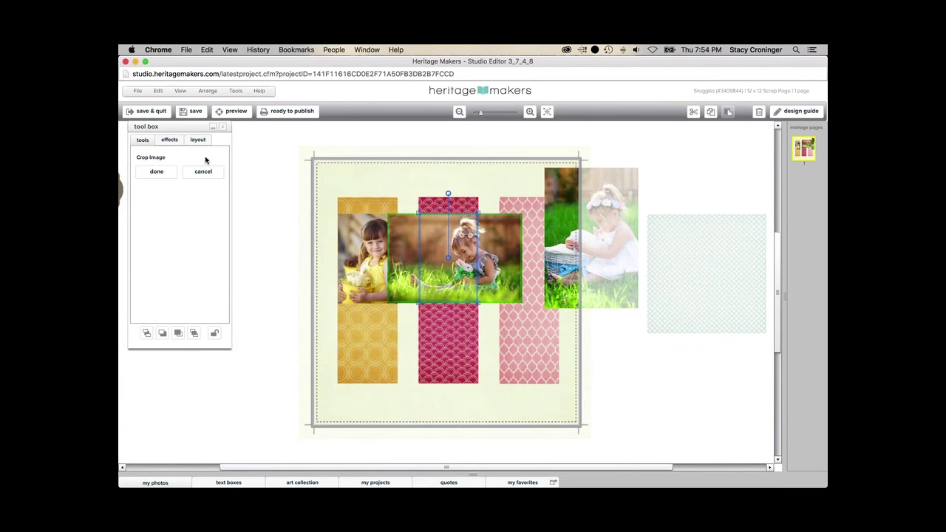
{"action": "left_click", "coordinate": [161, 173]}
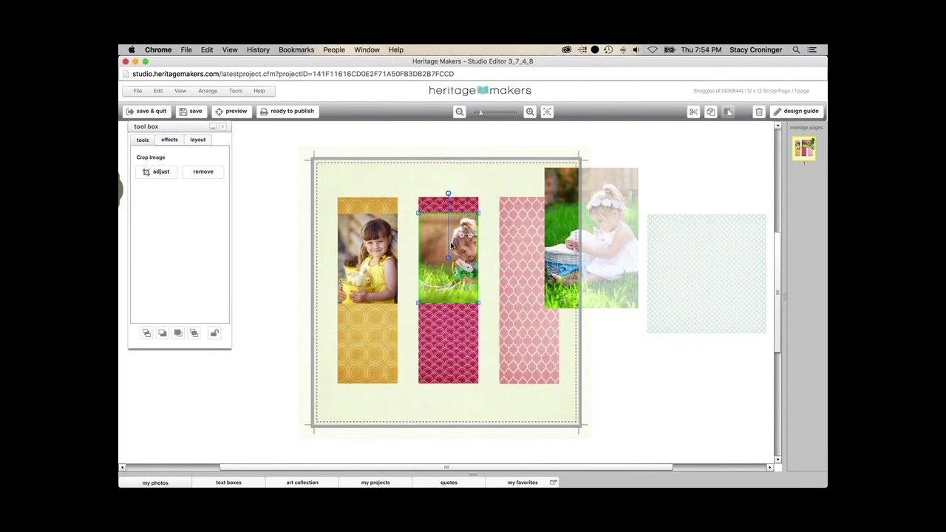
Step: Shift the crop of the bunny photo toward the toddler and reposition the photo lower on the magenta strip, flush with its sides
{"action": "left_click", "coordinate": [158, 171]}
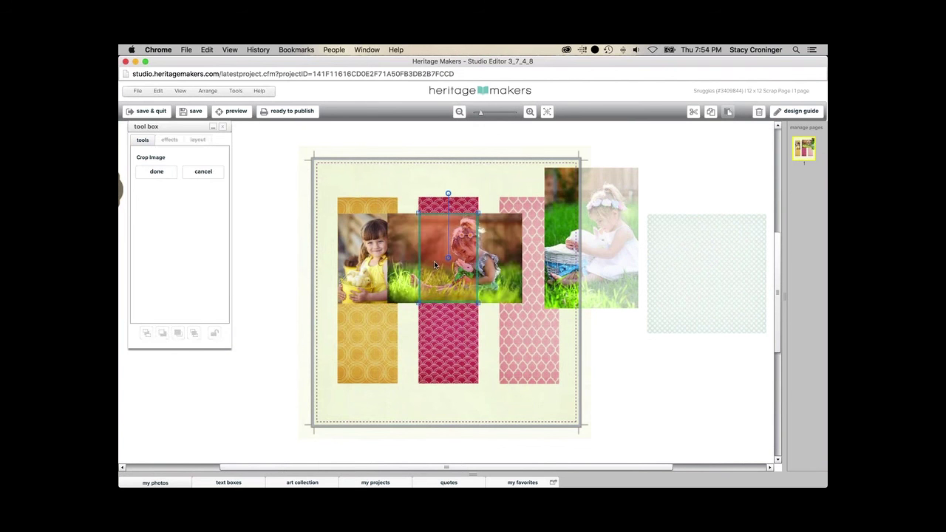
{"action": "mouse_move", "coordinate": [434, 263]}
{"action": "left_mouse_down"}
{"action": "mouse_move", "coordinate": [455, 266]}
{"action": "mouse_move", "coordinate": [443, 266]}
{"action": "left_mouse_up"}
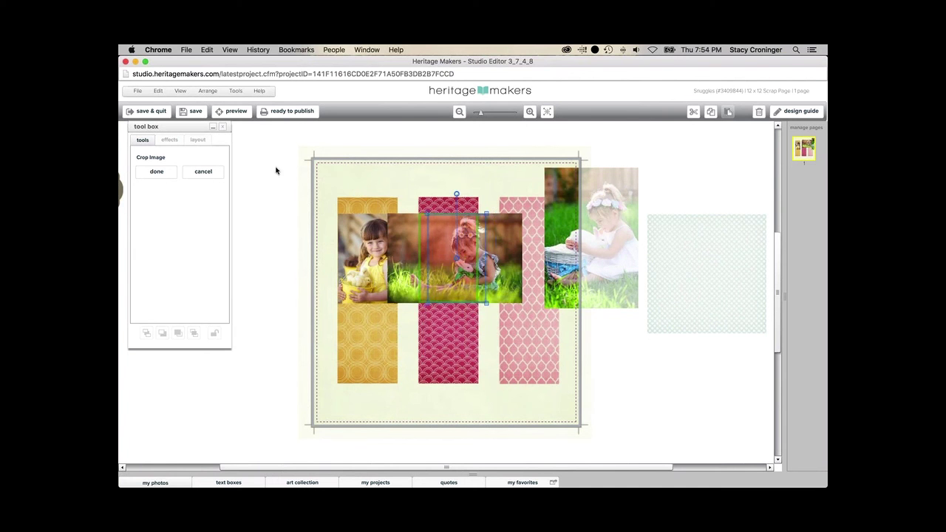
{"action": "left_click", "coordinate": [157, 171]}
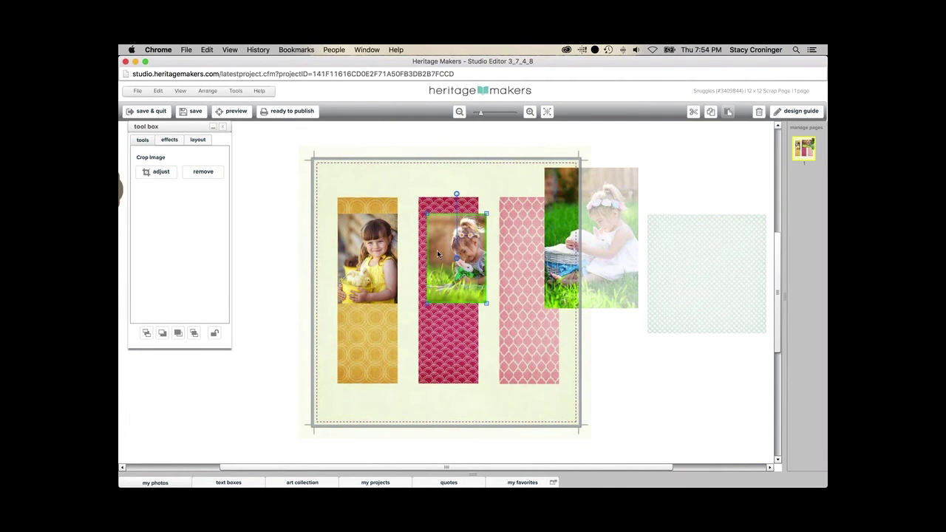
{"action": "left_click_drag", "start_coordinate": [437, 250], "coordinate": [432, 279]}
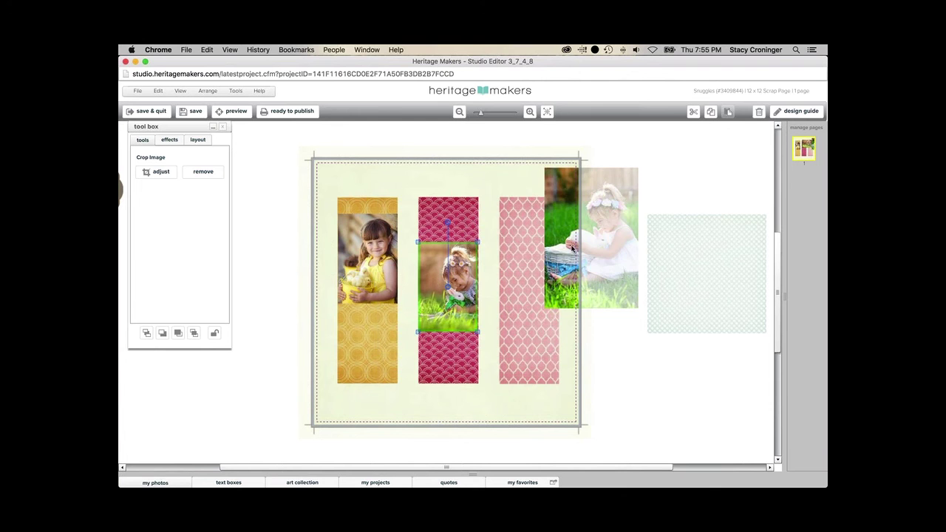
Step: Move the portrait bunny photo off the page and add the "cuddle" and "Free Snuggles" word art from the art collection
{"action": "left_click_drag", "start_coordinate": [552, 260], "coordinate": [624, 237]}
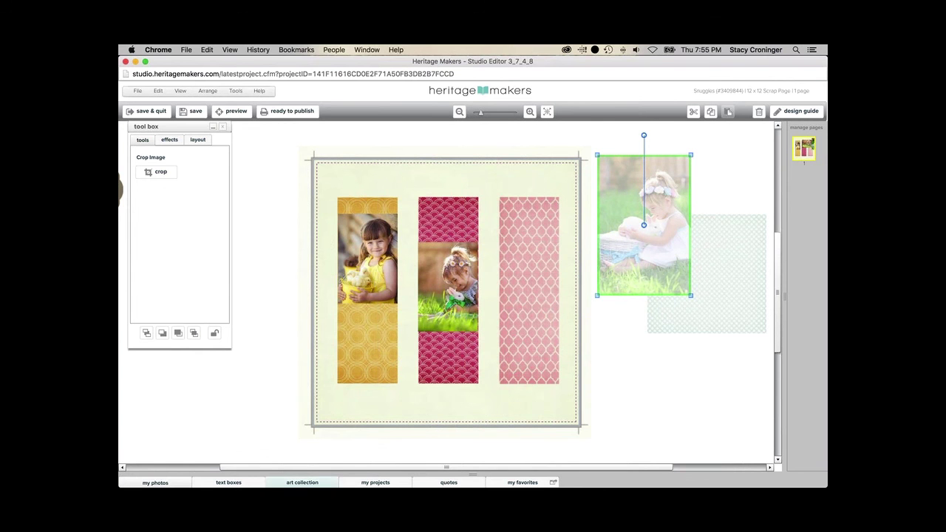
{"action": "left_click", "coordinate": [302, 482]}
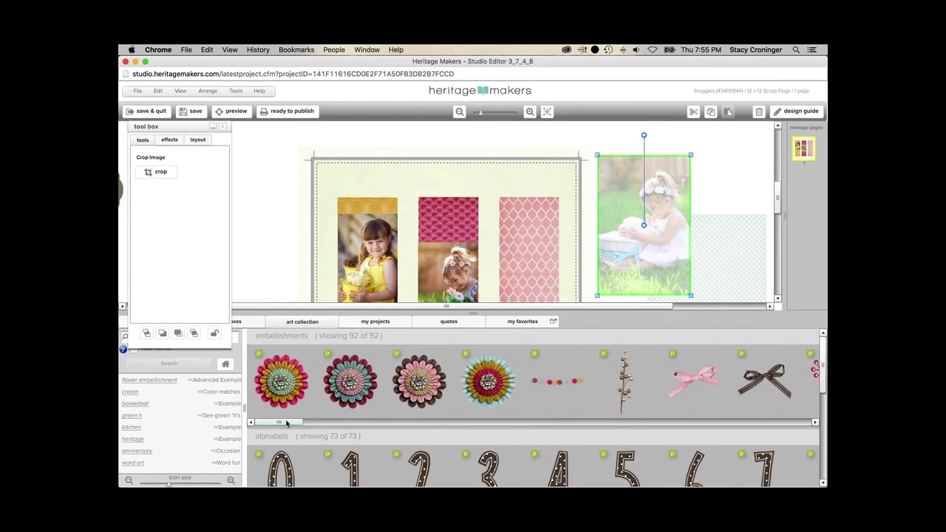
{"action": "left_click_drag", "start_coordinate": [278, 421], "coordinate": [338, 423]}
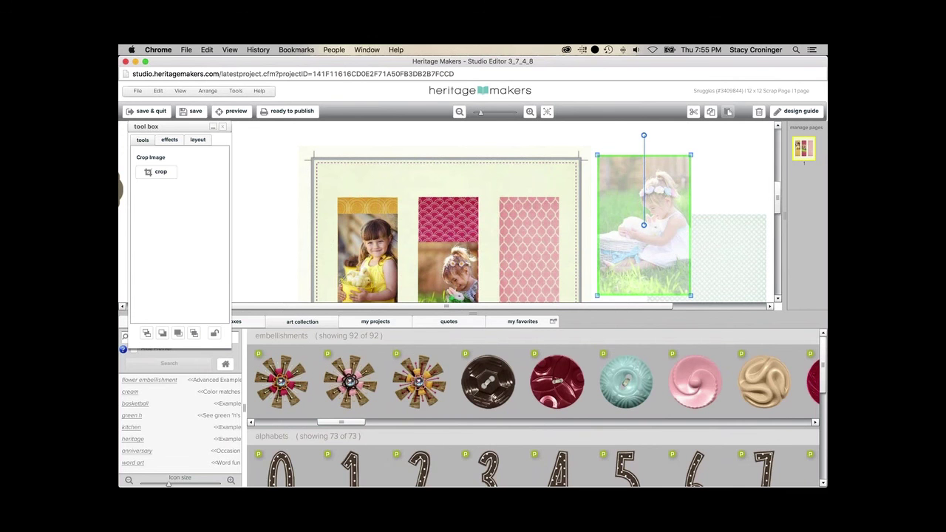
{"action": "scroll", "coordinate": [823, 444], "scroll_direction": "down", "scroll_amount": 1}
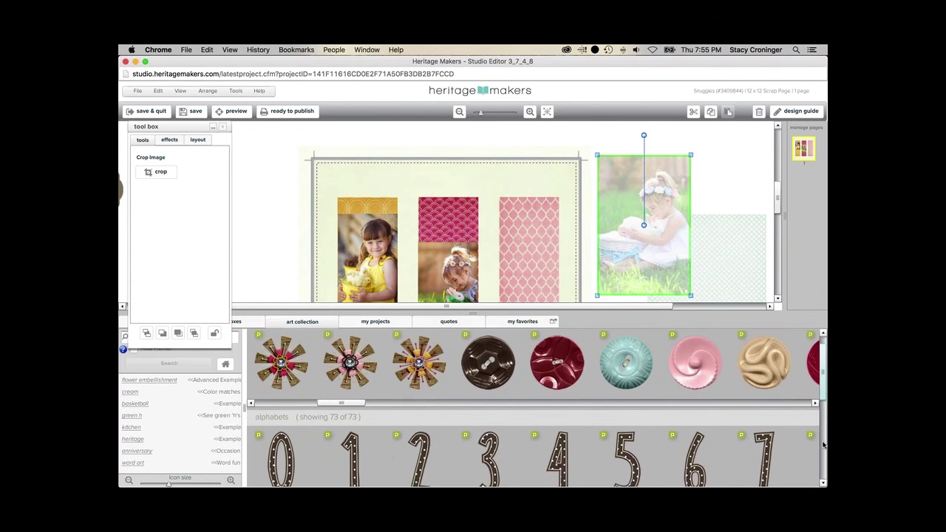
{"action": "left_click", "coordinate": [823, 444]}
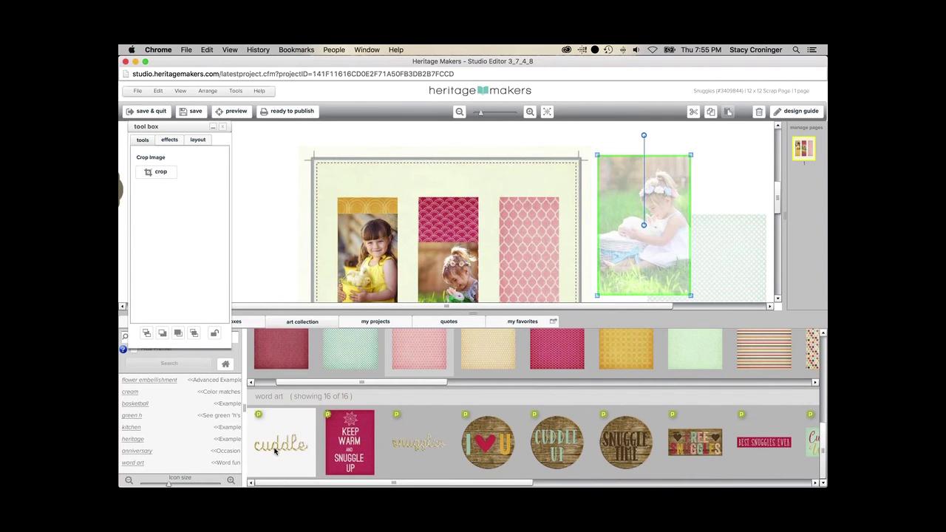
{"action": "left_click_drag", "start_coordinate": [275, 450], "coordinate": [336, 268]}
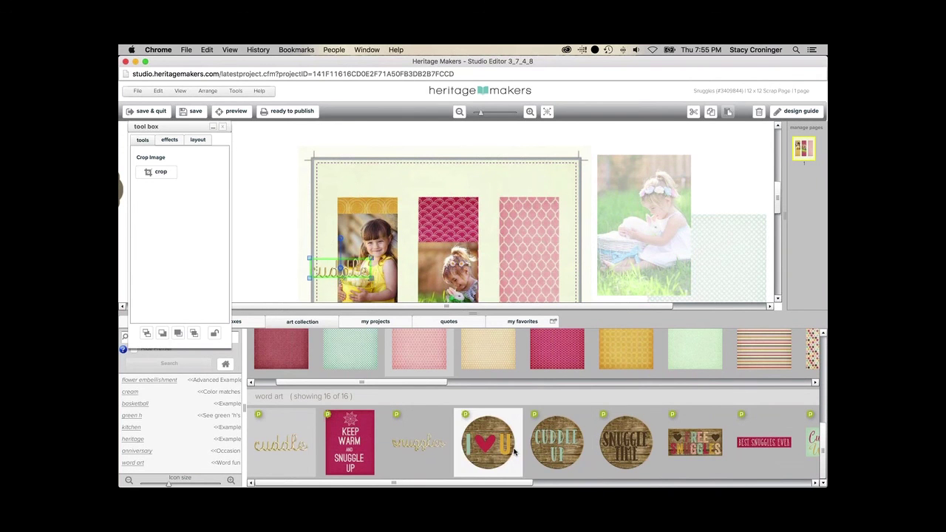
{"action": "left_click_drag", "start_coordinate": [694, 442], "coordinate": [491, 240]}
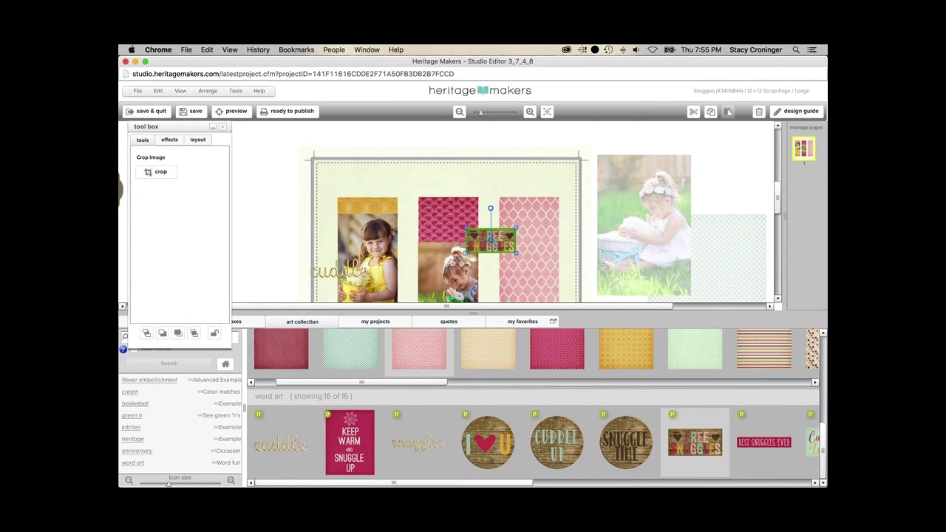
Step: Add the "Best Snuggles Ever" word art from the art collection onto the pink strip
{"action": "left_click_drag", "start_coordinate": [486, 481], "coordinate": [777, 471]}
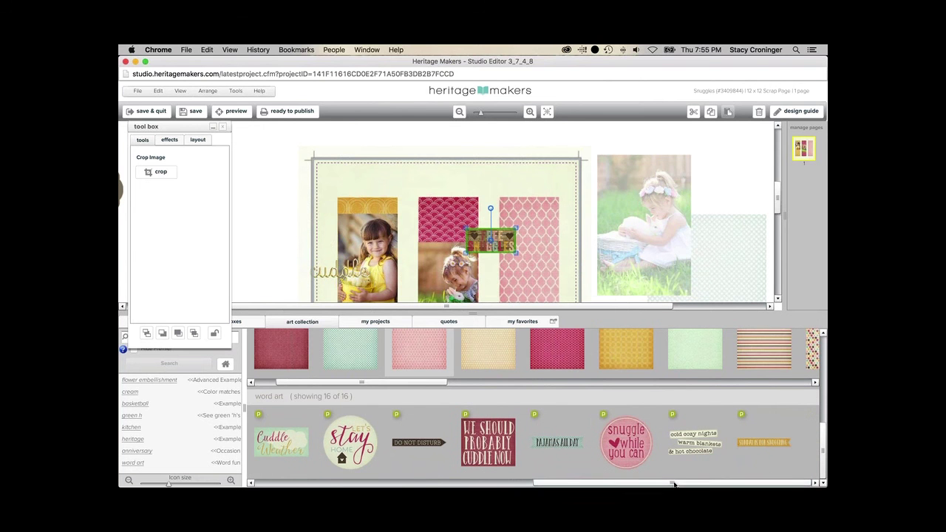
{"action": "left_click_drag", "start_coordinate": [674, 484], "coordinate": [579, 482]}
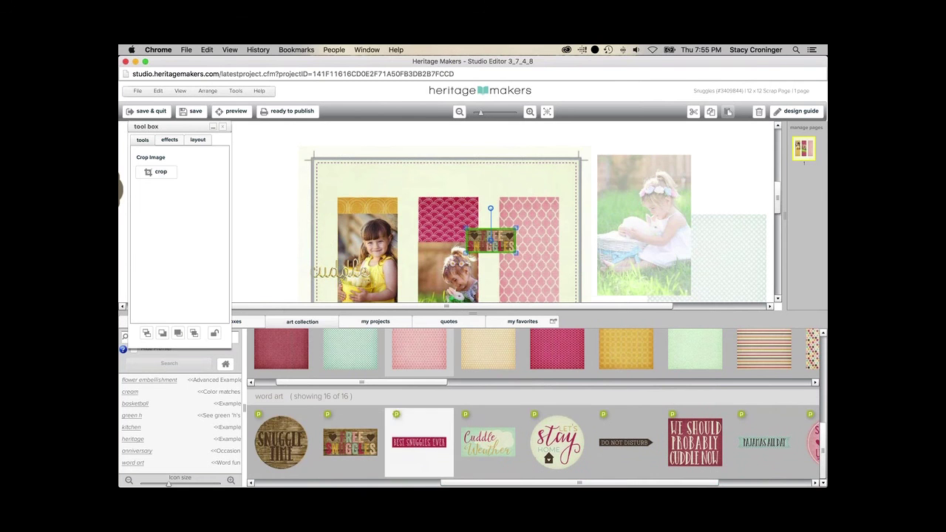
{"action": "left_click_drag", "start_coordinate": [440, 449], "coordinate": [517, 279]}
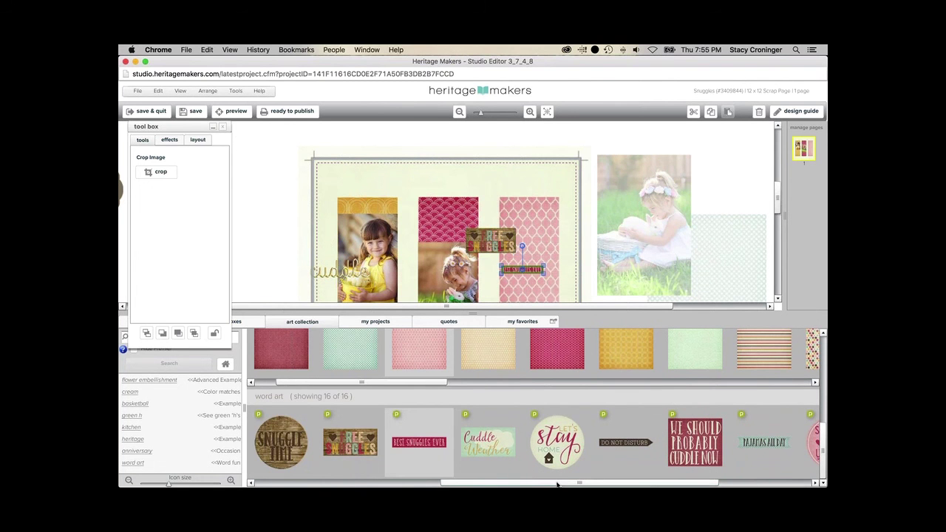
{"action": "left_click_drag", "start_coordinate": [558, 484], "coordinate": [367, 484]}
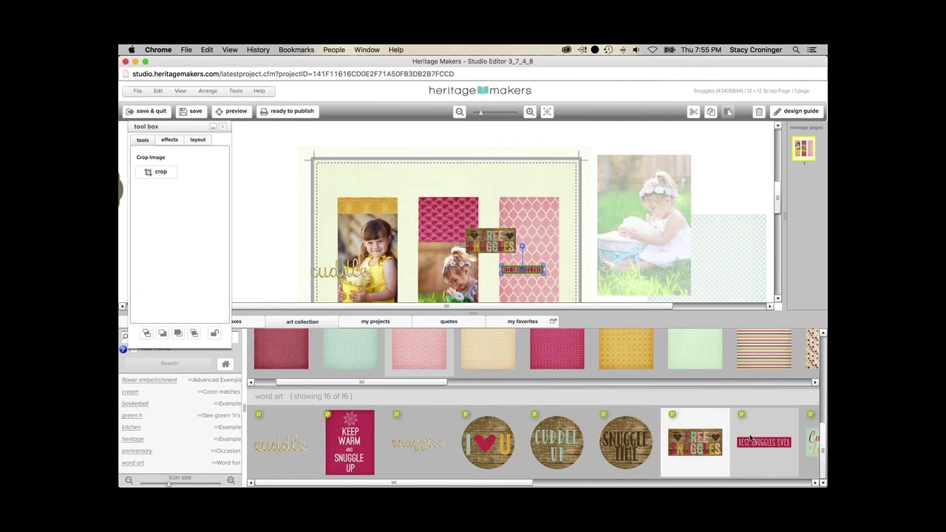
Step: Add the cream crocheted flower at the gold strip's outer side and the magenta ribbon banner above the magenta strip
{"action": "scroll", "coordinate": [739, 407], "scroll_direction": "up", "scroll_amount": 5}
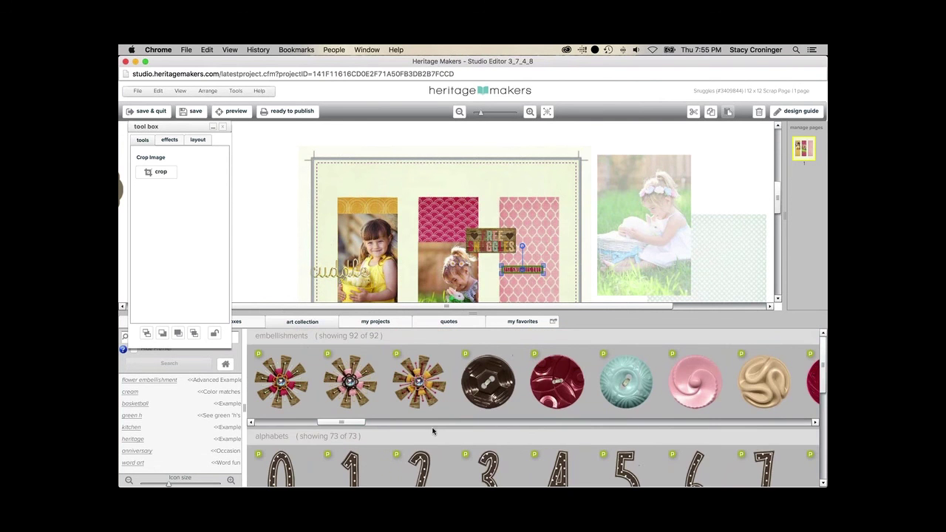
{"action": "left_click_drag", "start_coordinate": [348, 424], "coordinate": [405, 424]}
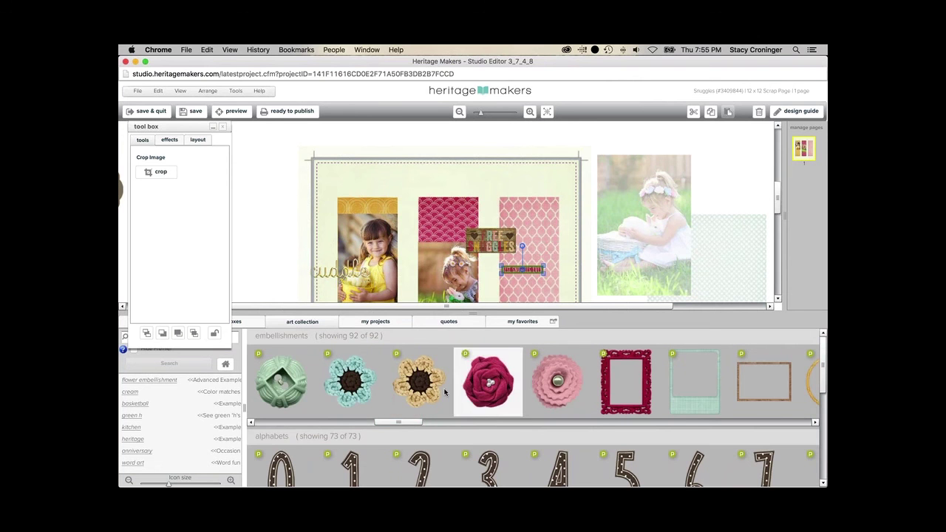
{"action": "left_click_drag", "start_coordinate": [445, 392], "coordinate": [323, 237]}
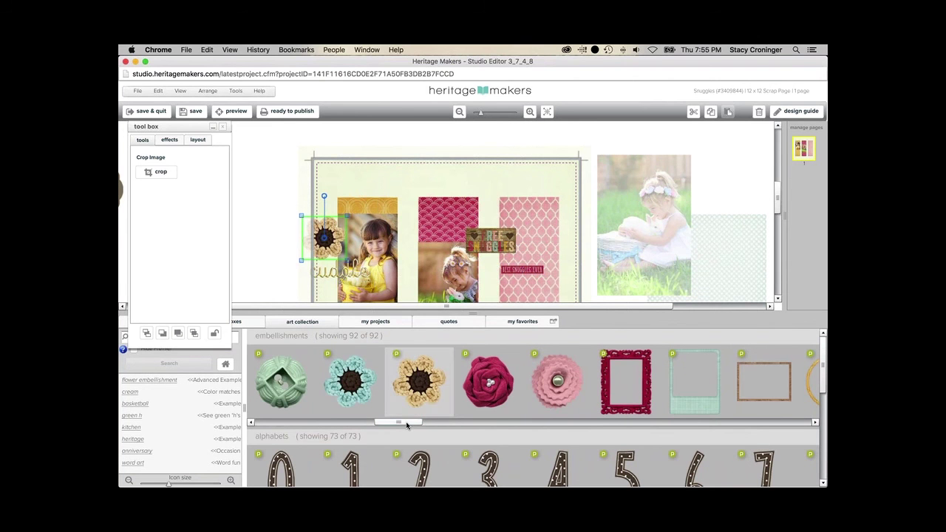
{"action": "left_click_drag", "start_coordinate": [405, 425], "coordinate": [511, 424]}
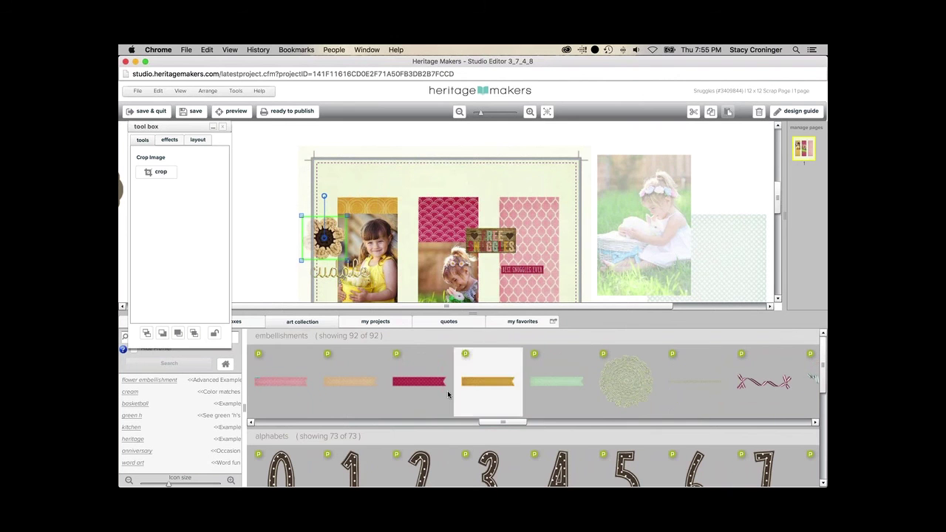
{"action": "mouse_move", "coordinate": [433, 383]}
{"action": "left_mouse_down"}
{"action": "mouse_move", "coordinate": [403, 350]}
{"action": "mouse_move", "coordinate": [438, 285]}
{"action": "mouse_move", "coordinate": [419, 318]}
{"action": "mouse_move", "coordinate": [430, 381]}
{"action": "mouse_move", "coordinate": [439, 251]}
{"action": "mouse_move", "coordinate": [426, 307]}
{"action": "mouse_move", "coordinate": [444, 321]}
{"action": "mouse_move", "coordinate": [430, 382]}
{"action": "left_mouse_up"}
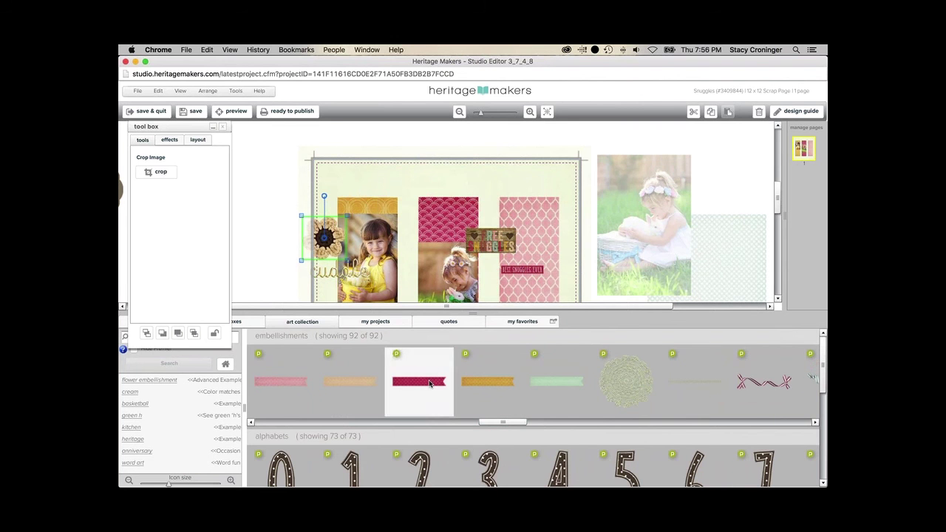
{"action": "double_click", "coordinate": [430, 382]}
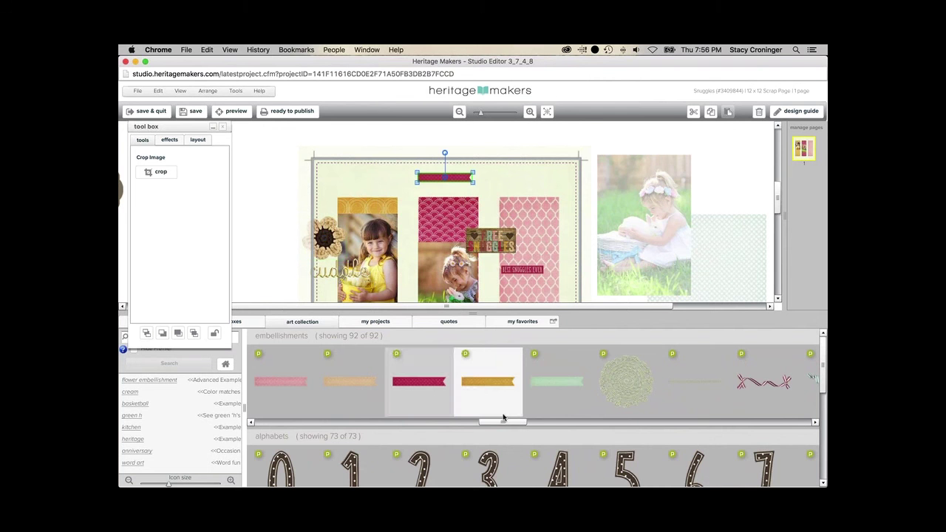
Step: Add the mint rolled flower at the pink strip's upper end and the magenta glitter heart over the "Free Snuggles" art
{"action": "left_click_drag", "start_coordinate": [504, 421], "coordinate": [590, 423]}
{"action": "left_click_drag", "start_coordinate": [616, 422], "coordinate": [626, 422]}
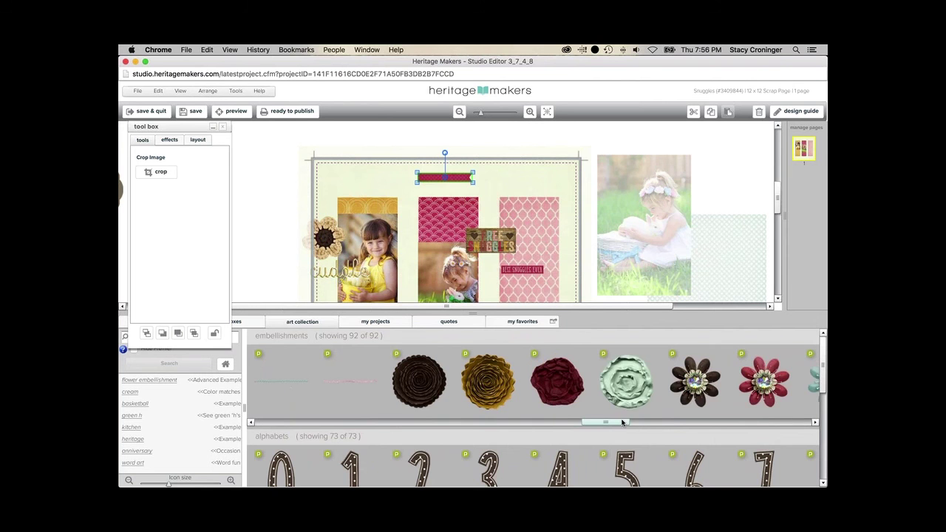
{"action": "left_click_drag", "start_coordinate": [625, 381], "coordinate": [523, 193]}
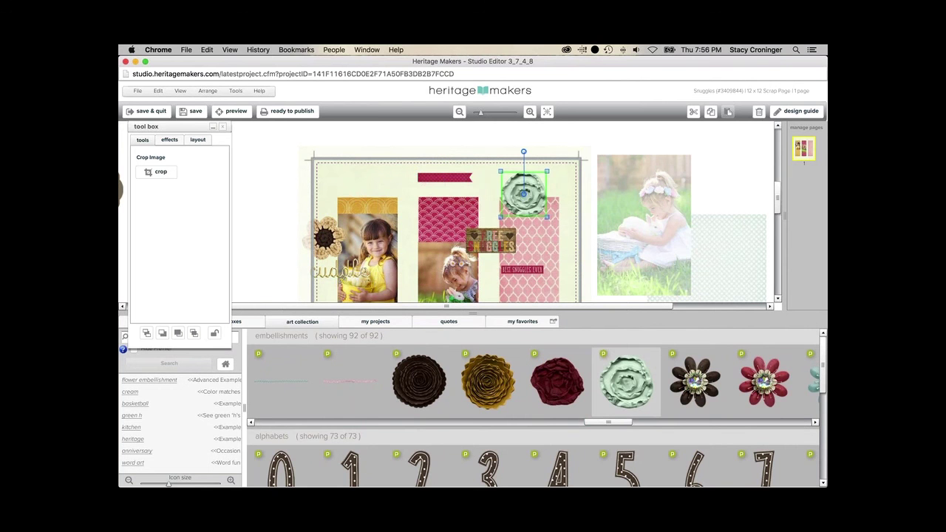
{"action": "left_click_drag", "start_coordinate": [618, 423], "coordinate": [668, 423]}
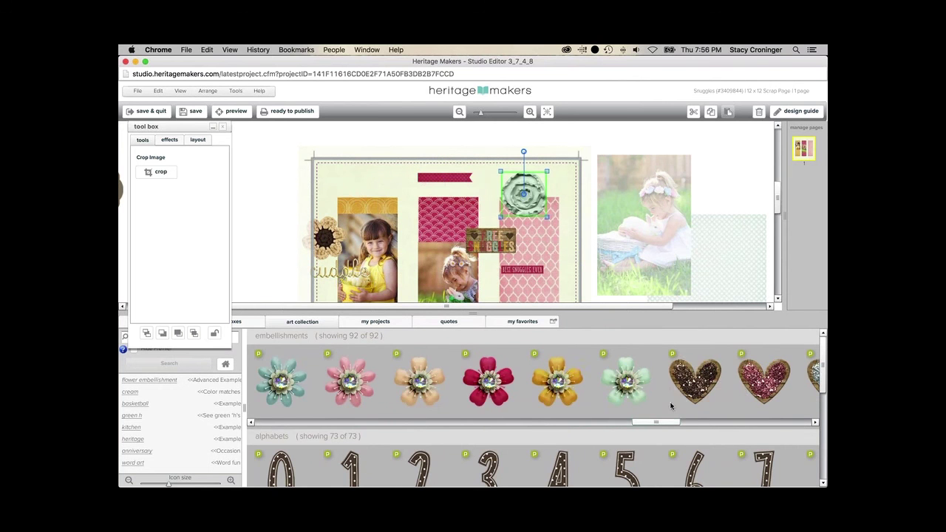
{"action": "left_click_drag", "start_coordinate": [764, 378], "coordinate": [490, 240]}
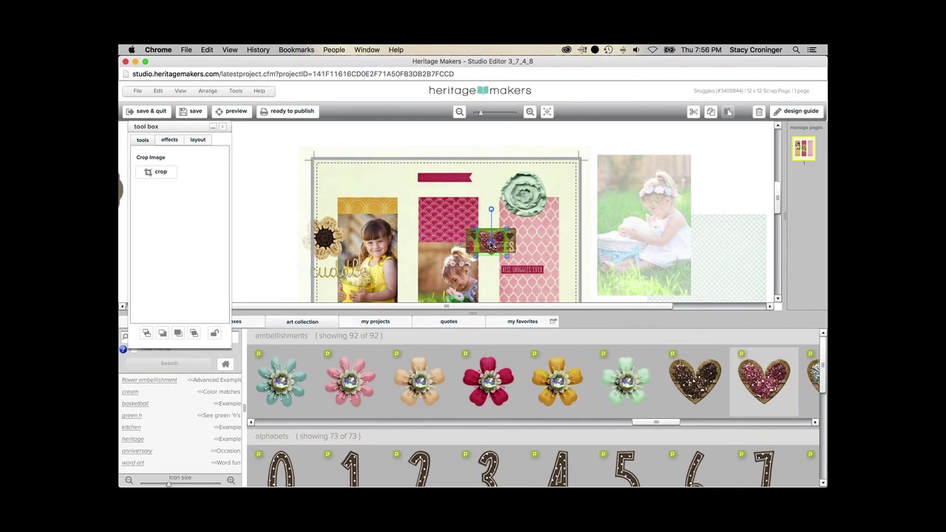
Step: Add the yellow jeweled flower at the gold strip's upper inner corner and the magenta heart swirl across the pink strip
{"action": "mouse_move", "coordinate": [665, 422]}
{"action": "left_mouse_down"}
{"action": "mouse_move", "coordinate": [698, 423]}
{"action": "mouse_move", "coordinate": [674, 423]}
{"action": "left_mouse_up"}
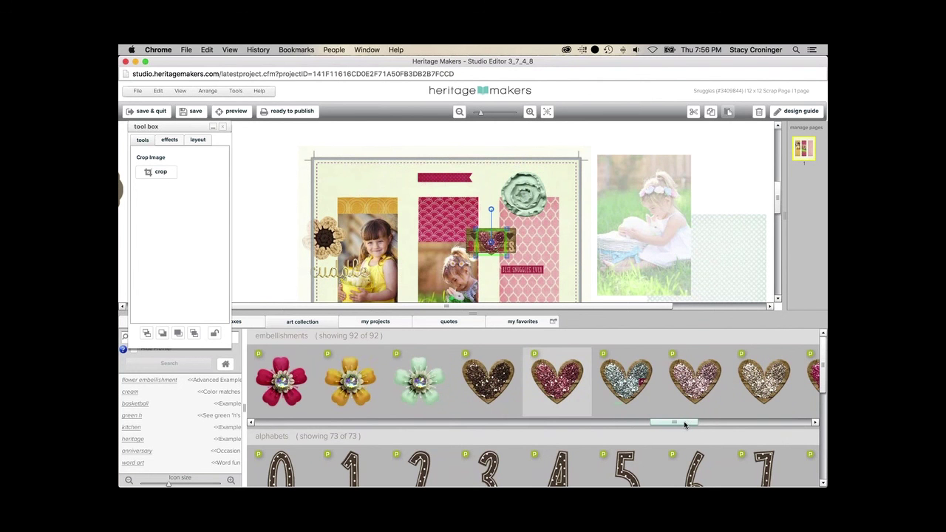
{"action": "left_click_drag", "start_coordinate": [357, 391], "coordinate": [404, 207]}
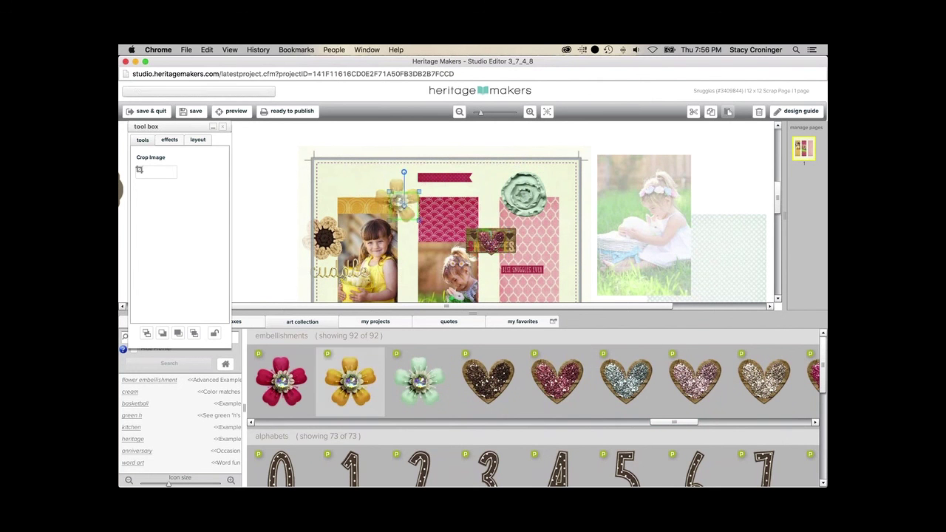
{"action": "left_click_drag", "start_coordinate": [691, 423], "coordinate": [764, 423]}
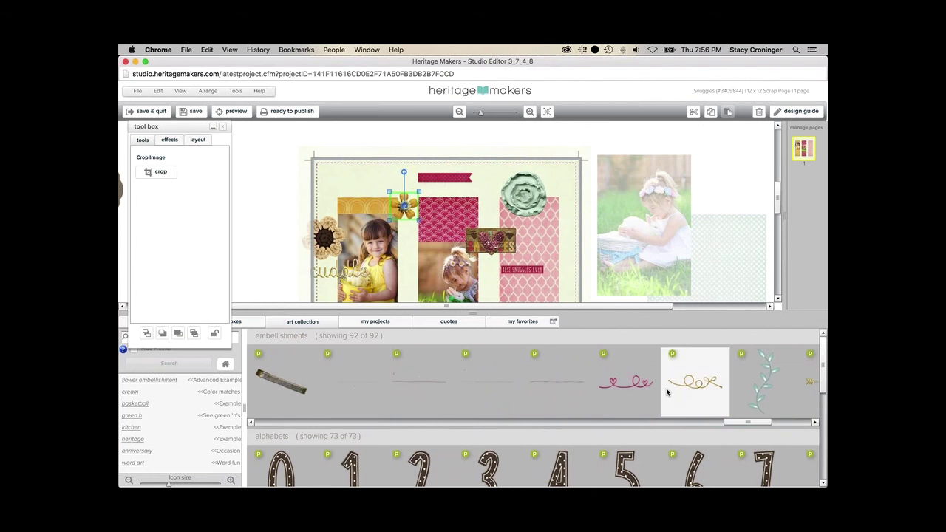
{"action": "left_click_drag", "start_coordinate": [626, 382], "coordinate": [507, 222]}
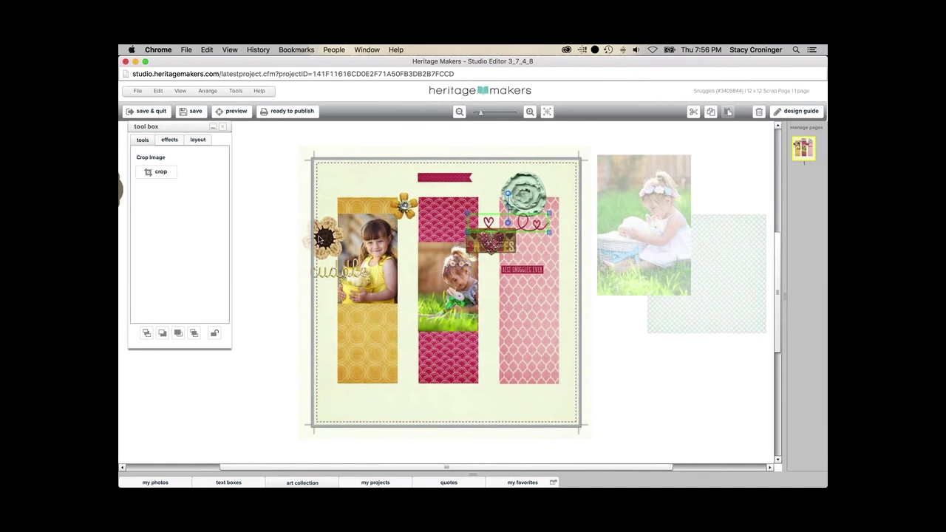
Step: Shrink the crocheted flower and place it at the gold strip's lower outer corner
{"action": "left_click_drag", "start_coordinate": [323, 238], "coordinate": [336, 396]}
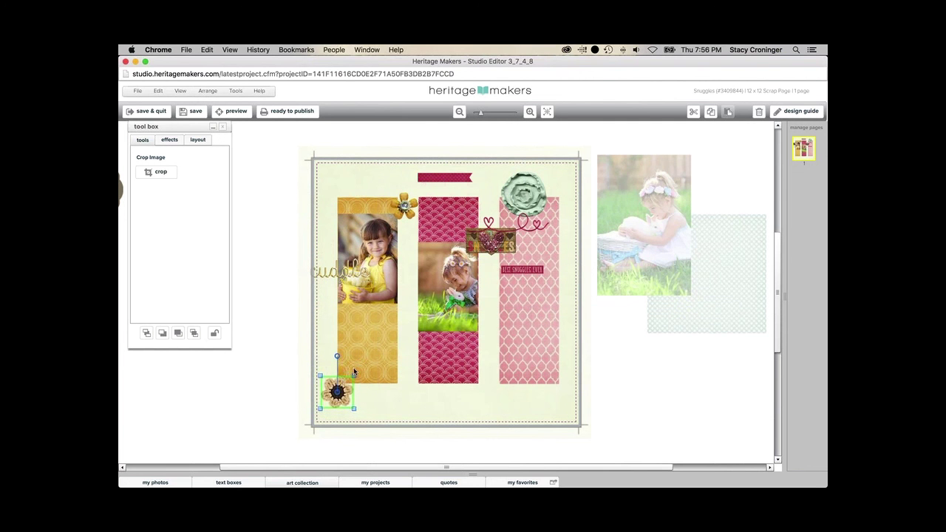
{"action": "left_click", "coordinate": [516, 231]}
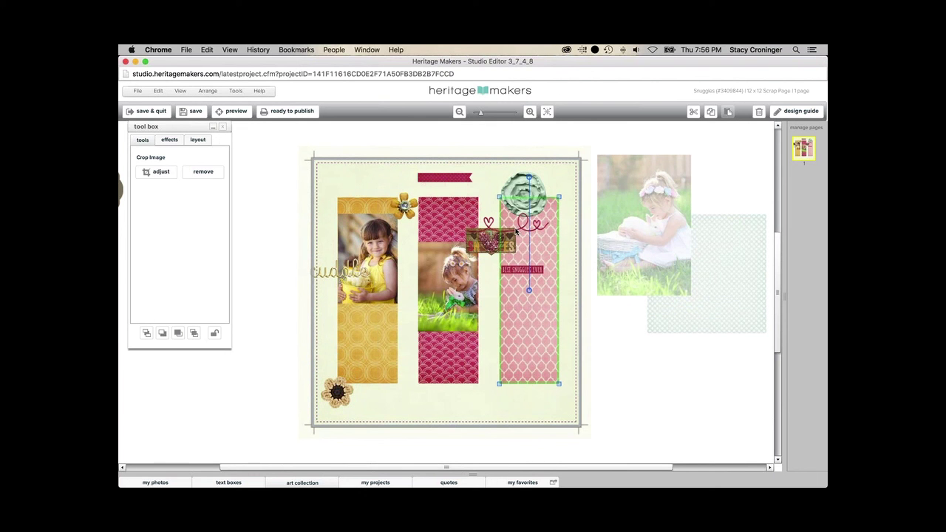
{"action": "left_click", "coordinate": [491, 230]}
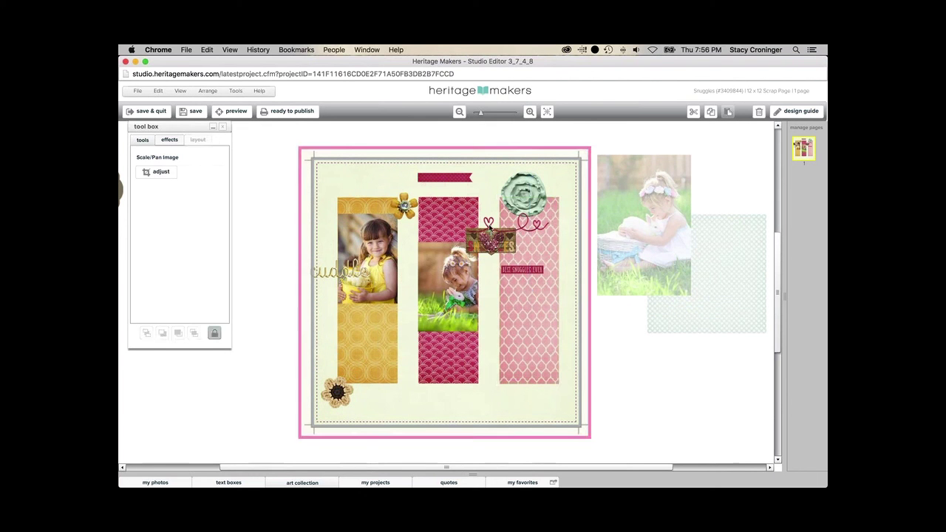
{"action": "left_click", "coordinate": [640, 402]}
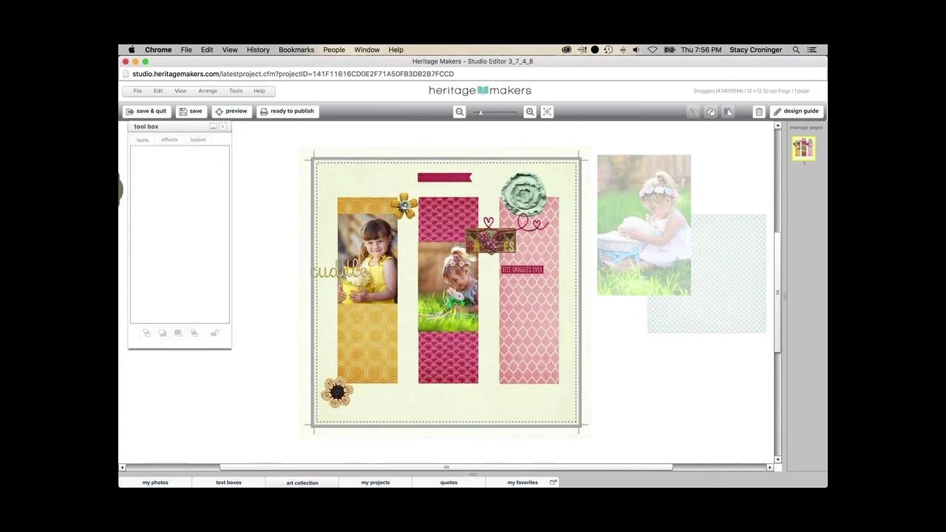
Step: Select the three patterned strips together with the two photos on them and lock them in place
{"action": "left_click", "coordinate": [364, 334]}
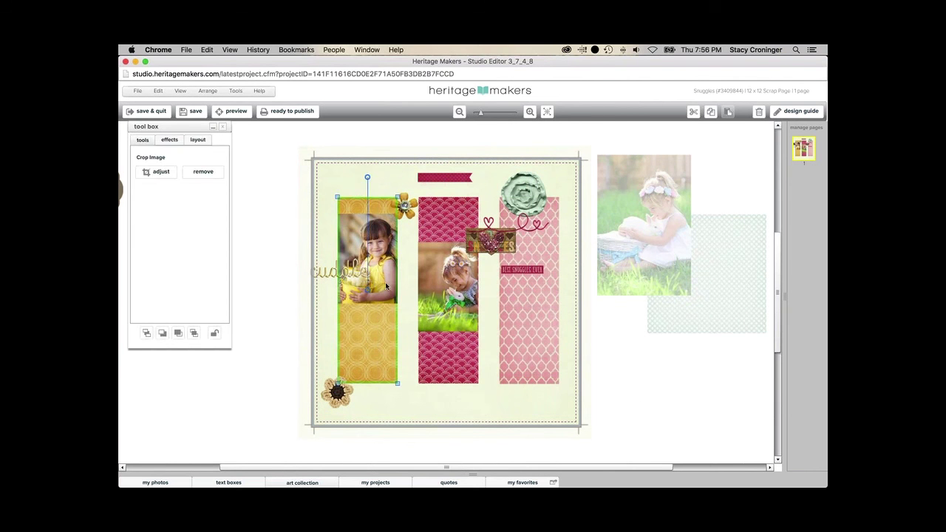
{"action": "left_click", "coordinate": [453, 359], "text": "shift"}
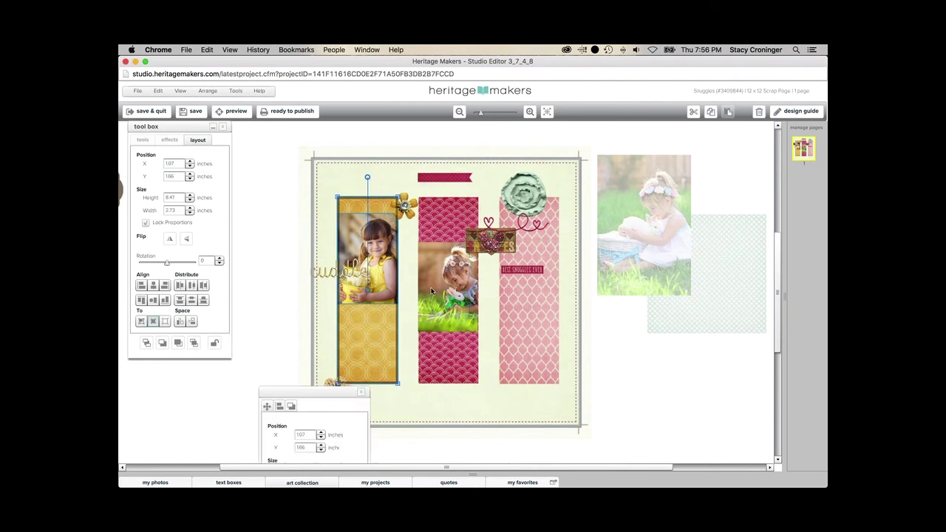
{"action": "left_click", "coordinate": [524, 346], "text": "shift"}
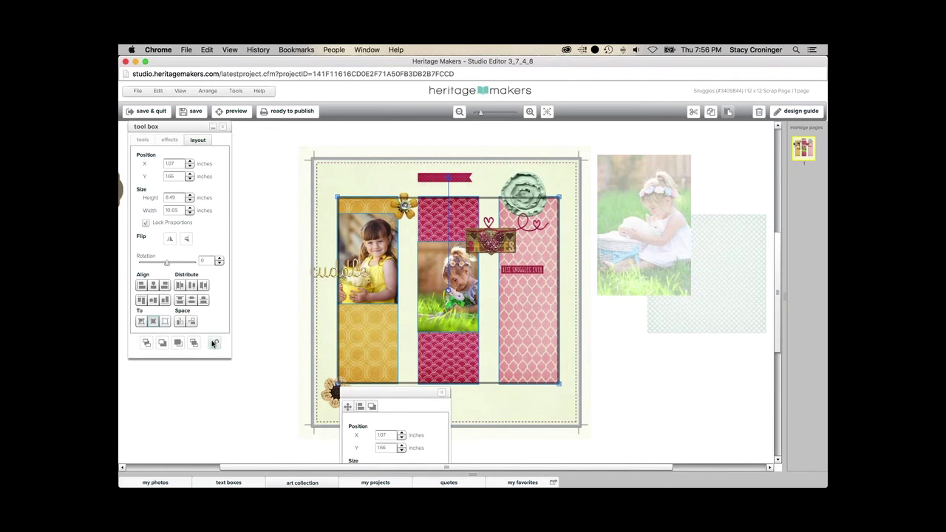
{"action": "left_click", "coordinate": [214, 343]}
{"action": "left_click", "coordinate": [355, 329]}
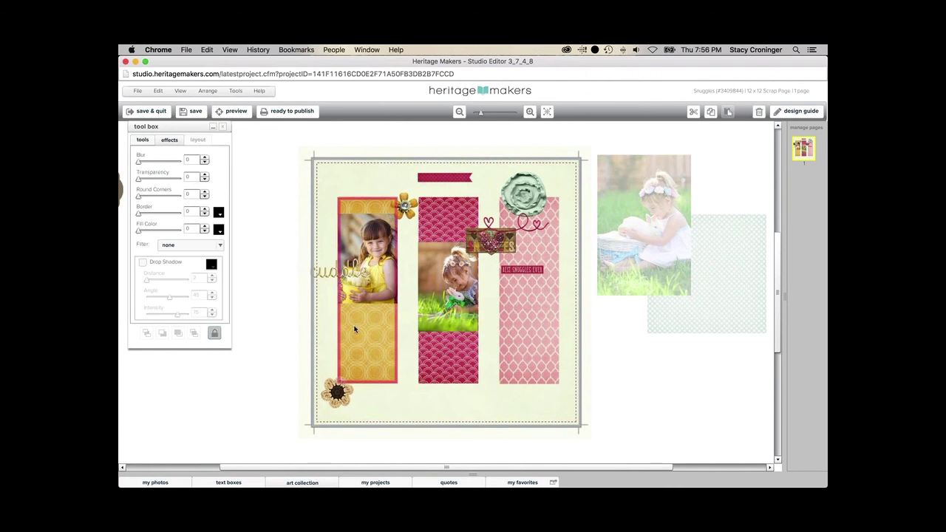
Step: Move the "cuddle" word art onto the lower edge of the photo on the gold strip
{"action": "left_click", "coordinate": [348, 279]}
{"action": "left_click", "coordinate": [322, 276]}
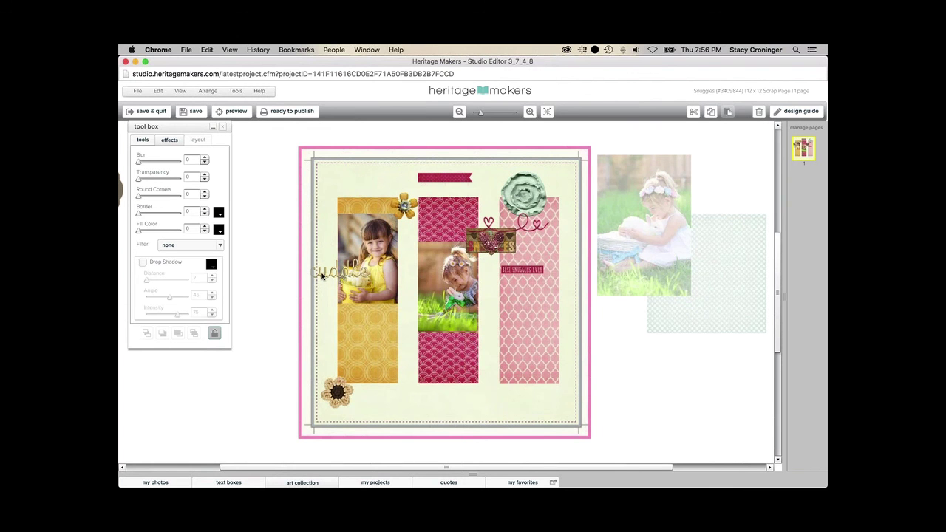
{"action": "left_click_drag", "start_coordinate": [325, 275], "coordinate": [341, 308]}
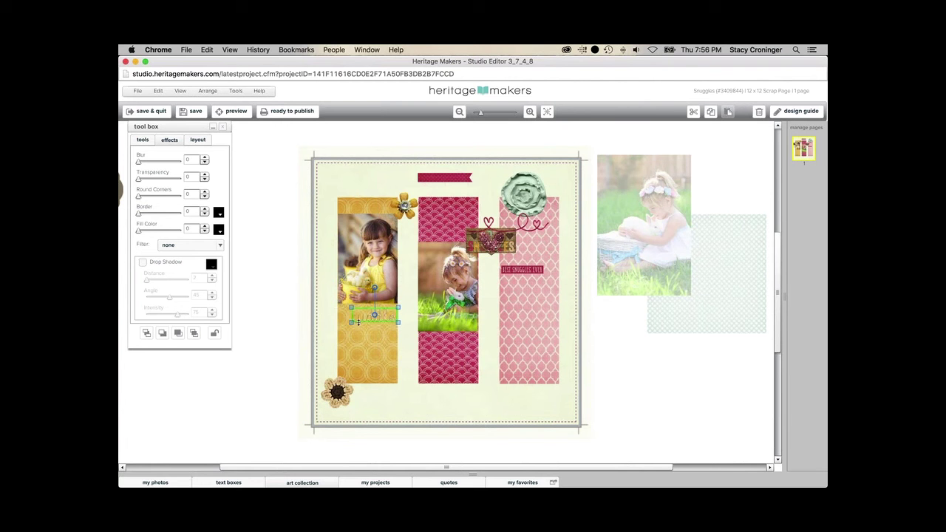
{"action": "left_click", "coordinate": [357, 320]}
{"action": "left_click", "coordinate": [363, 320]}
{"action": "left_click_drag", "start_coordinate": [365, 318], "coordinate": [361, 312]}
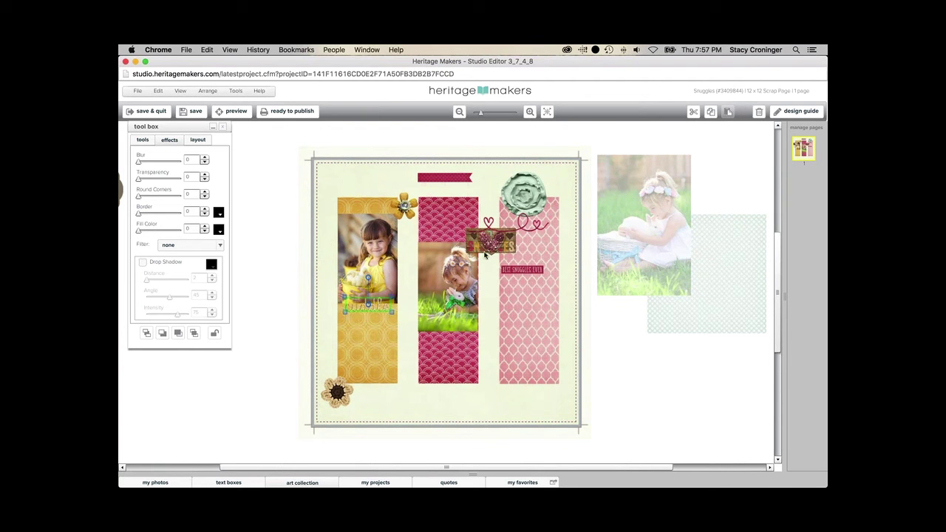
Step: Move the "Free Snuggles" art to the pink strip's lower end and the glitter heart beside the crocheted flower
{"action": "left_click_drag", "start_coordinate": [476, 249], "coordinate": [515, 371]}
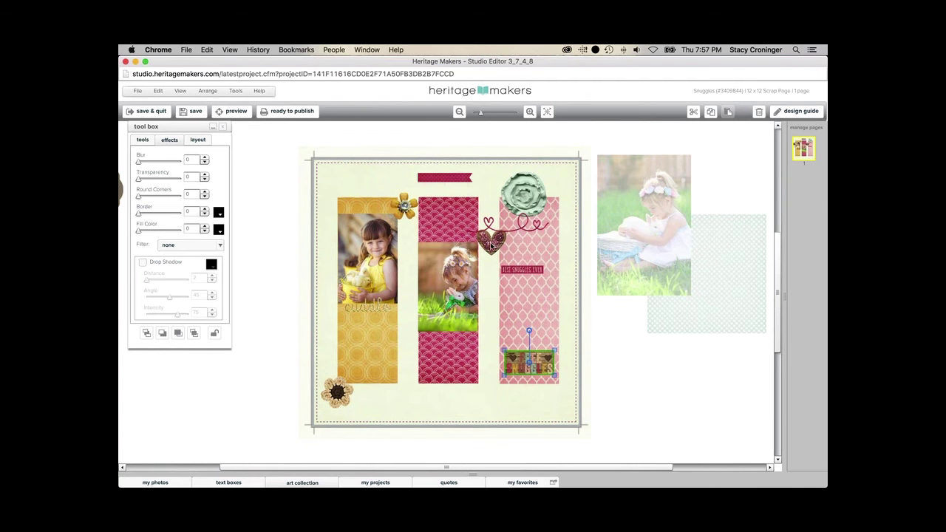
{"action": "left_click_drag", "start_coordinate": [493, 244], "coordinate": [360, 405]}
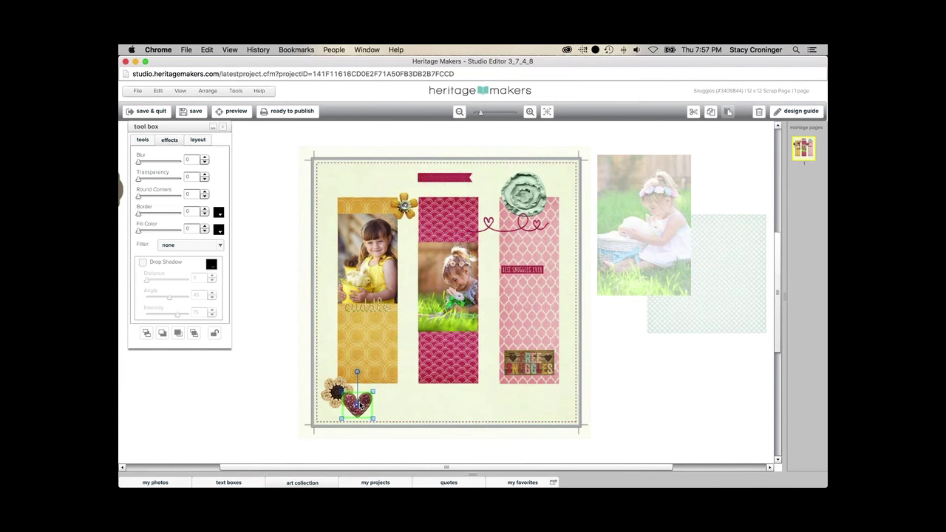
Step: Enlarge the magenta heart swirl and place it along the lower ends of the gold and magenta strips, starting at the glitter heart
{"action": "left_click", "coordinate": [499, 233]}
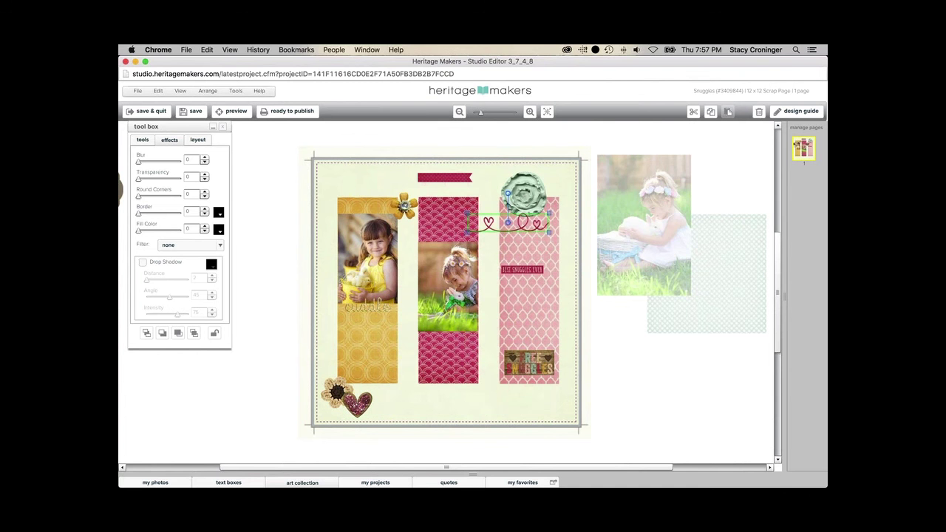
{"action": "left_click_drag", "start_coordinate": [475, 337], "coordinate": [376, 402]}
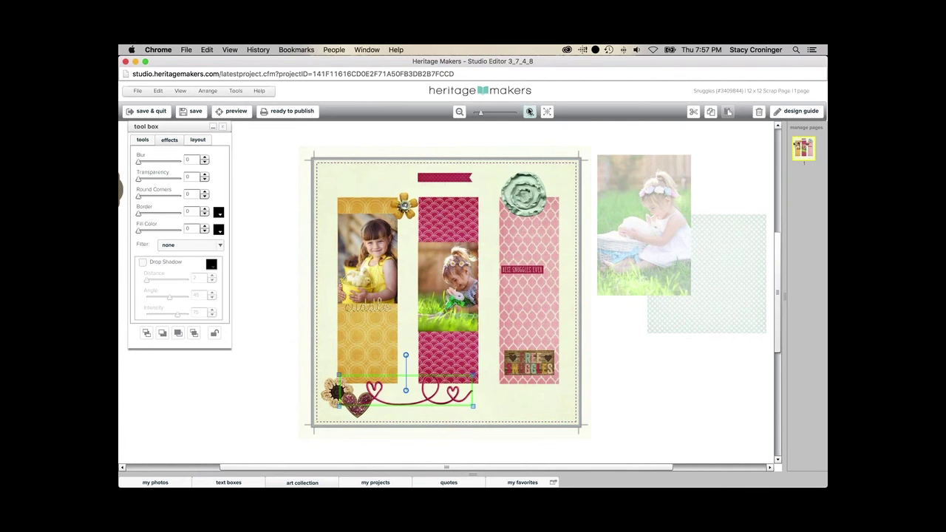
{"action": "left_click", "coordinate": [529, 111]}
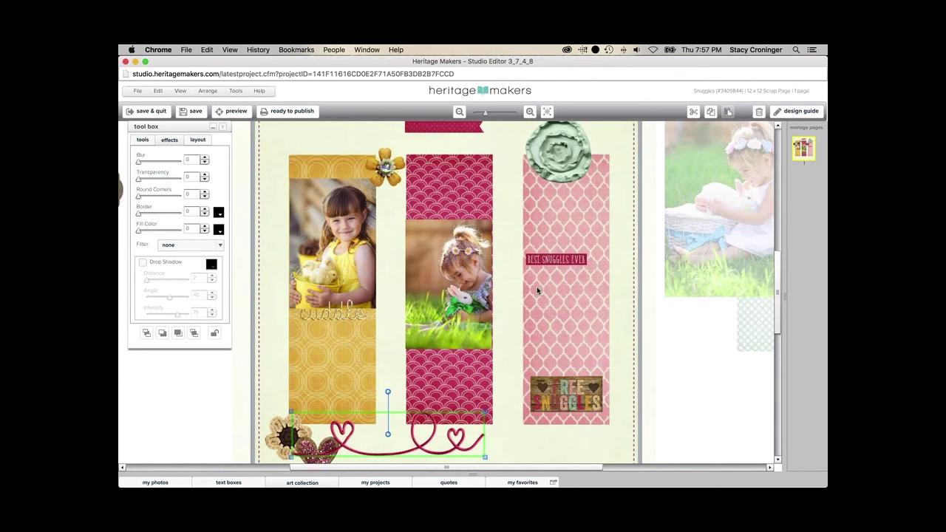
{"action": "scroll", "coordinate": [776, 321], "scroll_direction": "down", "scroll_amount": 2}
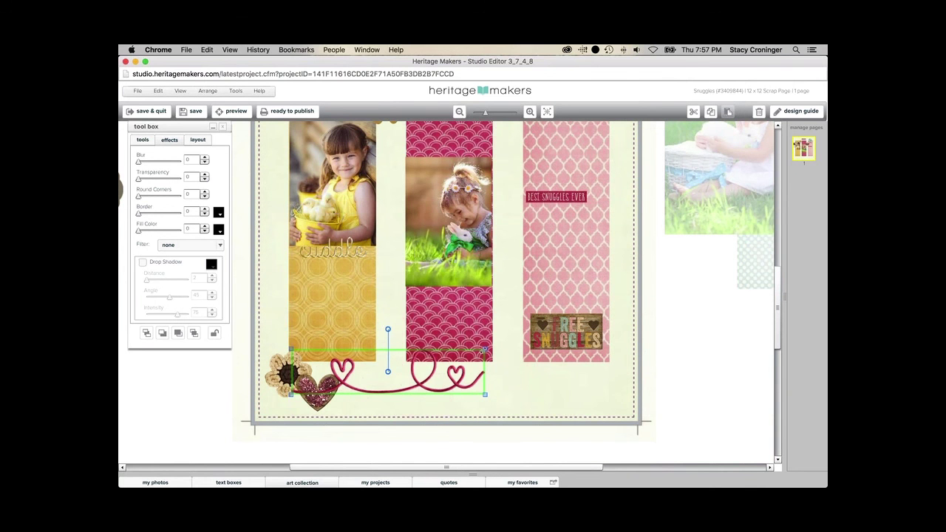
Step: Shrink the magenta heart swirl, place it below the gold and magenta strips, and tuck its starting end behind the glitter heart
{"action": "left_click_drag", "start_coordinate": [484, 351], "coordinate": [471, 363]}
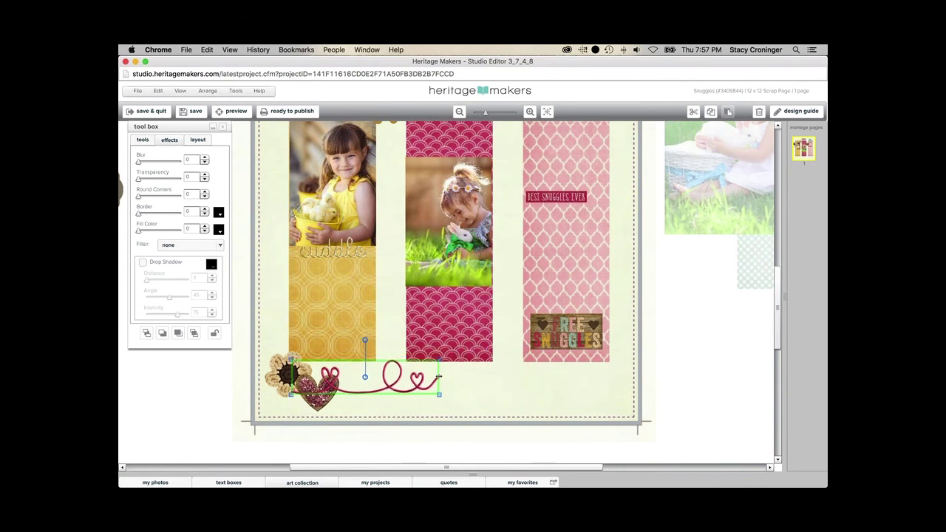
{"action": "left_click_drag", "start_coordinate": [399, 392], "coordinate": [411, 403]}
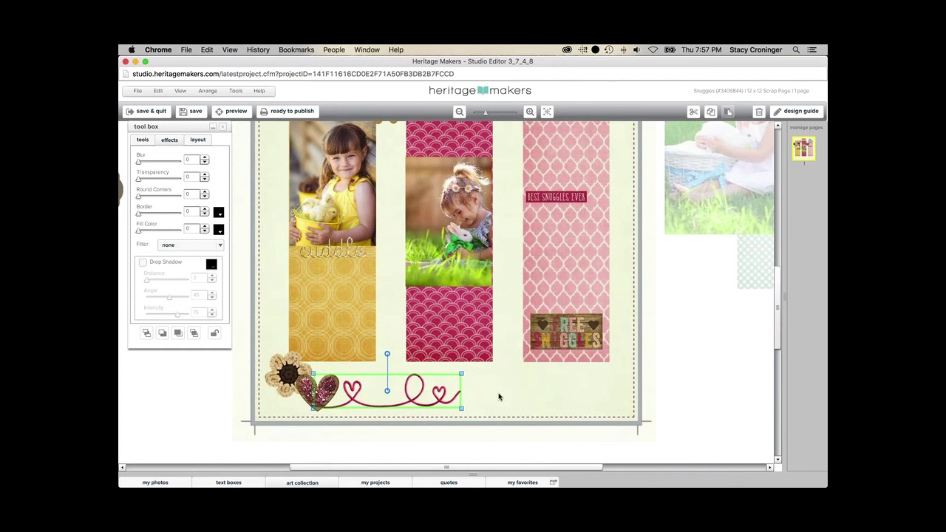
{"action": "left_click", "coordinate": [162, 334]}
{"action": "left_click", "coordinate": [162, 334]}
{"action": "left_click", "coordinate": [530, 111]}
{"action": "left_click_drag", "start_coordinate": [784, 312], "coordinate": [781, 360]}
{"action": "left_click", "coordinate": [505, 372]}
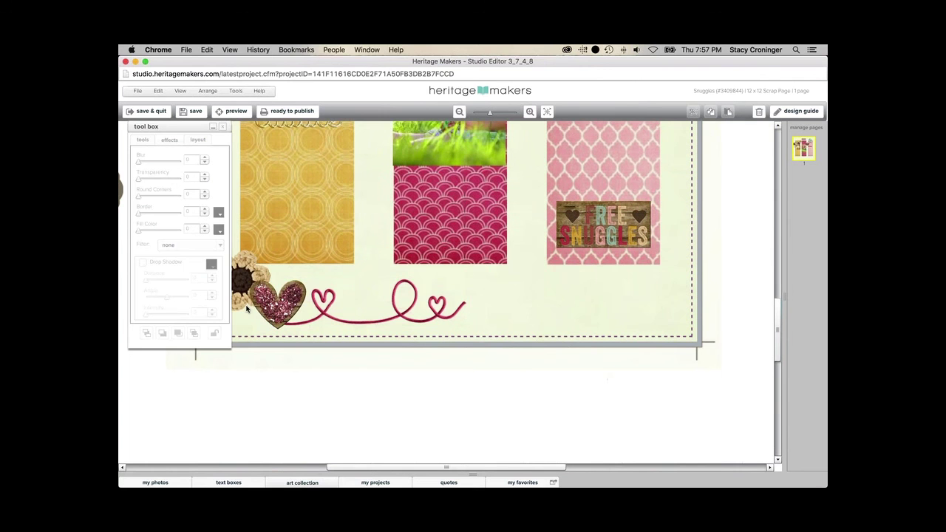
{"action": "left_click", "coordinate": [316, 315]}
{"action": "left_click_drag", "start_coordinate": [316, 314], "coordinate": [319, 315]}
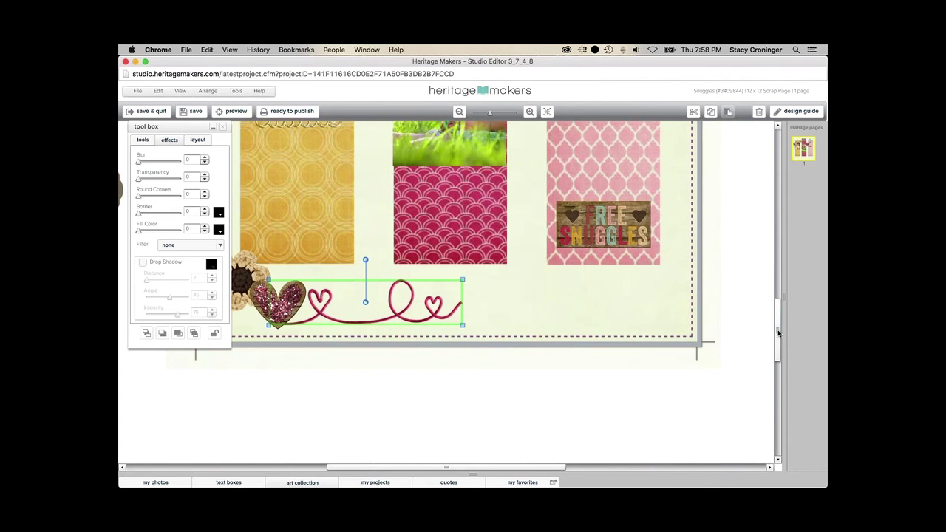
Step: Cluster the magenta ribbon, the green rosette at reduced size and the gold flower above the pink strip
{"action": "left_click", "coordinate": [458, 112]}
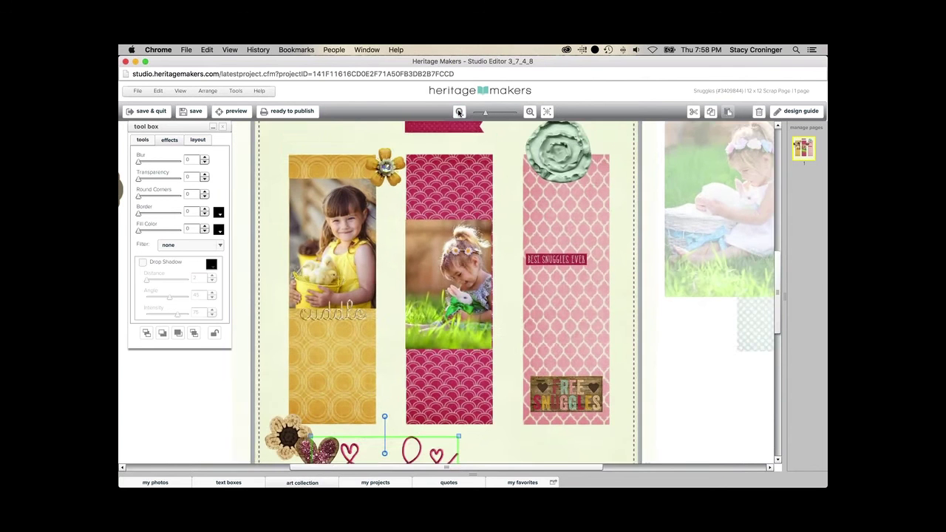
{"action": "left_click", "coordinate": [459, 113]}
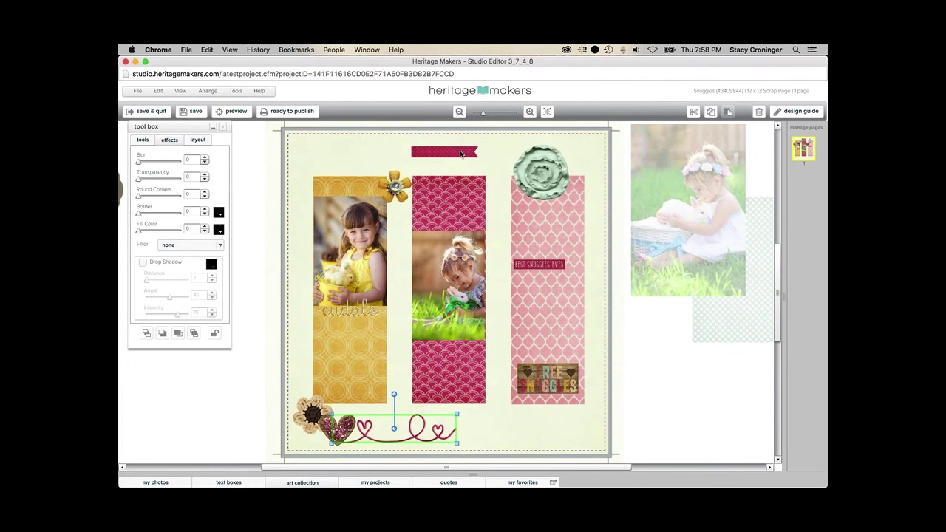
{"action": "left_click_drag", "start_coordinate": [460, 153], "coordinate": [523, 152]}
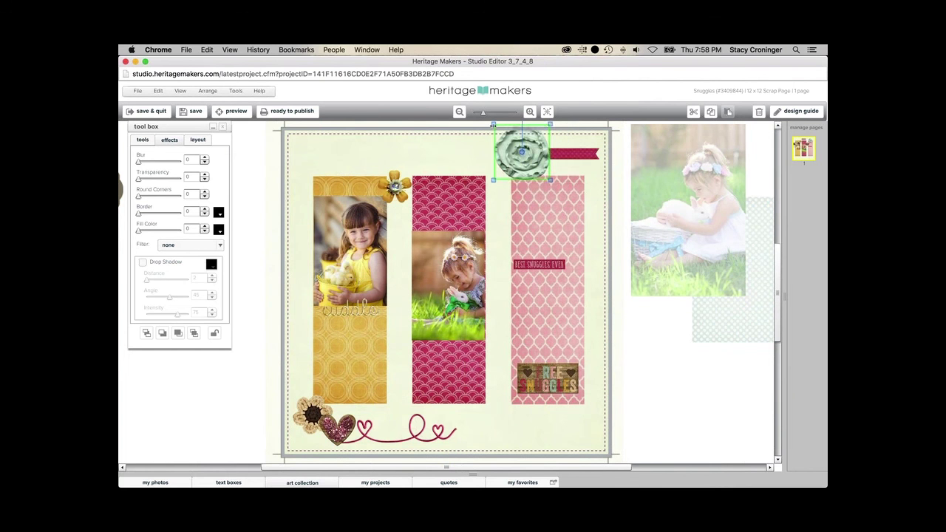
{"action": "left_click_drag", "start_coordinate": [492, 123], "coordinate": [515, 133]}
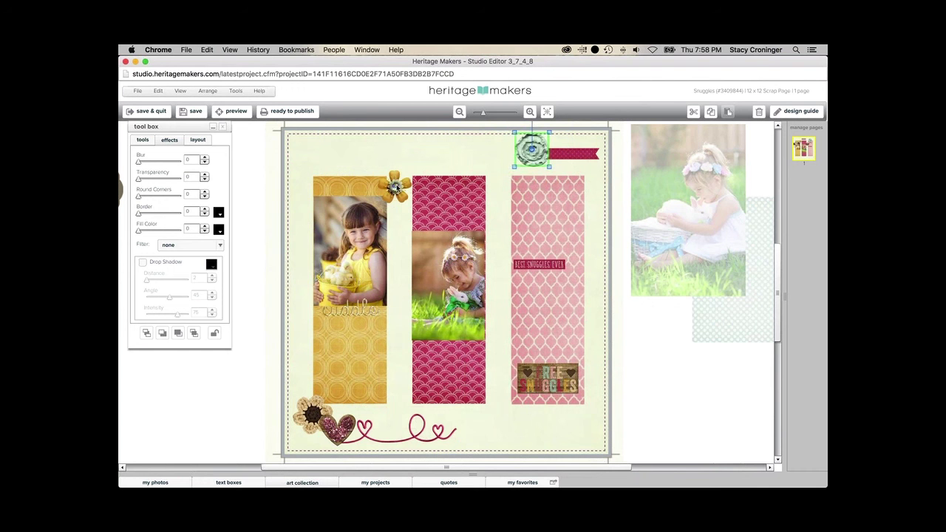
{"action": "left_click_drag", "start_coordinate": [397, 188], "coordinate": [562, 158]}
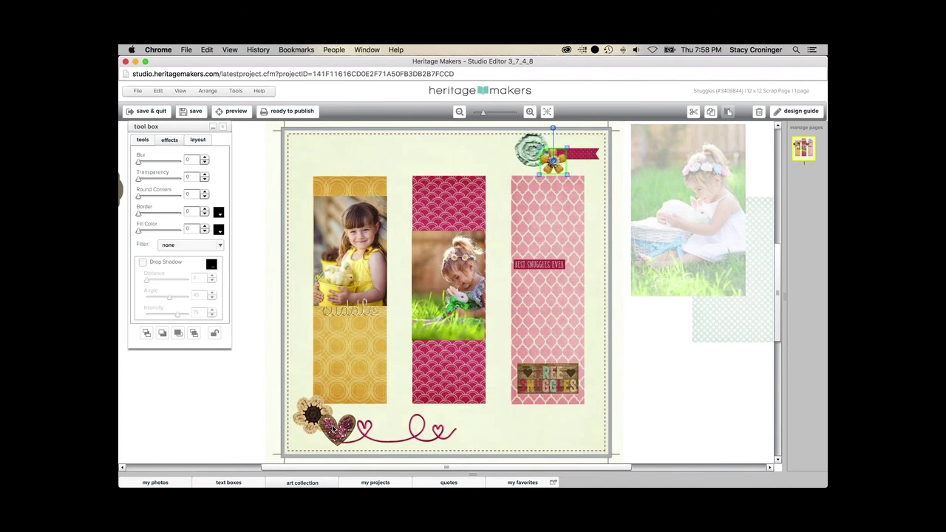
Step: Rearrange the lower cluster with the glitter heart in the page corner, the crocheted flower above it, and the swirl starting at the heart
{"action": "left_click_drag", "start_coordinate": [333, 428], "coordinate": [340, 406]}
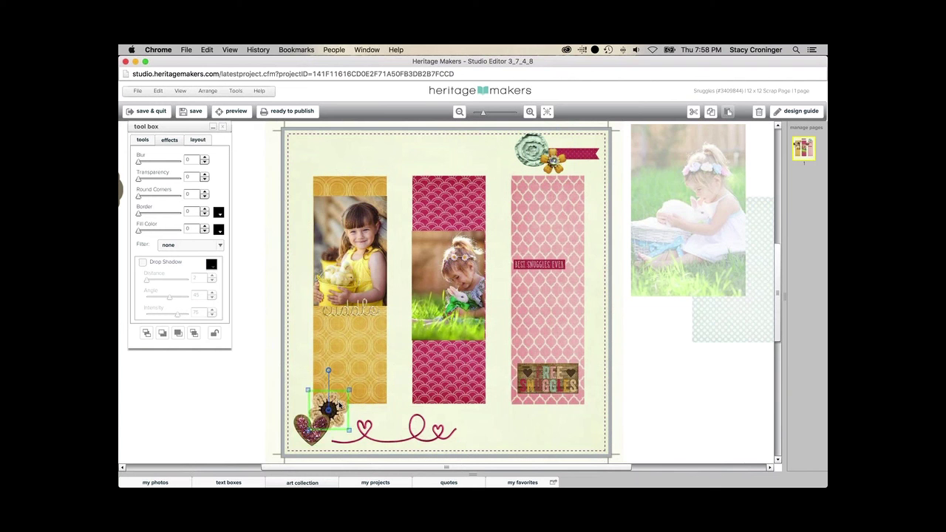
{"action": "left_click", "coordinate": [354, 440]}
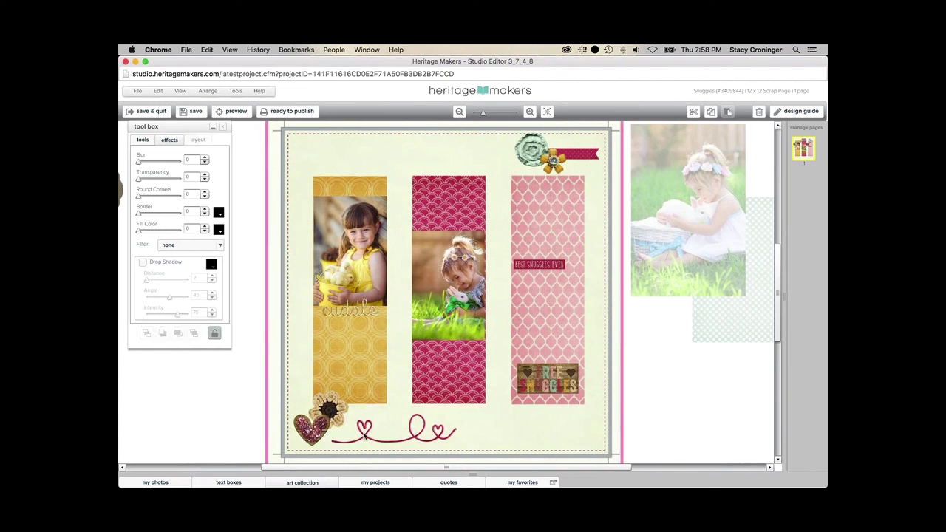
{"action": "left_click_drag", "start_coordinate": [363, 436], "coordinate": [343, 436]}
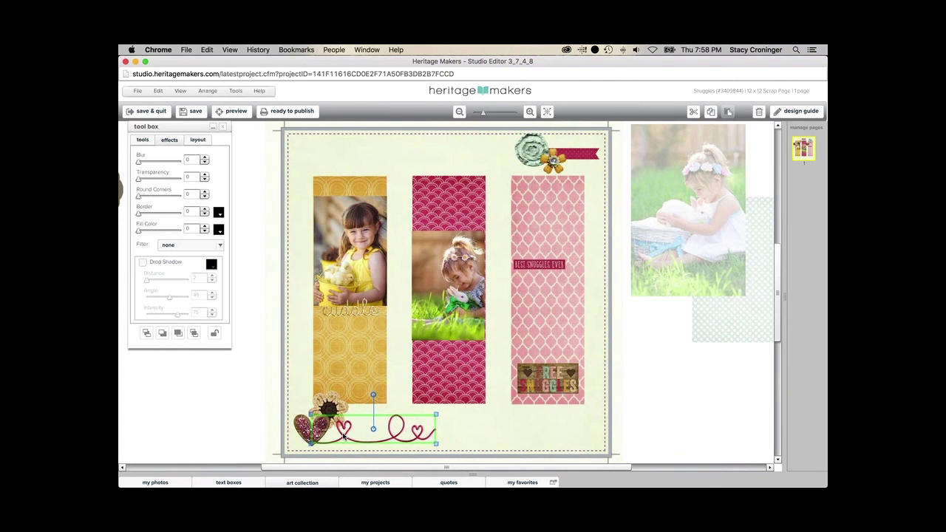
{"action": "left_click", "coordinate": [253, 424]}
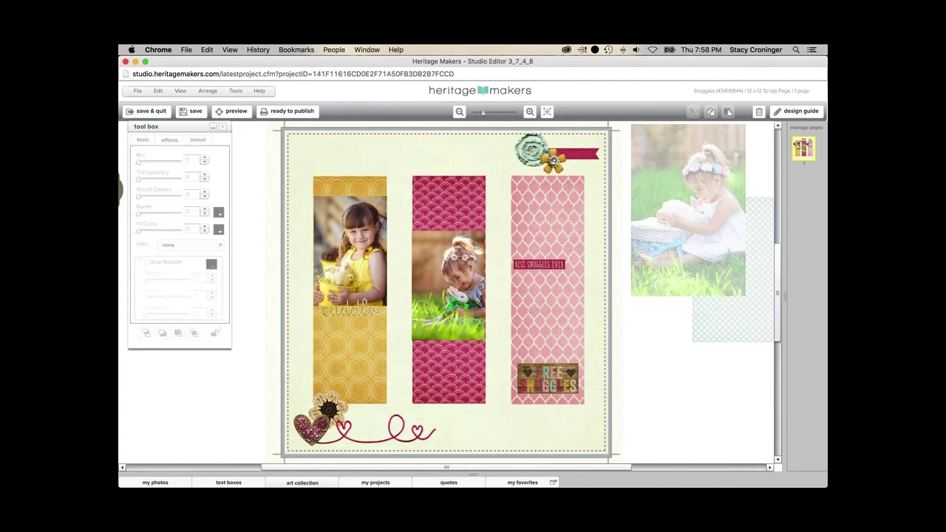
Step: Search the art collection for "gold sequins"
{"action": "left_click", "coordinate": [474, 473]}
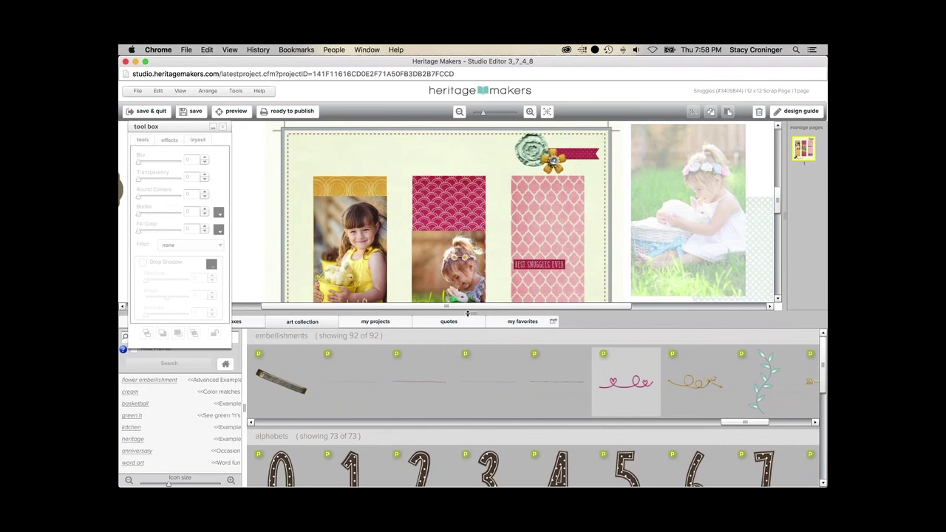
{"action": "left_click_drag", "start_coordinate": [470, 313], "coordinate": [470, 351]}
{"action": "left_click", "coordinate": [192, 377]}
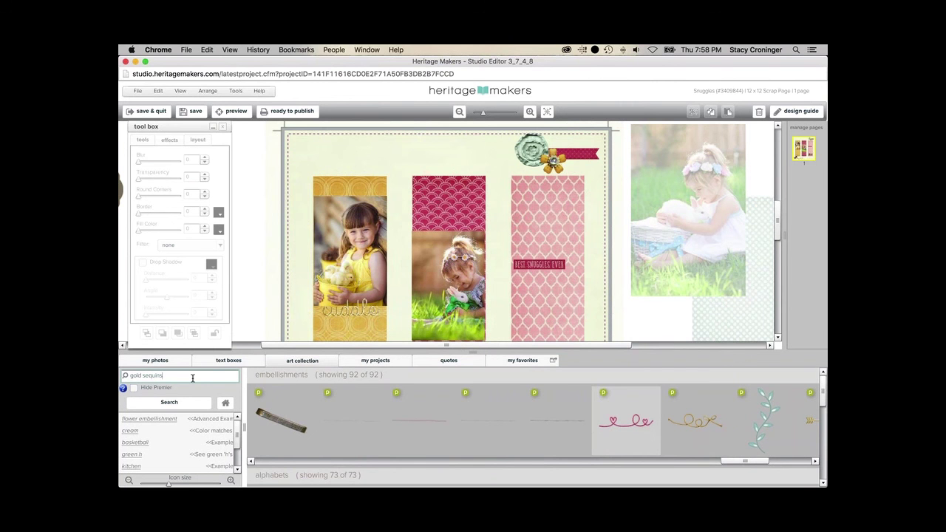
{"action": "key", "text": "Return"}
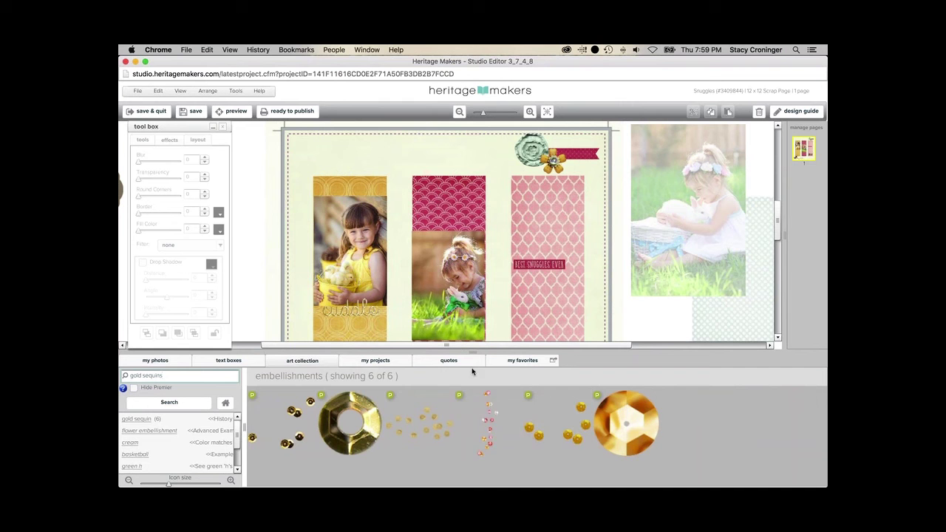
Step: Add three gold sequin scatters to the layout: one beside the gold strip and one on each of the two photos
{"action": "left_click_drag", "start_coordinate": [418, 421], "coordinate": [263, 254]}
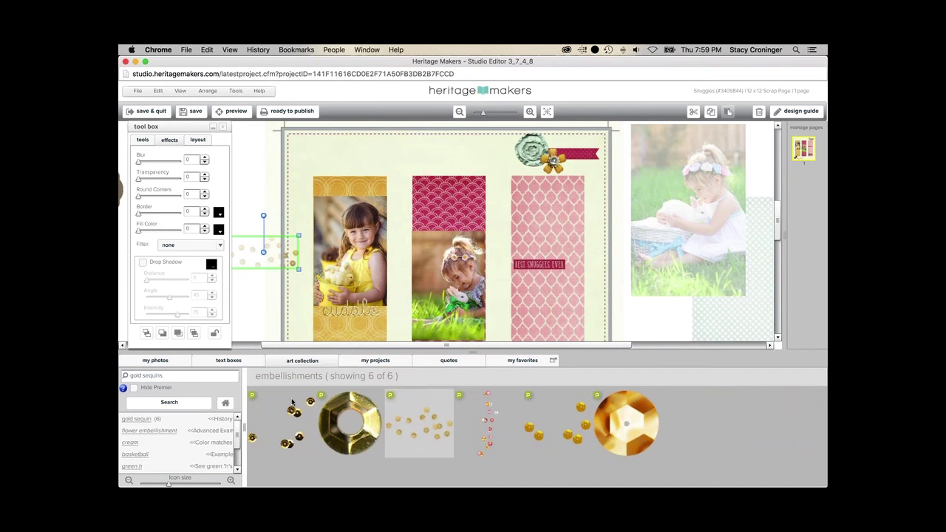
{"action": "left_click_drag", "start_coordinate": [292, 401], "coordinate": [333, 305]}
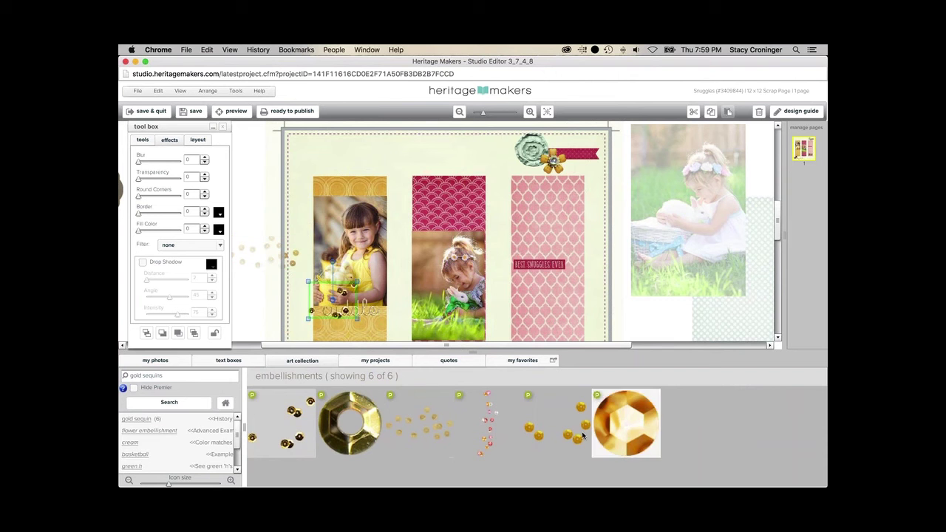
{"action": "left_click_drag", "start_coordinate": [582, 436], "coordinate": [454, 288]}
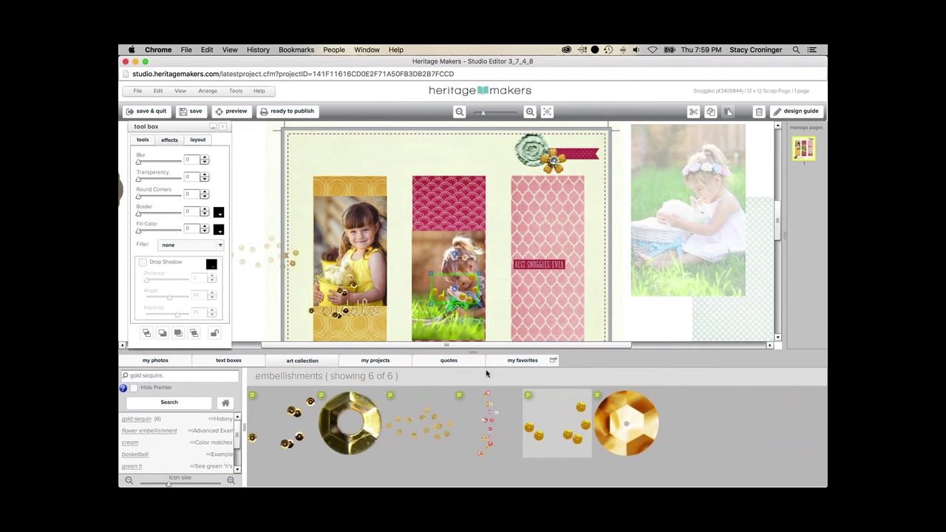
{"action": "left_click", "coordinate": [473, 350]}
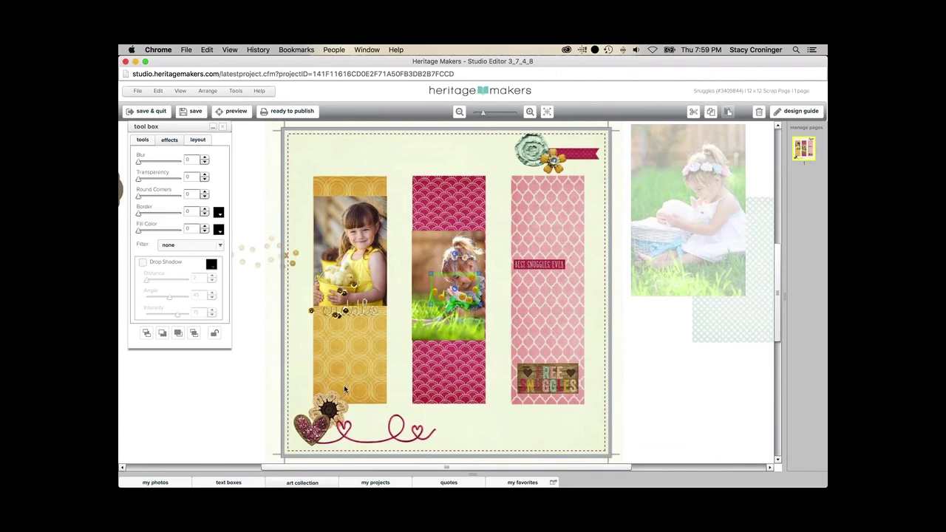
Step: Move the dark gold sequins off the chick photo to the gap between the strips and delete them
{"action": "left_click", "coordinate": [345, 313]}
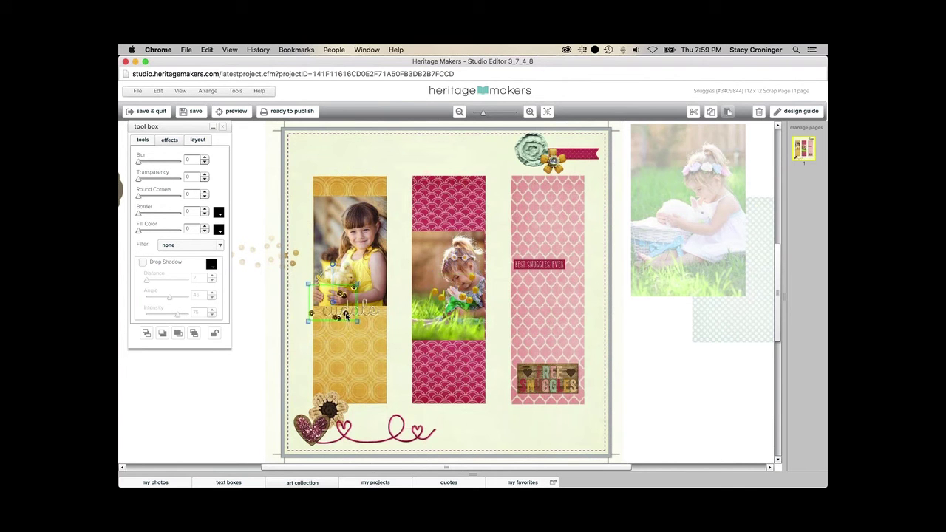
{"action": "left_click_drag", "start_coordinate": [347, 319], "coordinate": [397, 336]}
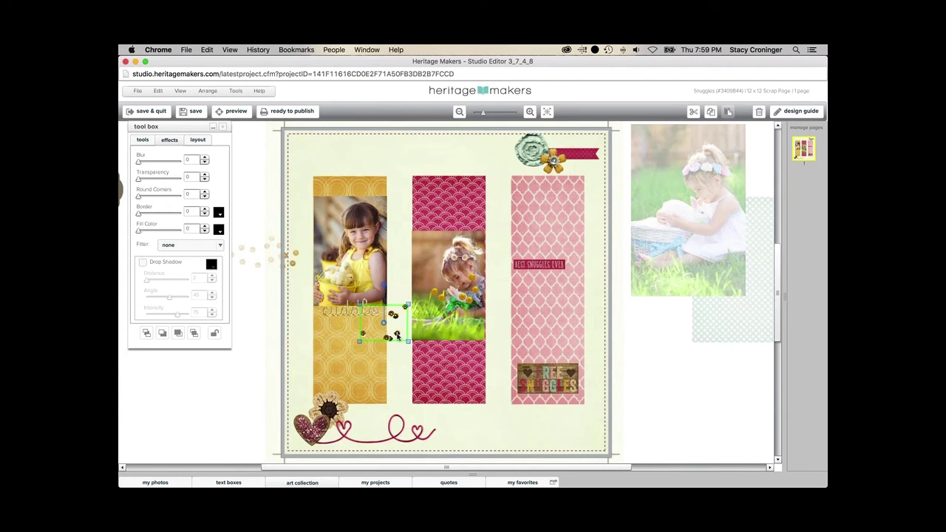
{"action": "key", "text": "Delete"}
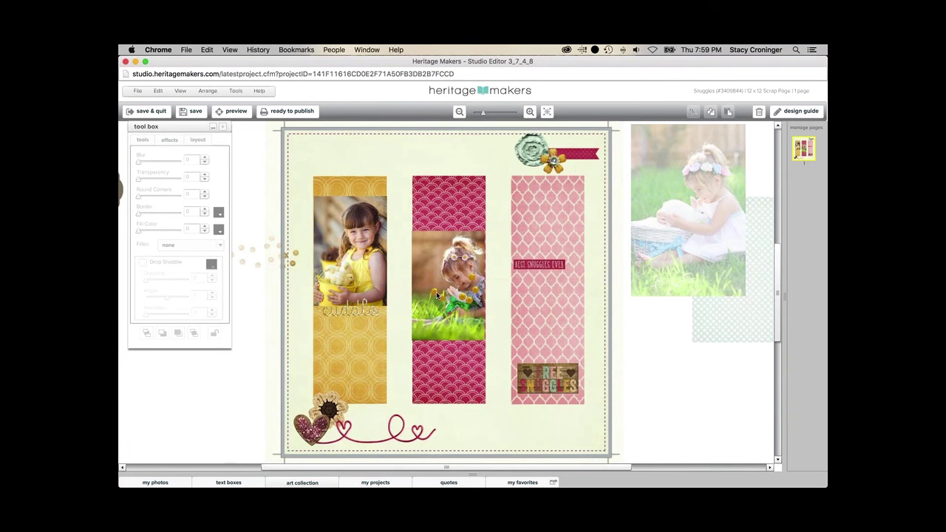
Step: Try the two remaining sequin scatters on either side of the "cuddle" word art, and delete the bright gold one
{"action": "left_click_drag", "start_coordinate": [438, 296], "coordinate": [378, 320]}
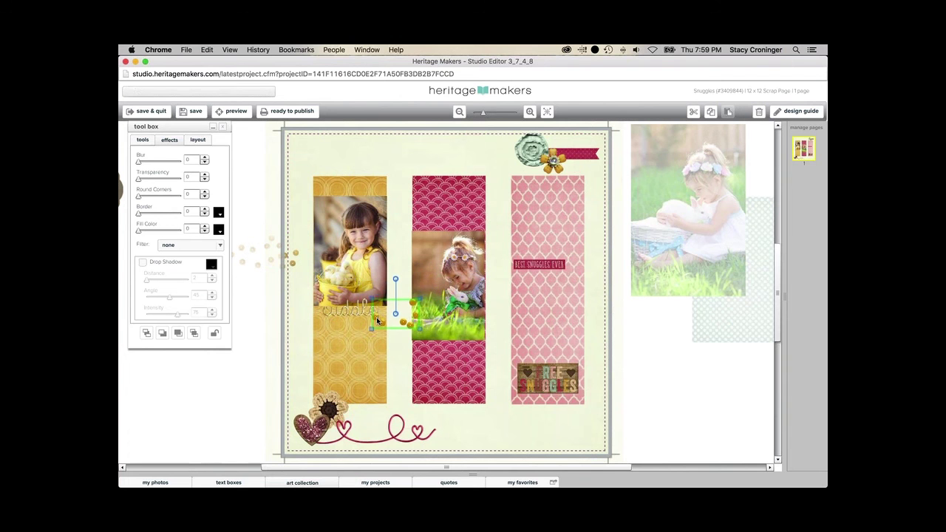
{"action": "left_click", "coordinate": [299, 275]}
{"action": "left_click_drag", "start_coordinate": [299, 274], "coordinate": [307, 314]}
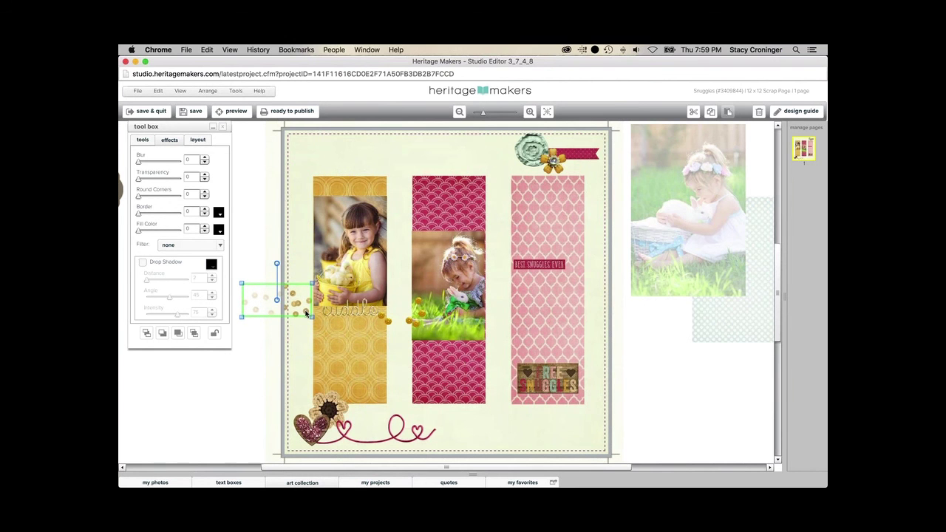
{"action": "left_click", "coordinate": [414, 322]}
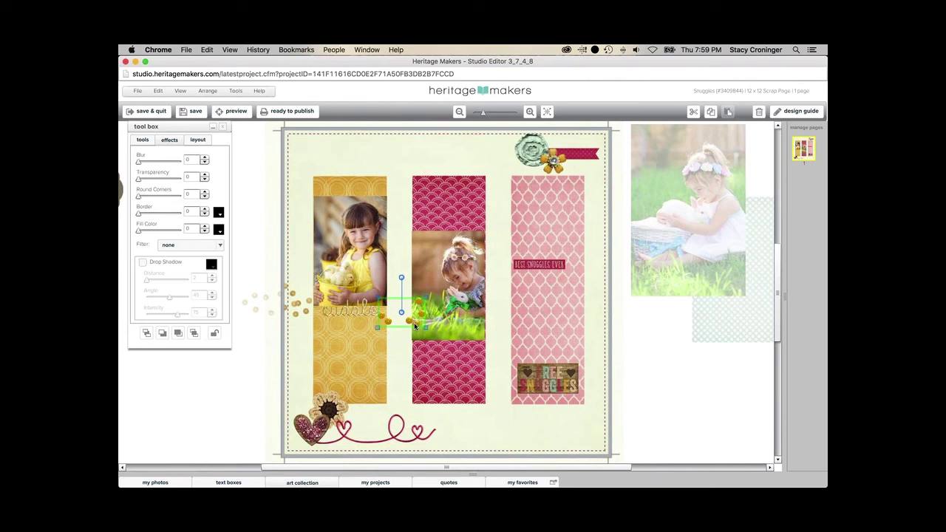
{"action": "key", "text": "Delete"}
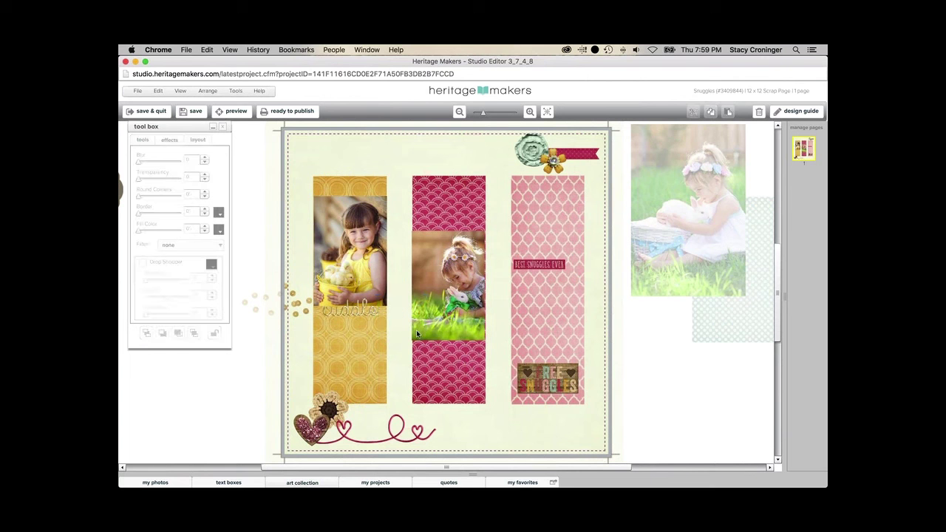
Step: Move the remaining gold sequins onto the heart and flower cluster and rotate them steeply so they trail up the page's edge
{"action": "left_click", "coordinate": [297, 296]}
{"action": "left_click_drag", "start_coordinate": [296, 296], "coordinate": [327, 405]}
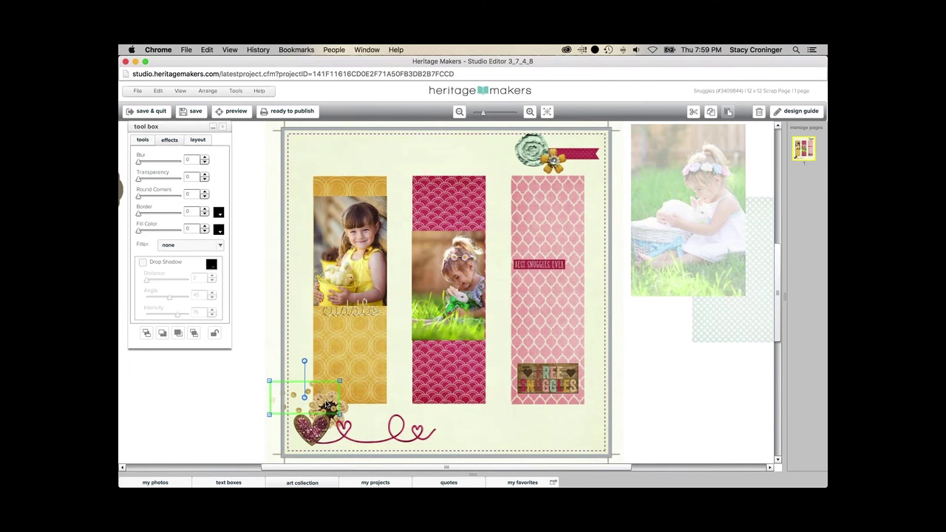
{"action": "left_click_drag", "start_coordinate": [304, 362], "coordinate": [330, 372]}
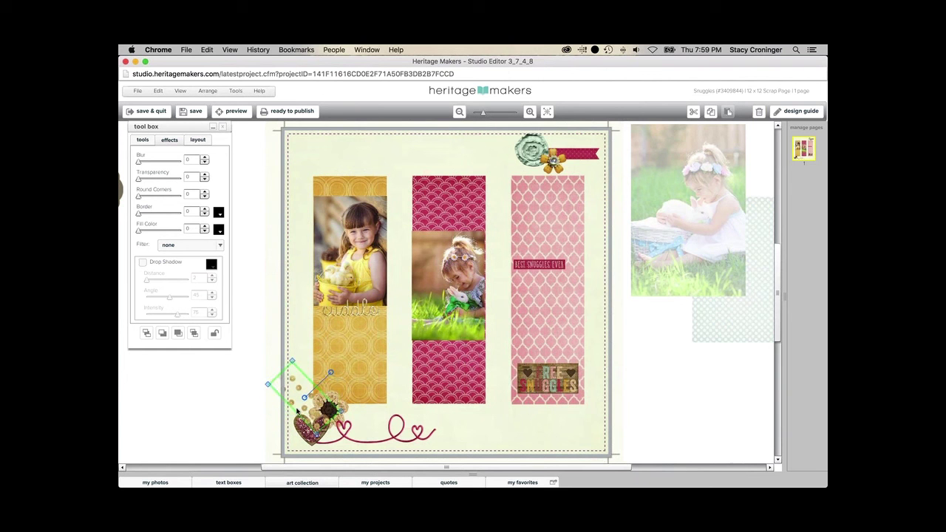
{"action": "left_click_drag", "start_coordinate": [291, 406], "coordinate": [283, 408]}
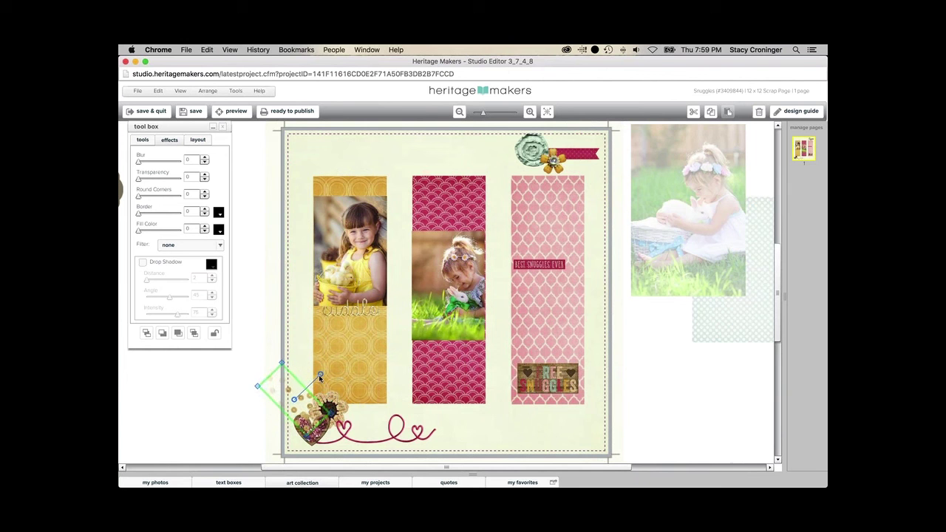
{"action": "left_click_drag", "start_coordinate": [319, 375], "coordinate": [327, 384]}
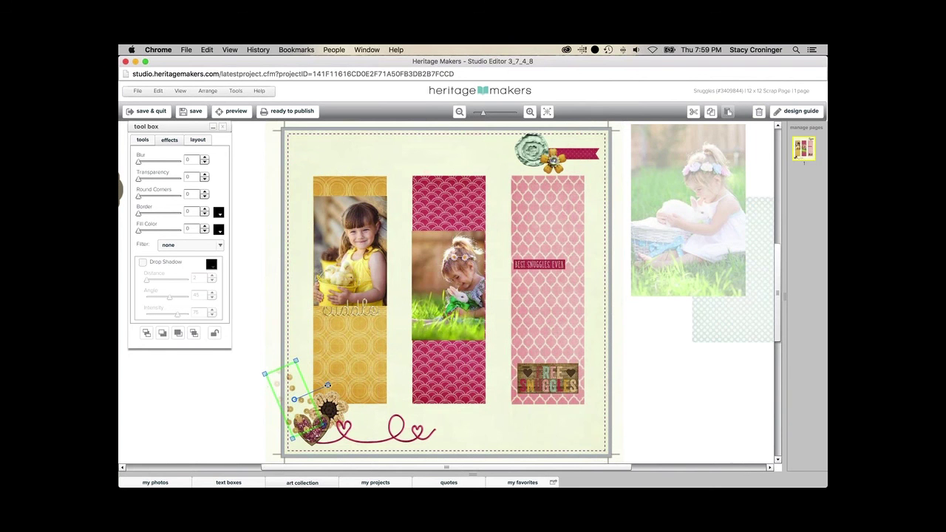
Step: Send the gold sequins backward until they sit behind the glitter heart
{"action": "left_click", "coordinate": [529, 111]}
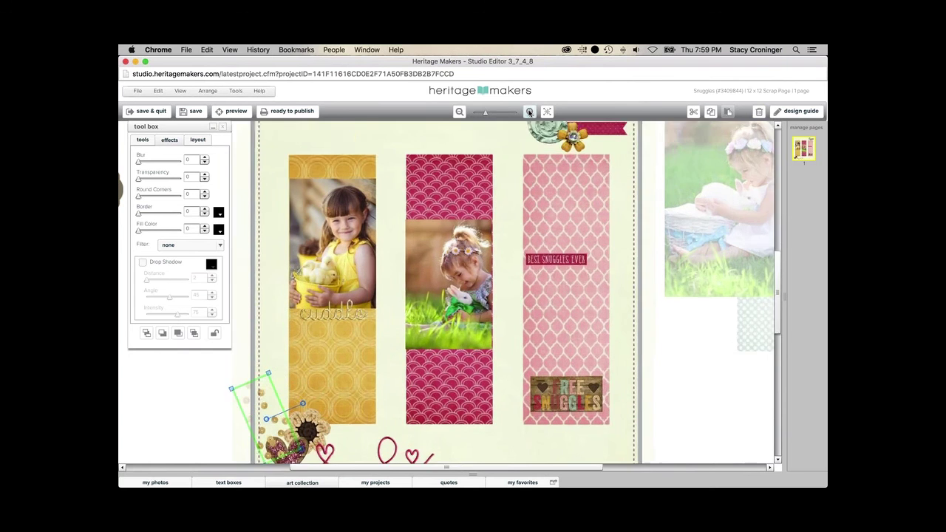
{"action": "left_click", "coordinate": [529, 111]}
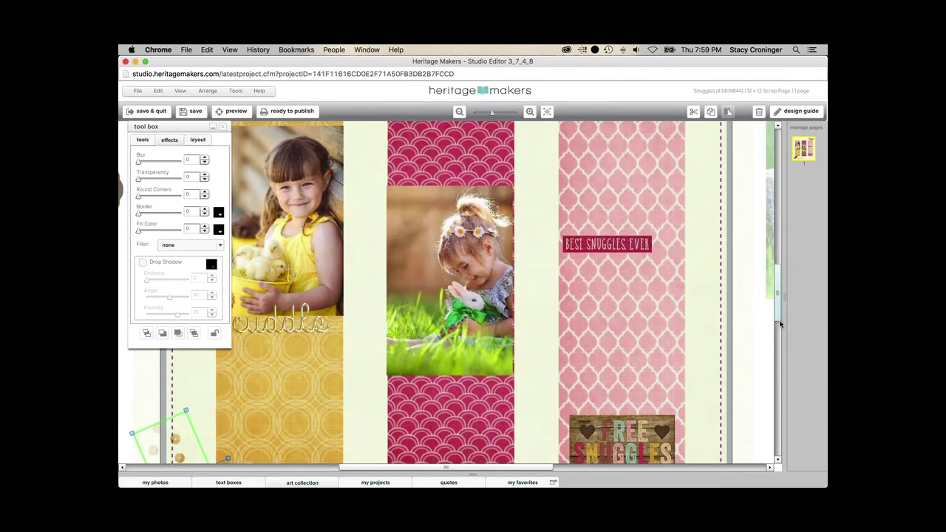
{"action": "mouse_move", "coordinate": [778, 314]}
{"action": "left_mouse_down"}
{"action": "mouse_move", "coordinate": [780, 327]}
{"action": "mouse_move", "coordinate": [780, 312]}
{"action": "left_mouse_up"}
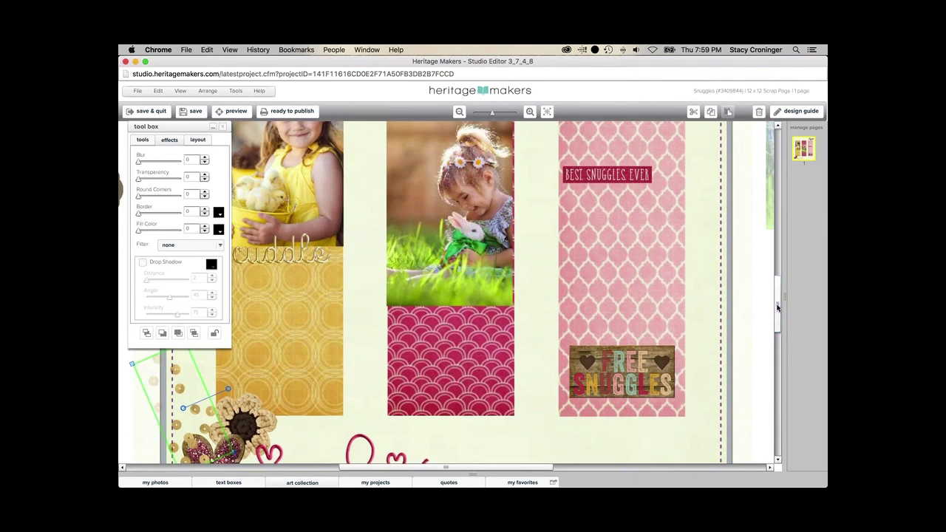
{"action": "scroll", "coordinate": [780, 312], "scroll_direction": "down", "scroll_amount": 3}
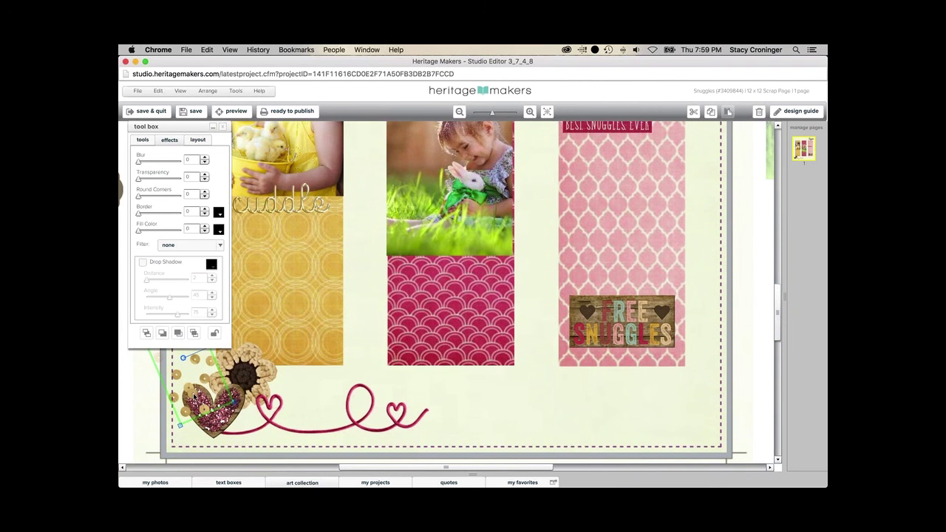
{"action": "left_click", "coordinate": [162, 334]}
{"action": "left_click", "coordinate": [162, 334]}
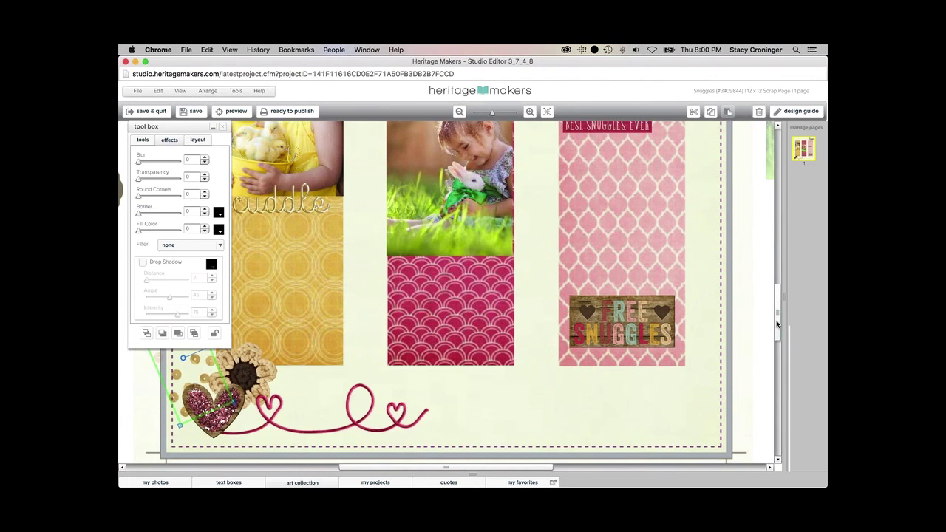
Step: Shift the sequins slightly up toward the gold strip and send them further back, behind the crochet flower
{"action": "left_click_drag", "start_coordinate": [777, 323], "coordinate": [778, 322]}
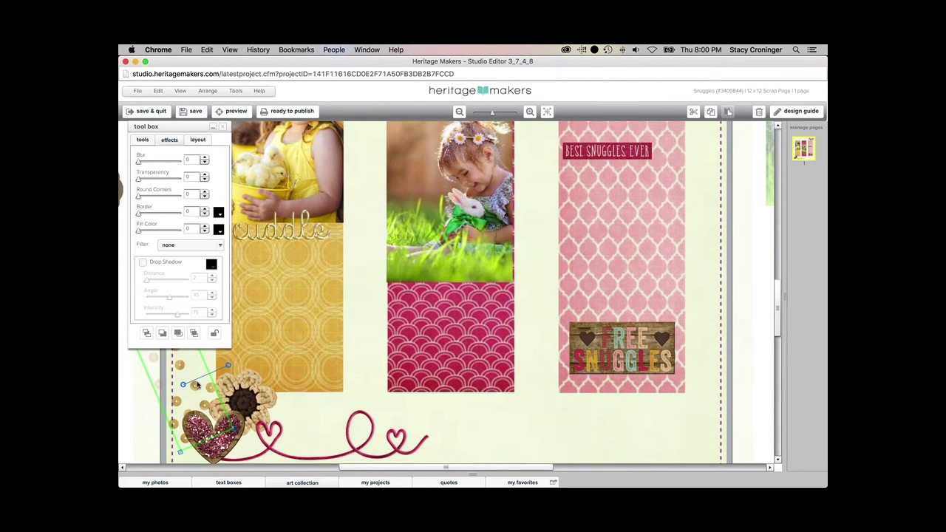
{"action": "left_click_drag", "start_coordinate": [200, 387], "coordinate": [205, 376]}
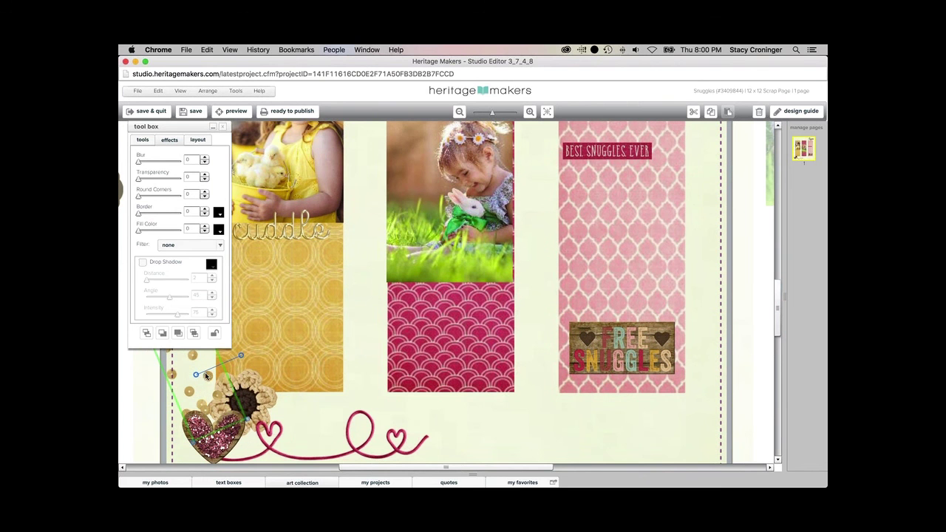
{"action": "left_click", "coordinate": [162, 334]}
{"action": "left_click", "coordinate": [161, 335]}
{"action": "left_click", "coordinate": [161, 334]}
{"action": "left_click", "coordinate": [162, 335]}
{"action": "left_click", "coordinate": [162, 335]}
{"action": "left_click", "coordinate": [459, 112]}
{"action": "left_click", "coordinate": [459, 112]}
{"action": "left_click", "coordinate": [459, 112]}
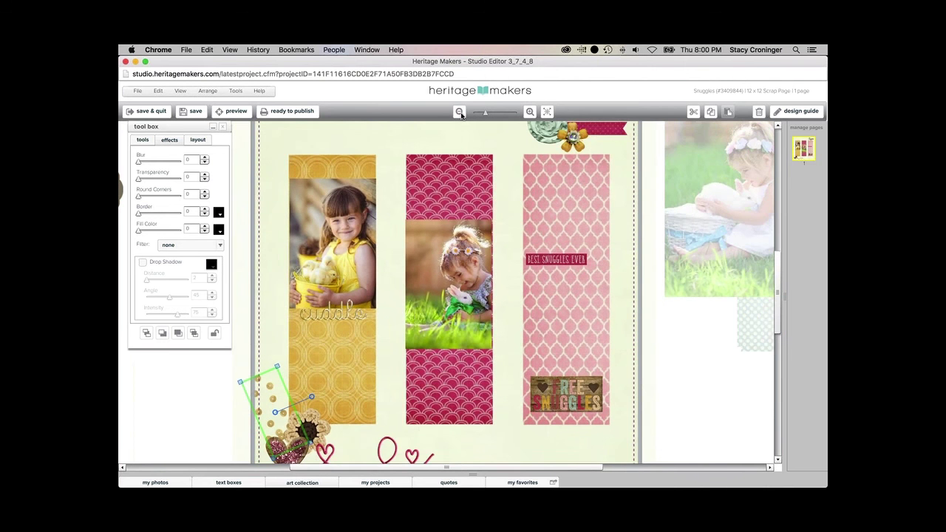
{"action": "left_click", "coordinate": [458, 112]}
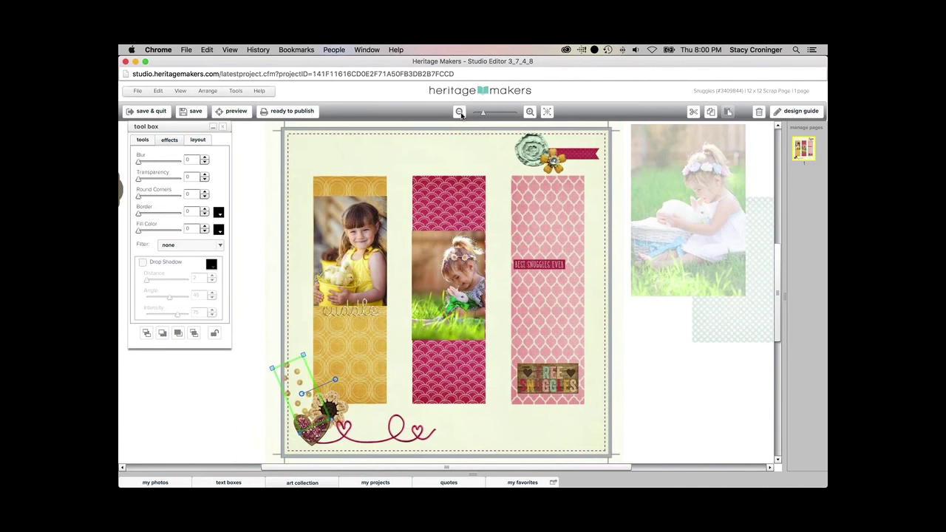
Step: Duplicate the gold sequins, then rotate the copy nearly horizontal and place it beneath the heart at the page's lower edge
{"action": "left_click", "coordinate": [158, 91]}
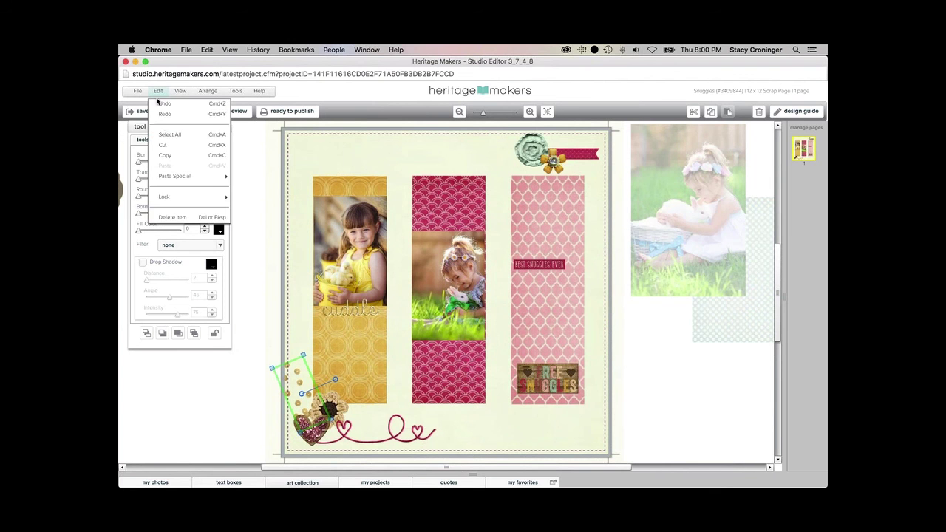
{"action": "left_click", "coordinate": [164, 156]}
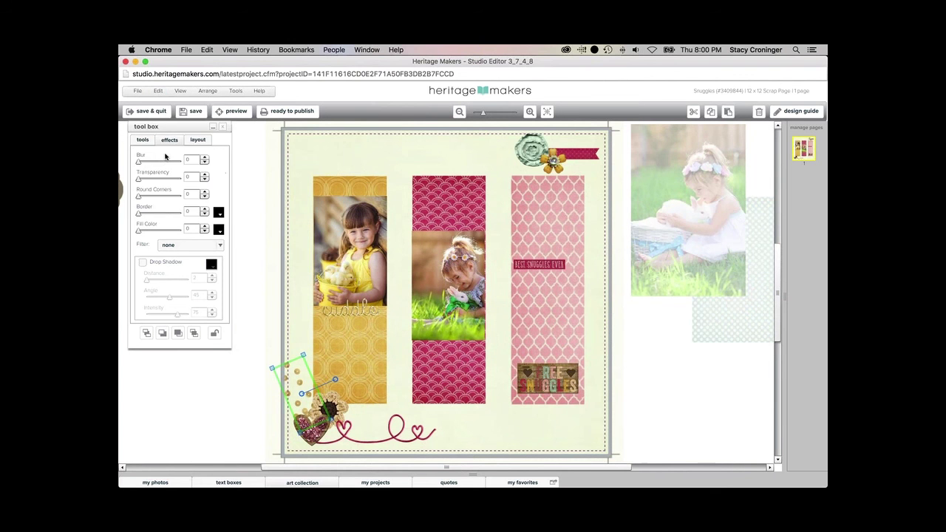
{"action": "left_click", "coordinate": [158, 91]}
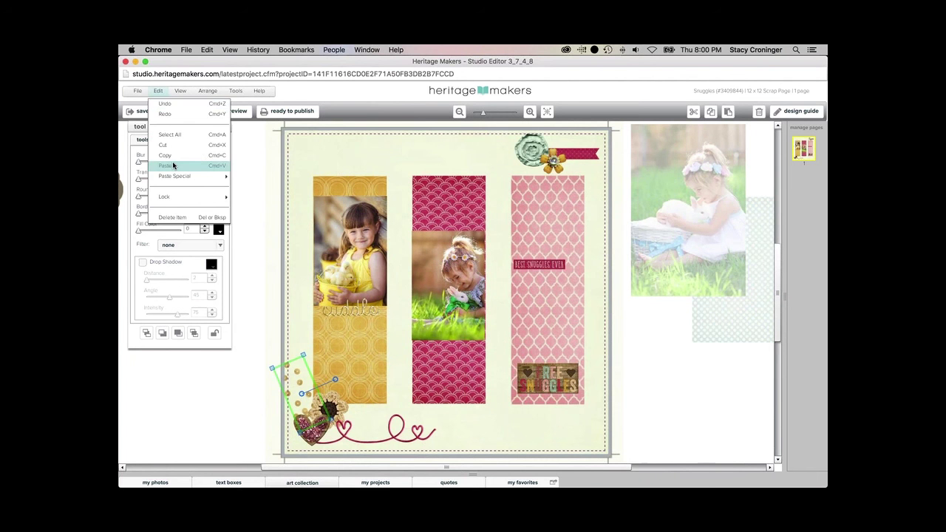
{"action": "left_click", "coordinate": [164, 165]}
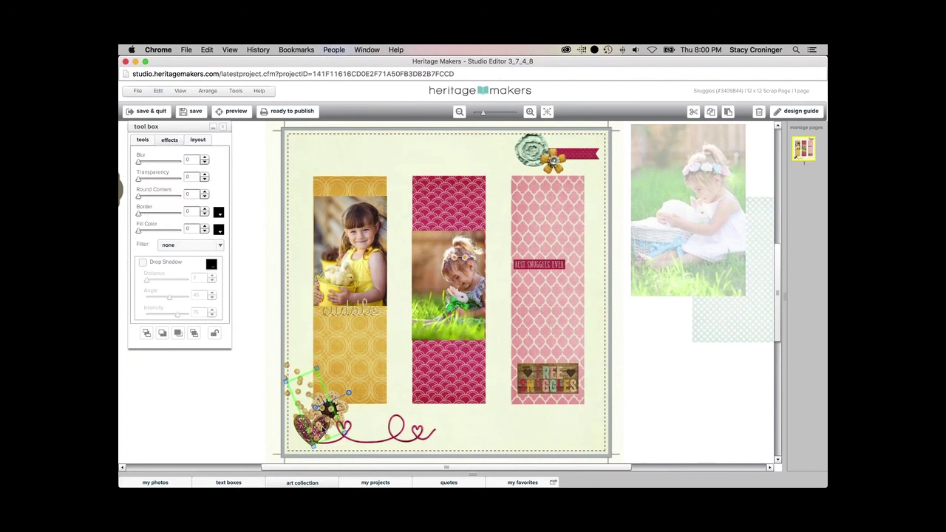
{"action": "left_click_drag", "start_coordinate": [324, 431], "coordinate": [328, 407]}
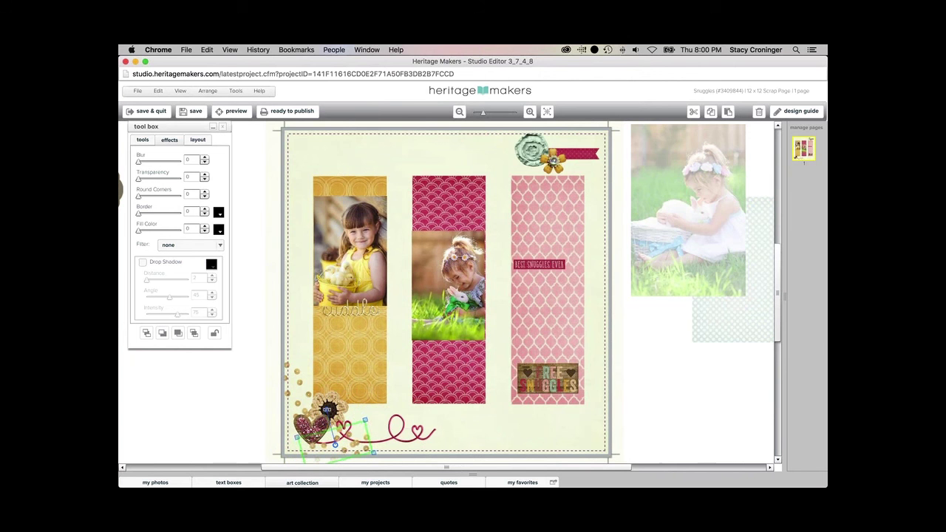
{"action": "left_click_drag", "start_coordinate": [313, 448], "coordinate": [293, 446]}
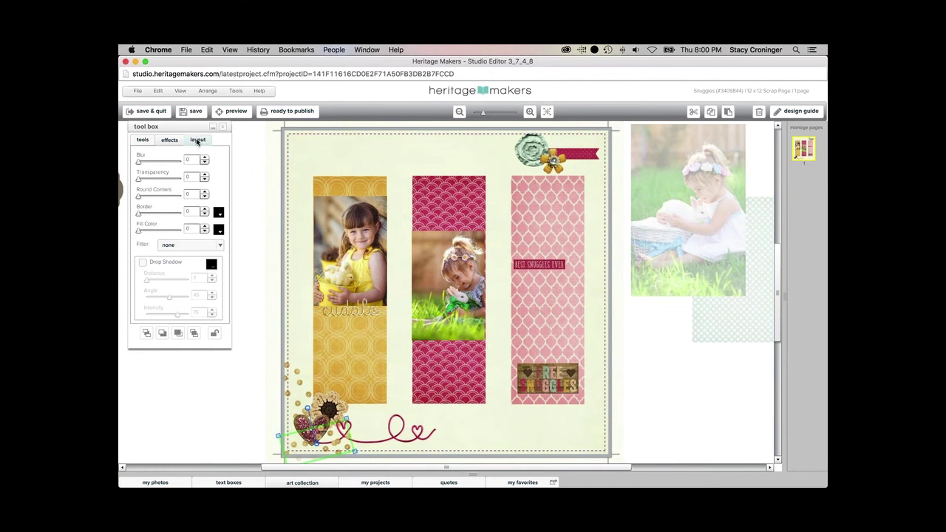
Step: Flip the copied sequins, rotate them to 346°, position them at X 0.07 and Y 11.48 inches, and send them behind the heart
{"action": "left_click", "coordinate": [198, 140]}
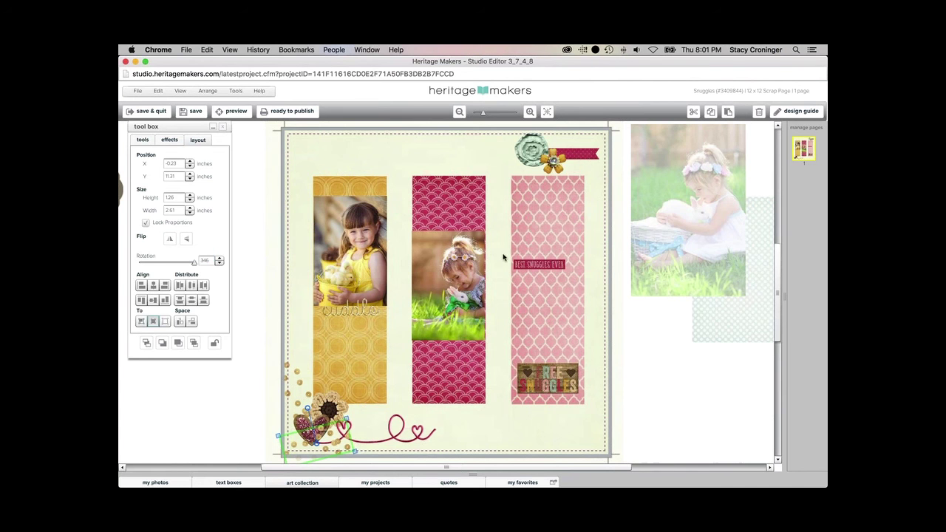
{"action": "left_click", "coordinate": [170, 240]}
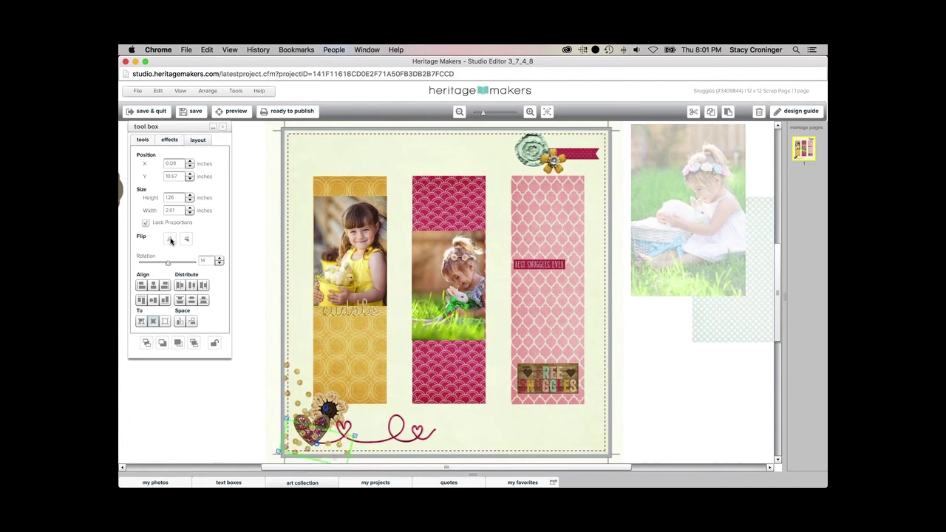
{"action": "left_click_drag", "start_coordinate": [309, 449], "coordinate": [305, 452]}
{"action": "left_click_drag", "start_coordinate": [321, 411], "coordinate": [304, 412]}
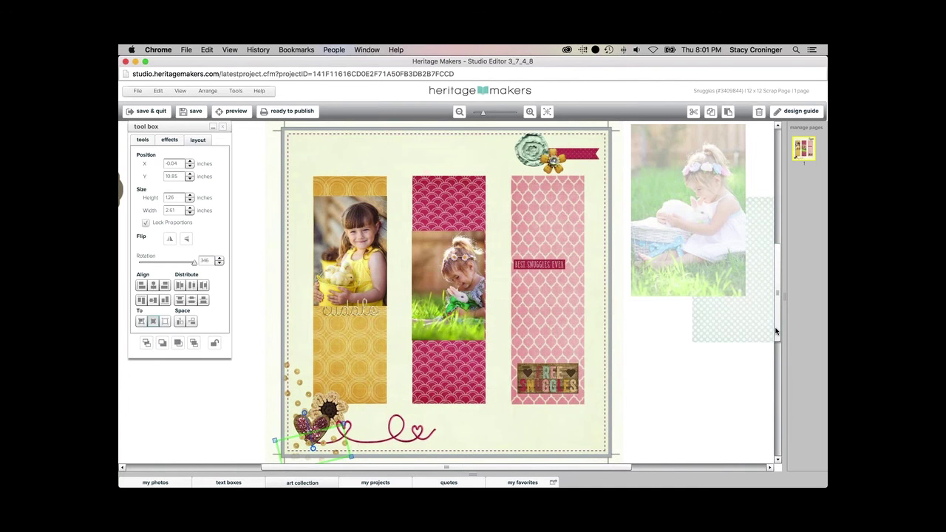
{"action": "scroll", "coordinate": [775, 331], "scroll_direction": "down", "scroll_amount": 2}
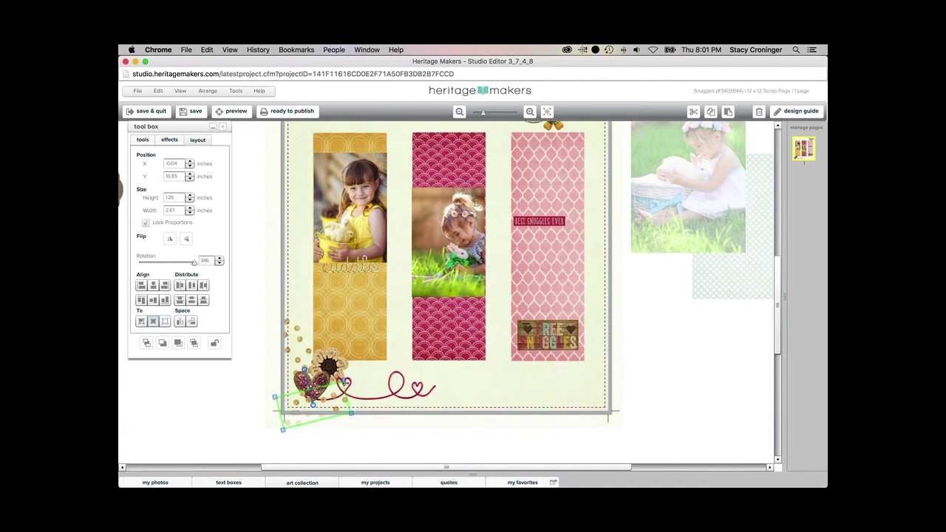
{"action": "left_click_drag", "start_coordinate": [344, 403], "coordinate": [355, 404]}
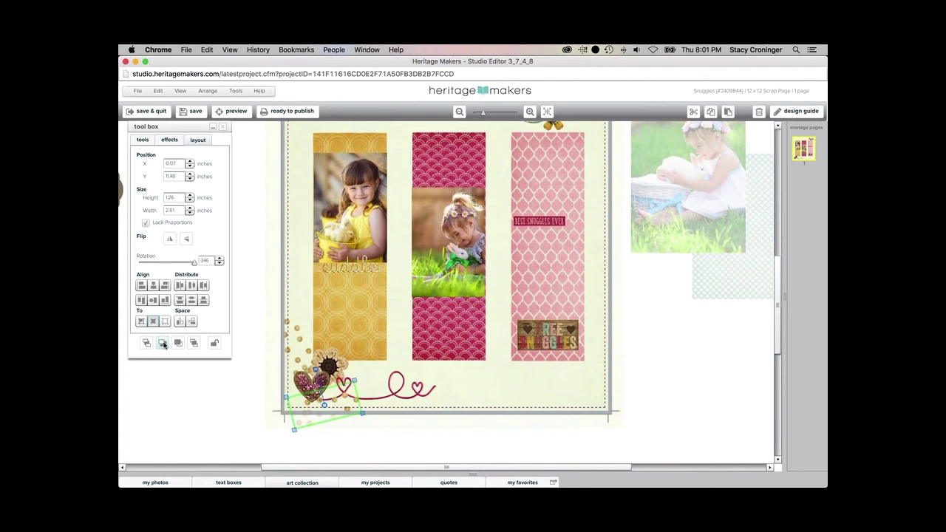
{"action": "left_click", "coordinate": [675, 407]}
{"action": "left_click_drag", "start_coordinate": [772, 340], "coordinate": [778, 327]}
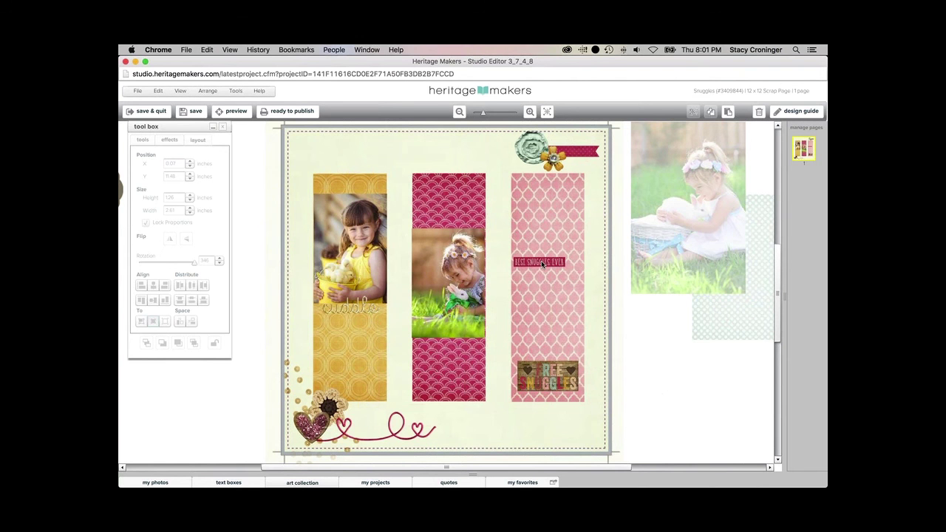
Step: Move the "Best Snuggles Ever" word strip from the pink strip to the upper edge of the bunny photo
{"action": "left_click_drag", "start_coordinate": [542, 264], "coordinate": [441, 229]}
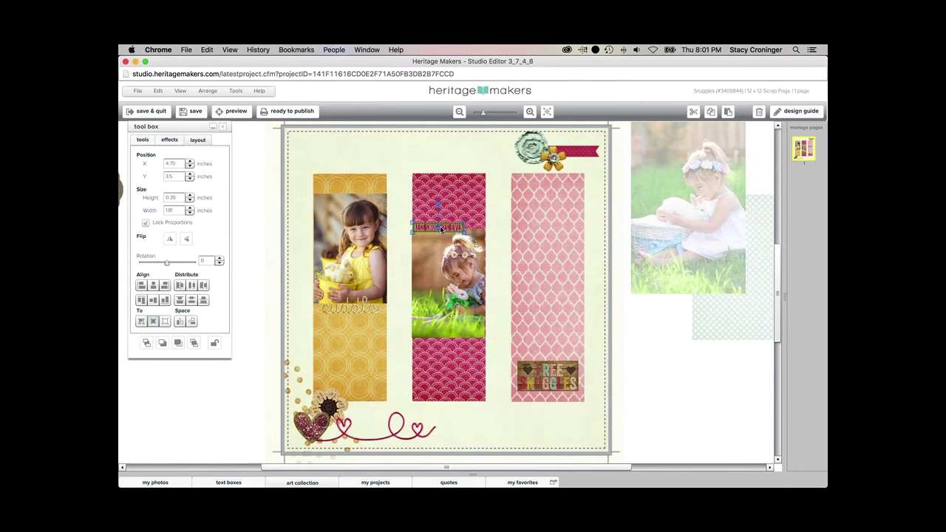
{"action": "left_click", "coordinate": [650, 376]}
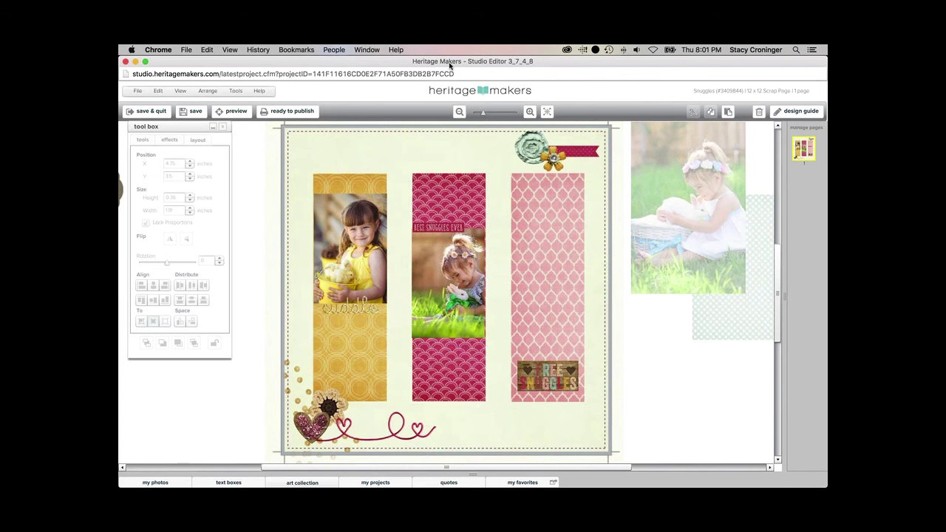
Step: Switch to the PowerPoint presentation and start the slide show from slide 12, "Design Tips – Visual Triangle"
{"action": "left_click_drag", "start_coordinate": [449, 65], "coordinate": [683, 131]}
{"action": "left_click", "coordinate": [260, 175]}
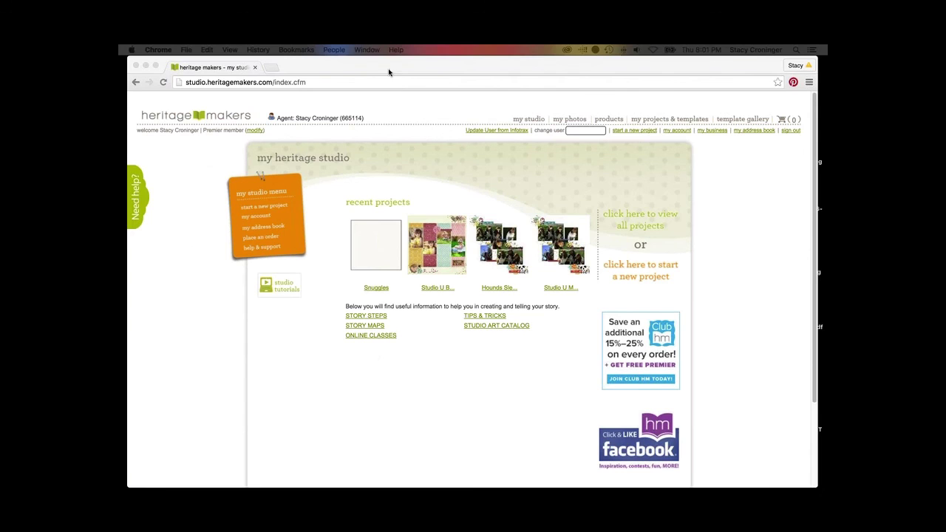
{"action": "key", "text": "super+m"}
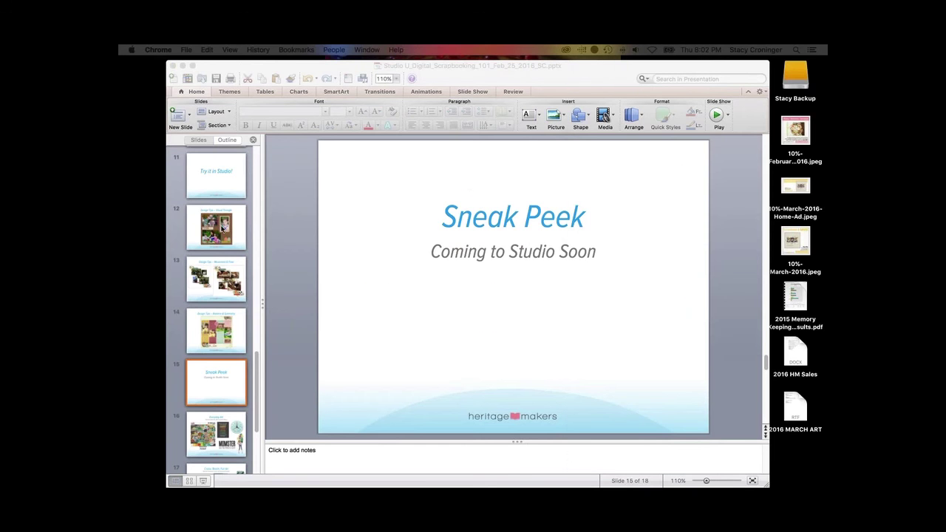
{"action": "left_click", "coordinate": [221, 229]}
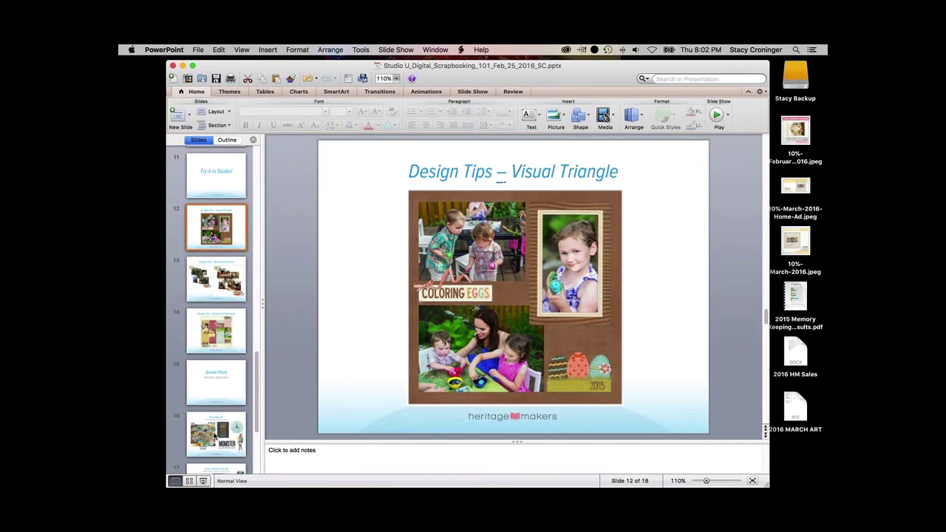
{"action": "left_click", "coordinate": [203, 481]}
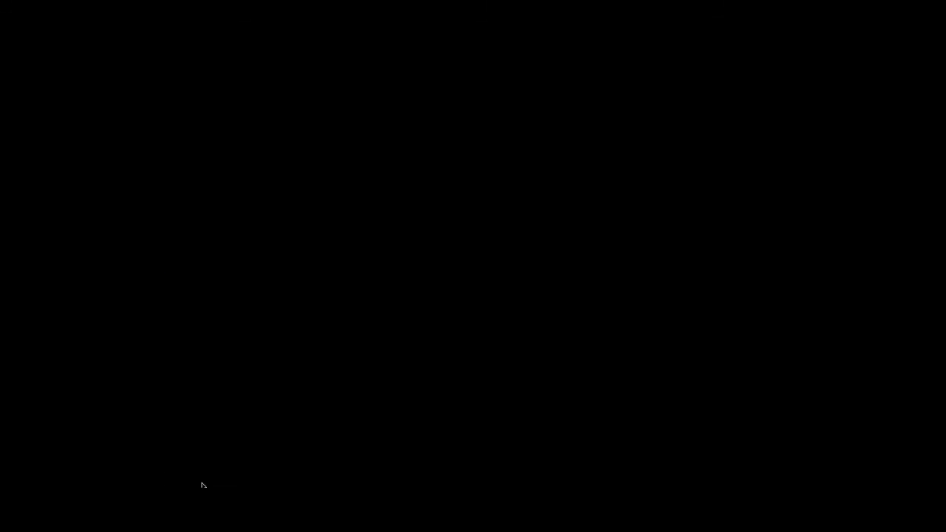